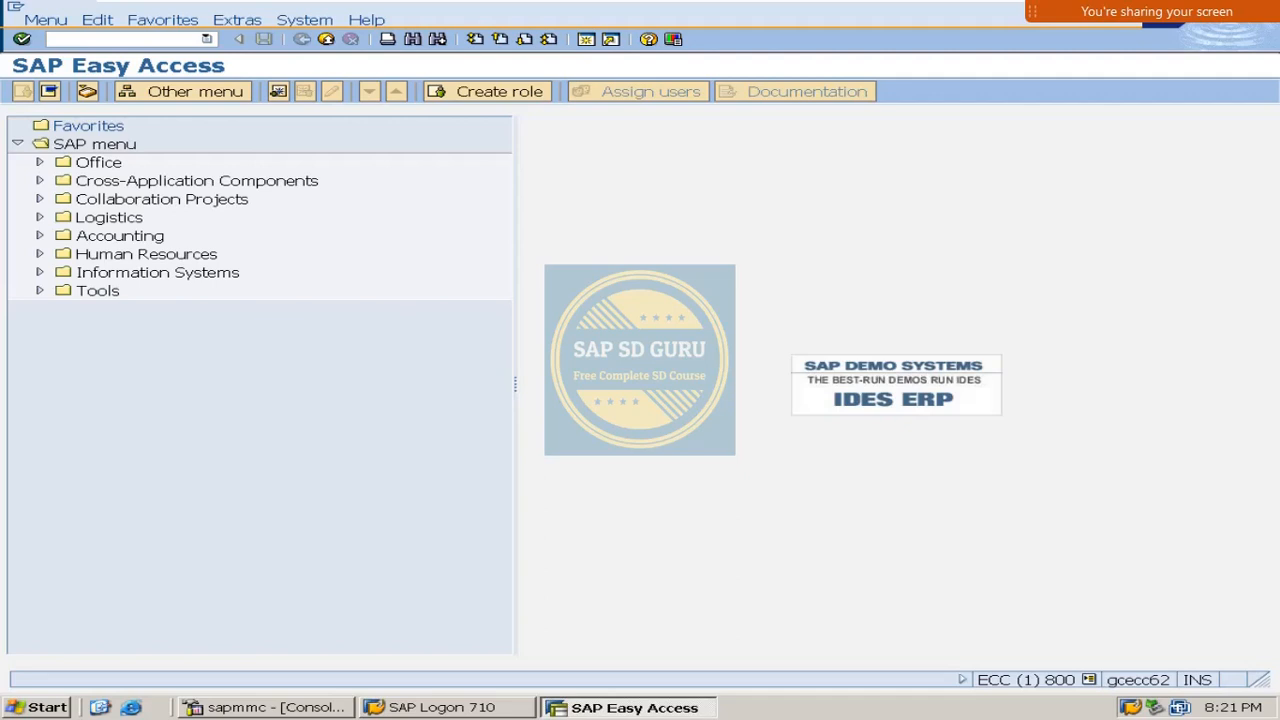
# Start annotating the shared screen, handwrite the table name NAST, and draw a frame around it.
pyautogui.moveTo(1086, 10)
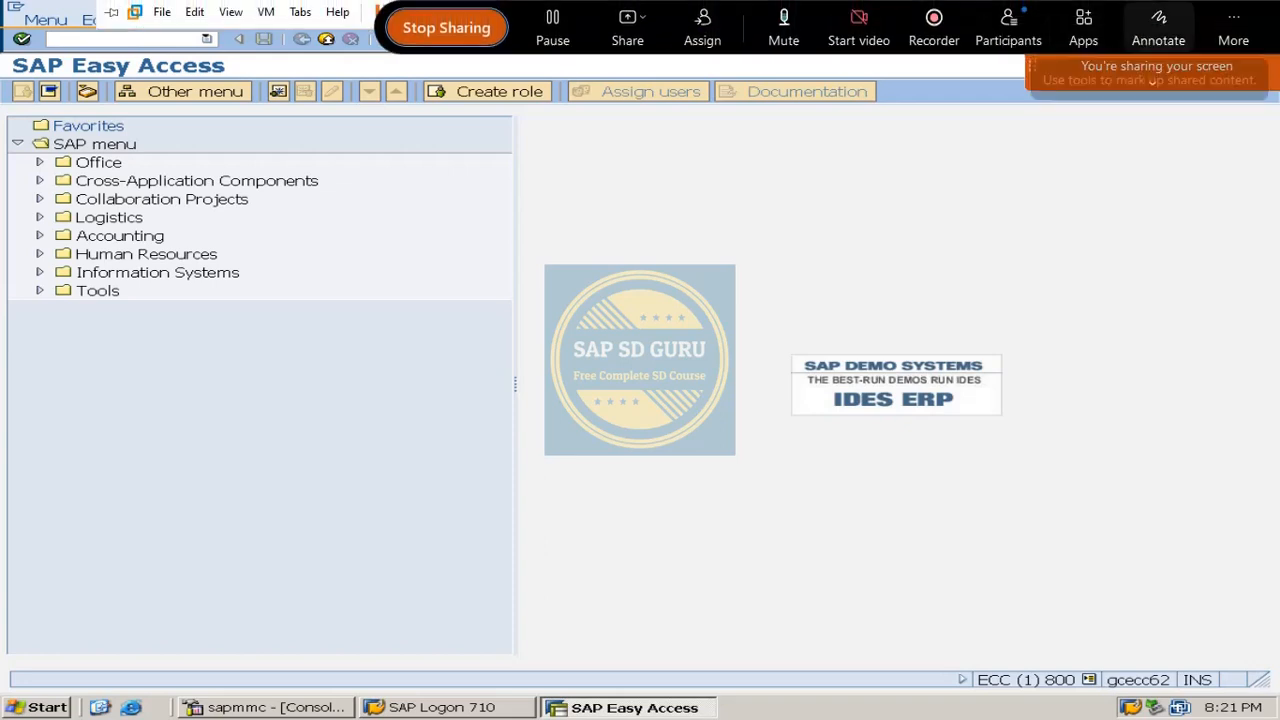
pyautogui.click(1178, 32)
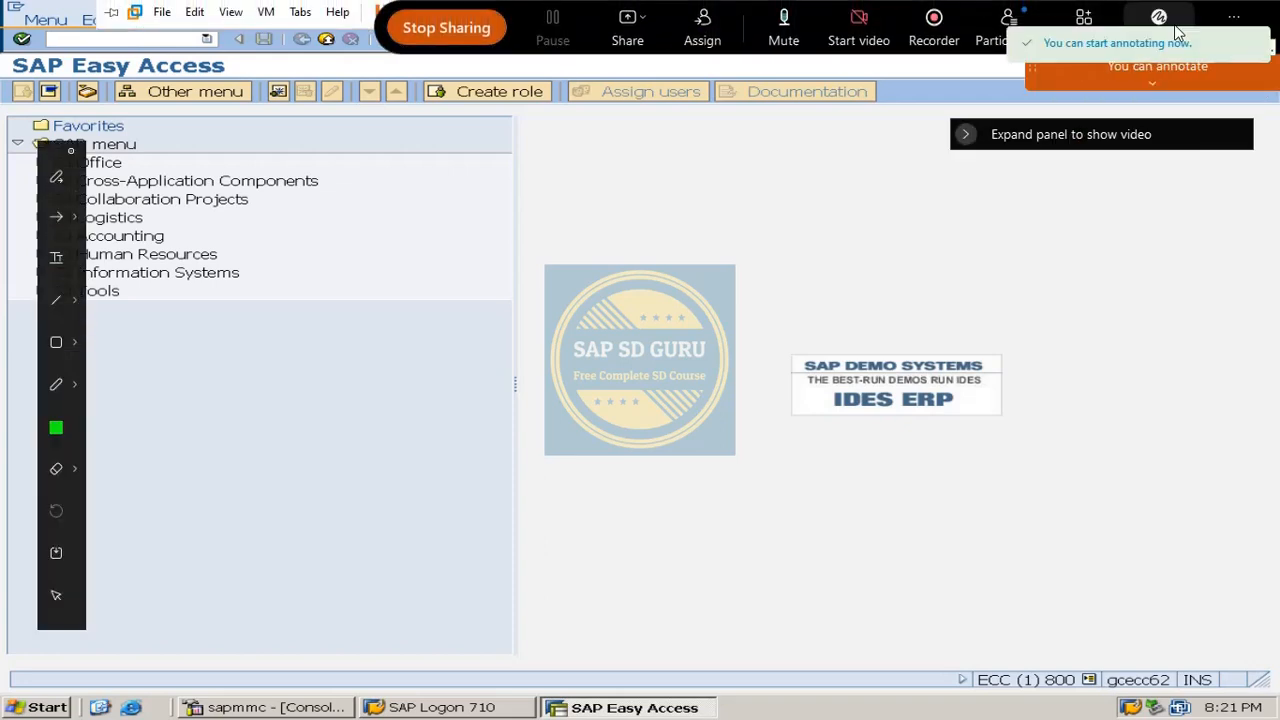
pyautogui.moveTo(414, 249)
pyautogui.mouseDown()
pyautogui.moveTo(1257, 243)
pyautogui.moveTo(1195, 198)
pyautogui.moveTo(1192, 180)
pyautogui.mouseUp()
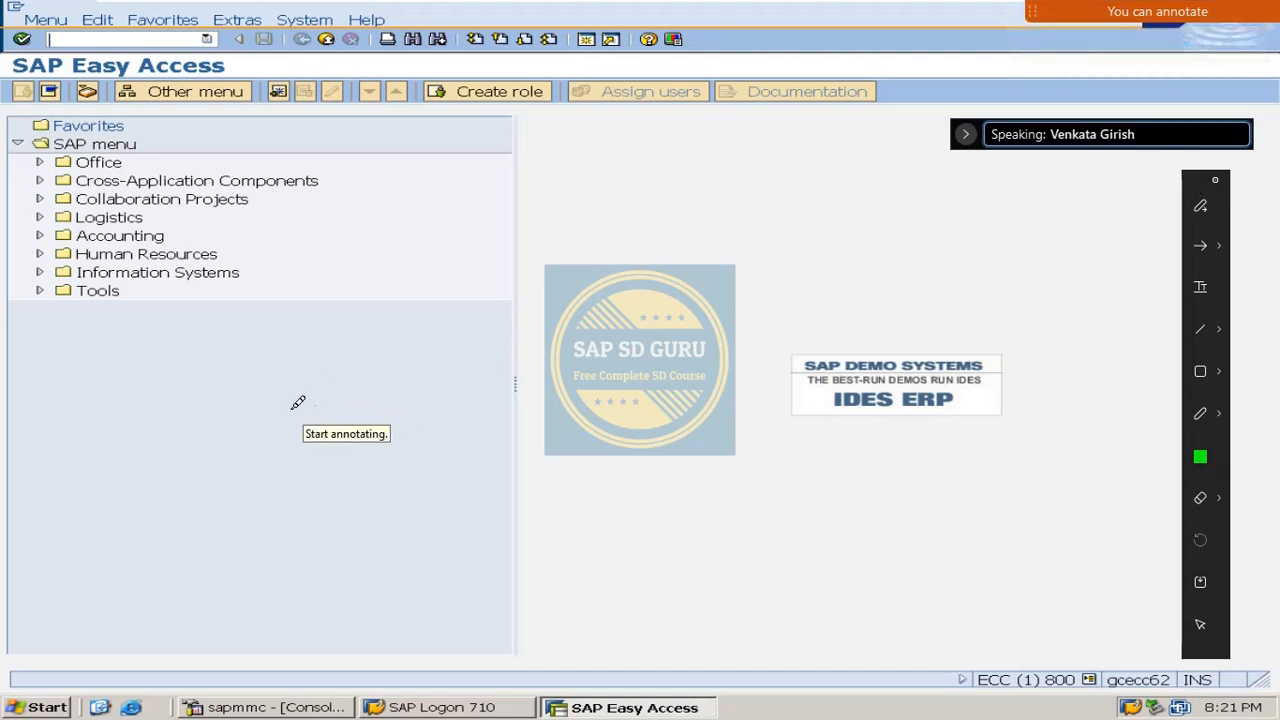
pyautogui.moveTo(278, 472)
pyautogui.mouseDown()
pyautogui.moveTo(289, 494)
pyautogui.moveTo(337, 480)
pyautogui.moveTo(332, 386)
pyautogui.mouseUp()
pyautogui.moveTo(412, 480)
pyautogui.mouseDown()
pyautogui.moveTo(420, 363)
pyautogui.moveTo(488, 433)
pyautogui.moveTo(368, 434)
pyautogui.mouseUp()
pyautogui.moveTo(545, 340)
pyautogui.mouseDown()
pyautogui.moveTo(503, 356)
pyautogui.moveTo(548, 428)
pyautogui.moveTo(512, 450)
pyautogui.mouseUp()
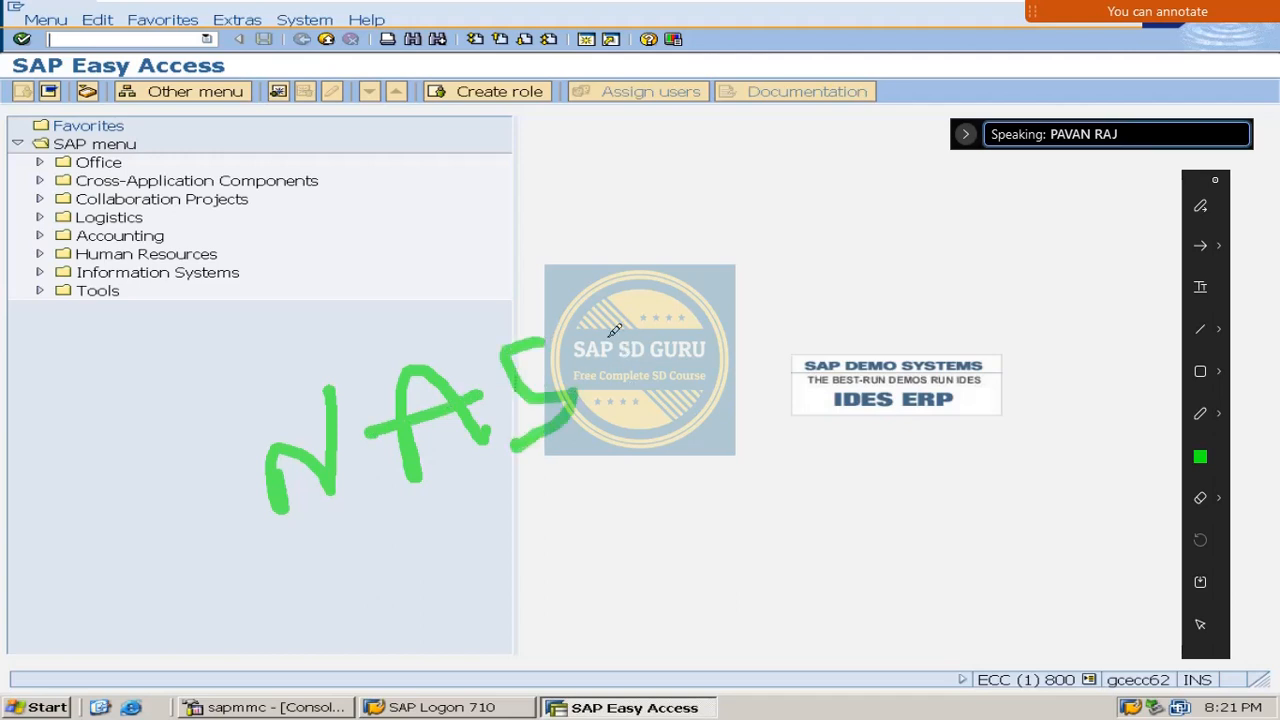
pyautogui.moveTo(610, 310); pyautogui.dragTo(630, 398)
pyautogui.moveTo(563, 330); pyautogui.dragTo(640, 298)
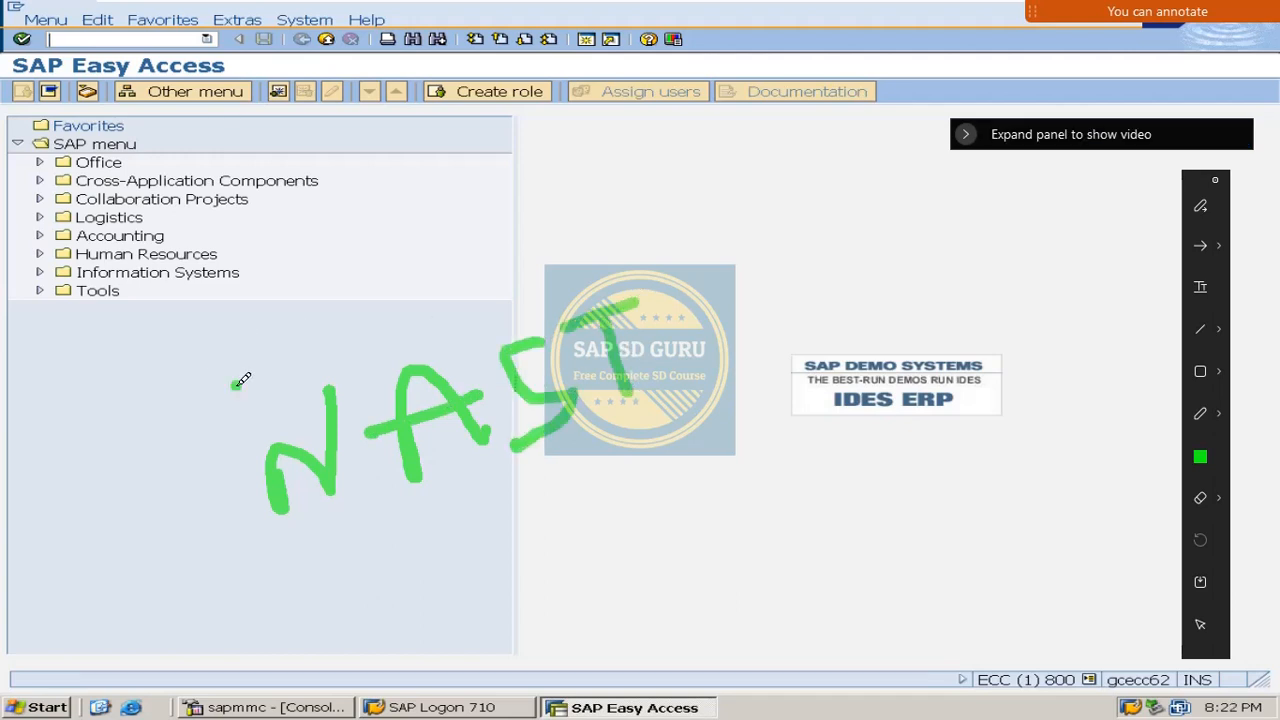
pyautogui.moveTo(236, 383)
pyautogui.mouseDown()
pyautogui.moveTo(670, 262)
pyautogui.moveTo(726, 455)
pyautogui.moveTo(229, 624)
pyautogui.moveTo(137, 423)
pyautogui.moveTo(395, 373)
pyautogui.mouseUp()
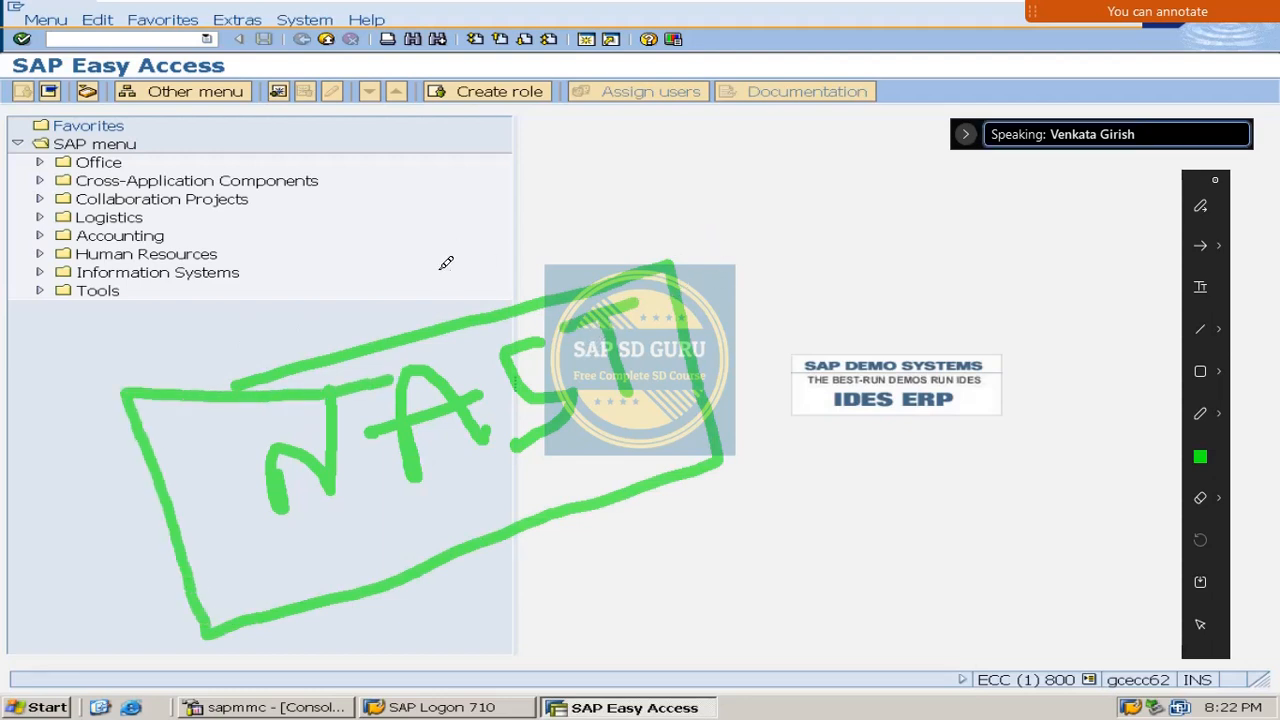
# Handwrite the transaction code NACE above the framed table name and end the screen annotation.
pyautogui.moveTo(443, 263)
pyautogui.mouseDown()
pyautogui.moveTo(470, 255)
pyautogui.moveTo(500, 283)
pyautogui.mouseUp()
pyautogui.moveTo(543, 220)
pyautogui.mouseDown()
pyautogui.moveTo(643, 200)
pyautogui.moveTo(688, 235)
pyautogui.mouseUp()
pyautogui.moveTo(731, 159)
pyautogui.mouseDown()
pyautogui.moveTo(808, 206)
pyautogui.moveTo(740, 196)
pyautogui.mouseUp()
pyautogui.moveTo(765, 252)
pyautogui.mouseDown()
pyautogui.moveTo(832, 226)
pyautogui.moveTo(828, 241)
pyautogui.mouseUp()
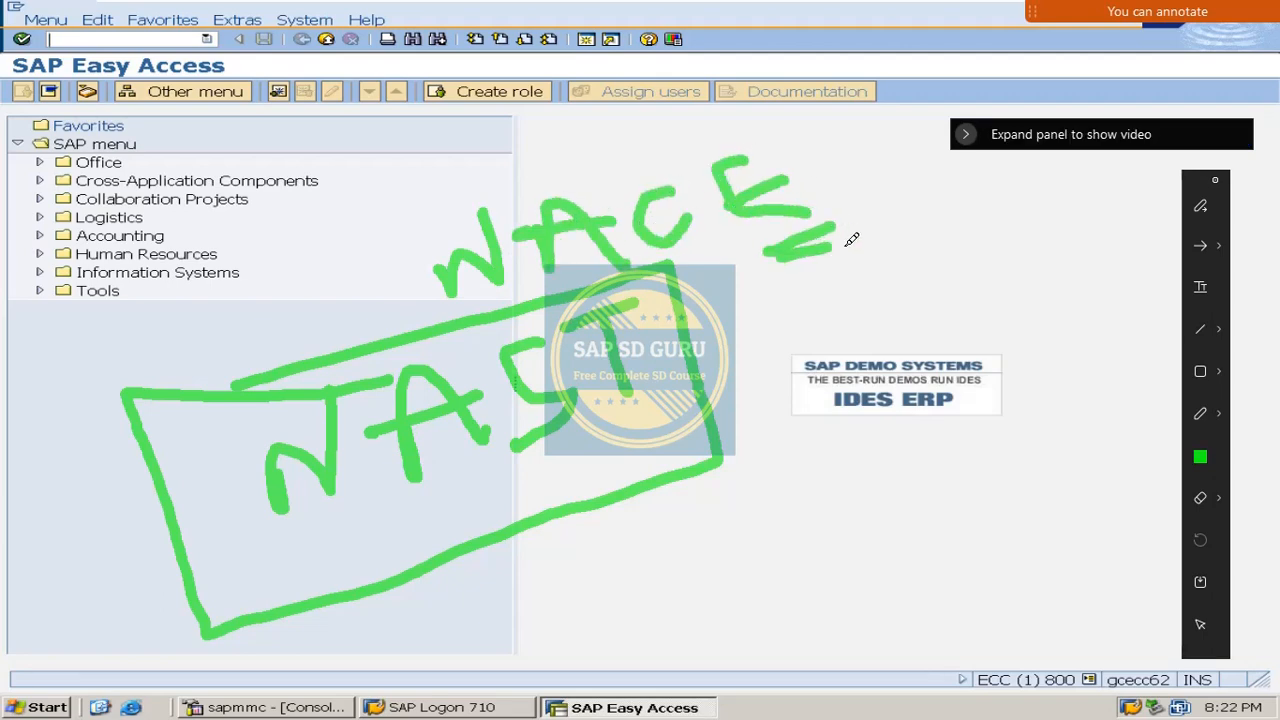
pyautogui.press('Escape')
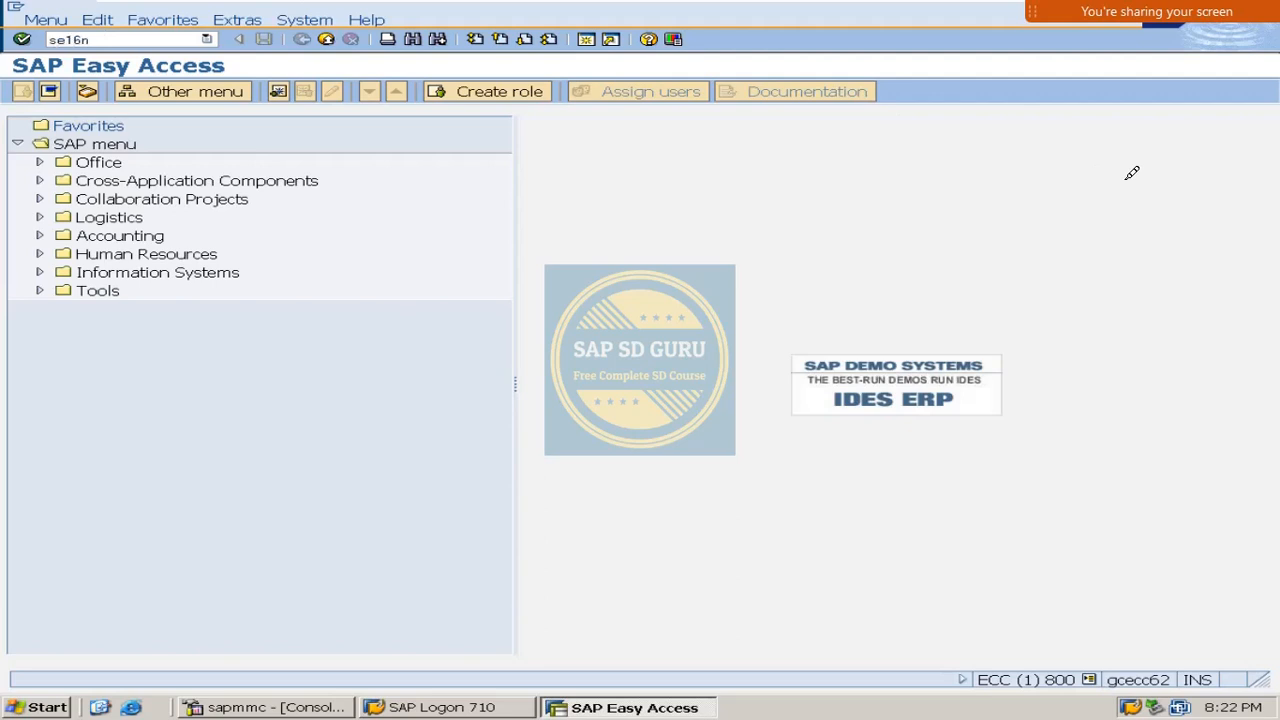
# Start transaction SE16N and load the fields of table NAST.
pyautogui.press('Return')
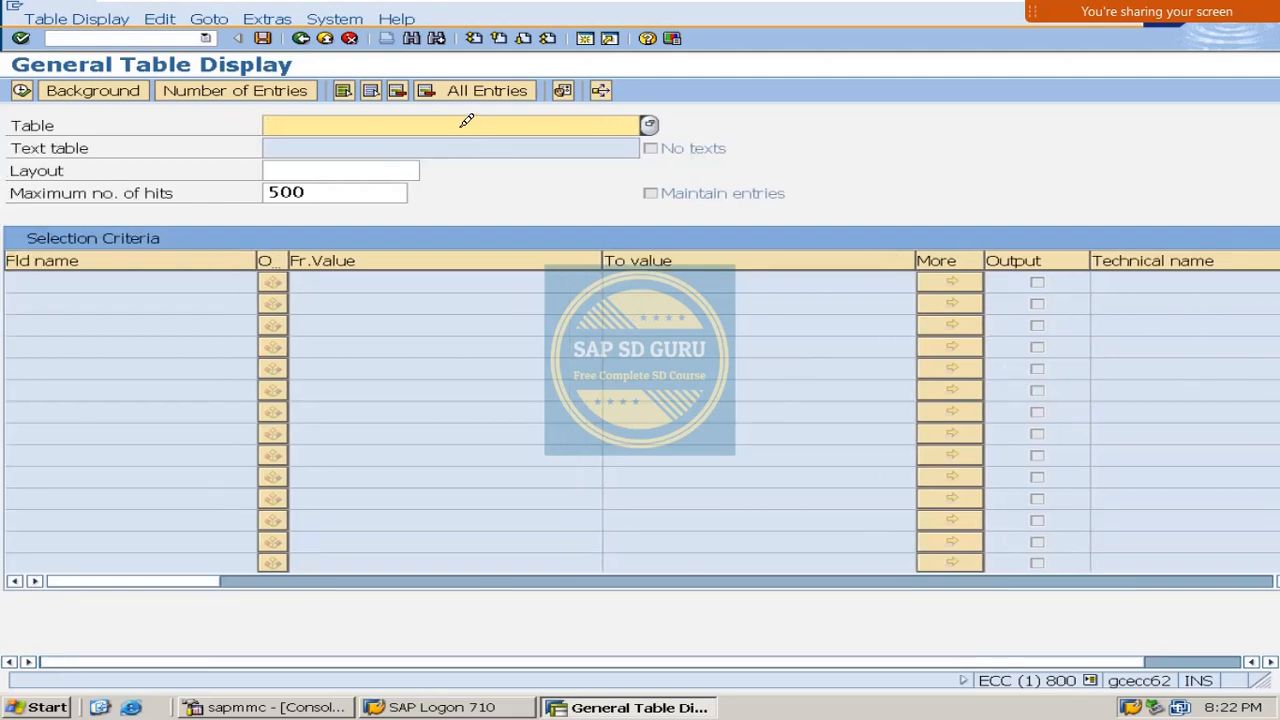
pyautogui.write('nast')
pyautogui.press('Return')
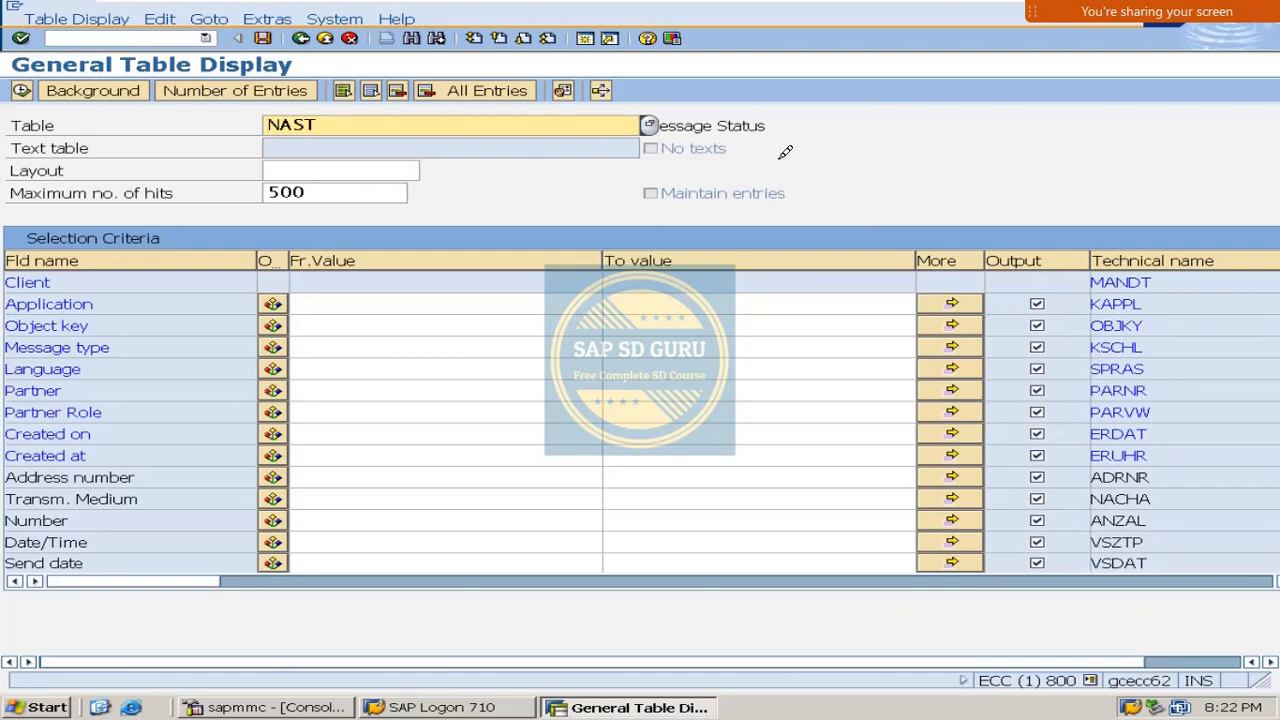
# Examine the NAST table's description and its Application, Object key, Message type, Language and Partner selection fields.
pyautogui.click(758, 125)
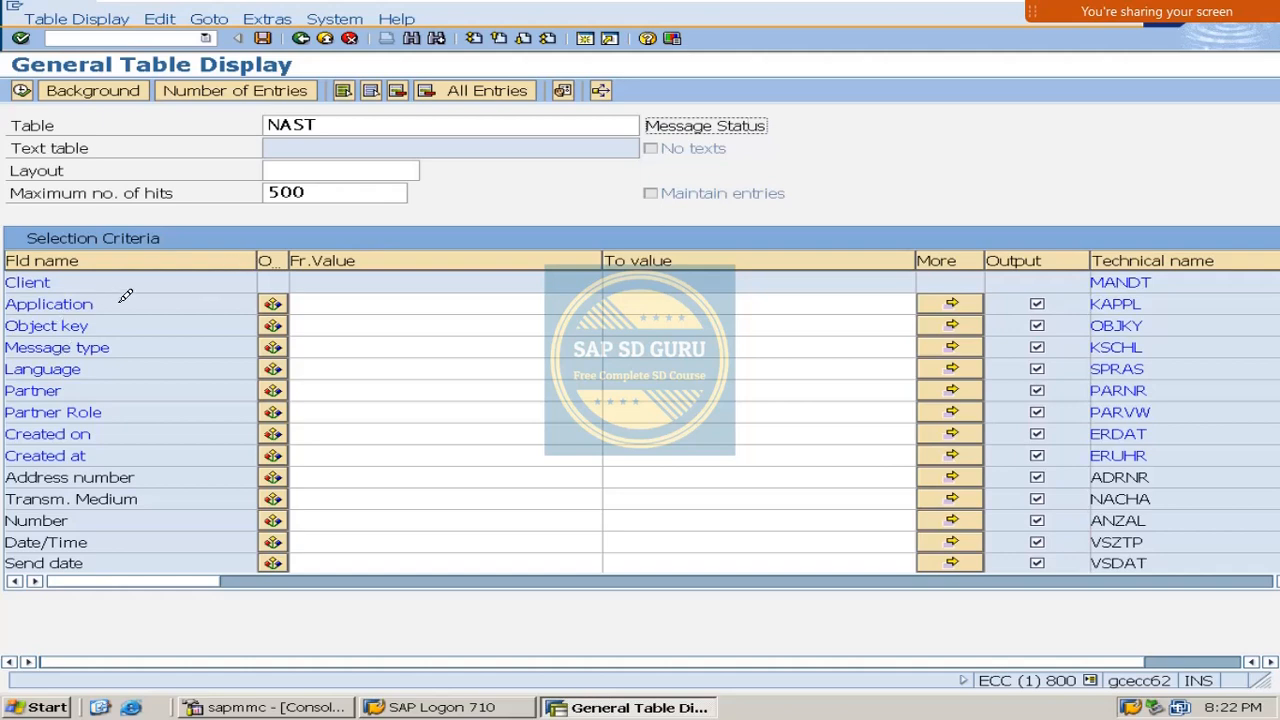
pyautogui.click(88, 304)
pyautogui.click(82, 325)
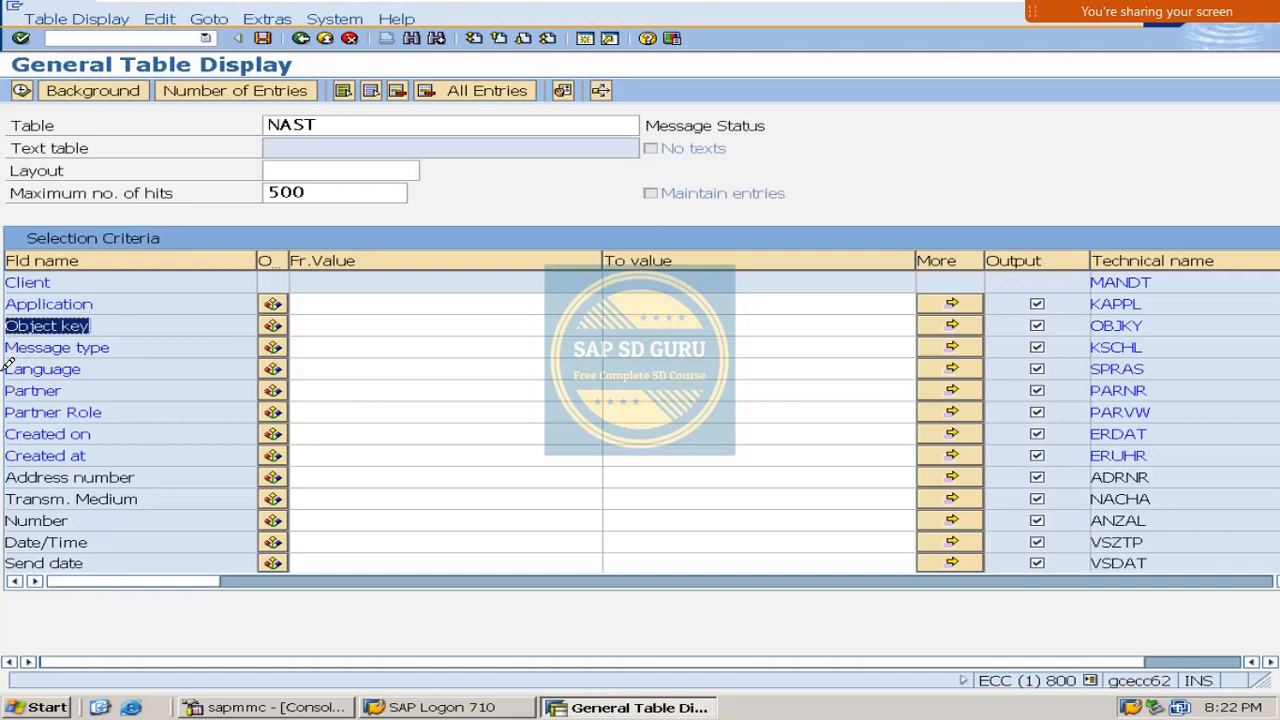
pyautogui.click(171, 349)
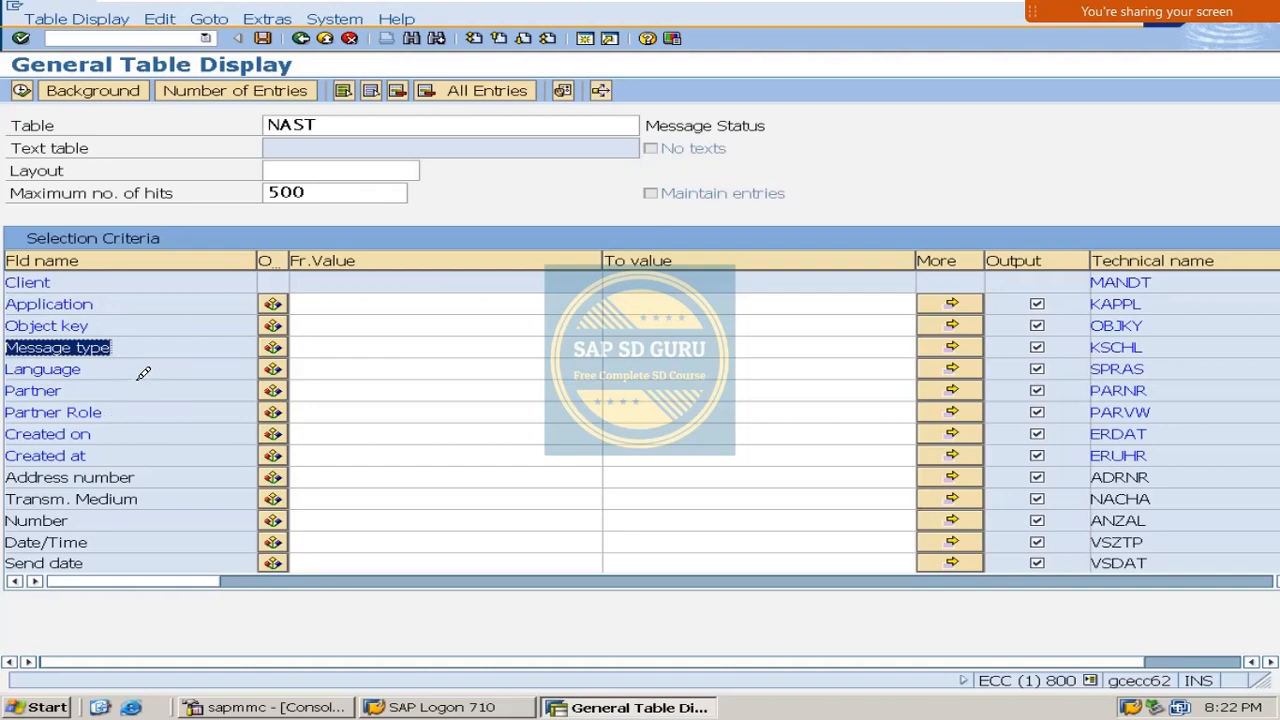
pyautogui.click(141, 372)
pyautogui.click(126, 395)
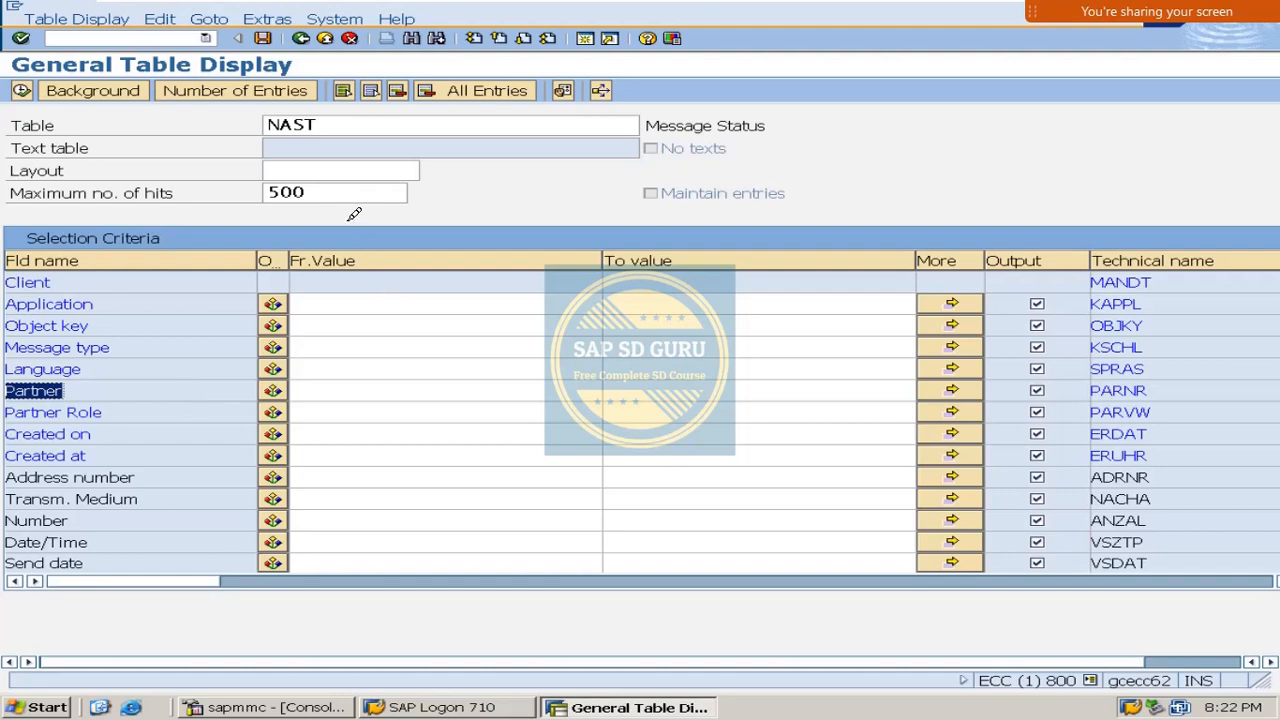
# Limit the maximum number of hits to 5 and display the NAST table entries.
pyautogui.doubleClick(337, 190)
pyautogui.write('5')
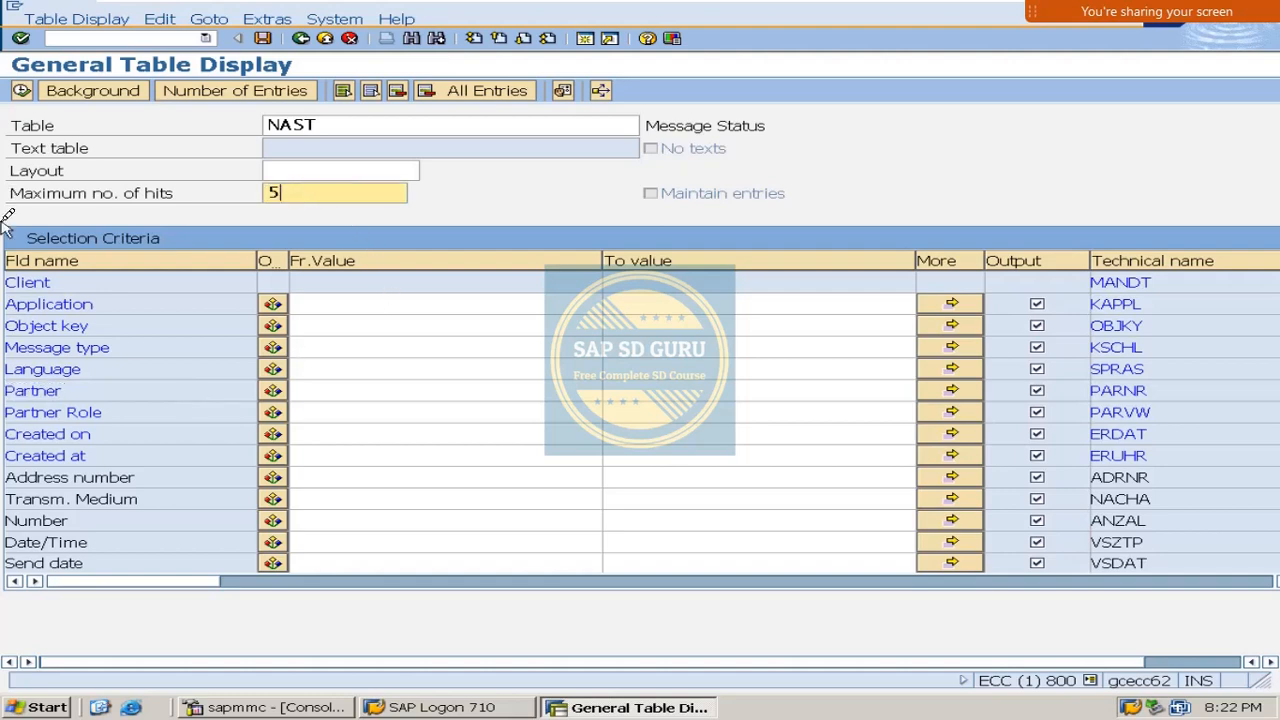
pyautogui.press('Return')
pyautogui.click(22, 90)
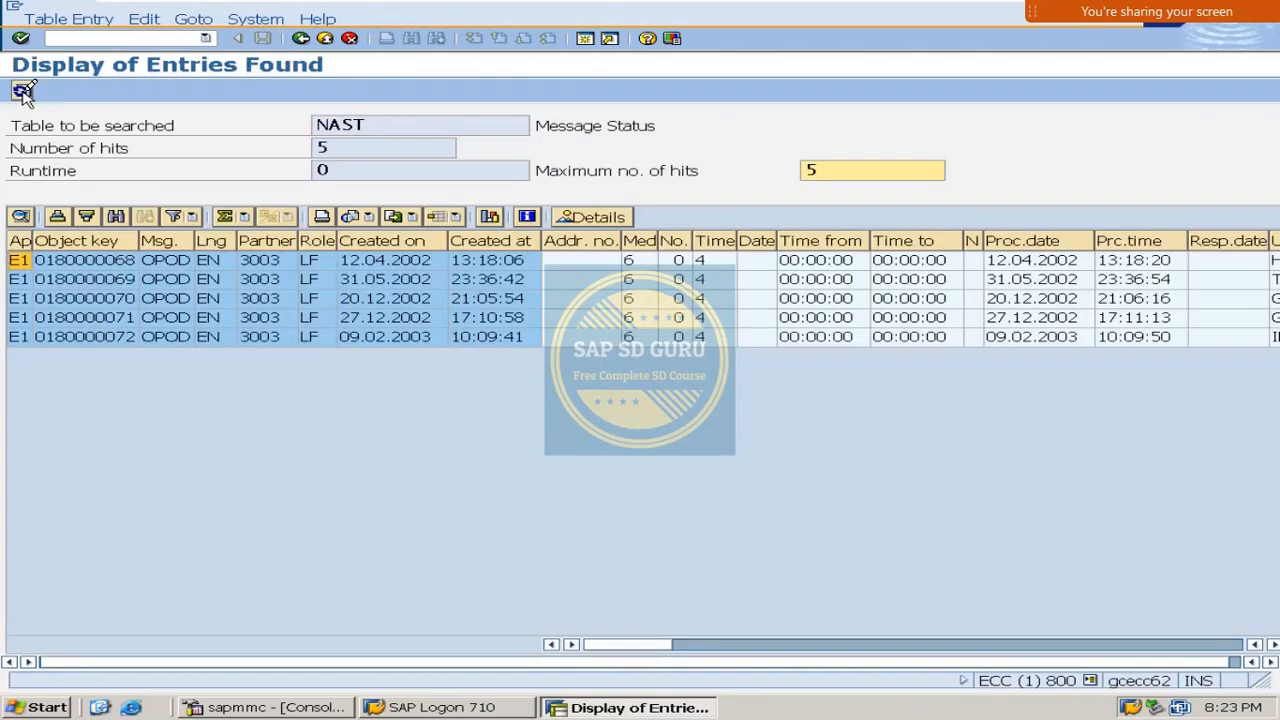
# Examine the object keys and creation dates of the first two NAST entries.
pyautogui.click(110, 258)
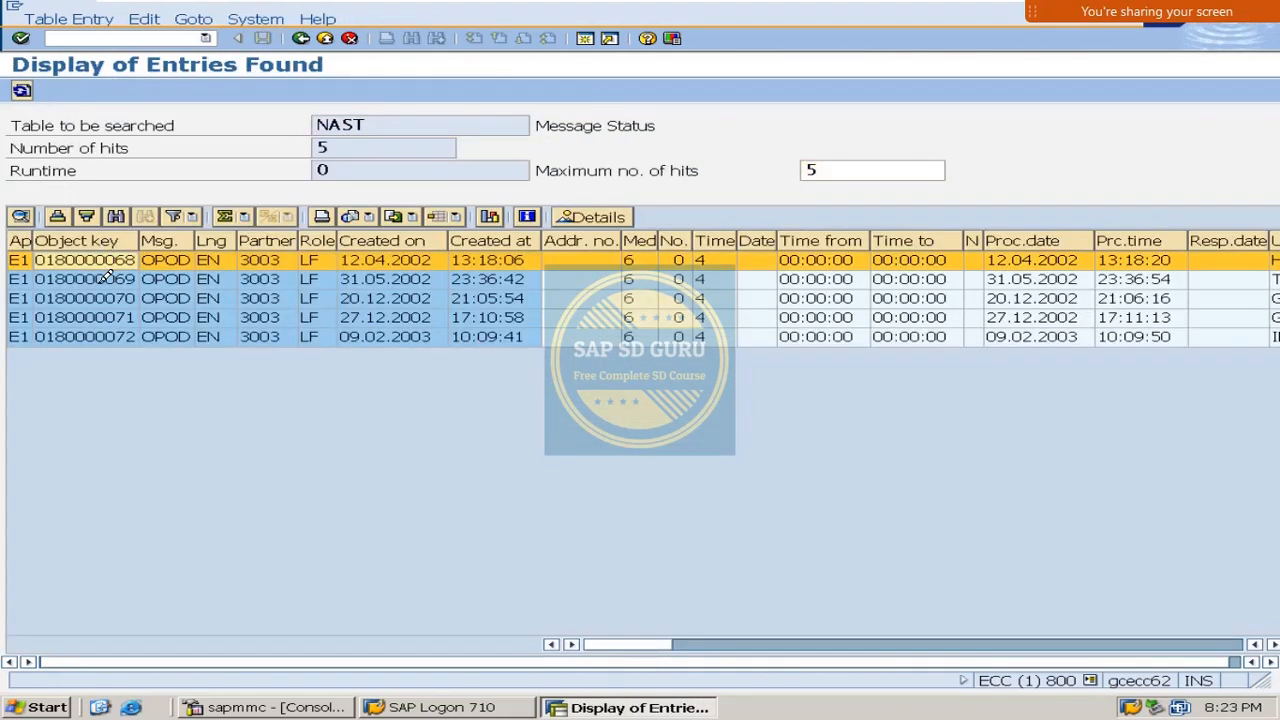
pyautogui.click(104, 277)
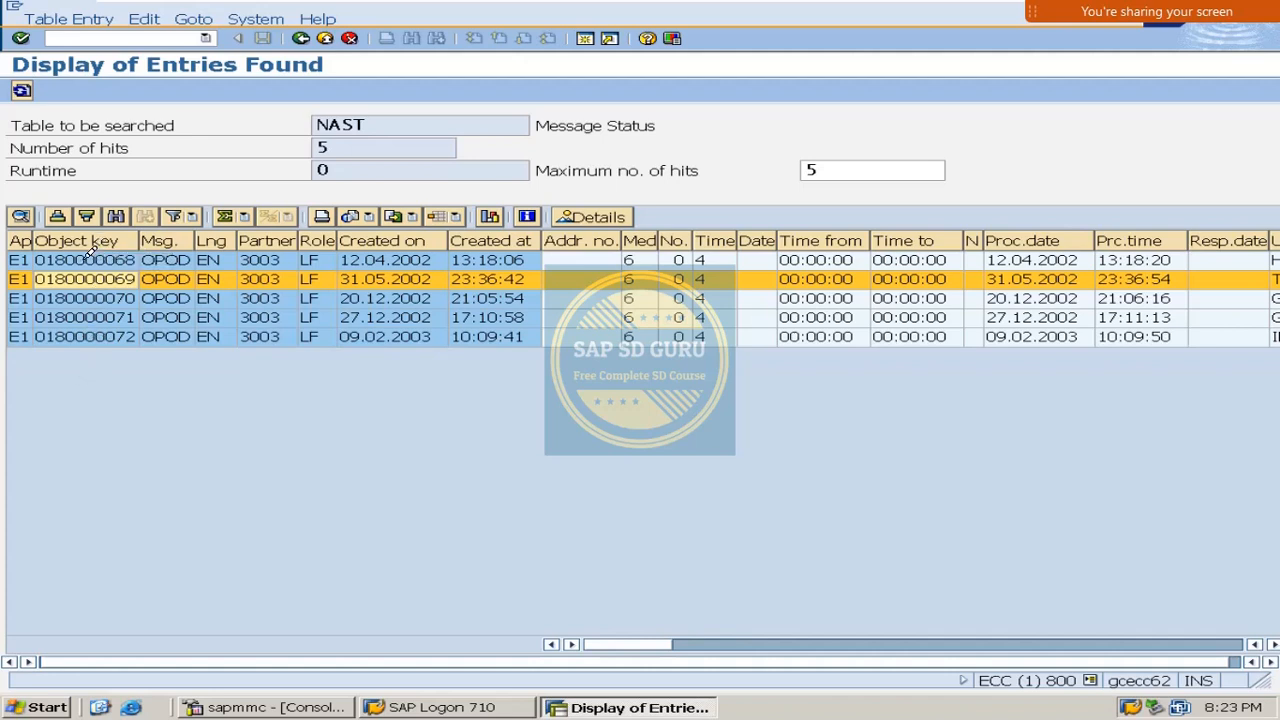
pyautogui.click(90, 256)
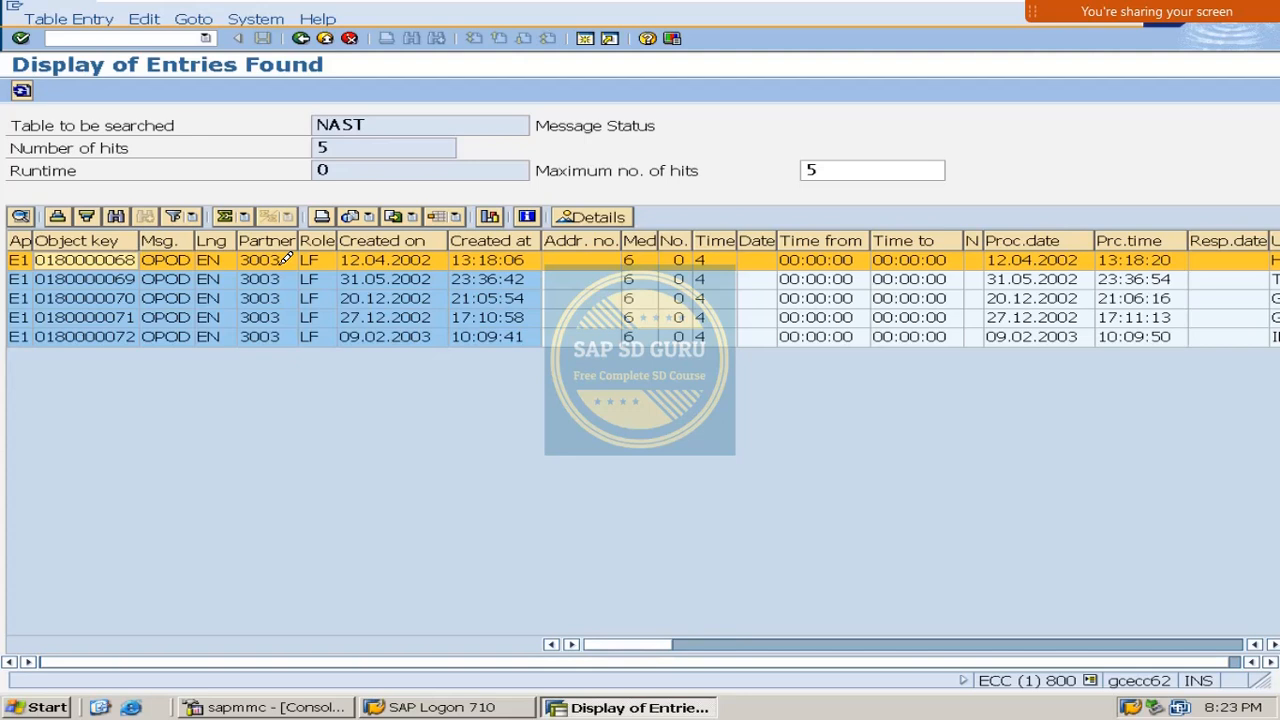
pyautogui.click(379, 272)
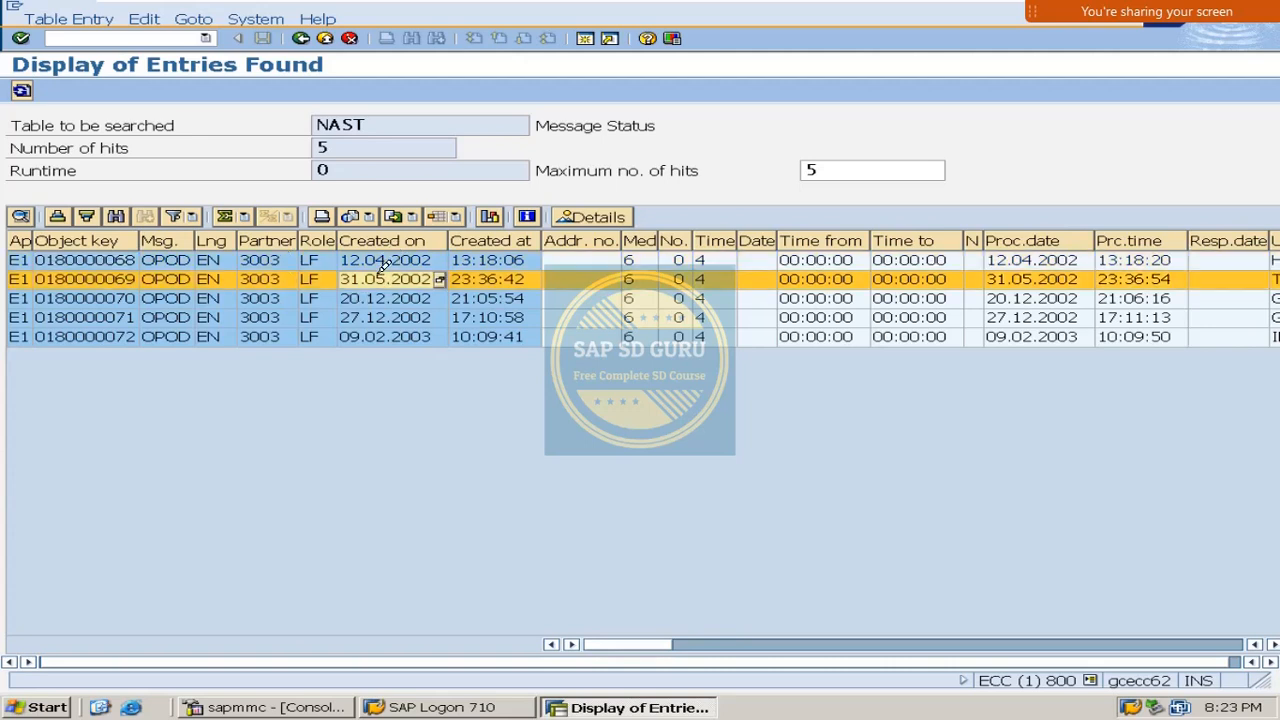
# Leave the list of NAST entries and start the output control transaction NACE.
pyautogui.click(301, 38)
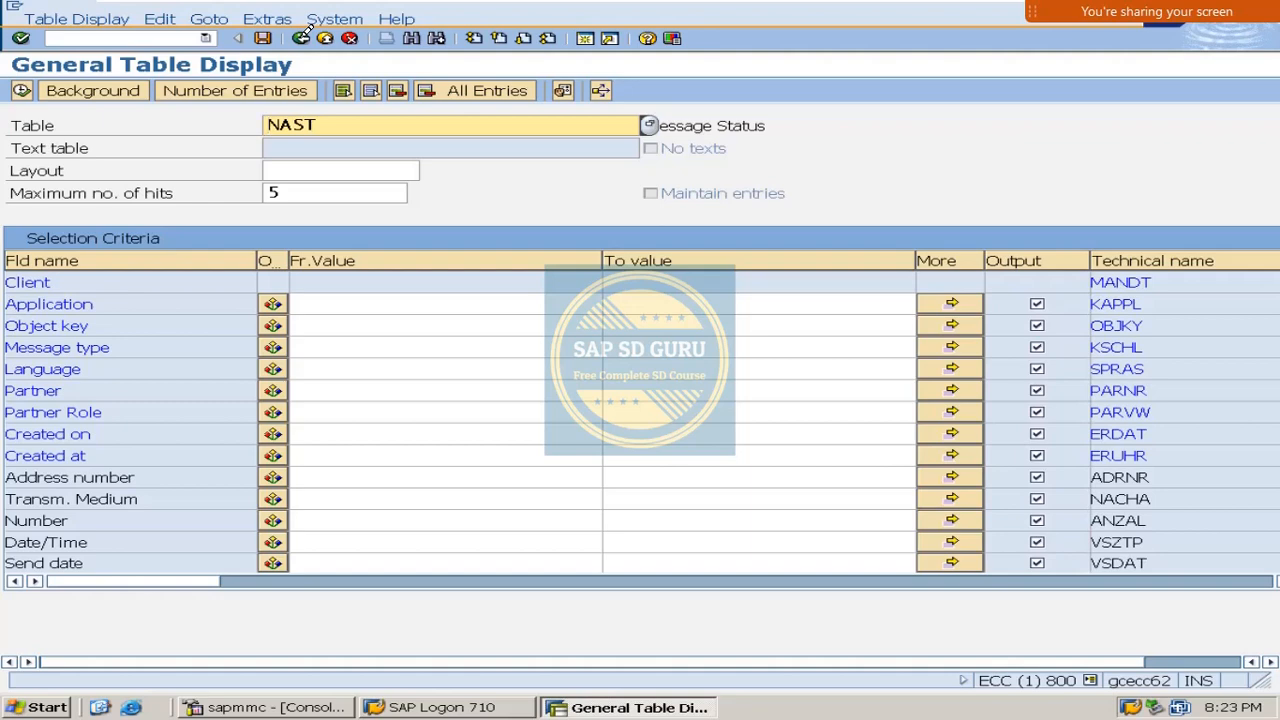
pyautogui.click(70, 36)
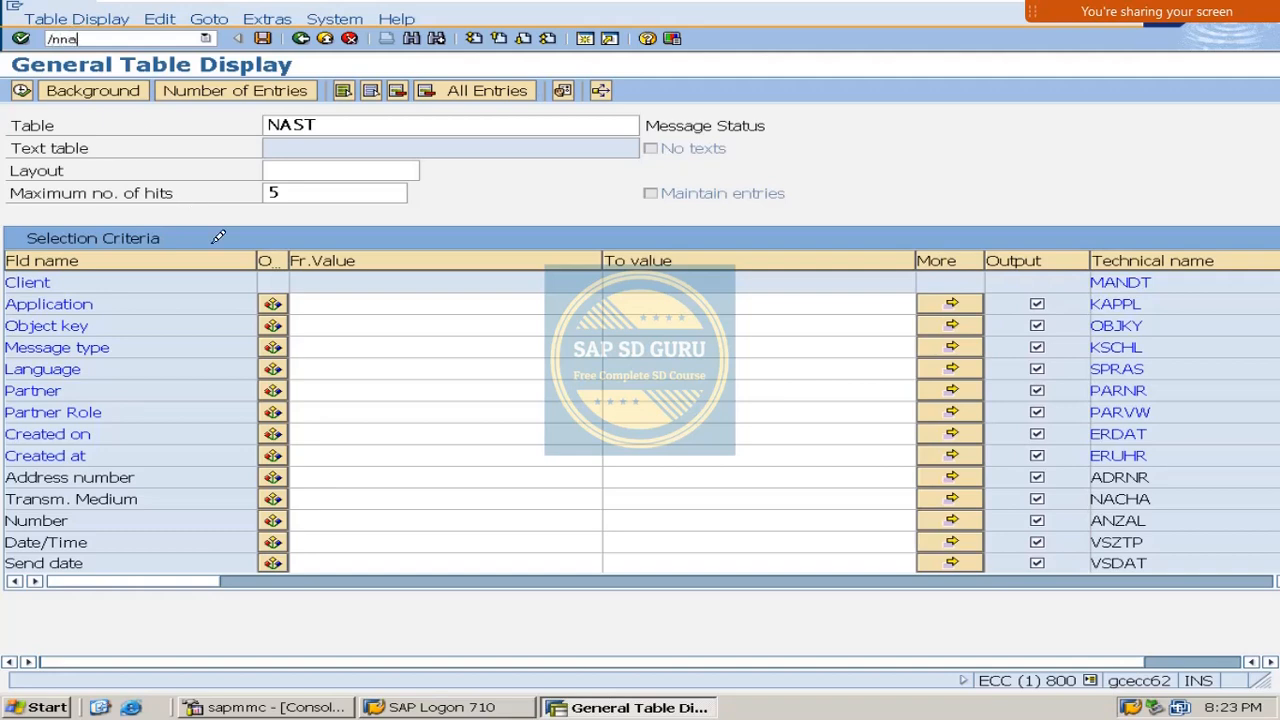
pyautogui.press('Return')
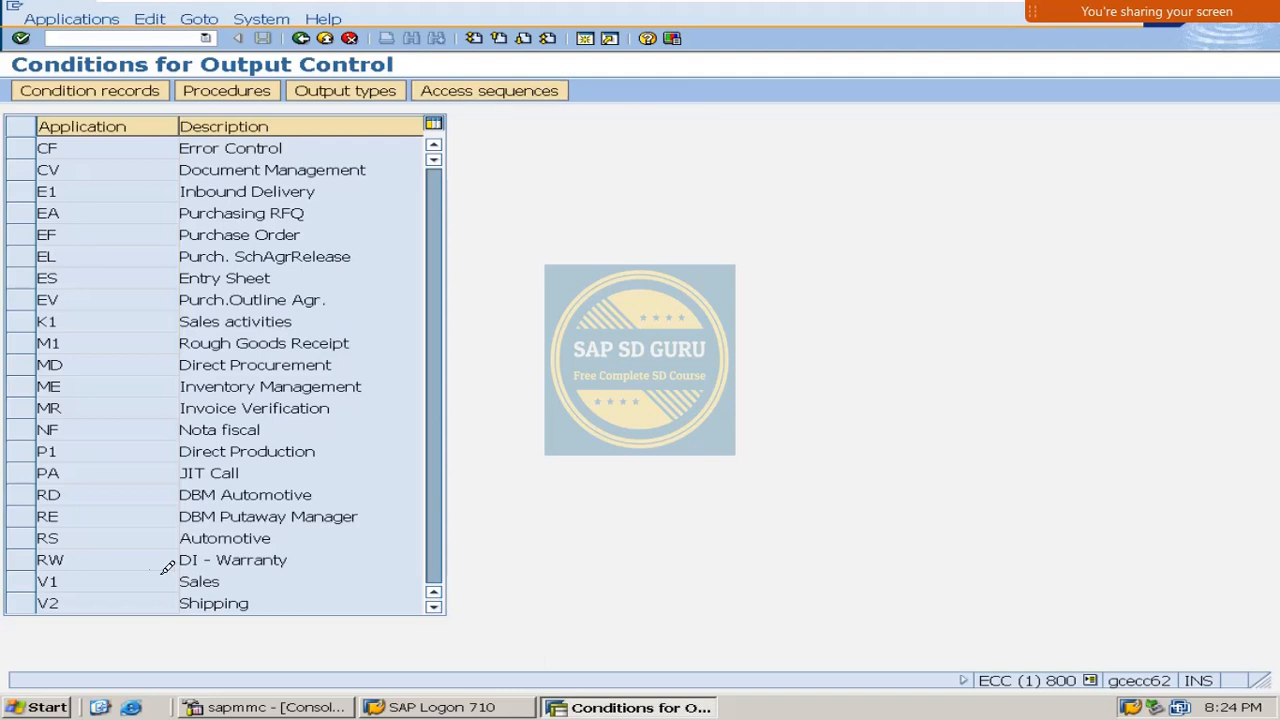
# Review the output control applications, comparing Sales (V1) and Shipping (V2).
pyautogui.click(20, 581)
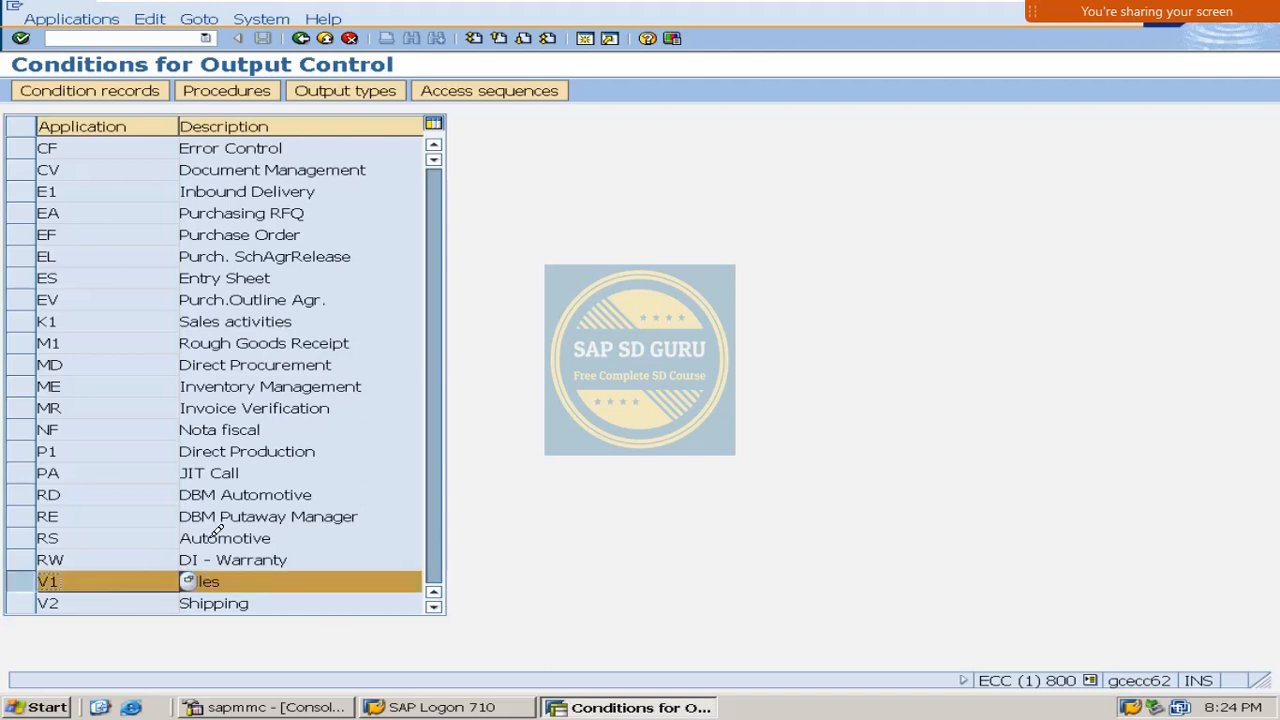
pyautogui.click(24, 600)
pyautogui.click(24, 575)
pyautogui.click(36, 598)
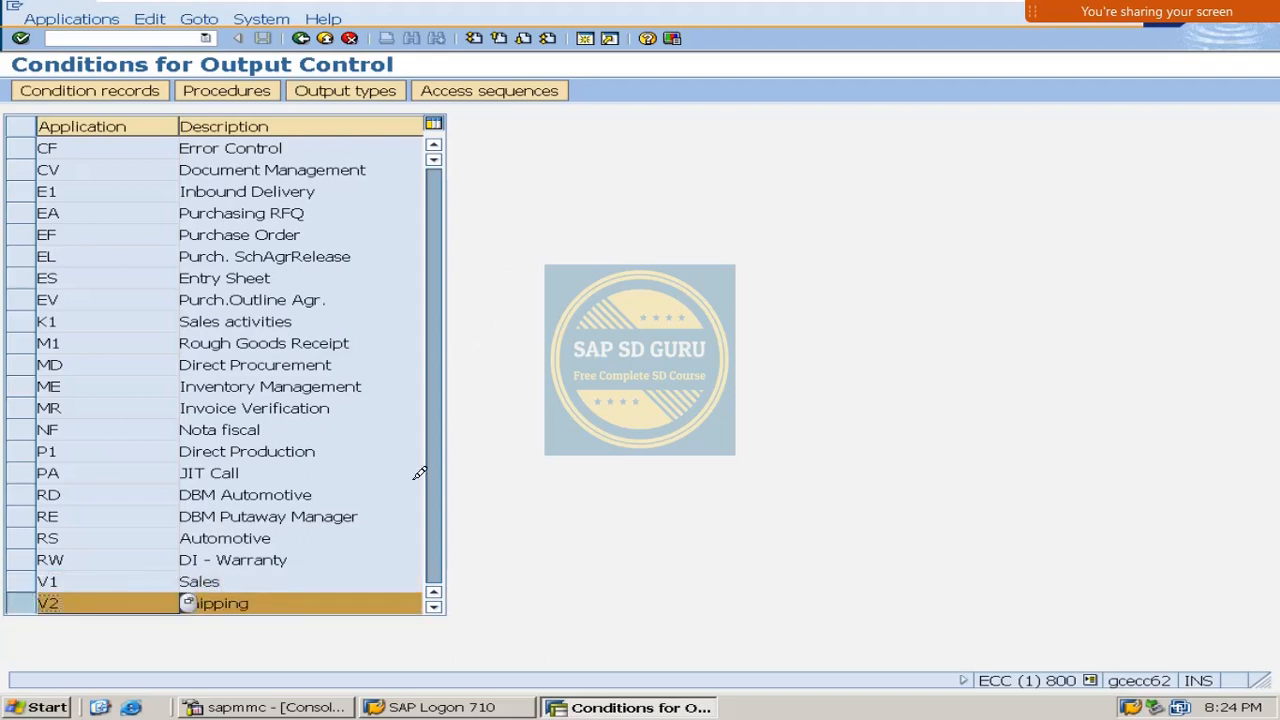
pyautogui.click(276, 401)
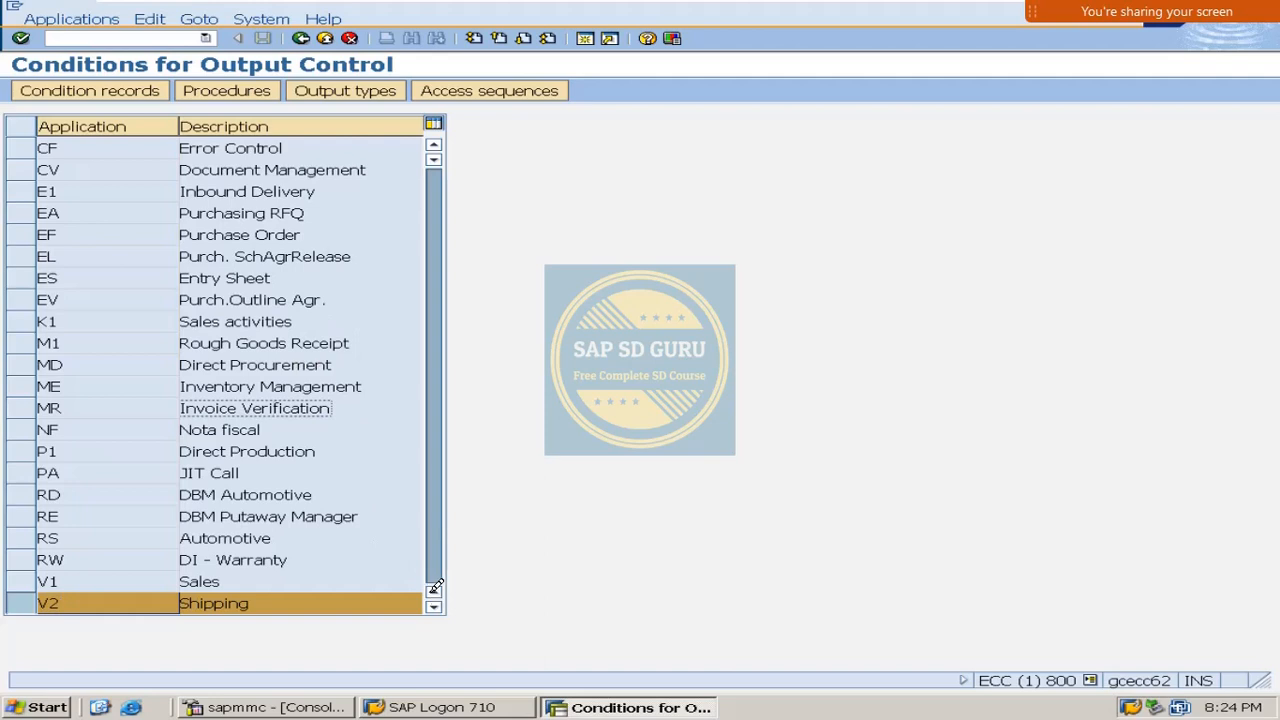
pyautogui.click(389, 450)
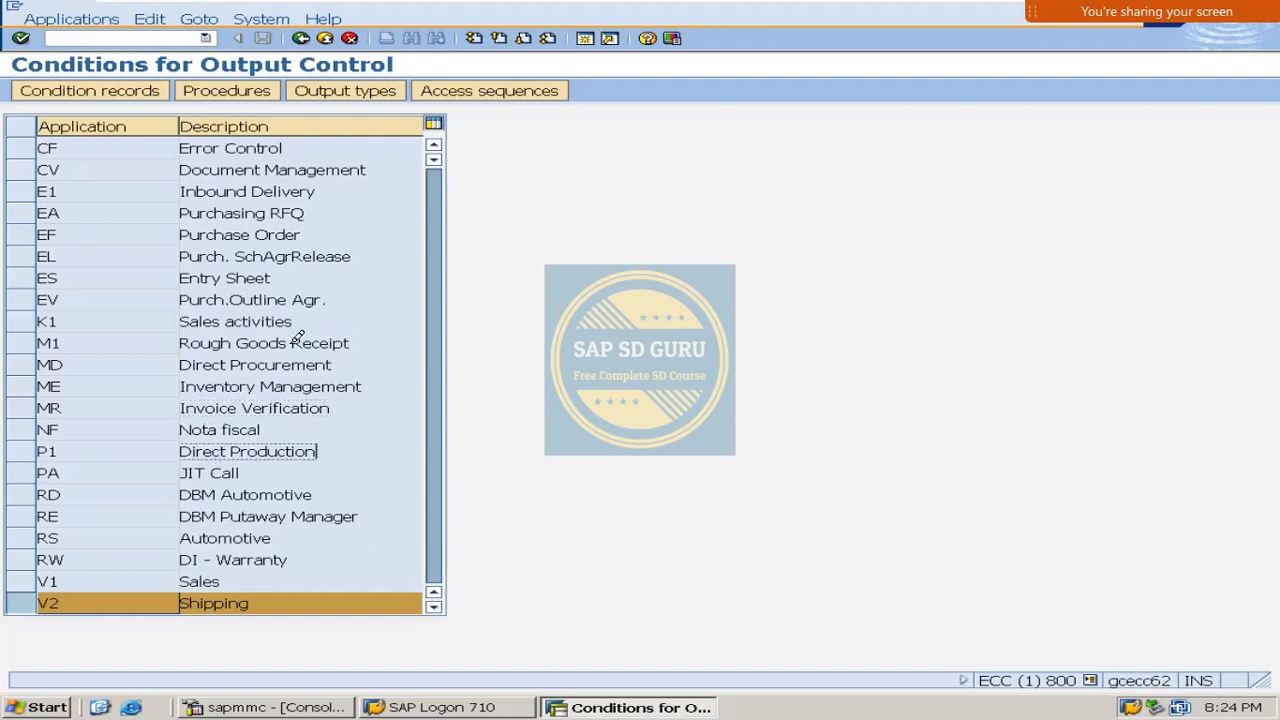
pyautogui.click(106, 577)
pyautogui.click(18, 598)
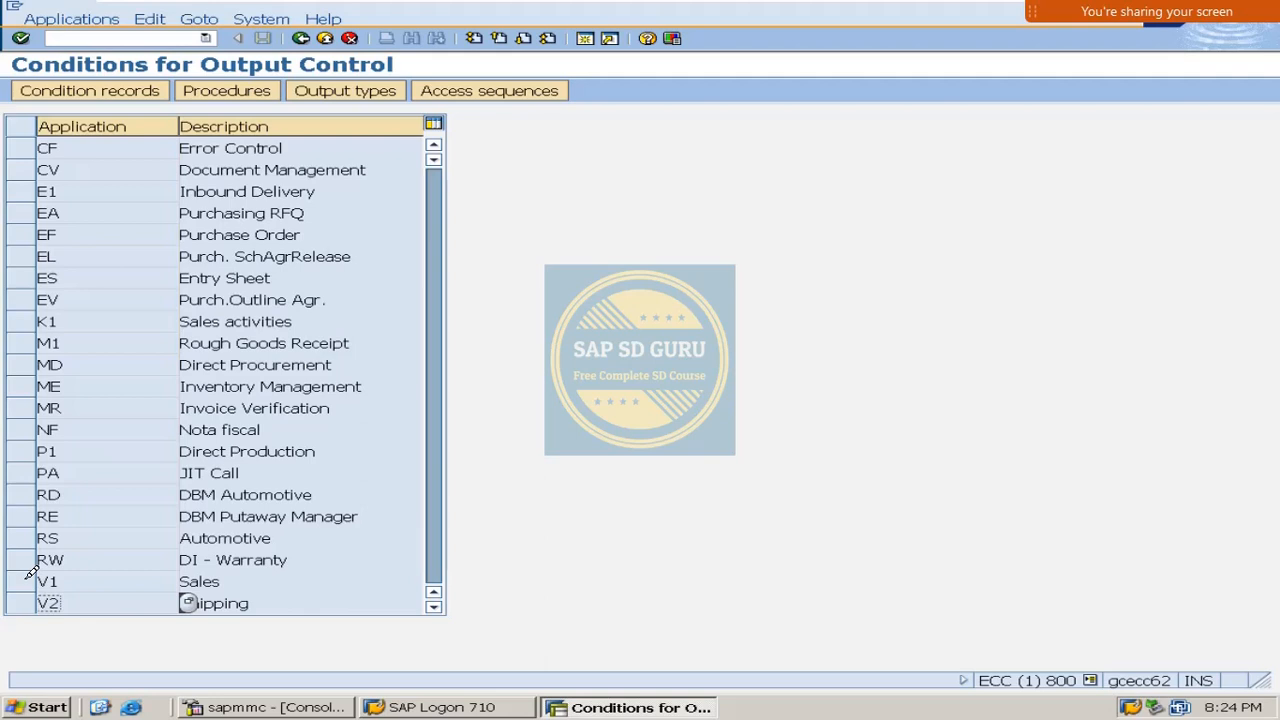
# Select application V1 (Sales) and display its output types.
pyautogui.click(30, 575)
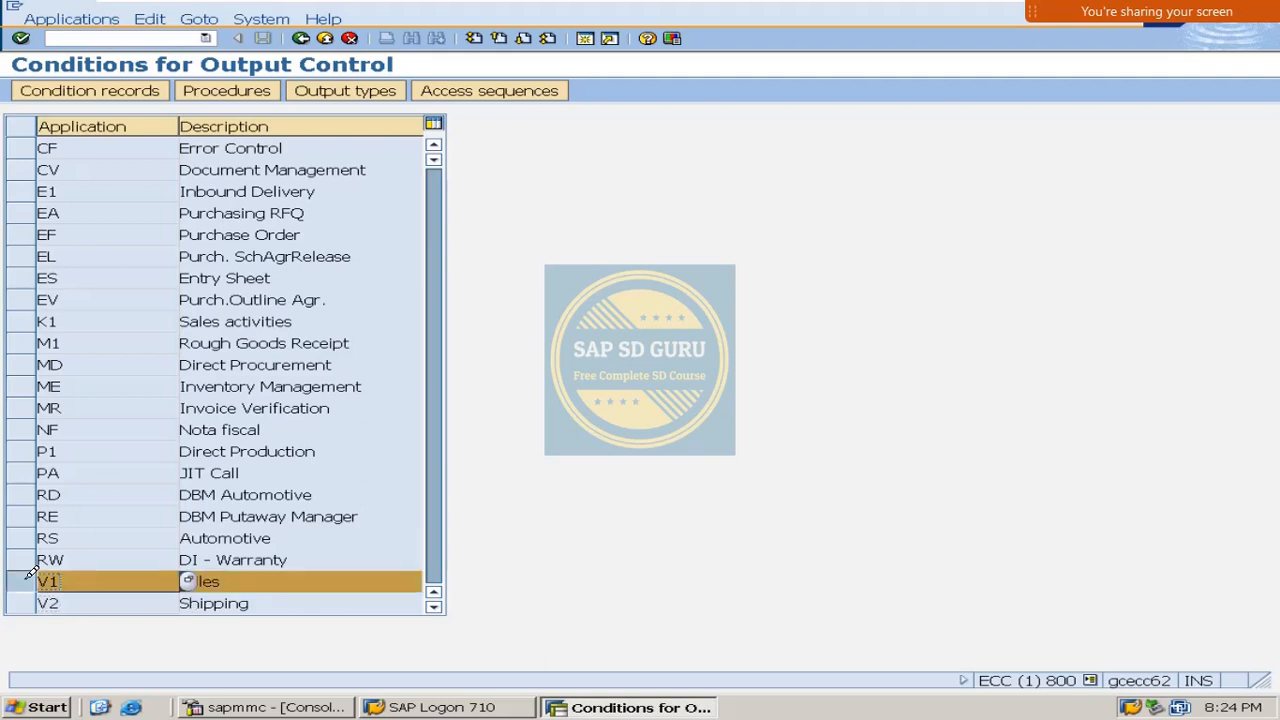
pyautogui.click(343, 82)
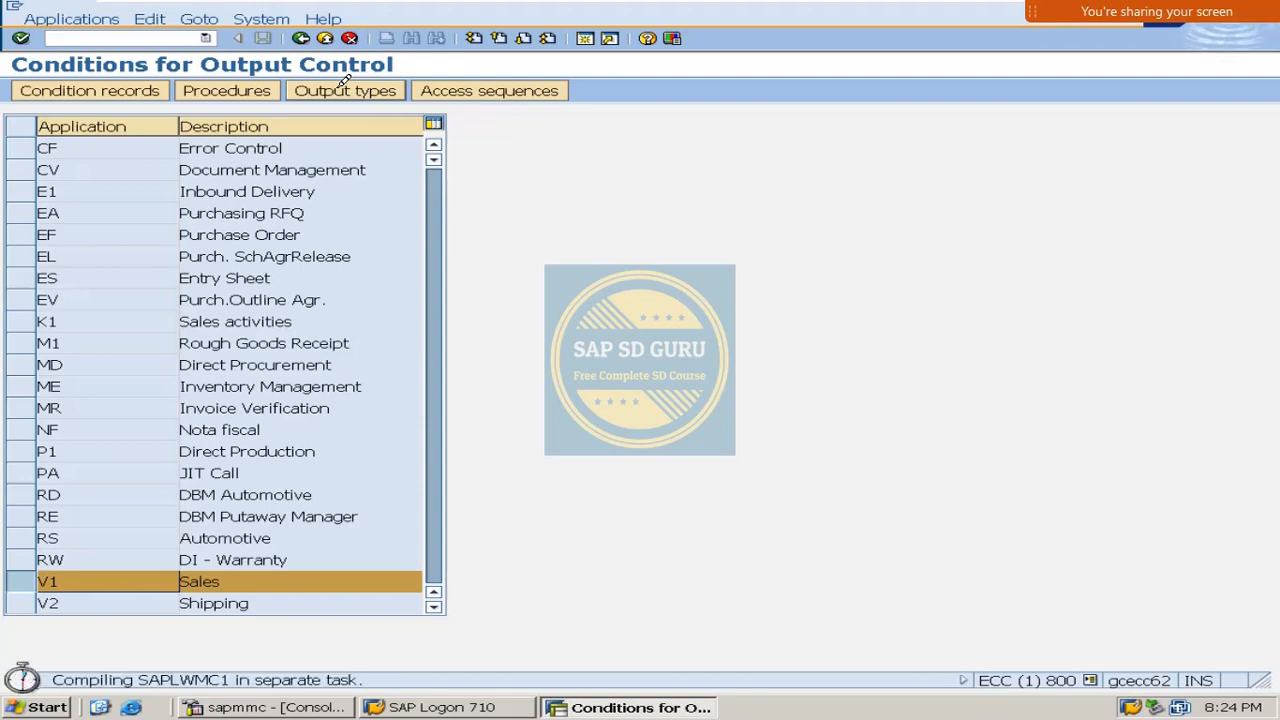
pyautogui.click(340, 90)
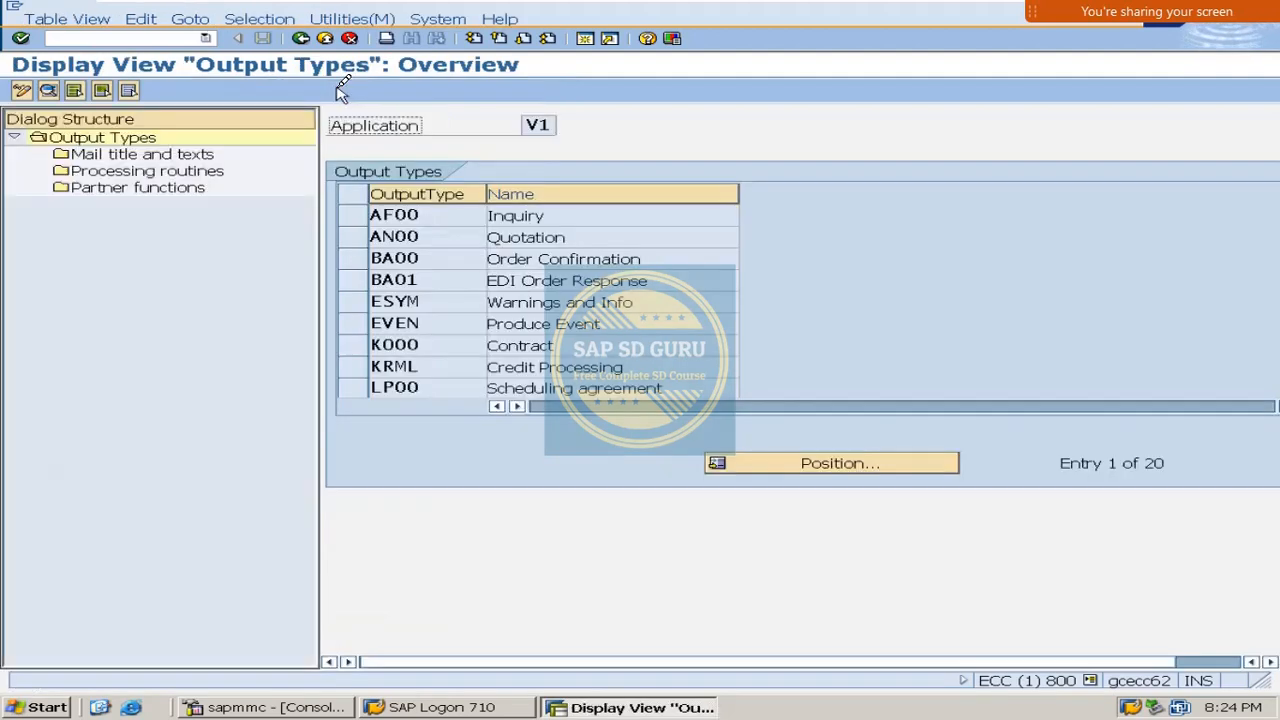
# Review the output types defined for application V1, including Quotation and Order Confirmation.
pyautogui.click(533, 127)
pyautogui.doubleClick(548, 128)
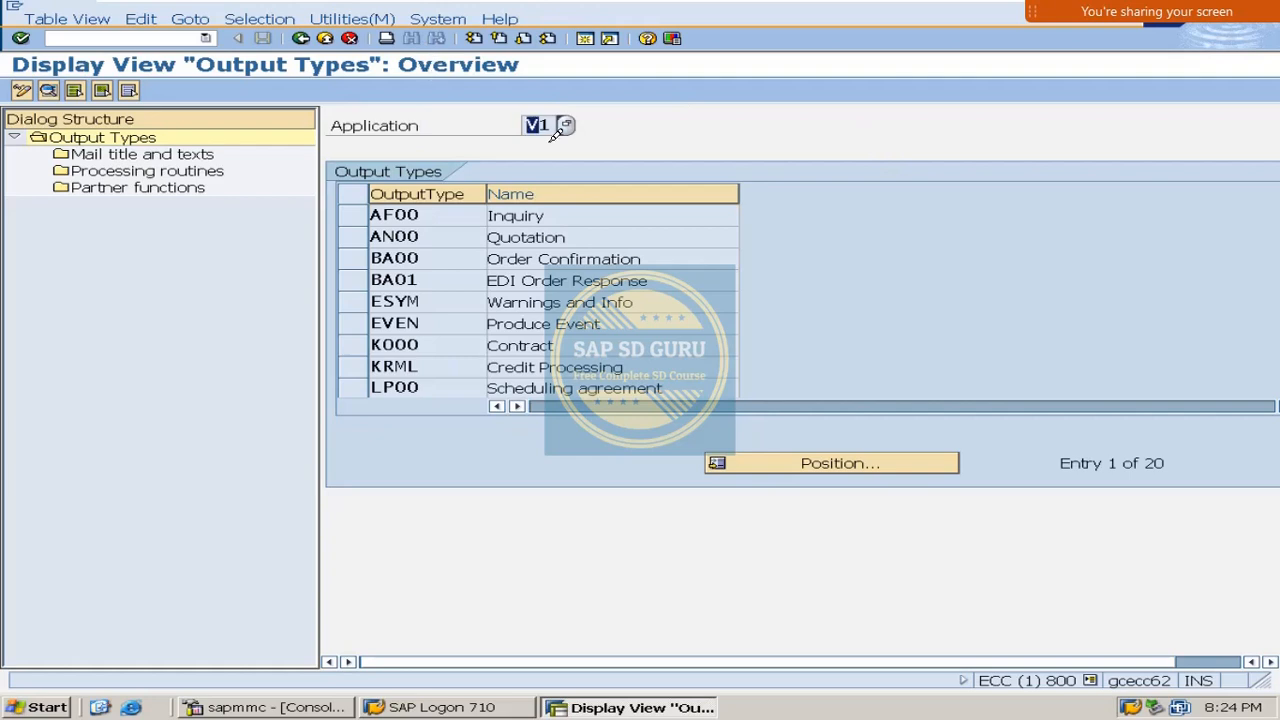
pyautogui.click(680, 128)
pyautogui.click(530, 233)
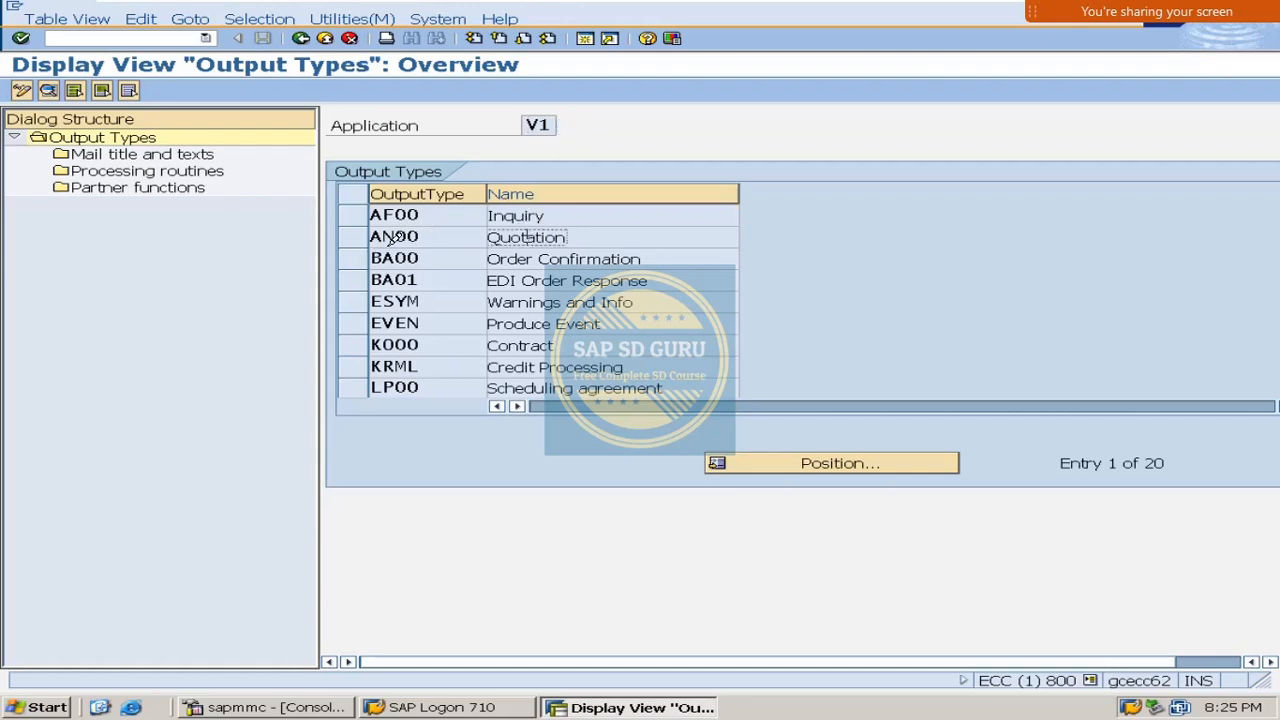
pyautogui.click(643, 254)
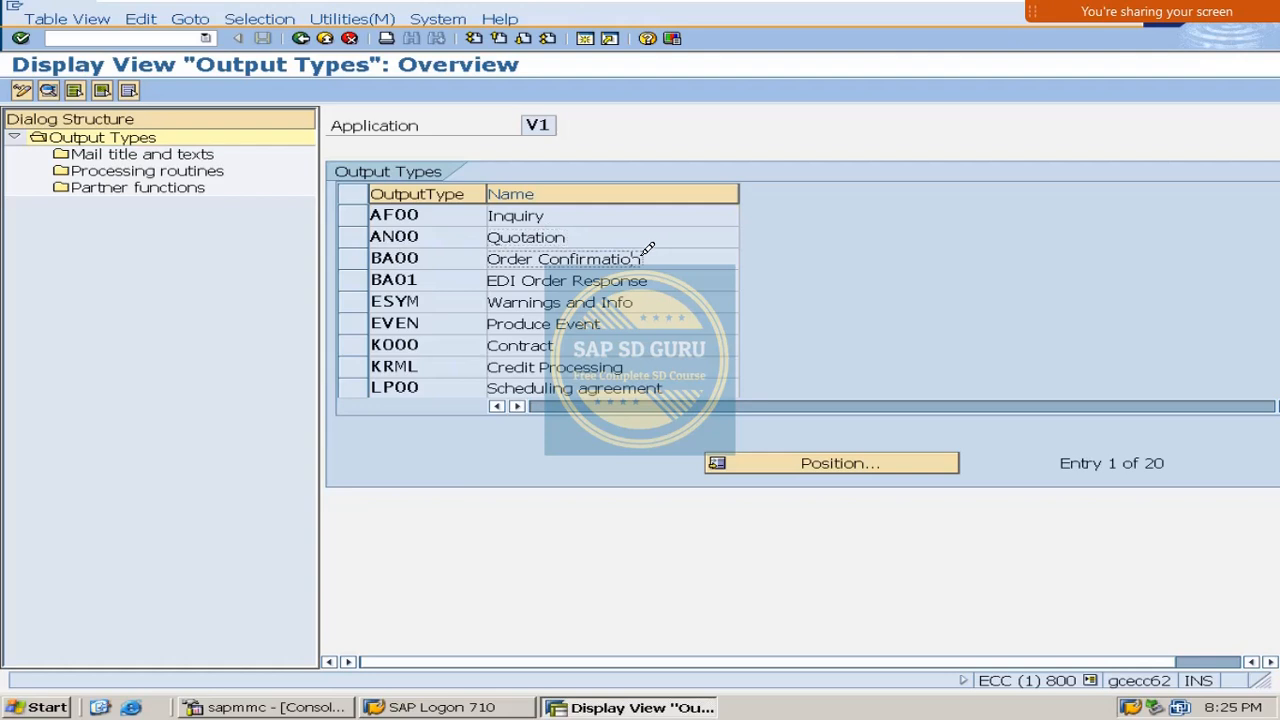
pyautogui.scroll(-6, 430, 380)
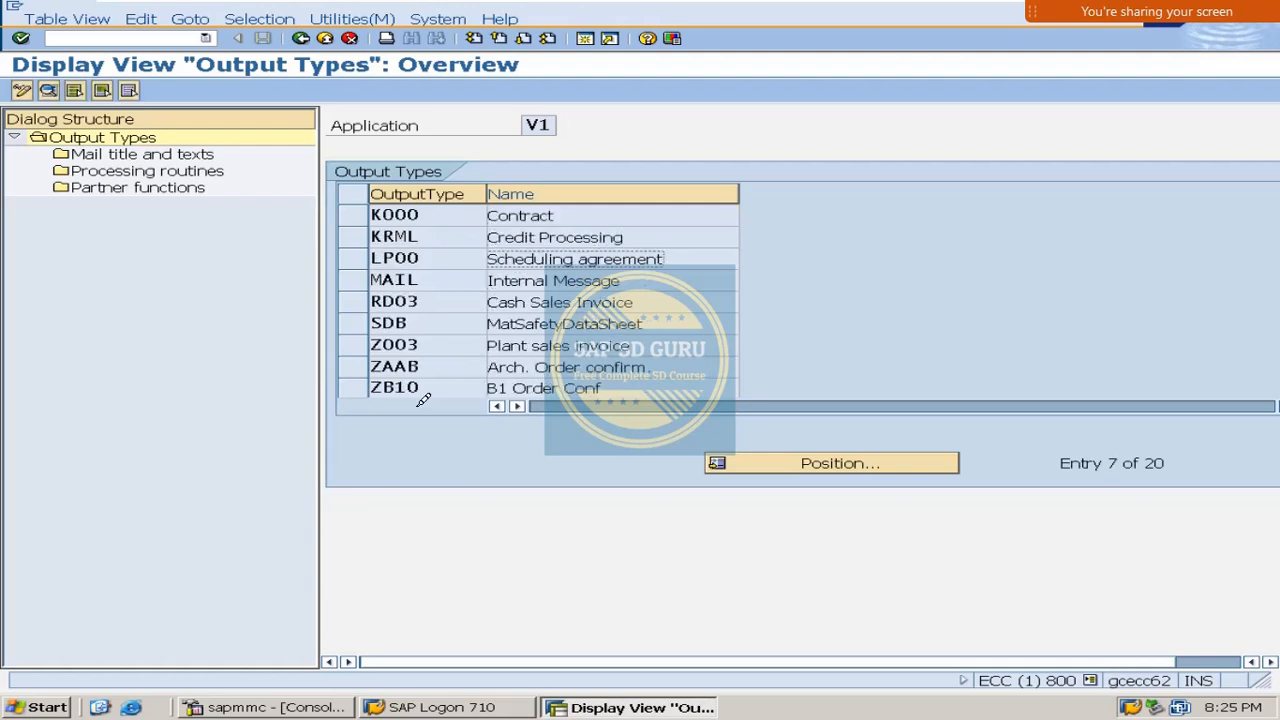
# Return to the output control applications, select V2 (Shipping) and display its output types.
pyautogui.scroll(6, 437, 342)
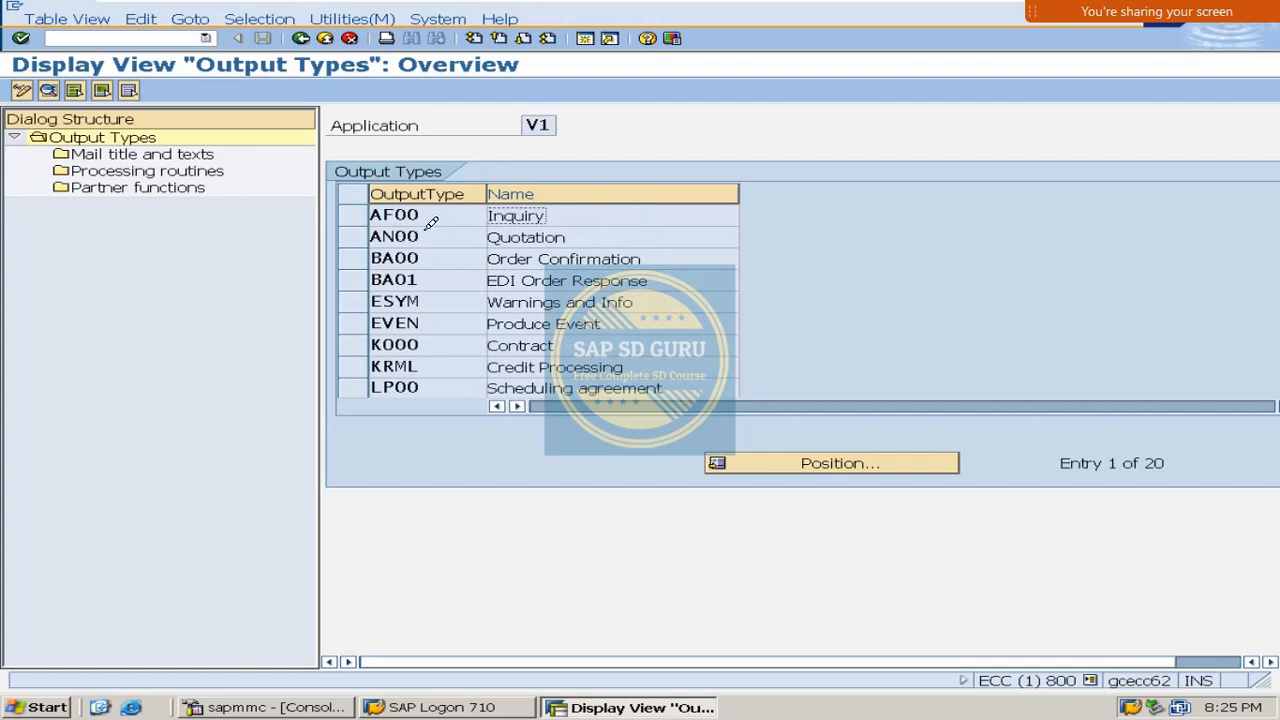
pyautogui.click(302, 38)
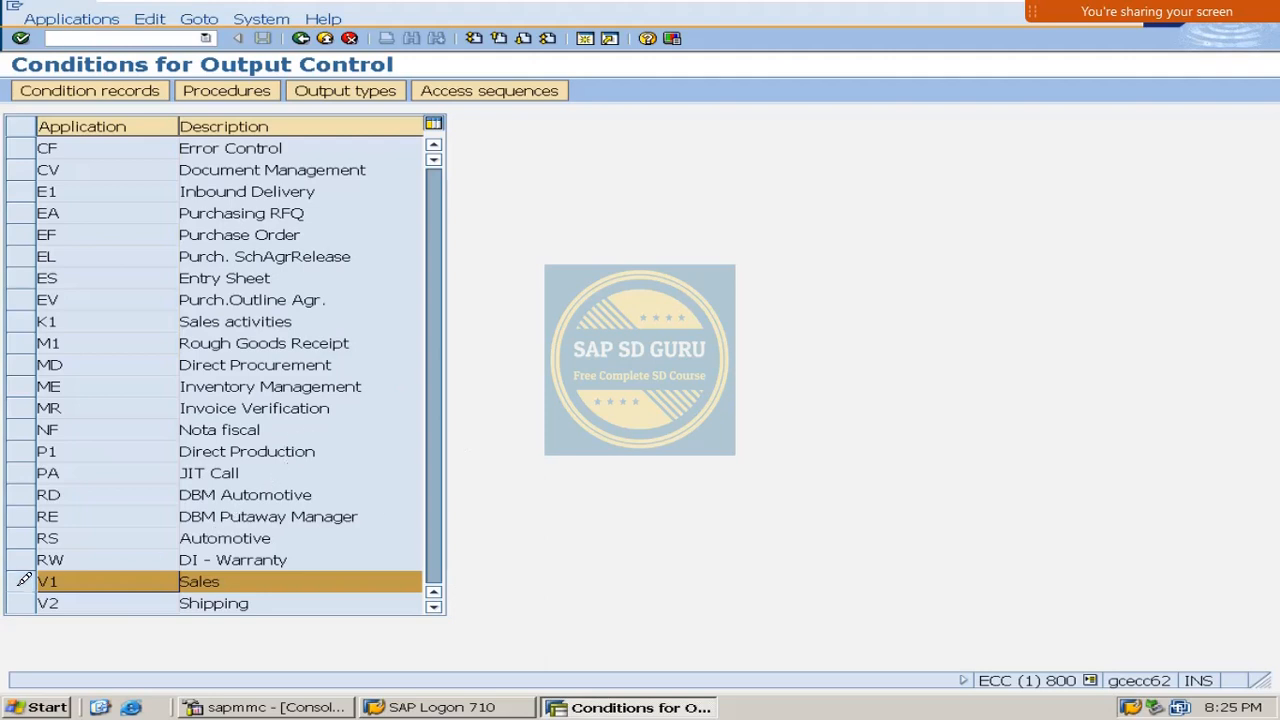
pyautogui.click(36, 598)
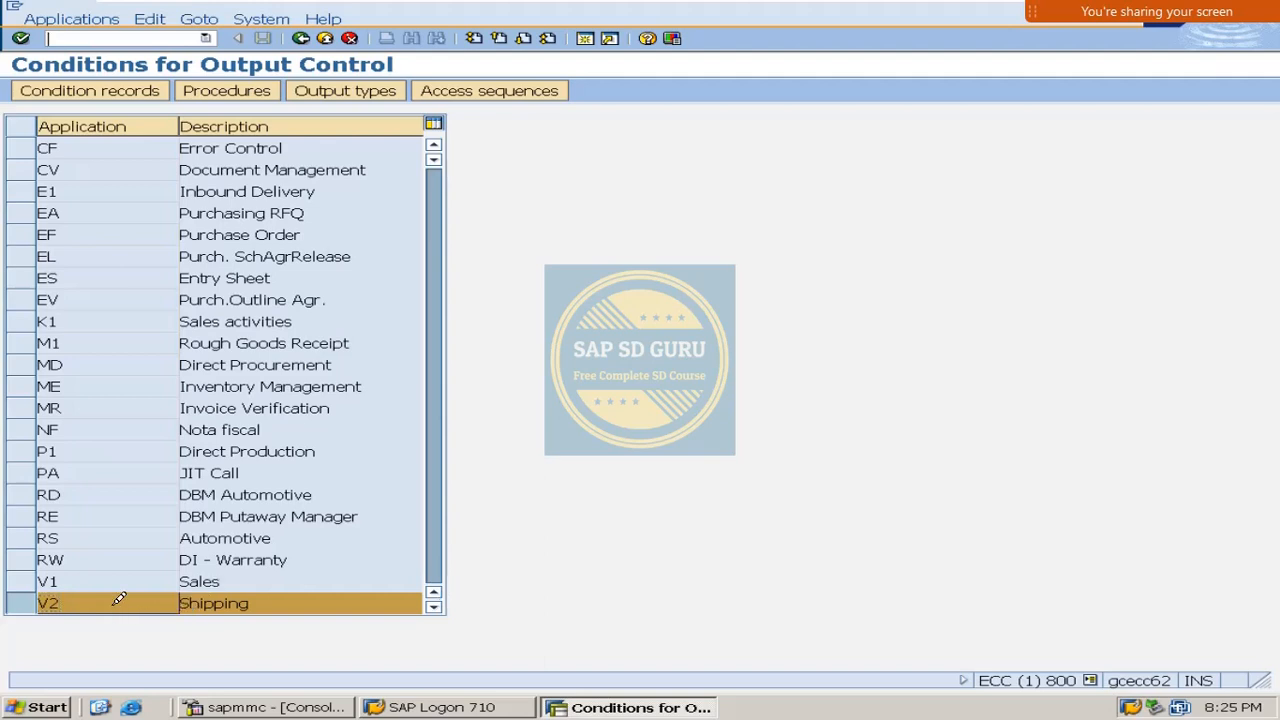
pyautogui.click(393, 80)
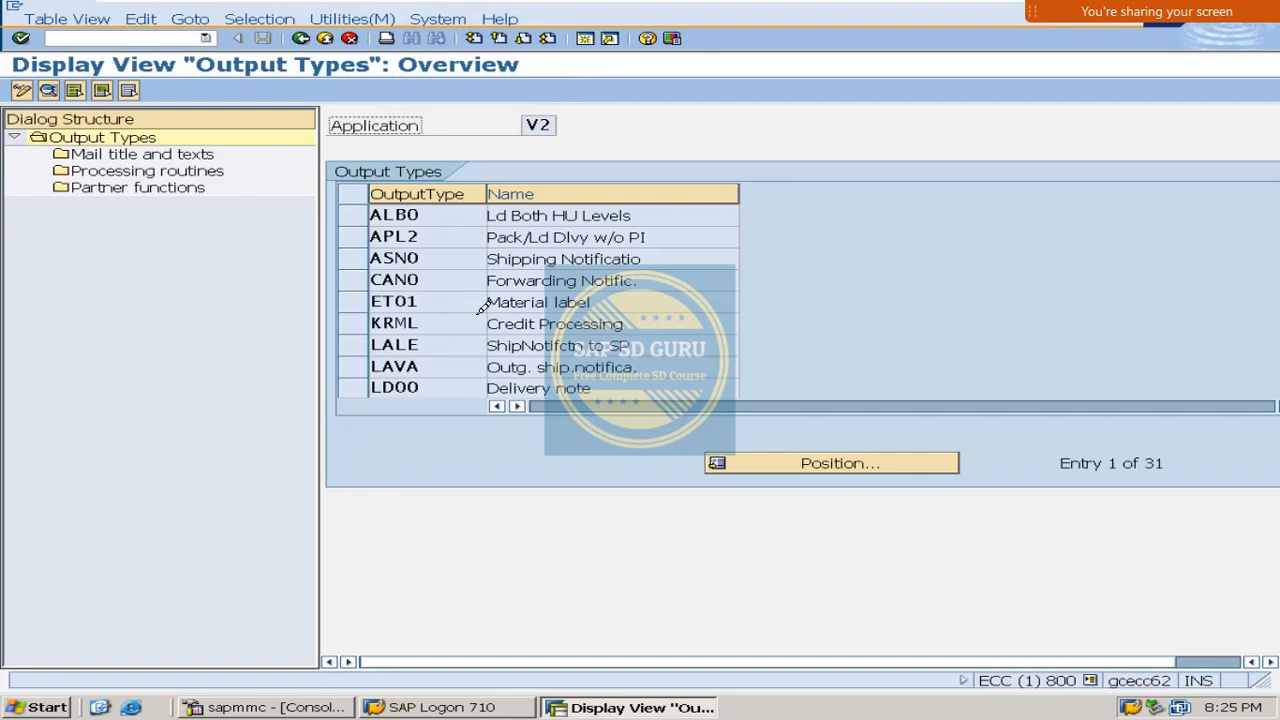
# Review the output types defined for application V2, pointing out the delivery note LD00.
pyautogui.scroll(-4, 483, 307)
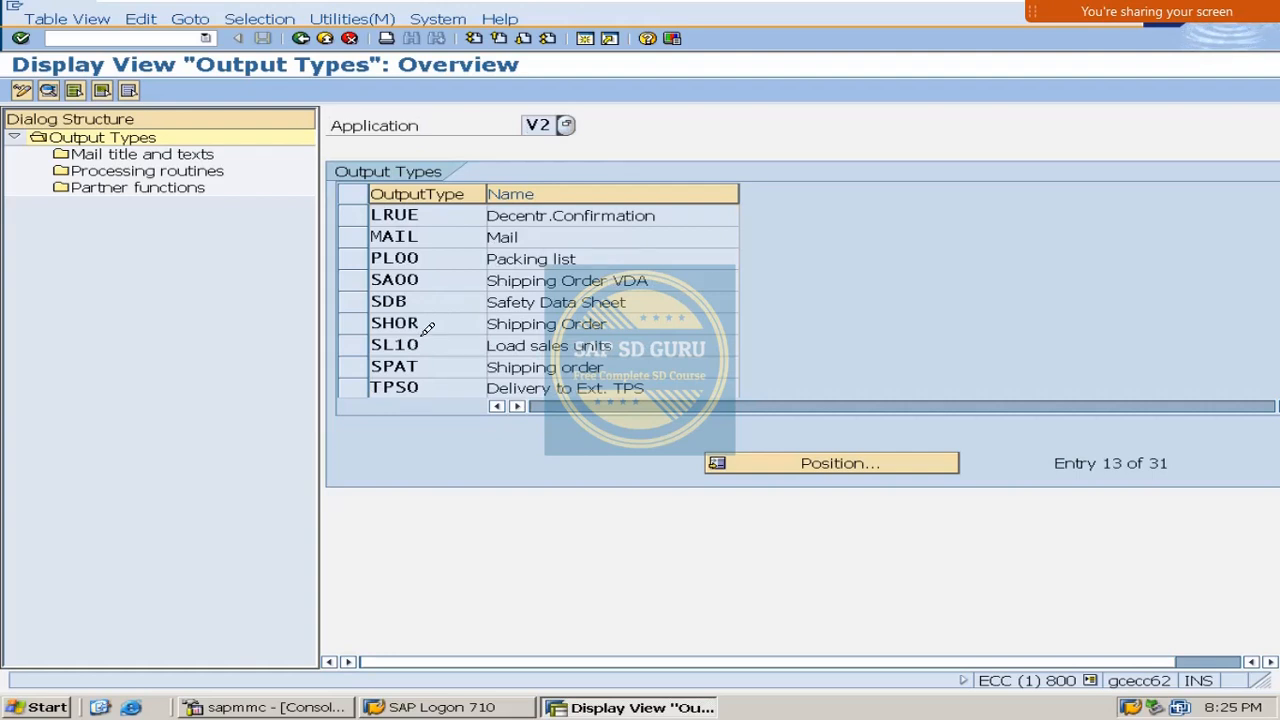
pyautogui.scroll(-5, 515, 320)
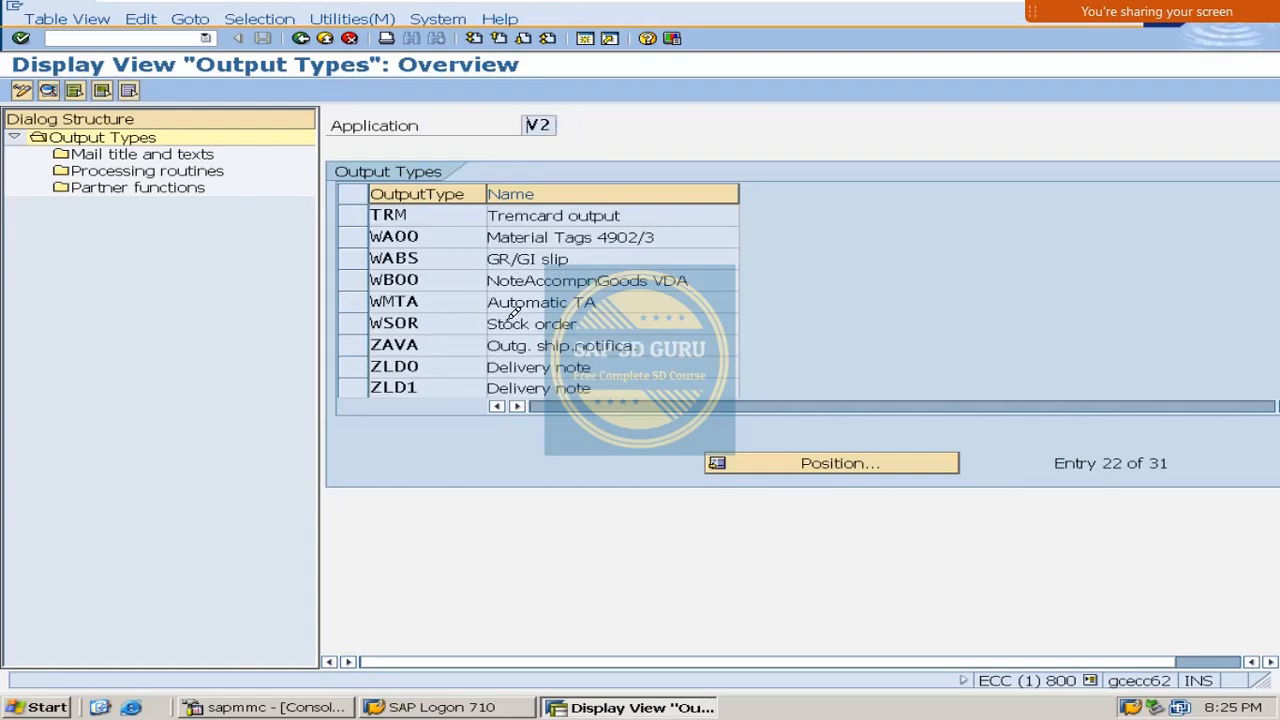
pyautogui.scroll(8, 513, 313)
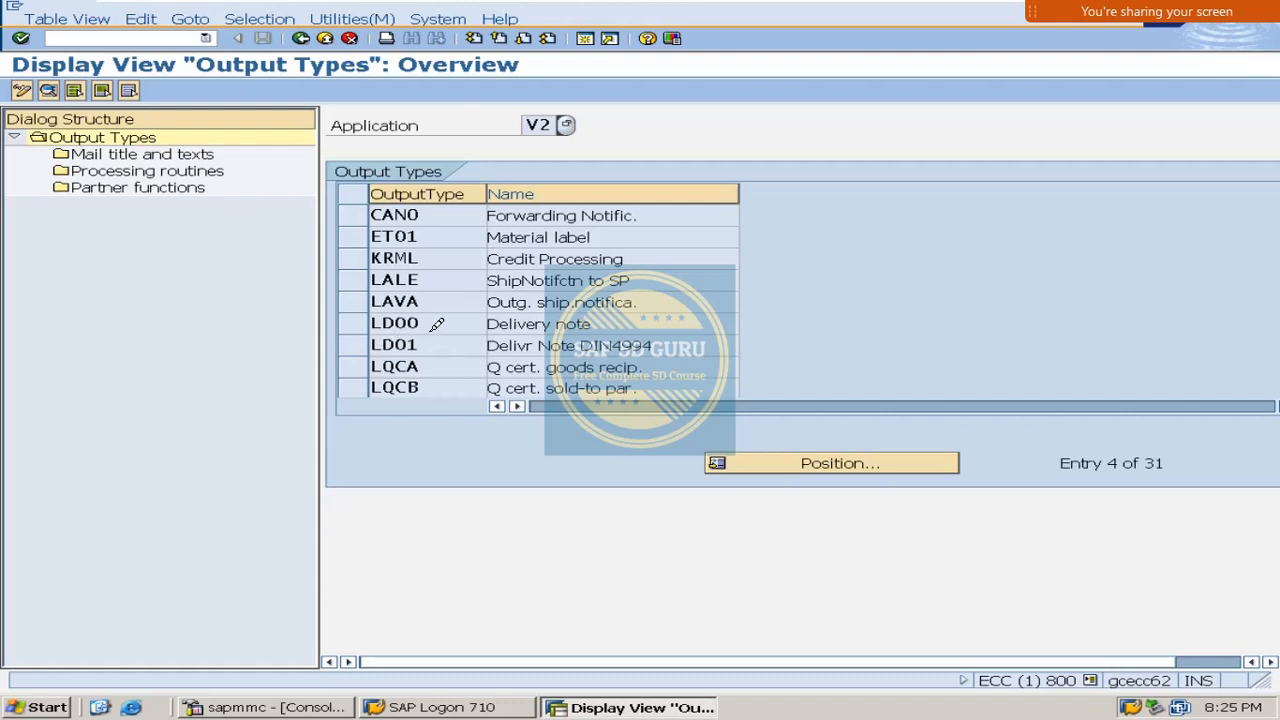
pyautogui.moveTo(432, 323); pyautogui.dragTo(317, 317)
pyautogui.click(592, 317)
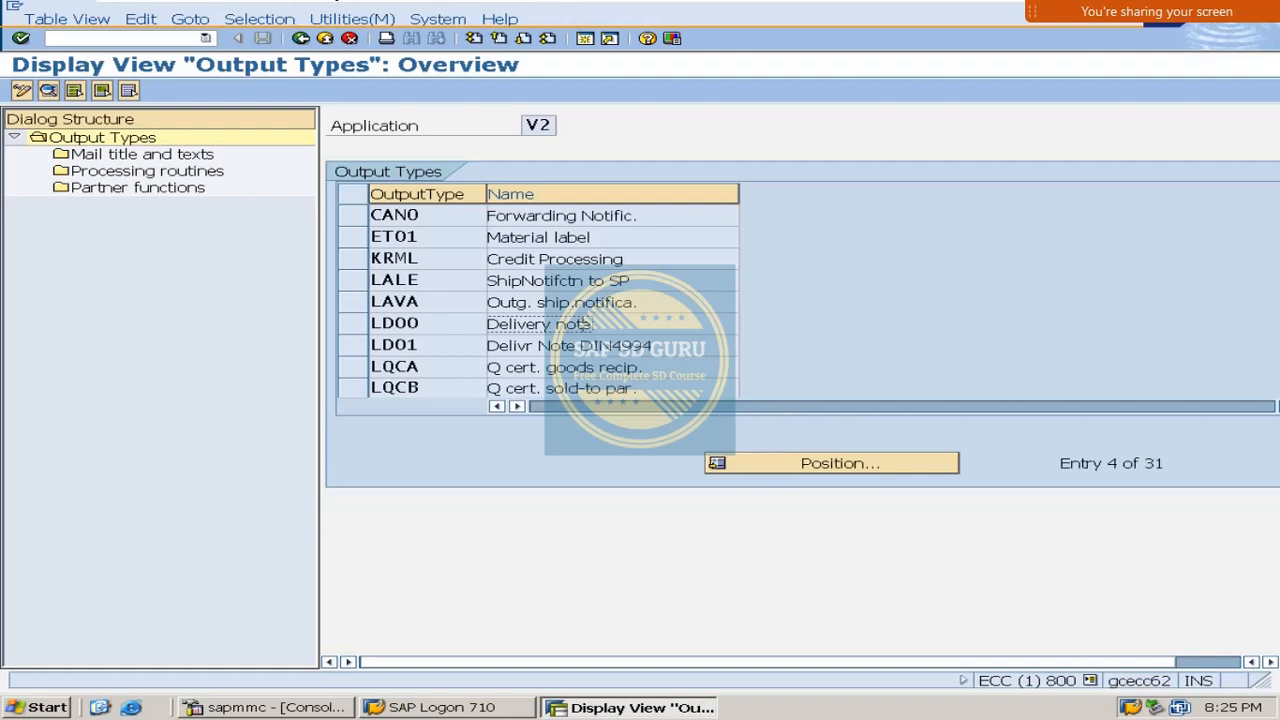
# Leave output control and open the SAP Reference IMG through transaction SPRO.
pyautogui.click(300, 38)
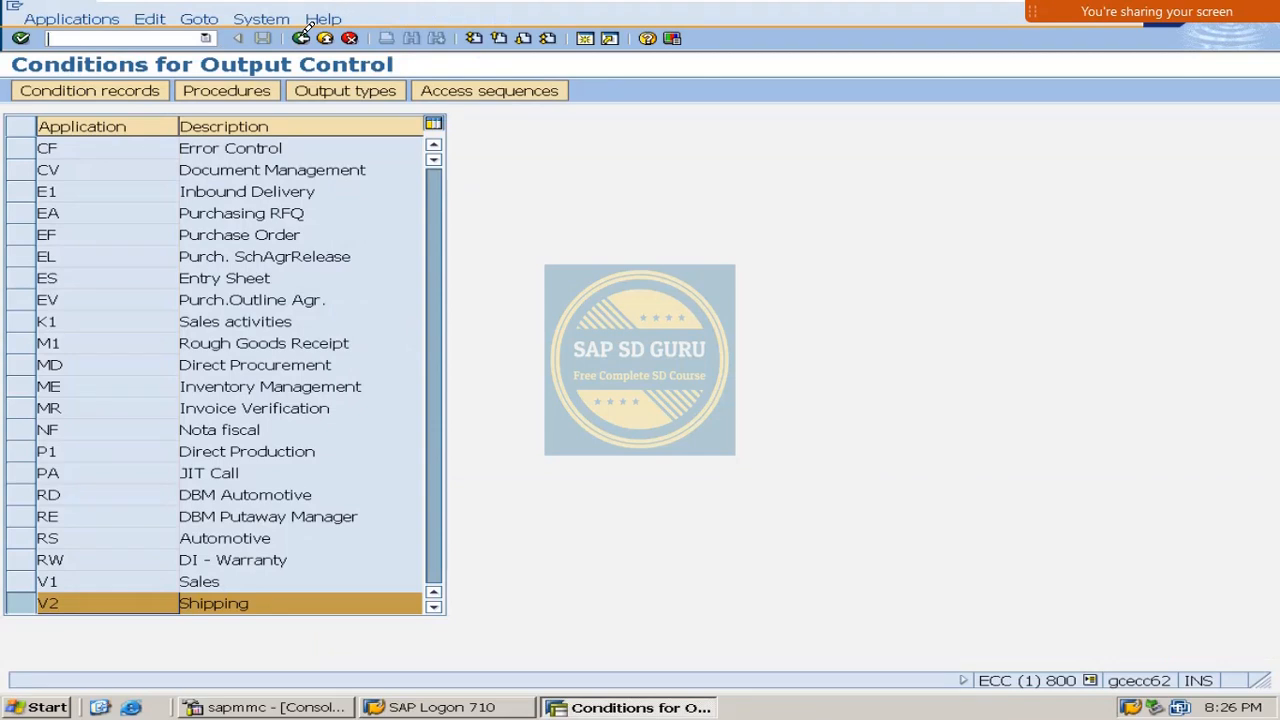
pyautogui.click(302, 38)
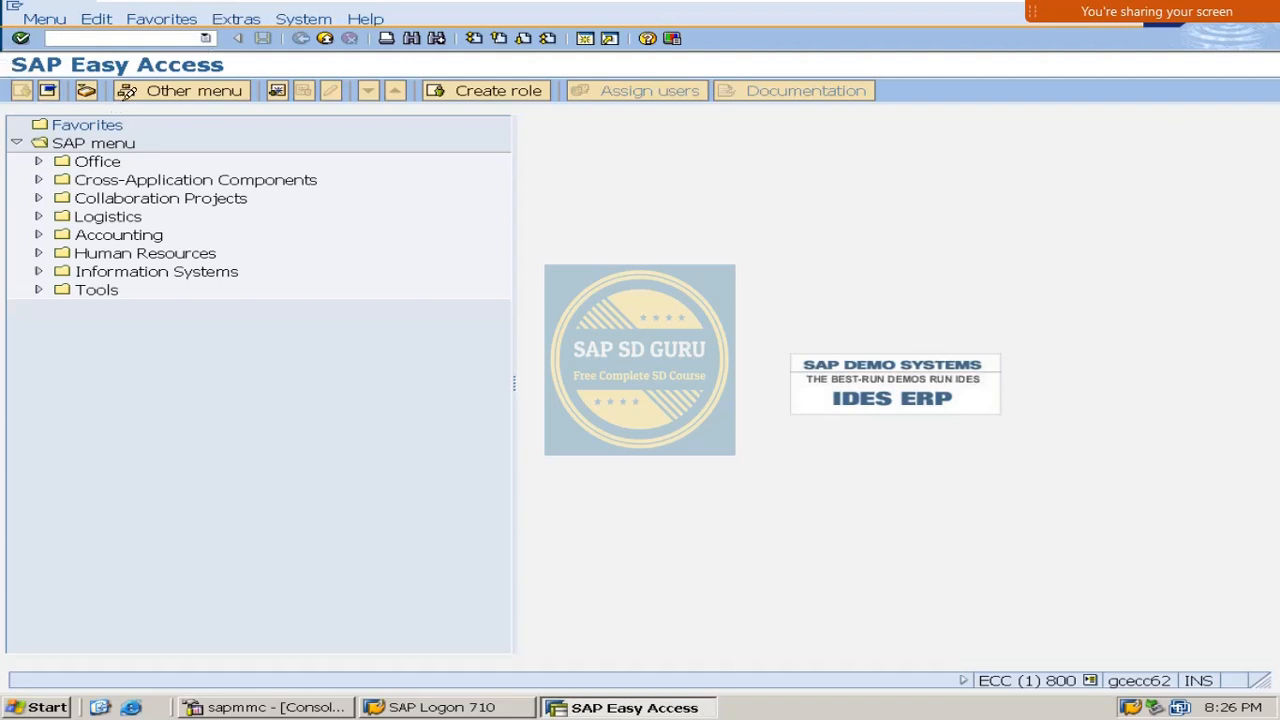
pyautogui.write('spro')
pyautogui.press('Return')
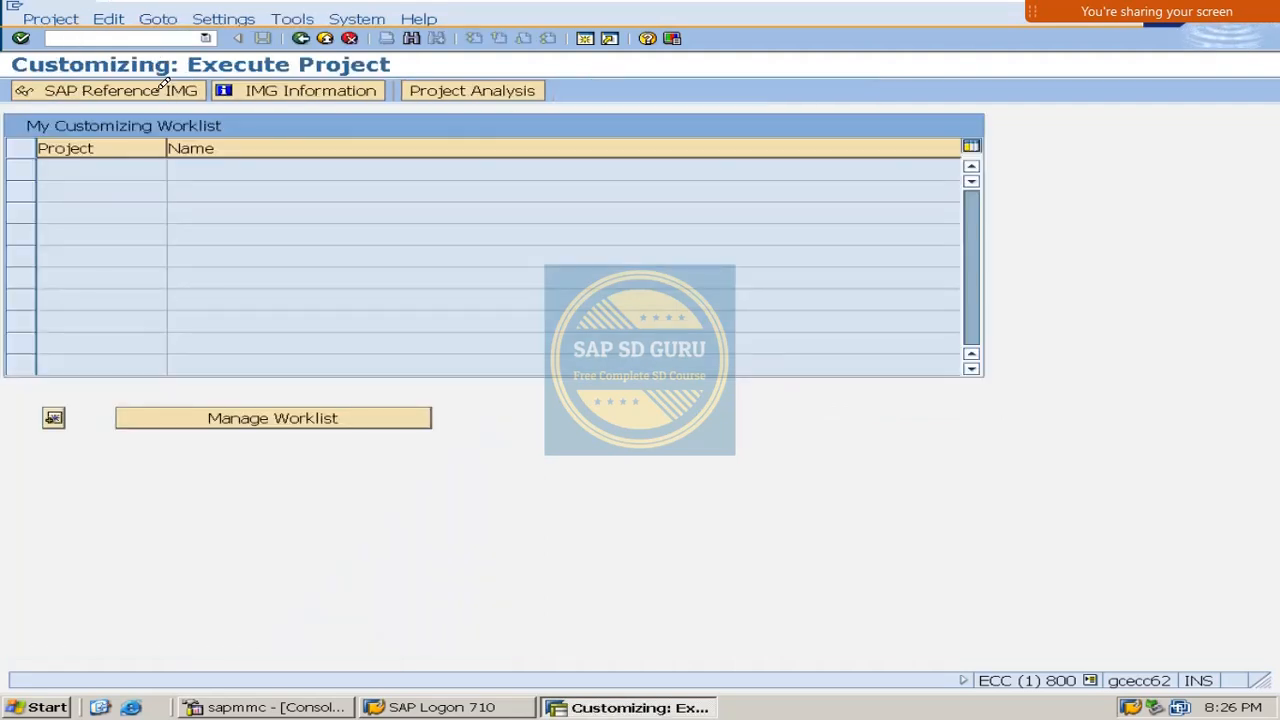
pyautogui.click(160, 89)
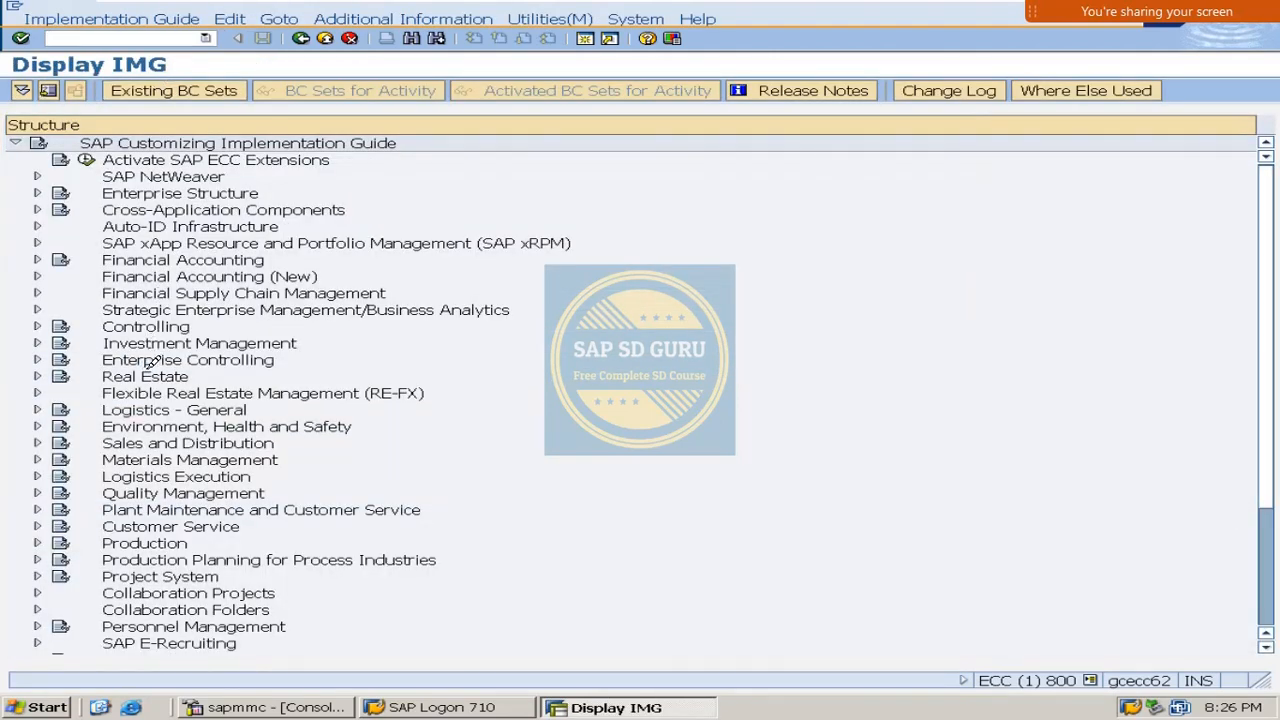
# Expand Sales and Distribution and its Basic Functions node in the implementation guide.
pyautogui.scroll(-3, 160, 455)
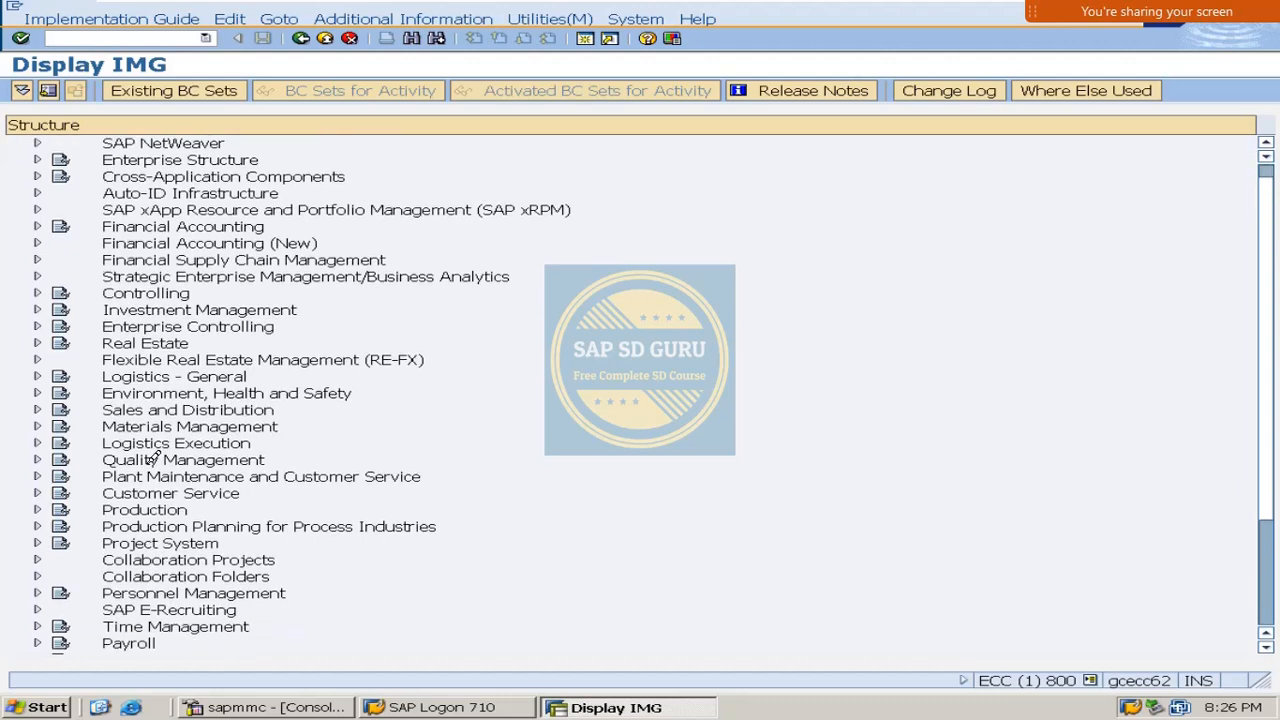
pyautogui.scroll(2, 150, 453)
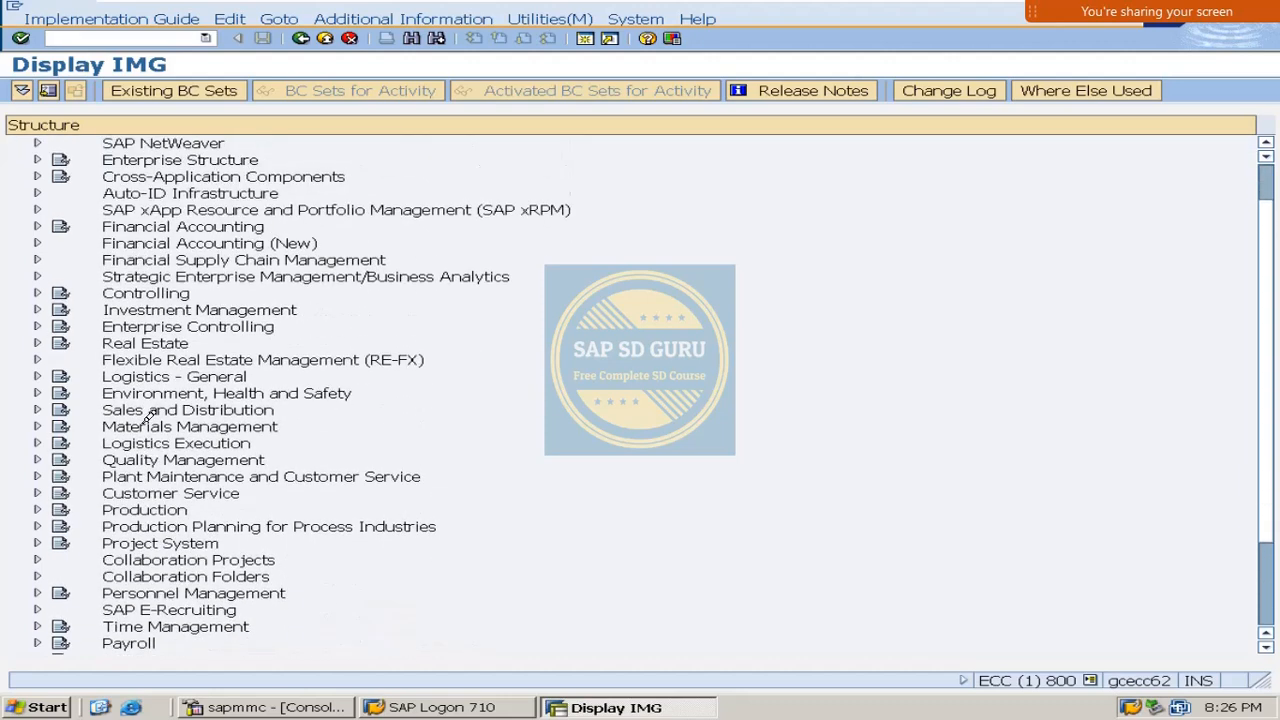
pyautogui.scroll(-1, 110, 350)
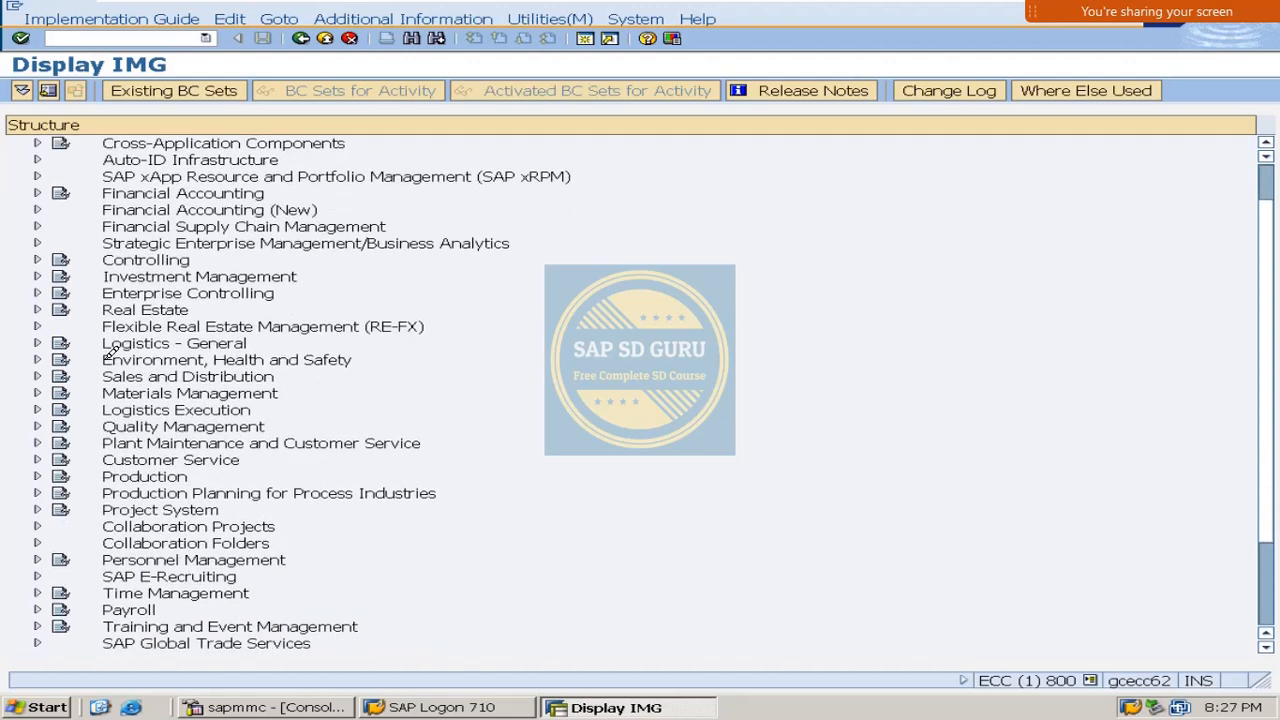
pyautogui.click(37, 376)
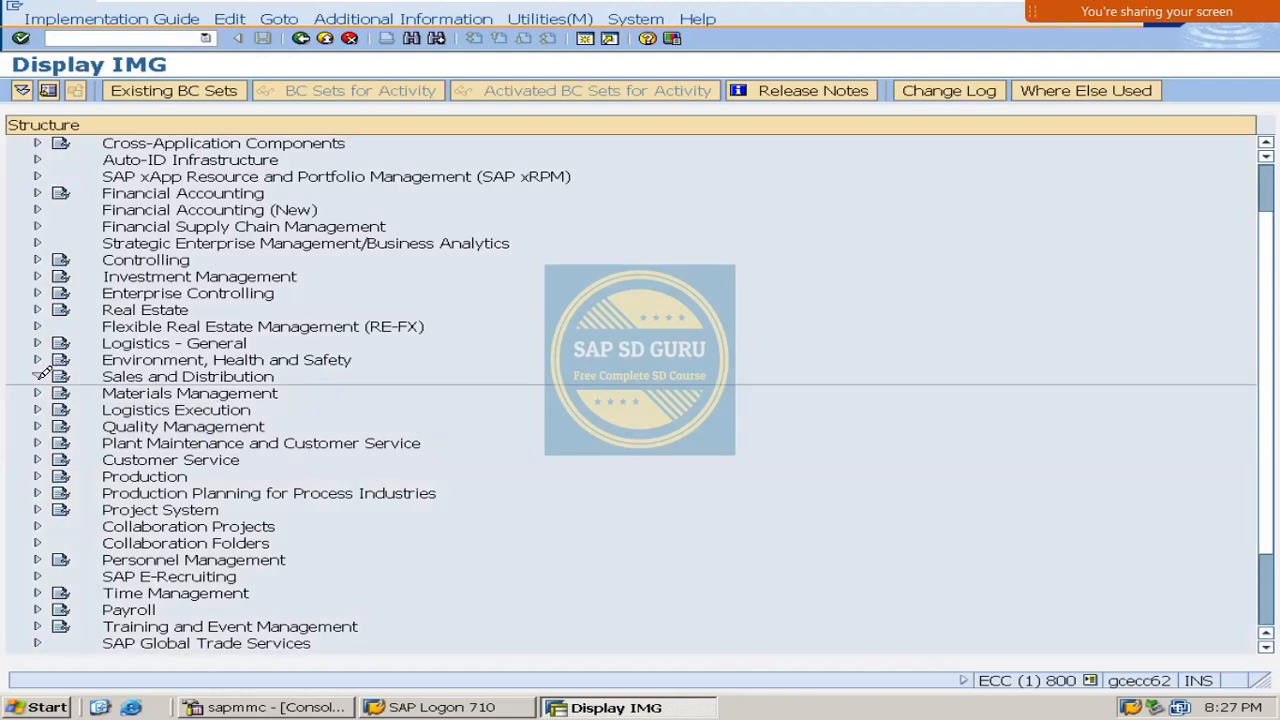
pyautogui.scroll(-2, 60, 360)
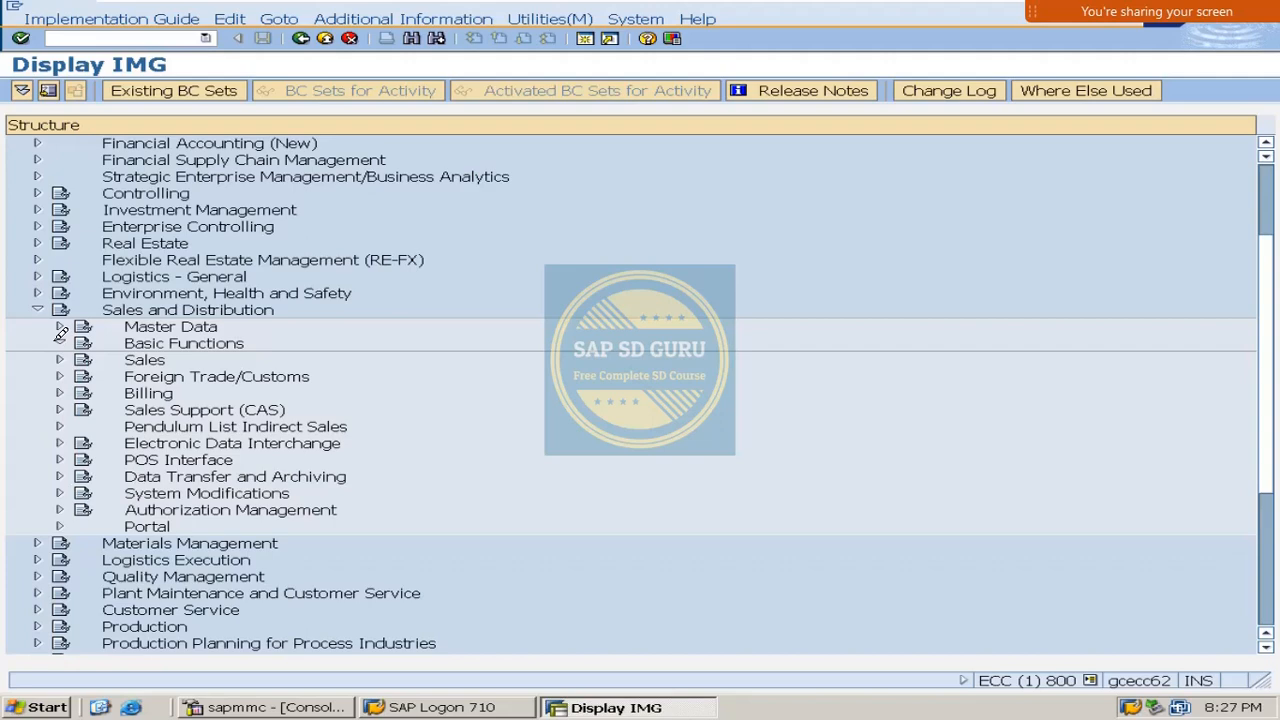
pyautogui.click(59, 343)
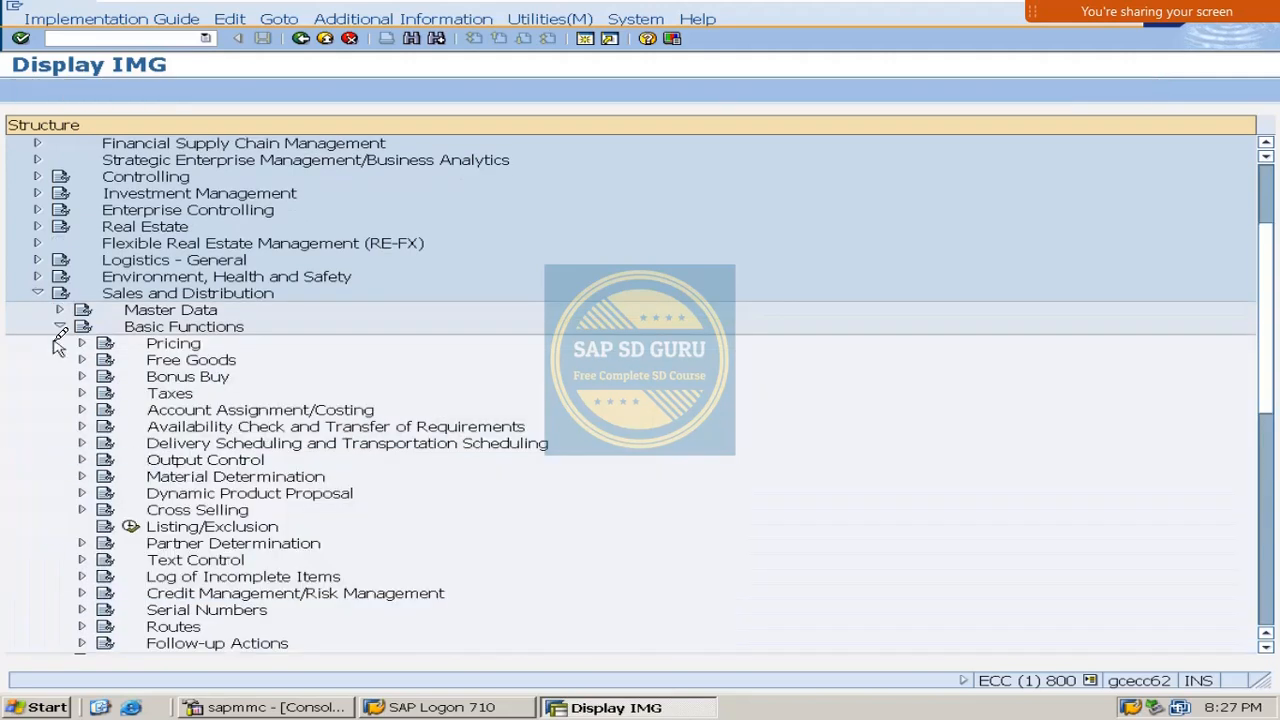
# Expand Output Control, Output Determination and Output Determination Using the Condition Technique under Basic Functions.
pyautogui.scroll(-2, 90, 345)
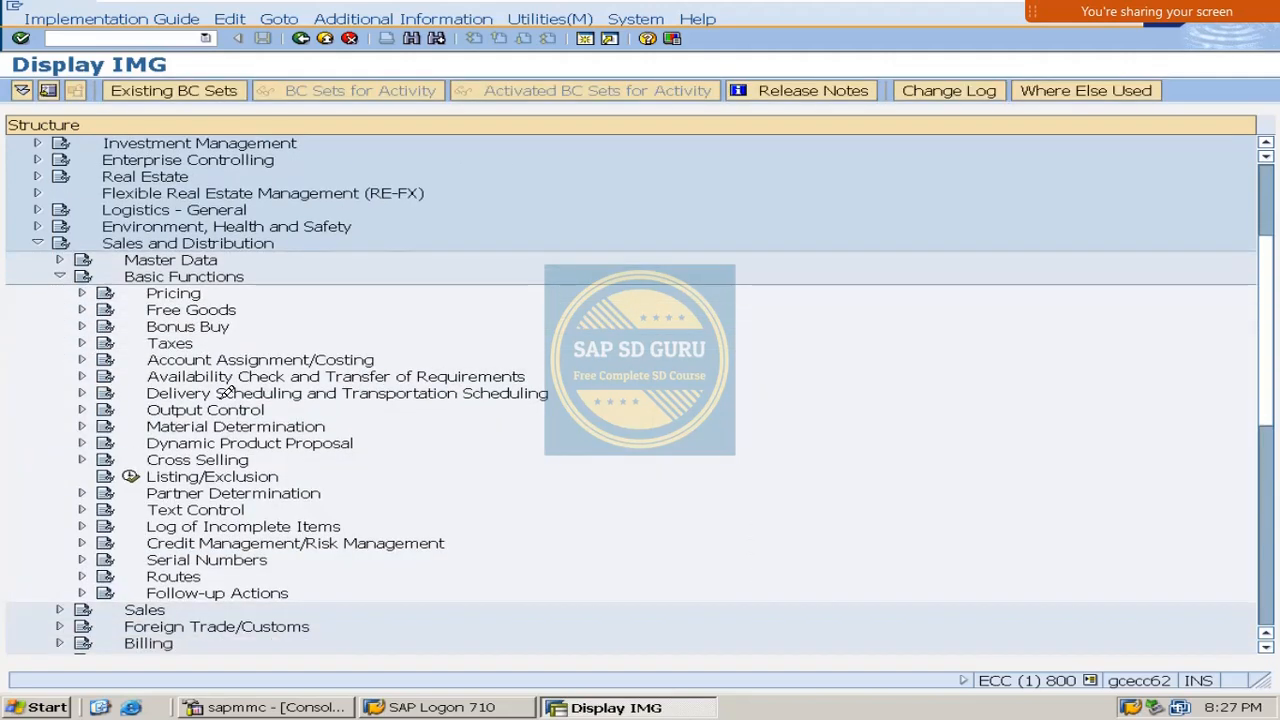
pyautogui.click(81, 409)
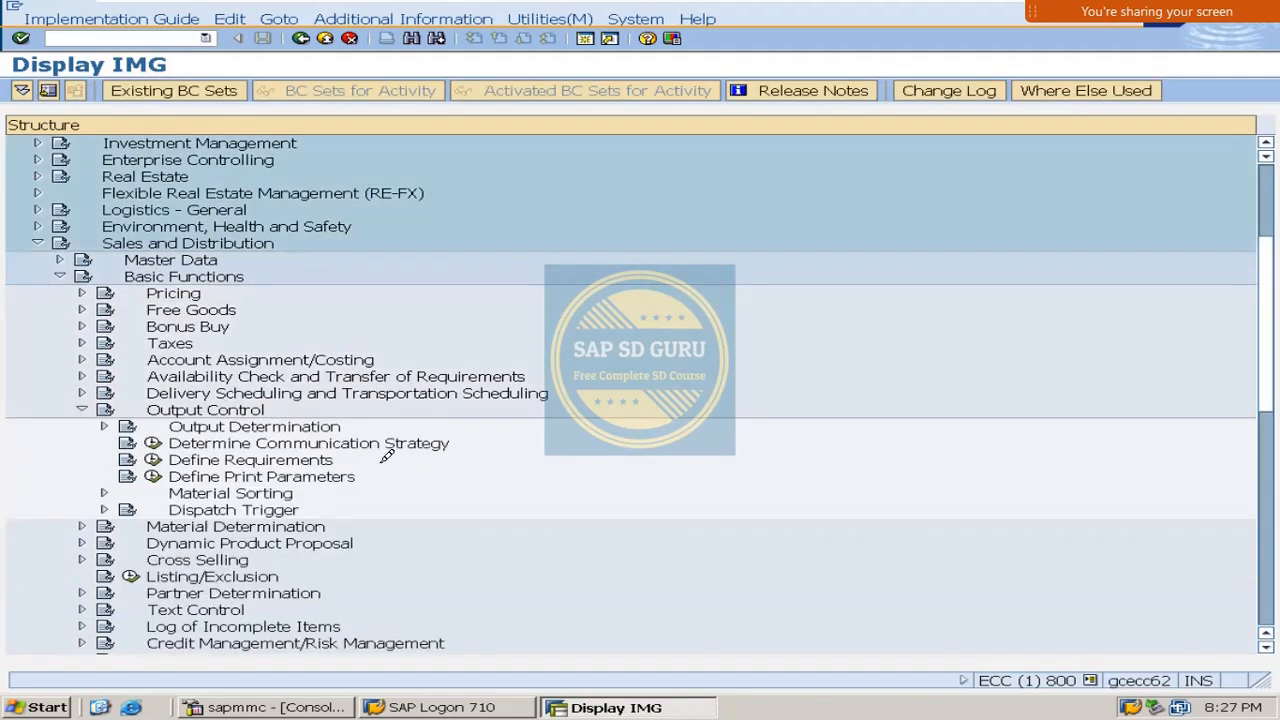
pyautogui.scroll(-1, 455, 445)
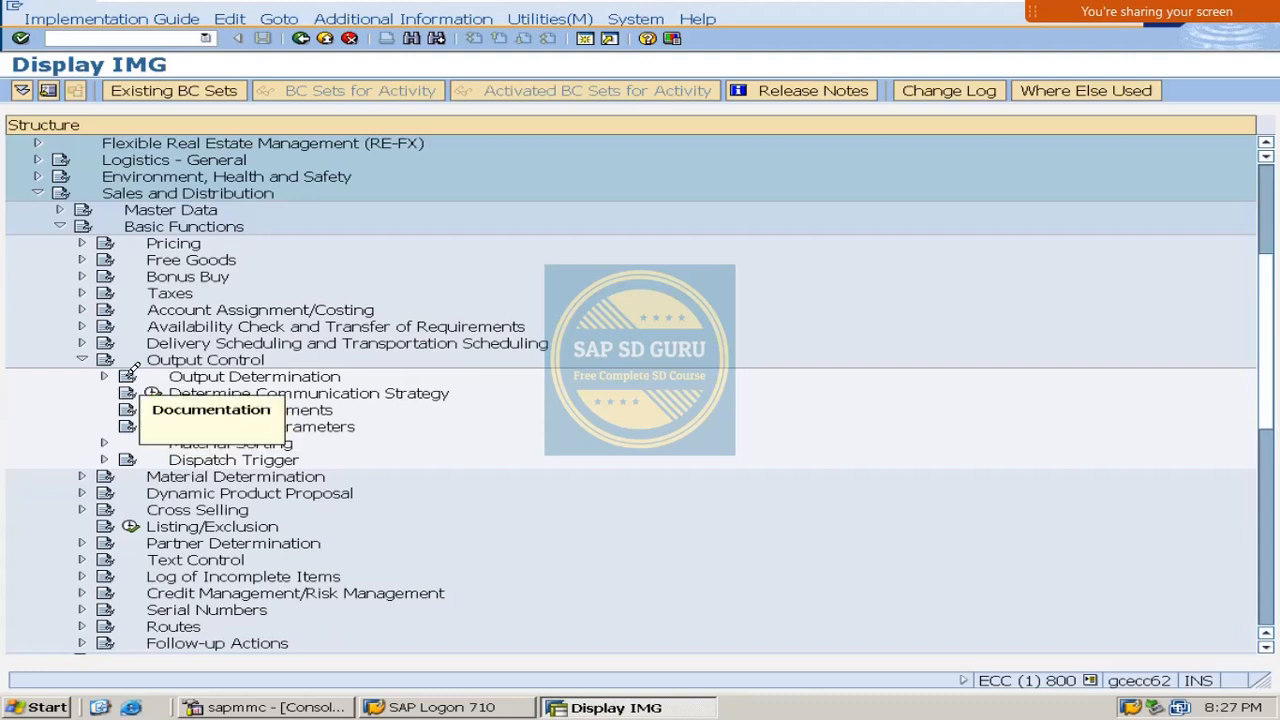
pyautogui.click(105, 375)
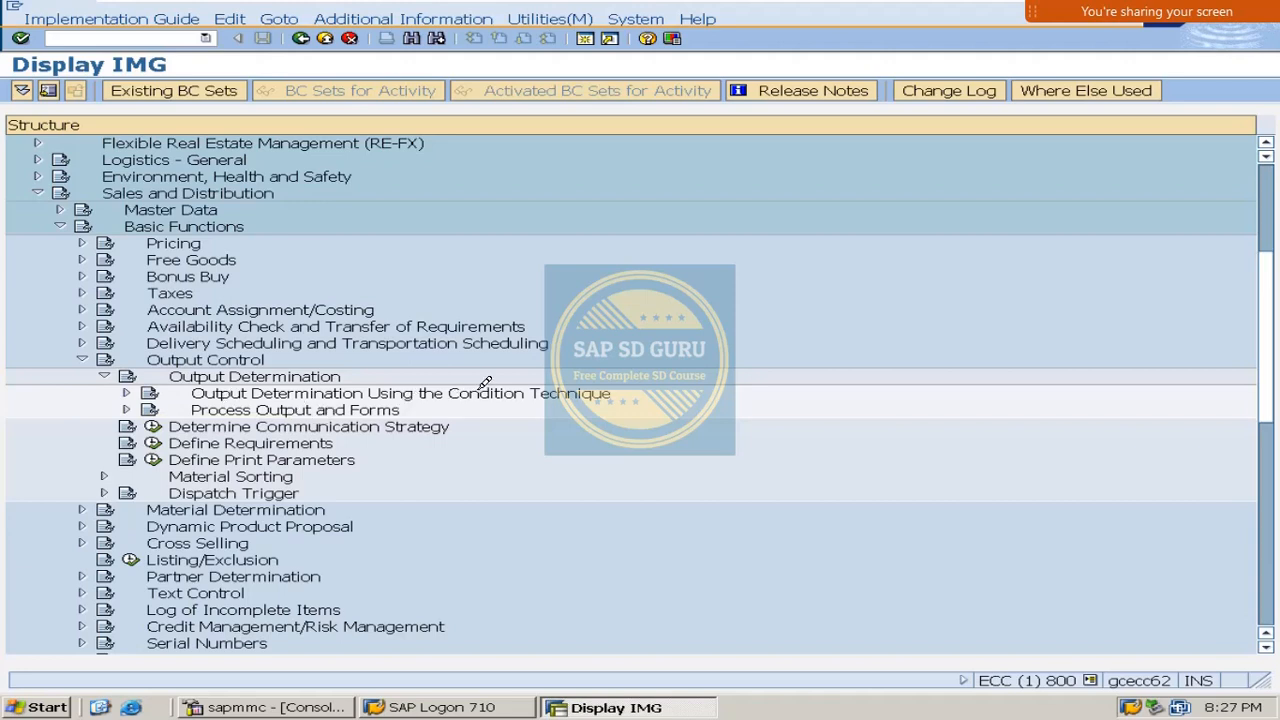
pyautogui.click(127, 393)
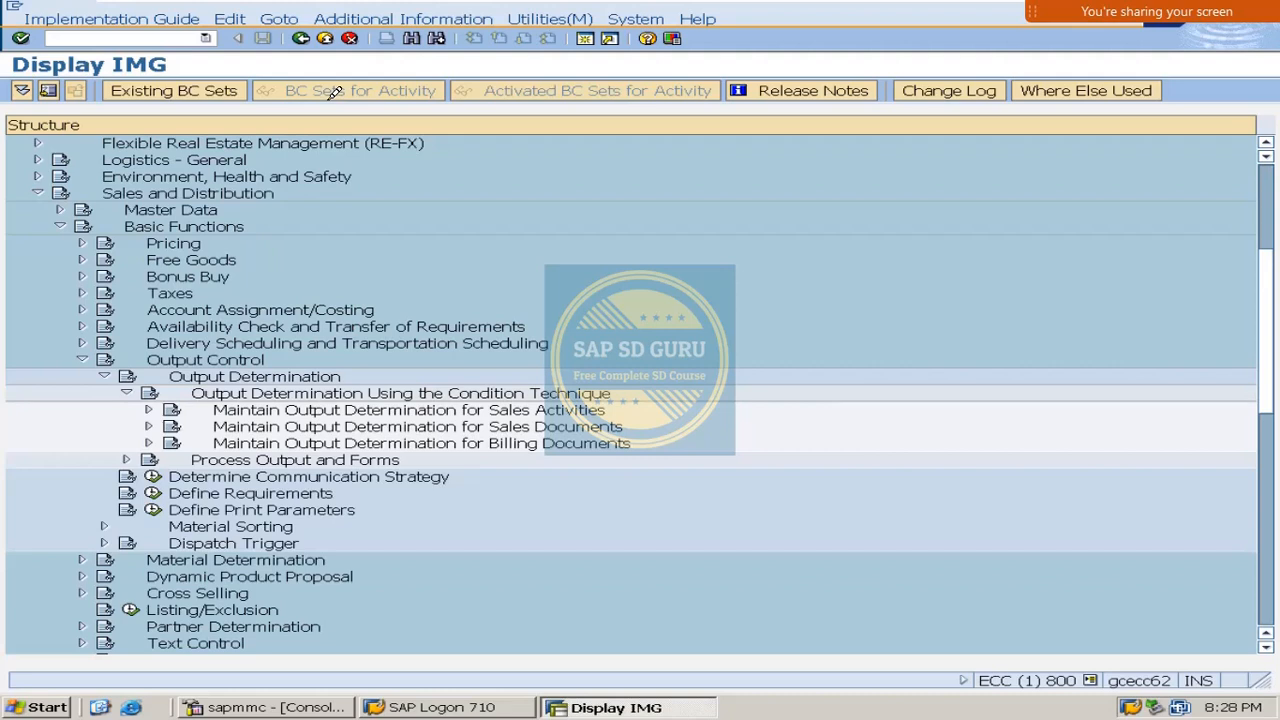
# Start annotating the shared screen, set the pen colour to red and move the green trial letter C out of the way.
pyautogui.moveTo(1208, 12)
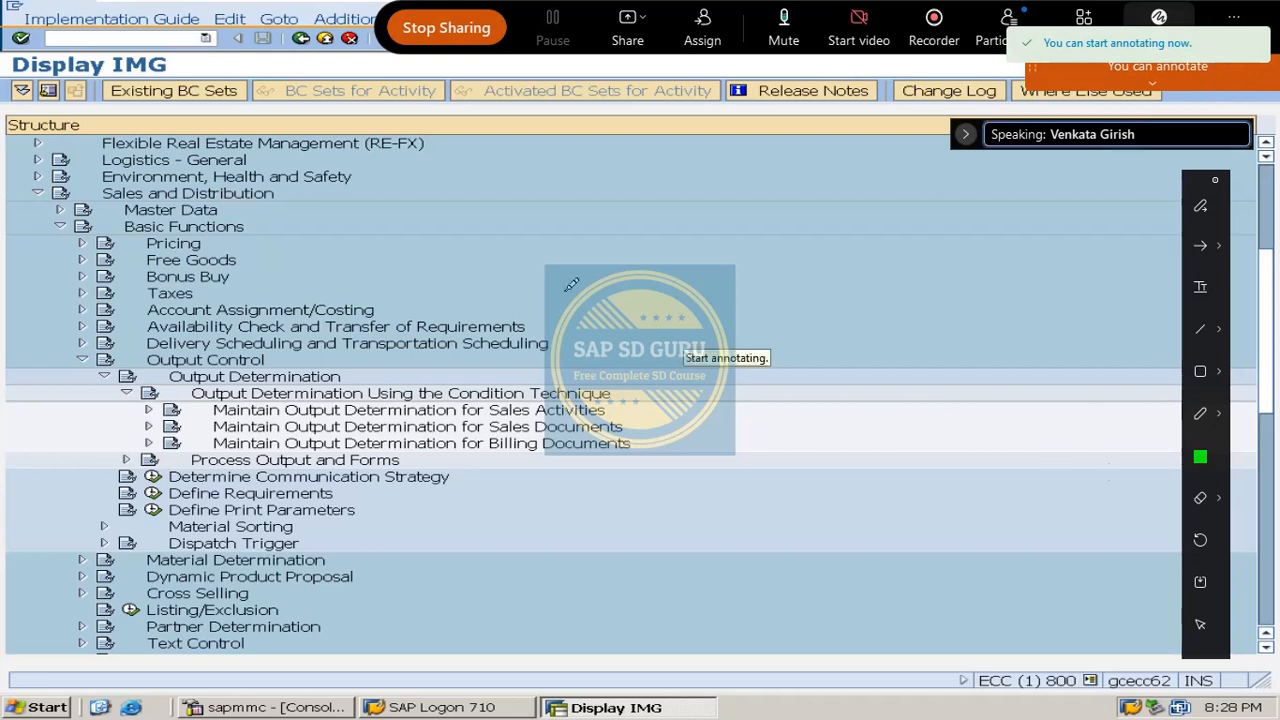
pyautogui.moveTo(734, 204)
pyautogui.mouseDown()
pyautogui.moveTo(722, 246)
pyautogui.moveTo(744, 246)
pyautogui.mouseUp()
pyautogui.click(1200, 456)
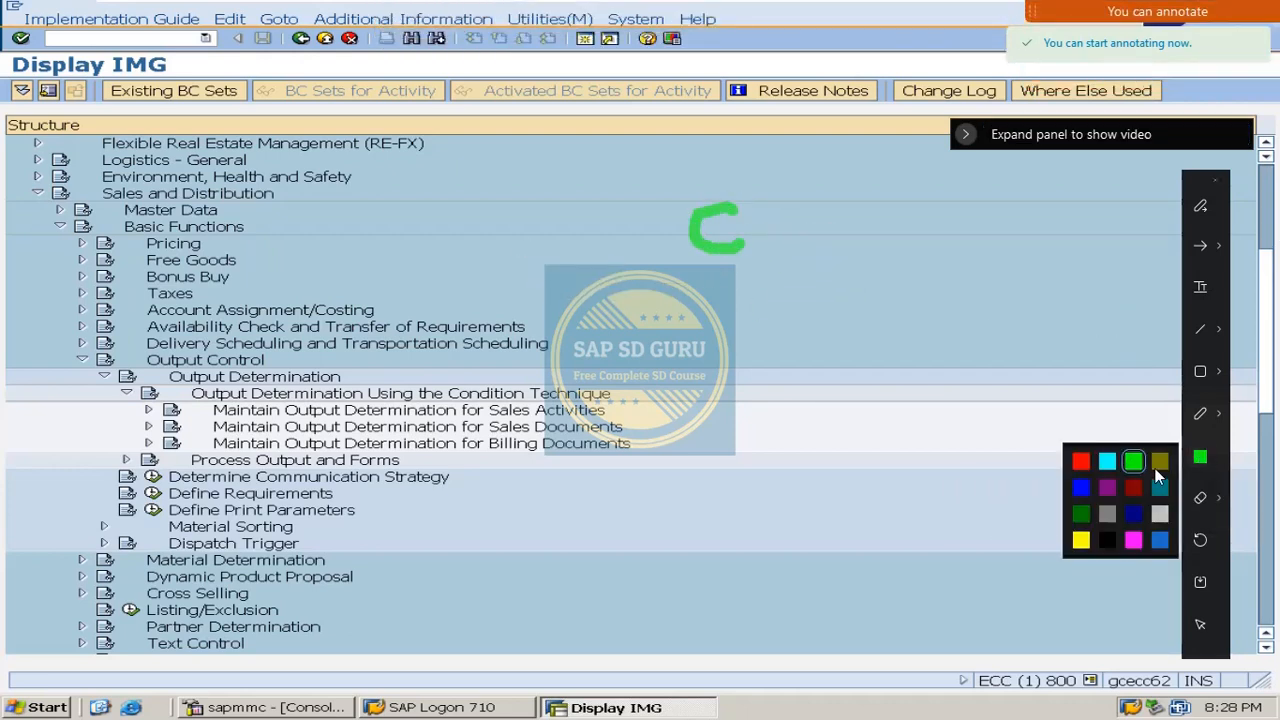
pyautogui.click(1081, 450)
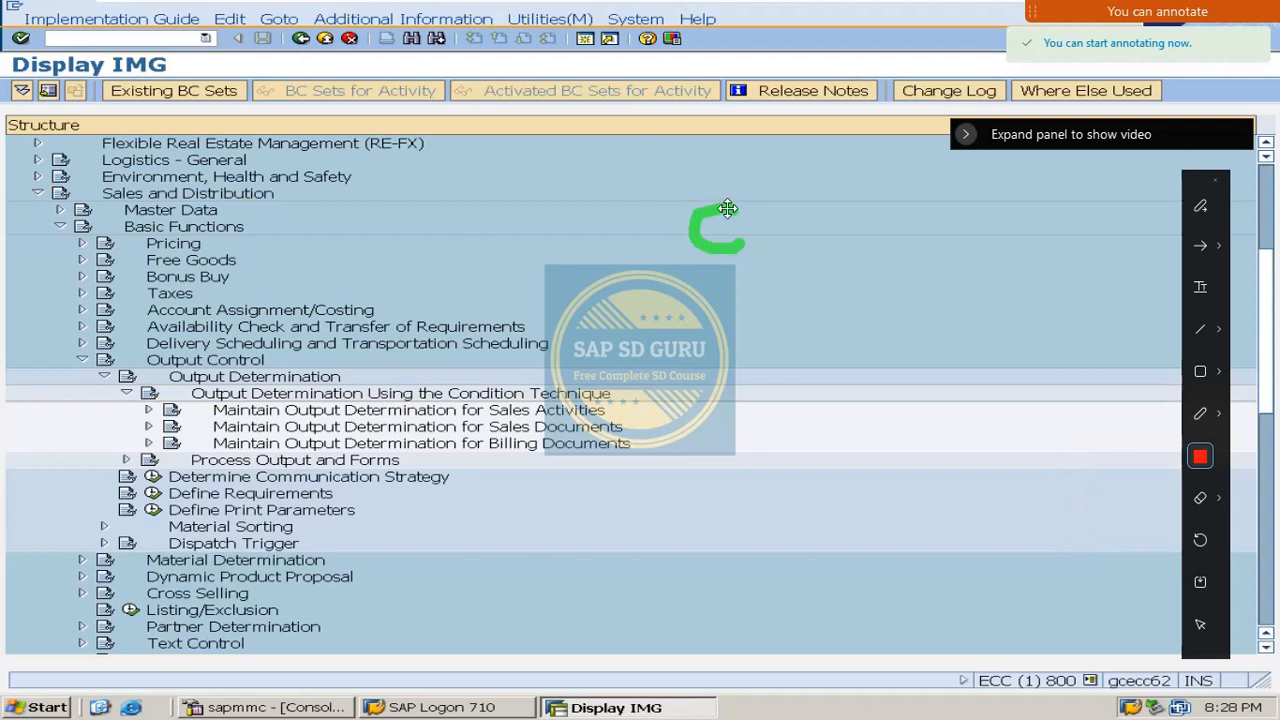
pyautogui.moveTo(728, 210)
pyautogui.mouseDown()
pyautogui.moveTo(152, 96)
pyautogui.moveTo(3, 3)
pyautogui.mouseUp()
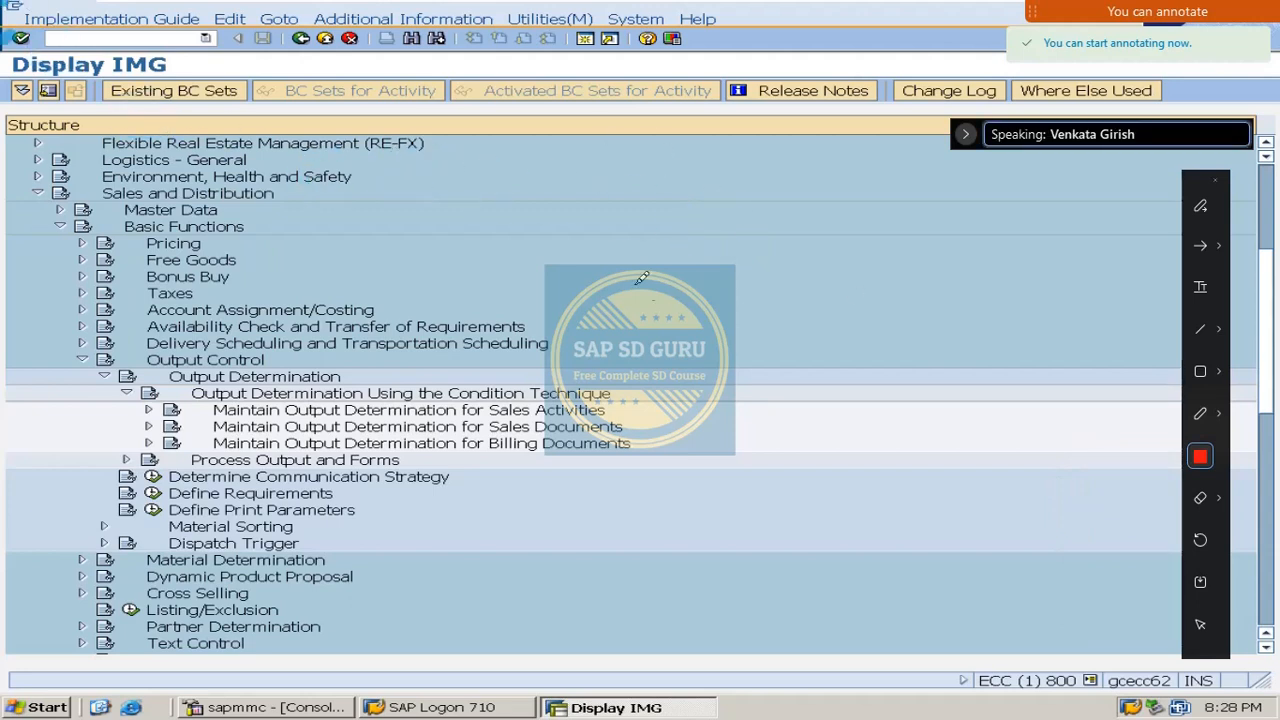
# Write "C.T" in red on the empty area beside the IMG tree and draw an arrow leading down from it.
pyautogui.moveTo(698, 188)
pyautogui.mouseDown()
pyautogui.moveTo(656, 206)
pyautogui.moveTo(688, 241)
pyautogui.mouseUp()
pyautogui.click(707, 223)
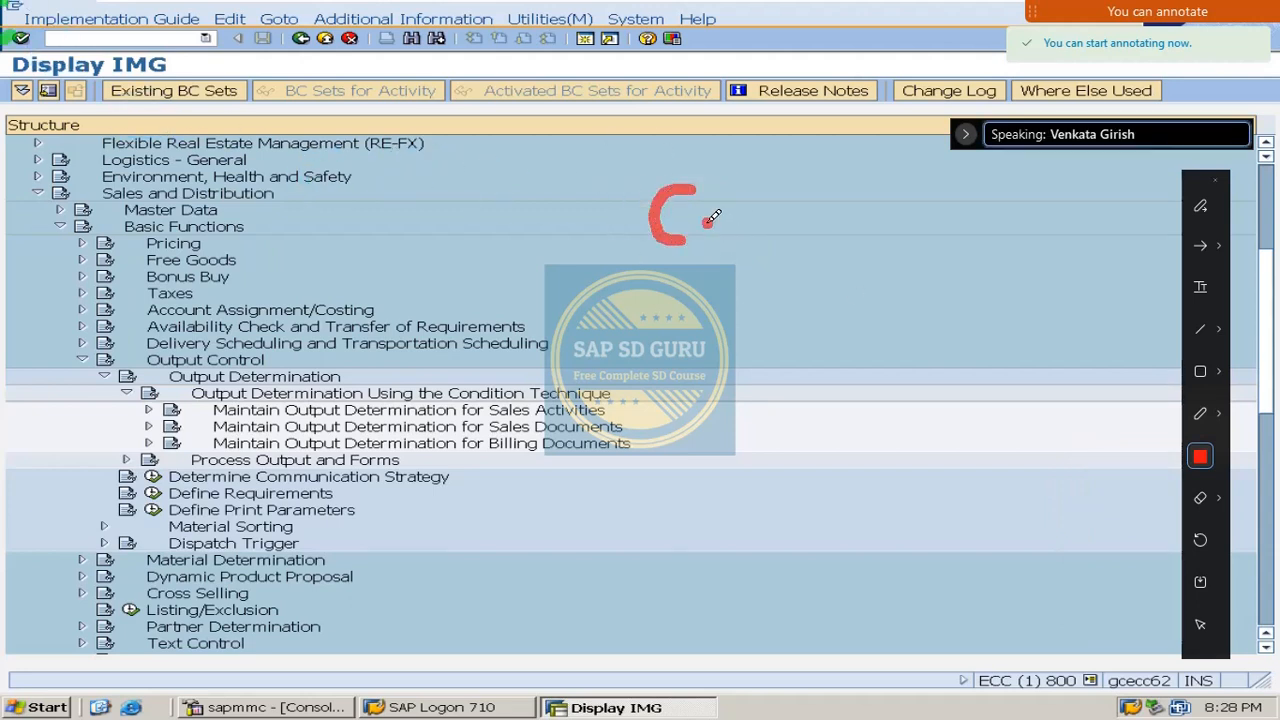
pyautogui.moveTo(749, 181)
pyautogui.mouseDown()
pyautogui.moveTo(760, 240)
pyautogui.moveTo(761, 176)
pyautogui.moveTo(715, 182)
pyautogui.mouseUp()
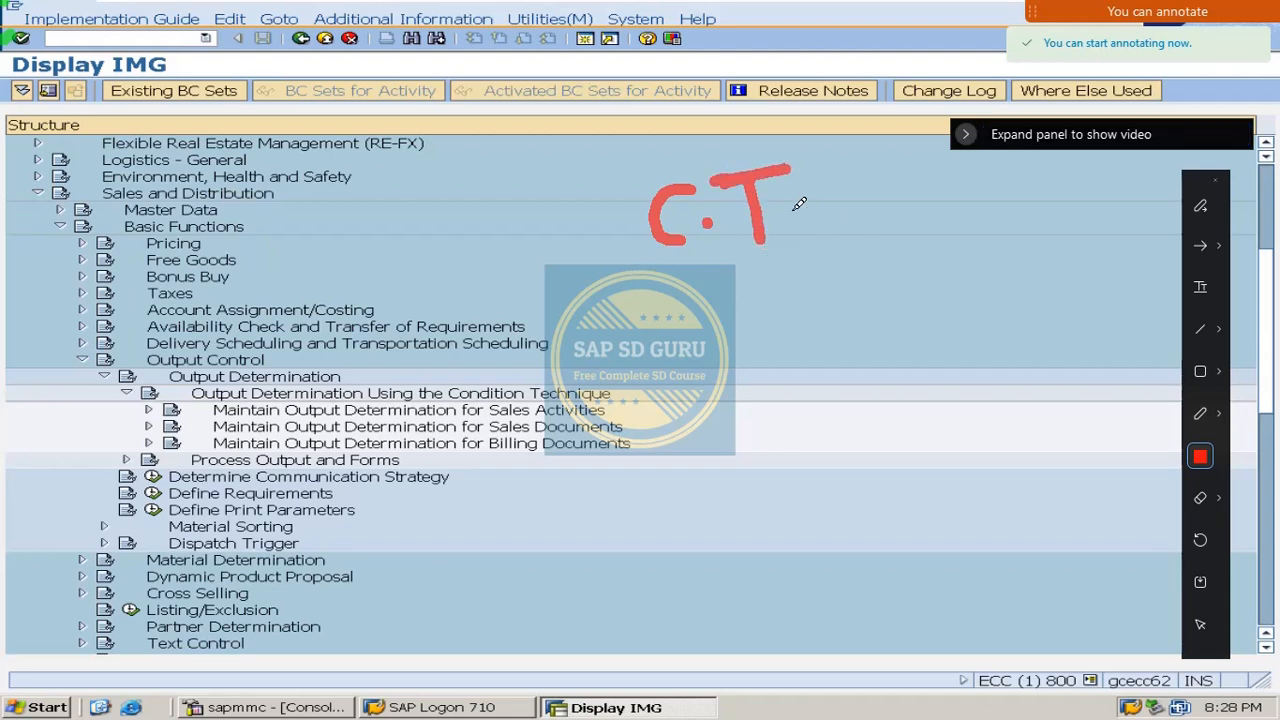
pyautogui.moveTo(788, 205)
pyautogui.mouseDown()
pyautogui.moveTo(808, 210)
pyautogui.moveTo(828, 262)
pyautogui.moveTo(820, 281)
pyautogui.moveTo(840, 256)
pyautogui.mouseUp()
# Write "A.Seq" below the first arrow and draw another arrow pointing down from it.
pyautogui.moveTo(710, 400)
pyautogui.mouseDown()
pyautogui.moveTo(730, 338)
pyautogui.moveTo(757, 384)
pyautogui.moveTo(713, 366)
pyautogui.mouseUp()
pyautogui.click(775, 355)
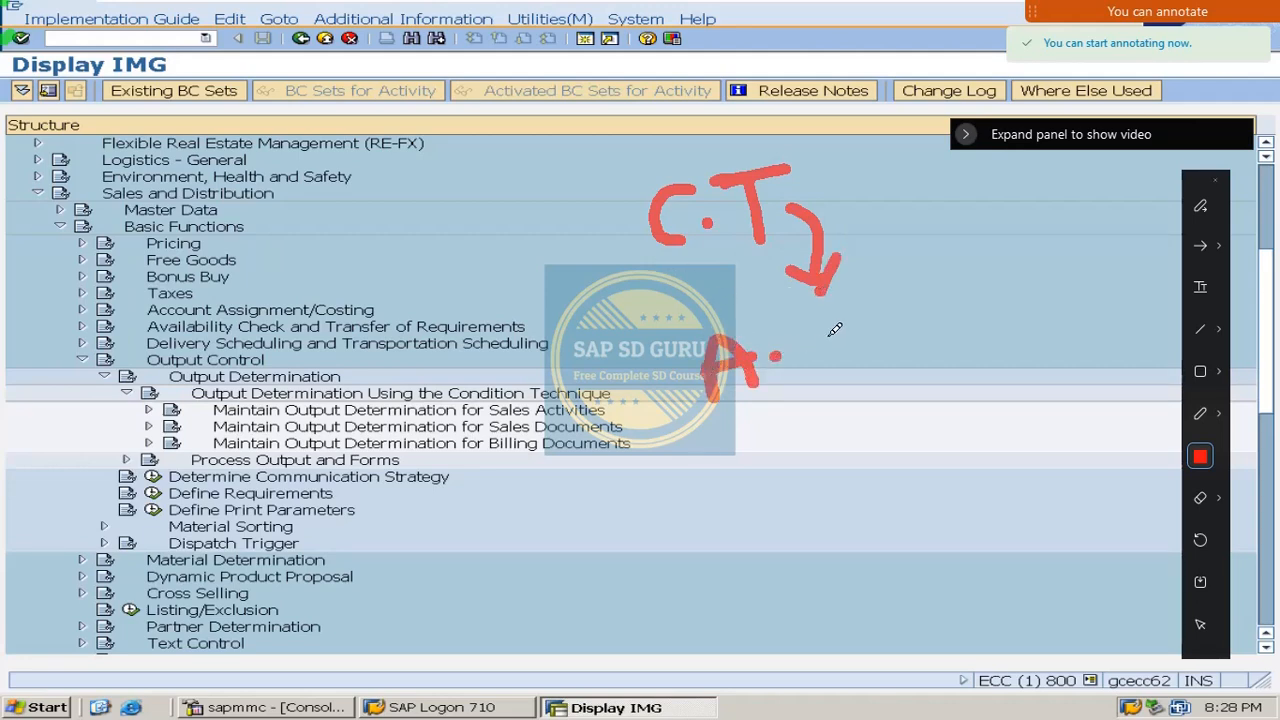
pyautogui.moveTo(838, 330)
pyautogui.mouseDown()
pyautogui.moveTo(846, 346)
pyautogui.moveTo(801, 389)
pyautogui.mouseUp()
pyautogui.moveTo(852, 342)
pyautogui.mouseDown()
pyautogui.moveTo(888, 356)
pyautogui.moveTo(942, 282)
pyautogui.mouseUp()
pyautogui.moveTo(845, 411); pyautogui.dragTo(855, 486)
pyautogui.click(873, 444)
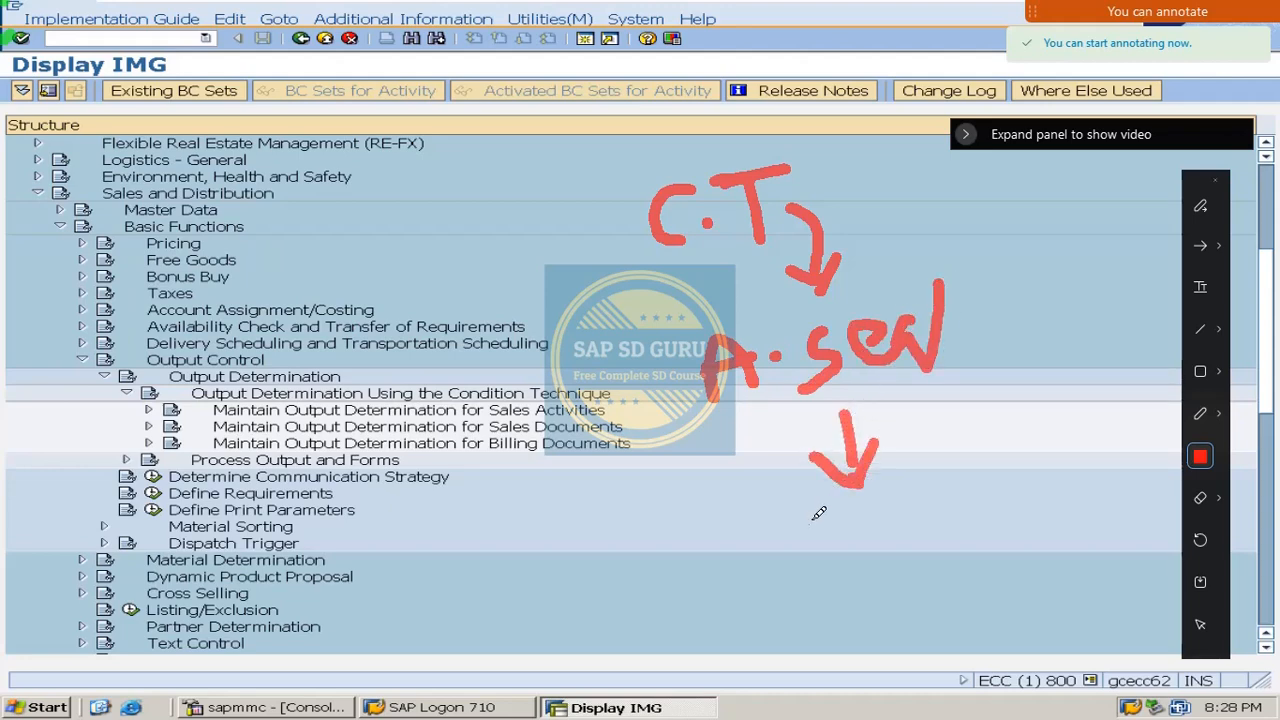
# Write "C. Type" below the "A.Seq" arrow.
pyautogui.moveTo(784, 527)
pyautogui.mouseDown()
pyautogui.moveTo(803, 558)
pyautogui.moveTo(806, 518)
pyautogui.moveTo(836, 520)
pyautogui.moveTo(850, 562)
pyautogui.mouseUp()
pyautogui.moveTo(866, 515)
pyautogui.mouseDown()
pyautogui.moveTo(870, 600)
pyautogui.moveTo(874, 491)
pyautogui.moveTo(890, 510)
pyautogui.moveTo(908, 480)
pyautogui.moveTo(918, 530)
pyautogui.mouseUp()
pyautogui.moveTo(724, 542)
pyautogui.mouseDown()
pyautogui.moveTo(710, 545)
pyautogui.moveTo(738, 592)
pyautogui.moveTo(737, 566)
pyautogui.mouseUp()
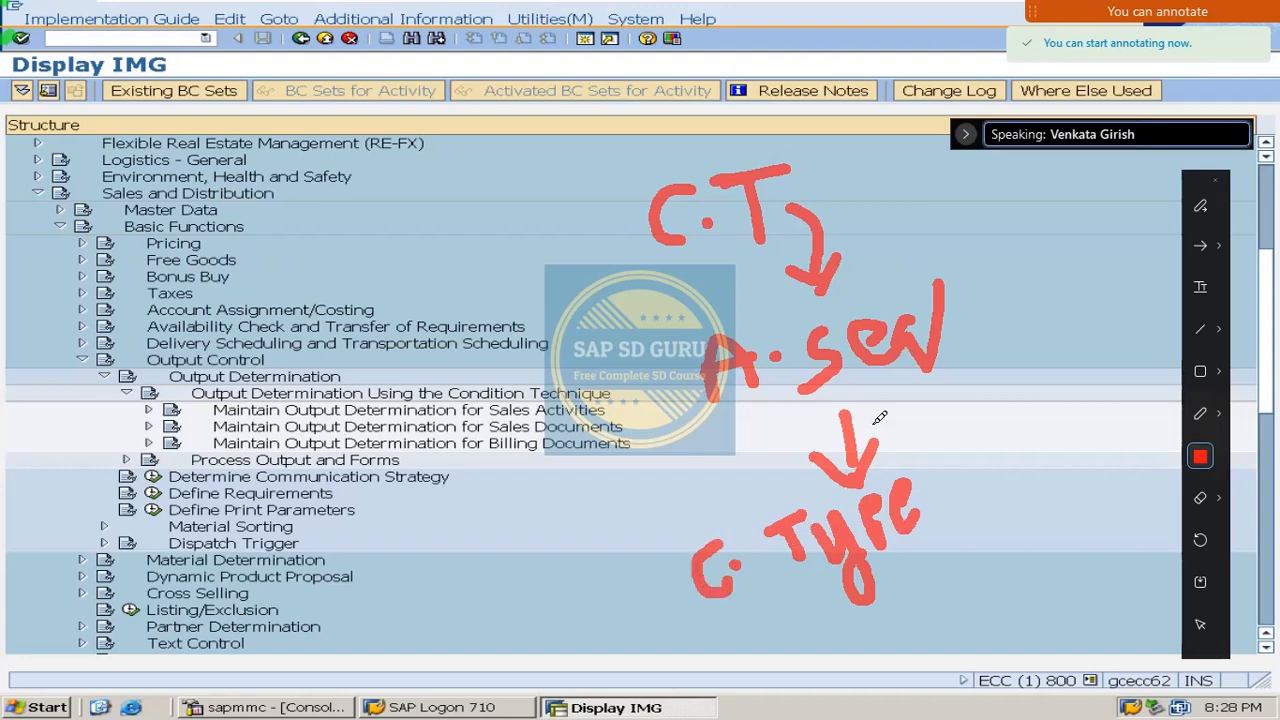
# Draw a tall red bracket beside the handwritten sequence and an arrow from "C. Type" leading to a handwritten "P.Pro".
pyautogui.moveTo(554, 191)
pyautogui.mouseDown()
pyautogui.moveTo(549, 252)
pyautogui.moveTo(572, 328)
pyautogui.moveTo(590, 555)
pyautogui.moveTo(640, 650)
pyautogui.moveTo(655, 640)
pyautogui.mouseUp()
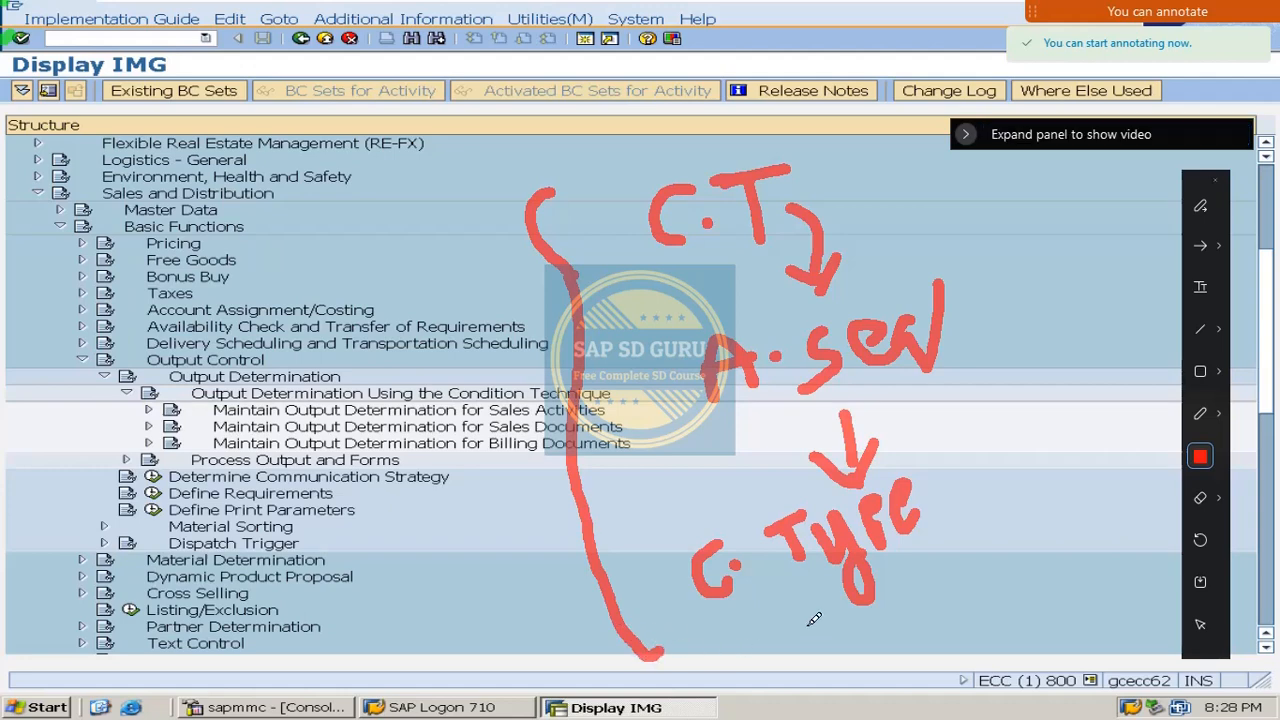
pyautogui.moveTo(812, 622)
pyautogui.mouseDown()
pyautogui.moveTo(875, 660)
pyautogui.moveTo(893, 640)
pyautogui.moveTo(870, 626)
pyautogui.moveTo(908, 652)
pyautogui.moveTo(894, 688)
pyautogui.mouseUp()
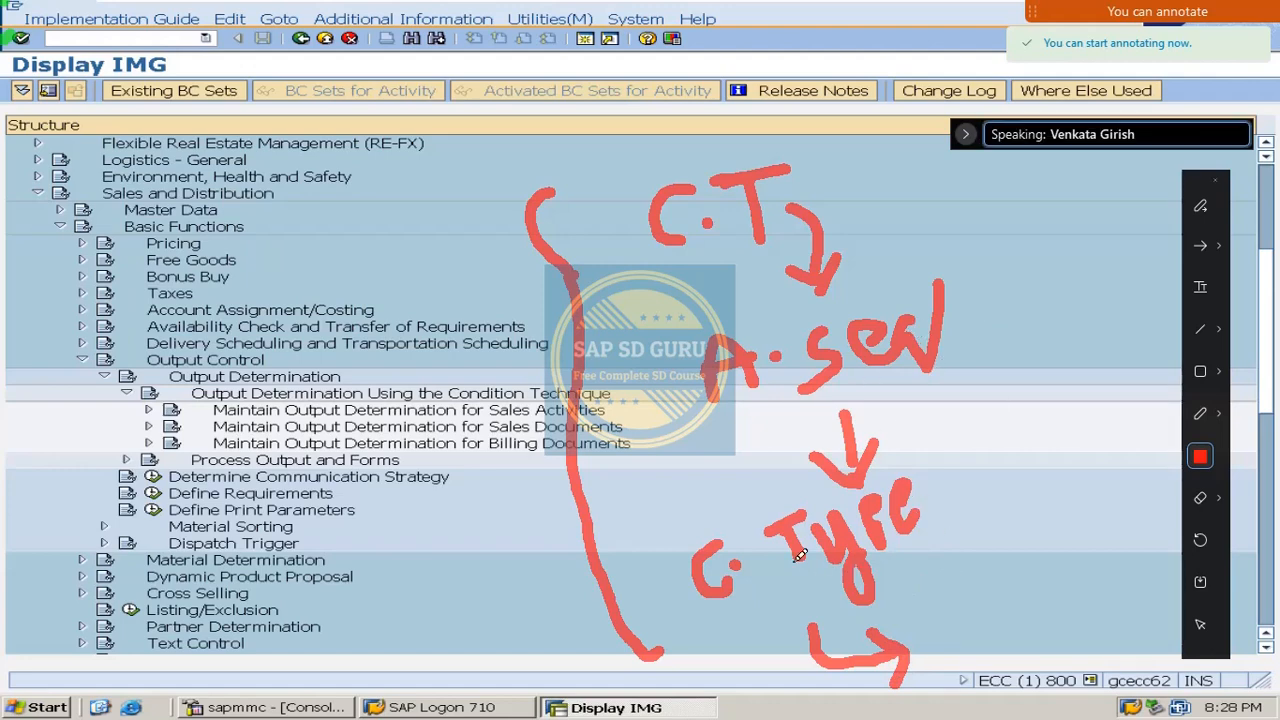
pyautogui.moveTo(980, 578); pyautogui.dragTo(1005, 641)
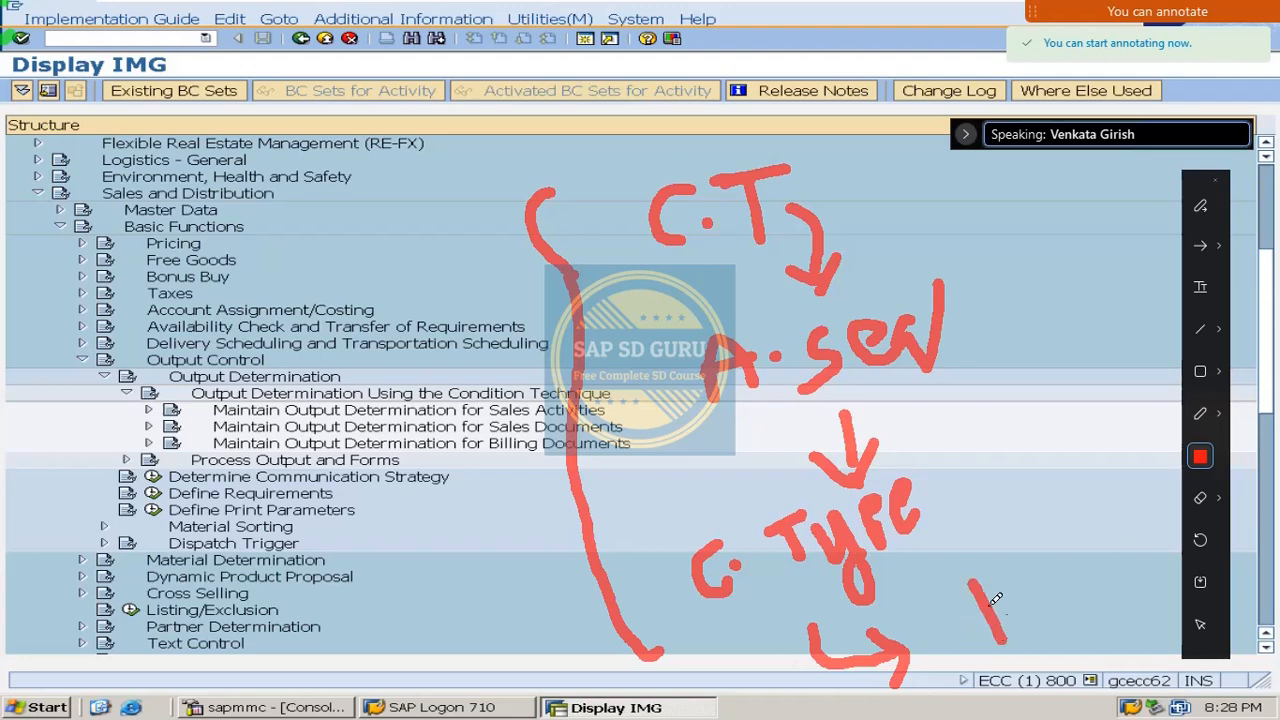
pyautogui.moveTo(948, 590)
pyautogui.mouseDown()
pyautogui.moveTo(975, 560)
pyautogui.moveTo(993, 597)
pyautogui.mouseUp()
pyautogui.click(1016, 597)
pyautogui.moveTo(1040, 553); pyautogui.dragTo(1060, 612)
pyautogui.moveTo(1040, 552)
pyautogui.mouseDown()
pyautogui.moveTo(1050, 535)
pyautogui.moveTo(1060, 575)
pyautogui.moveTo(1100, 542)
pyautogui.mouseUp()
pyautogui.moveTo(1104, 588)
pyautogui.mouseDown()
pyautogui.moveTo(1130, 540)
pyautogui.moveTo(1140, 570)
pyautogui.mouseUp()
# Box "P.Pro" in red and draw an arrow up from it to a handwritten, underlined "S.Do".
pyautogui.moveTo(1064, 498)
pyautogui.mouseDown()
pyautogui.moveTo(1072, 410)
pyautogui.moveTo(1052, 382)
pyautogui.moveTo(1096, 390)
pyautogui.mouseUp()
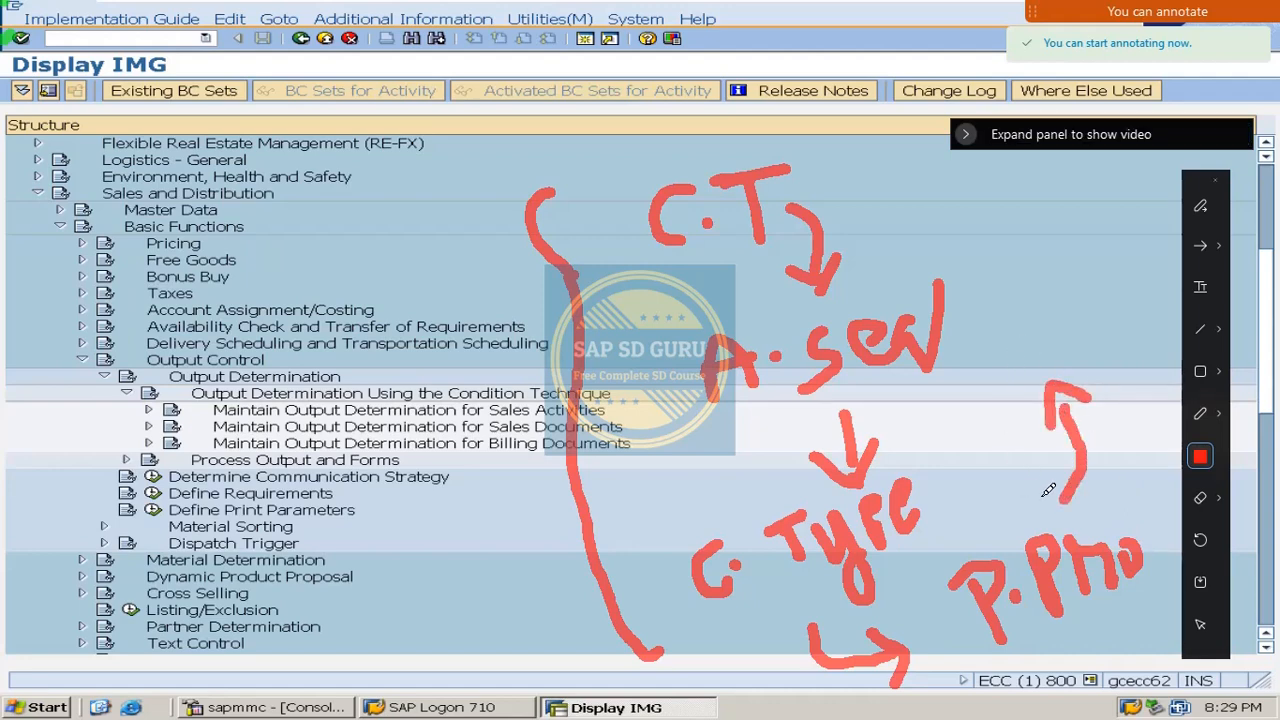
pyautogui.moveTo(940, 552)
pyautogui.mouseDown()
pyautogui.moveTo(955, 660)
pyautogui.moveTo(1192, 652)
pyautogui.mouseUp()
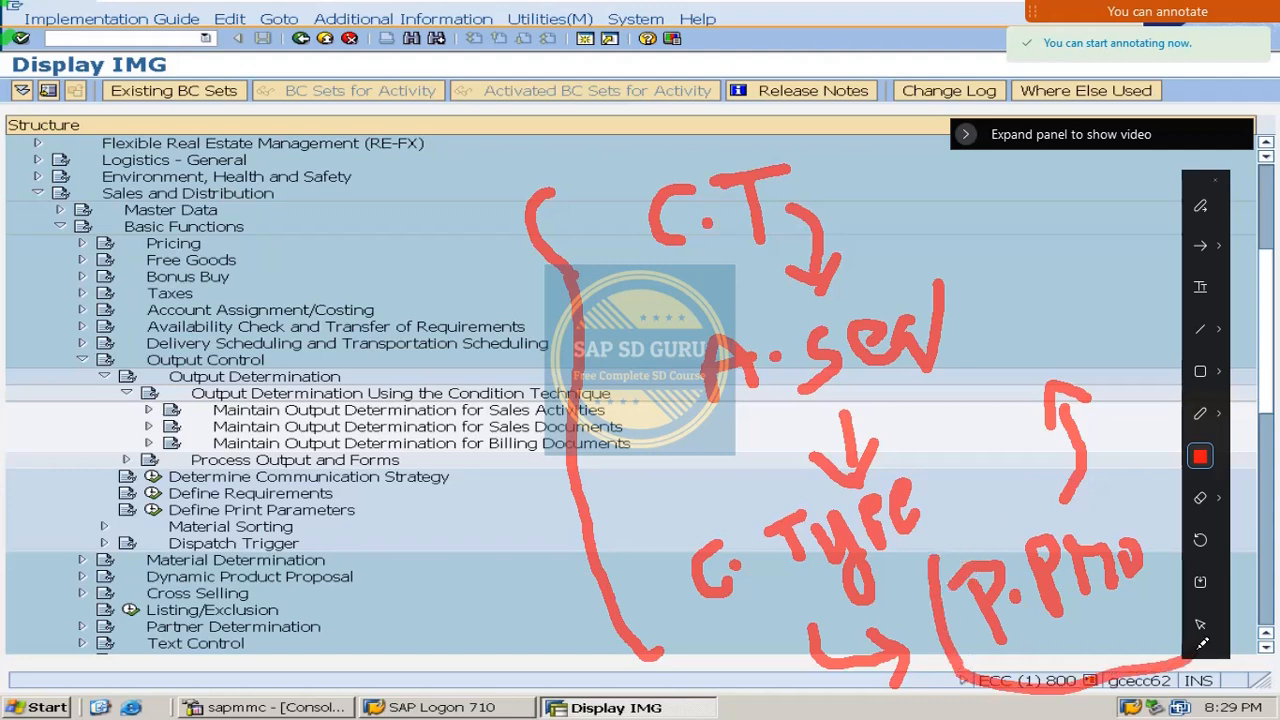
pyautogui.moveTo(945, 550)
pyautogui.mouseDown()
pyautogui.moveTo(1075, 497)
pyautogui.moveTo(1180, 596)
pyautogui.mouseUp()
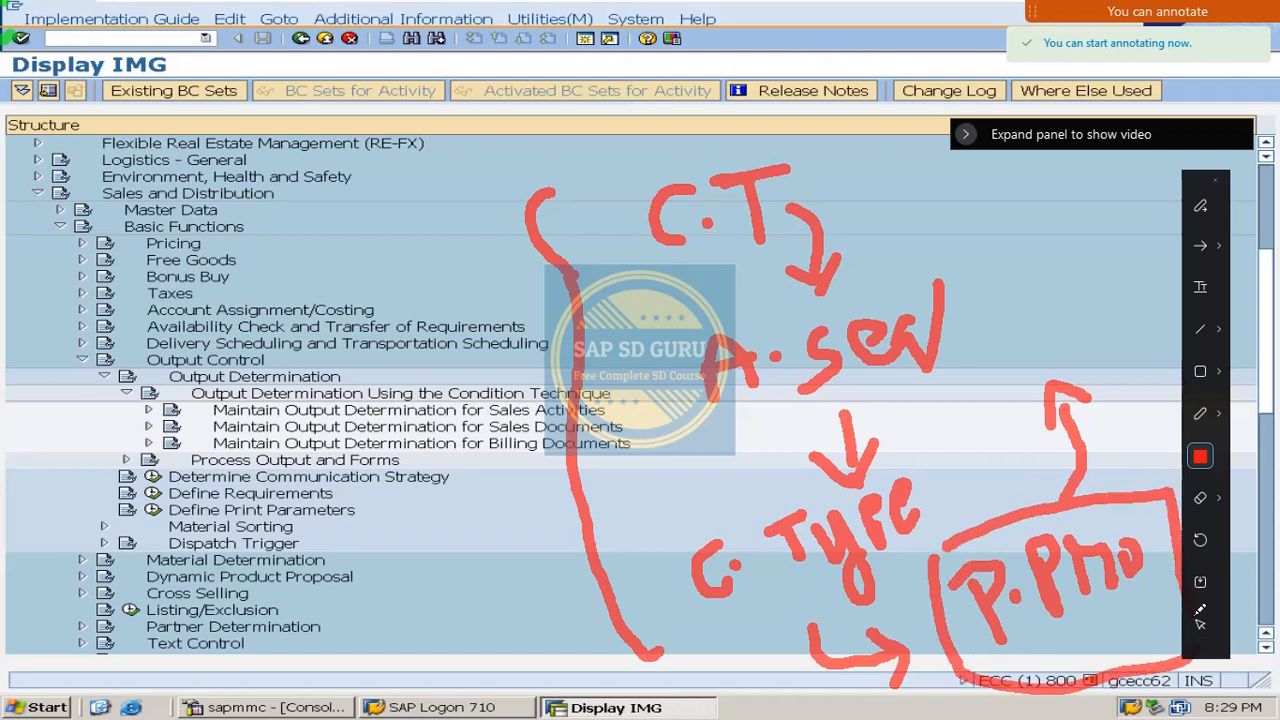
pyautogui.moveTo(1061, 261)
pyautogui.mouseDown()
pyautogui.moveTo(1030, 314)
pyautogui.moveTo(1090, 281)
pyautogui.moveTo(1115, 290)
pyautogui.moveTo(1160, 270)
pyautogui.moveTo(1152, 306)
pyautogui.mouseUp()
pyautogui.moveTo(1122, 358); pyautogui.dragTo(1158, 338)
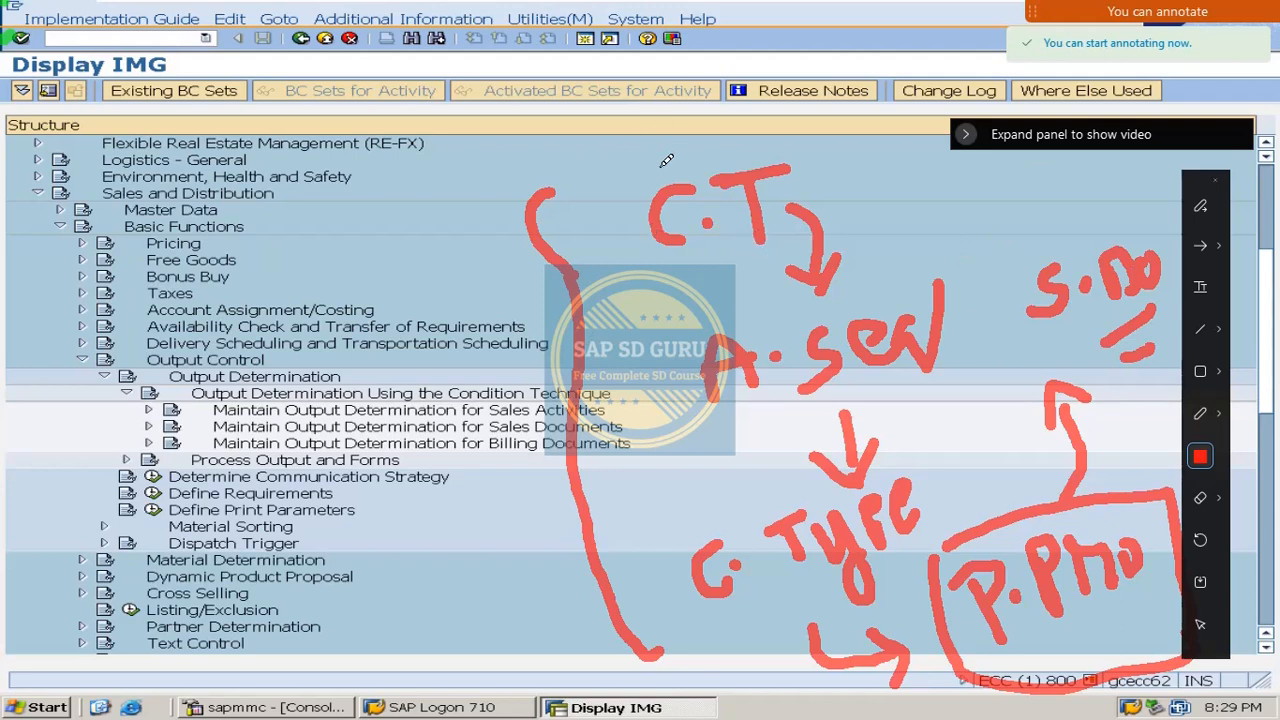
# Add red tick marks beside "C.T", "A.Seq" and "C. Type" in the handwritten sequence.
pyautogui.moveTo(640, 162)
pyautogui.mouseDown()
pyautogui.moveTo(655, 172)
pyautogui.moveTo(737, 95)
pyautogui.mouseUp()
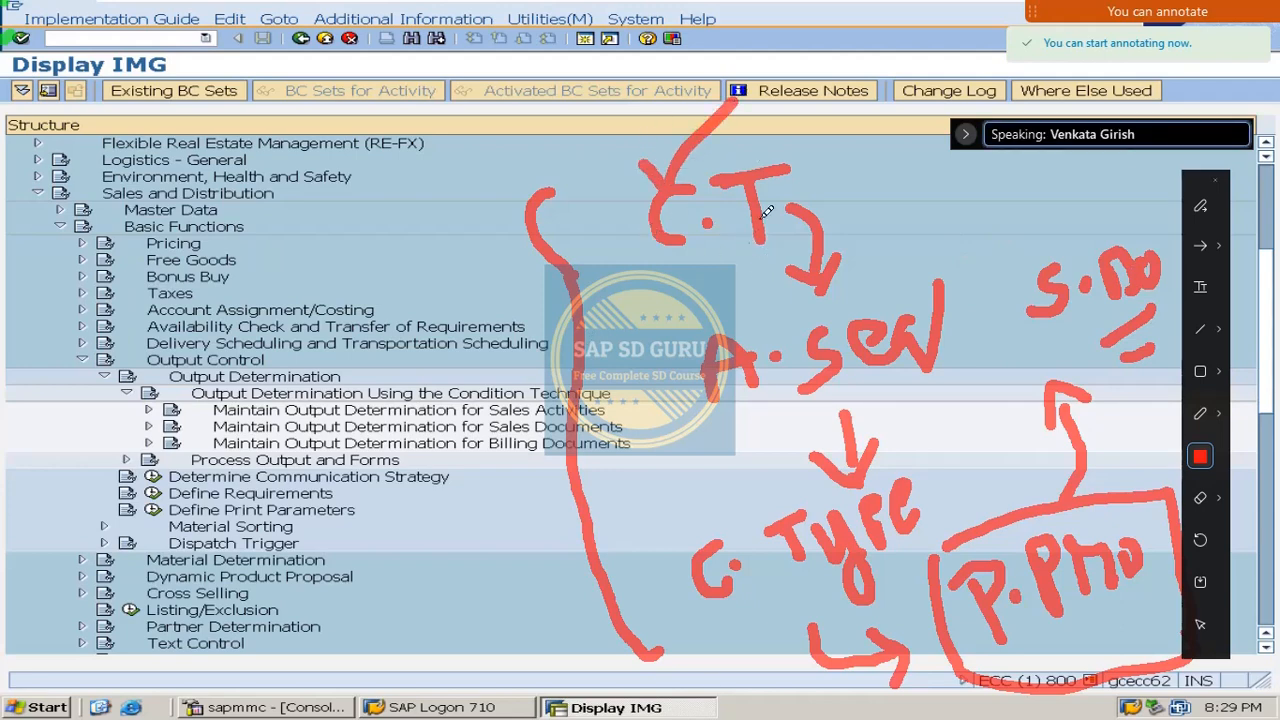
pyautogui.moveTo(618, 368); pyautogui.dragTo(680, 325)
pyautogui.moveTo(642, 574); pyautogui.dragTo(706, 505)
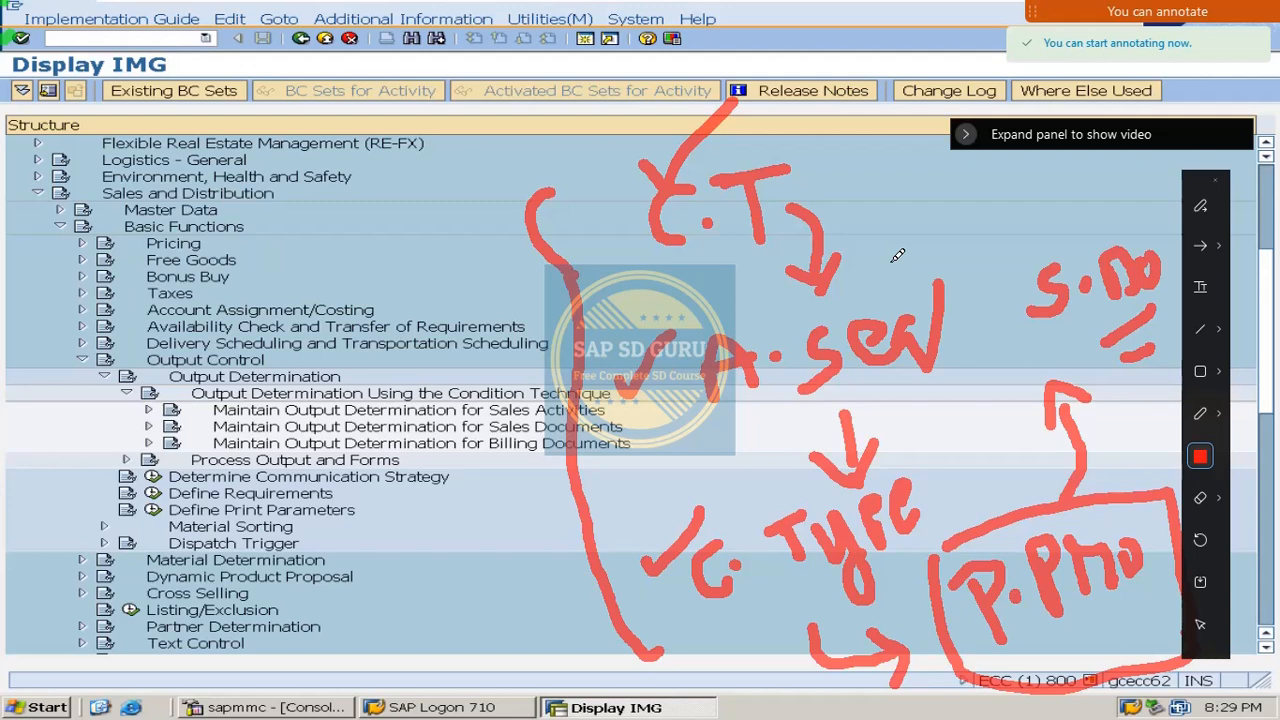
pyautogui.click(884, 203)
pyautogui.moveTo(890, 199)
pyautogui.mouseDown()
pyautogui.moveTo(938, 248)
pyautogui.moveTo(943, 213)
pyautogui.mouseUp()
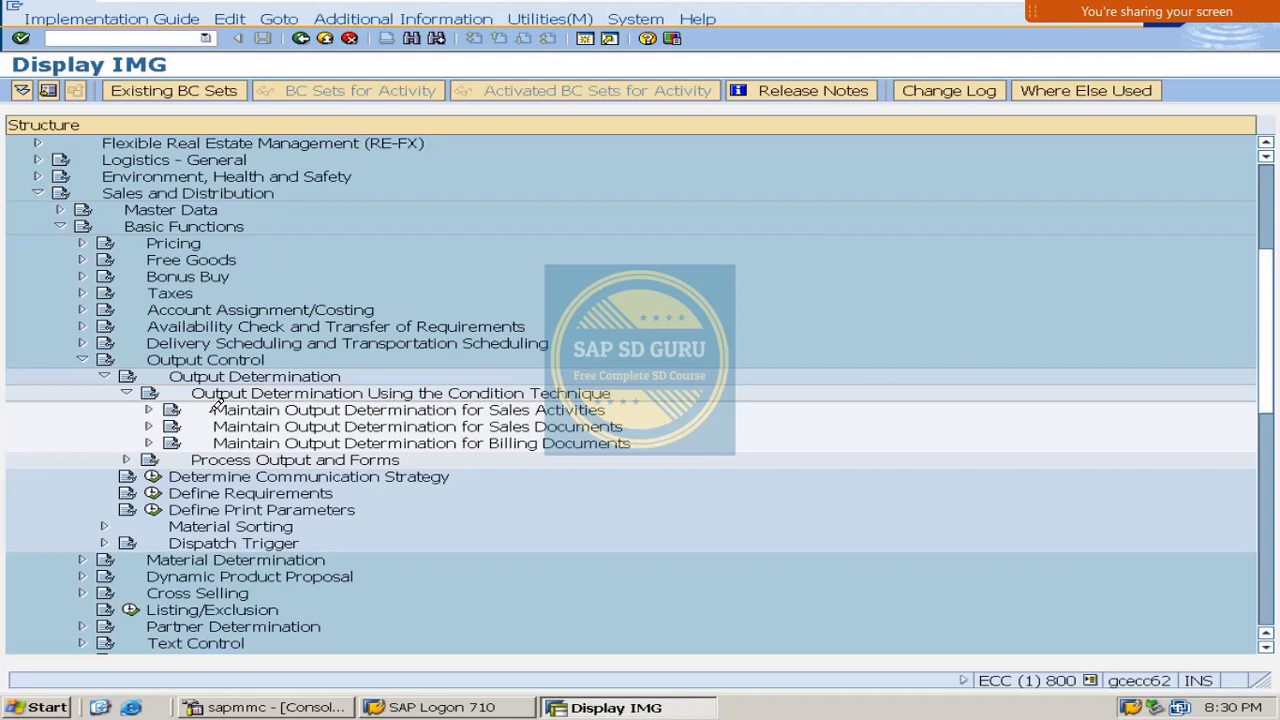
# Expand Maintain Output Determination for Sales Activities and underline "Sales Activities", "Sales Documents" and "Billing Documents" in red in the IMG tree.
pyautogui.click(150, 403)
pyautogui.scroll(-1, 436, 342)
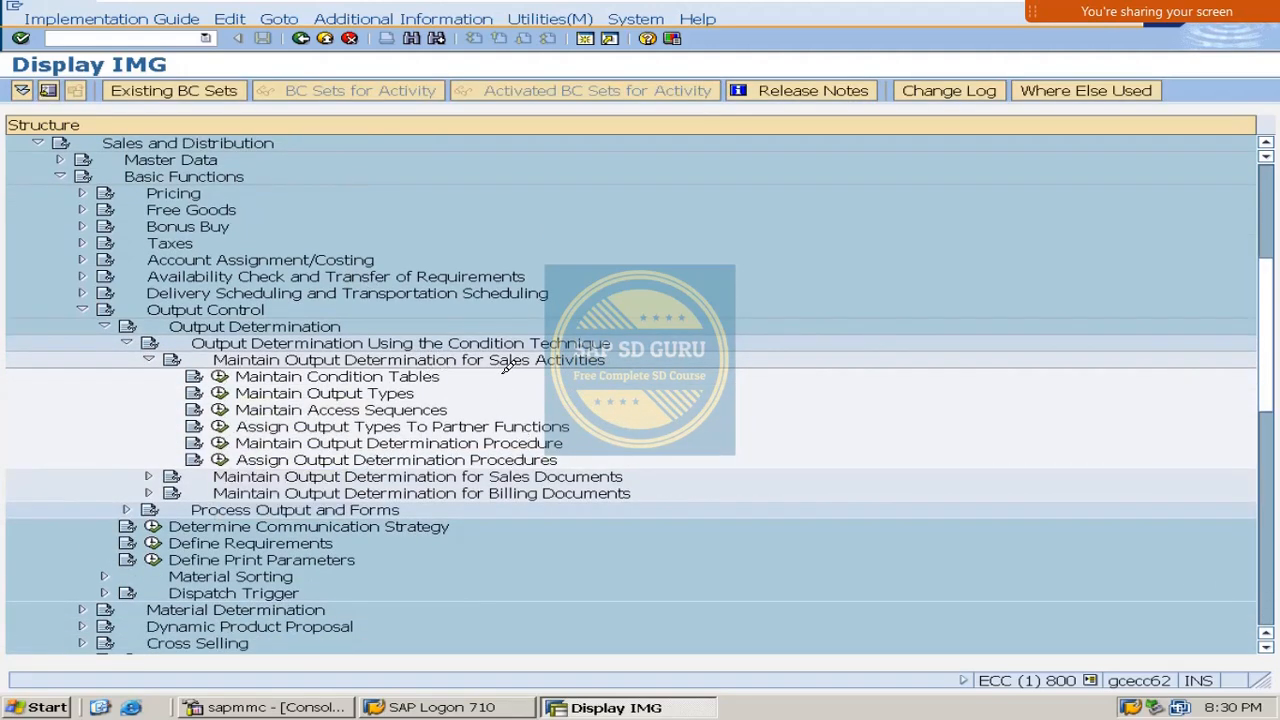
pyautogui.moveTo(1050, 14)
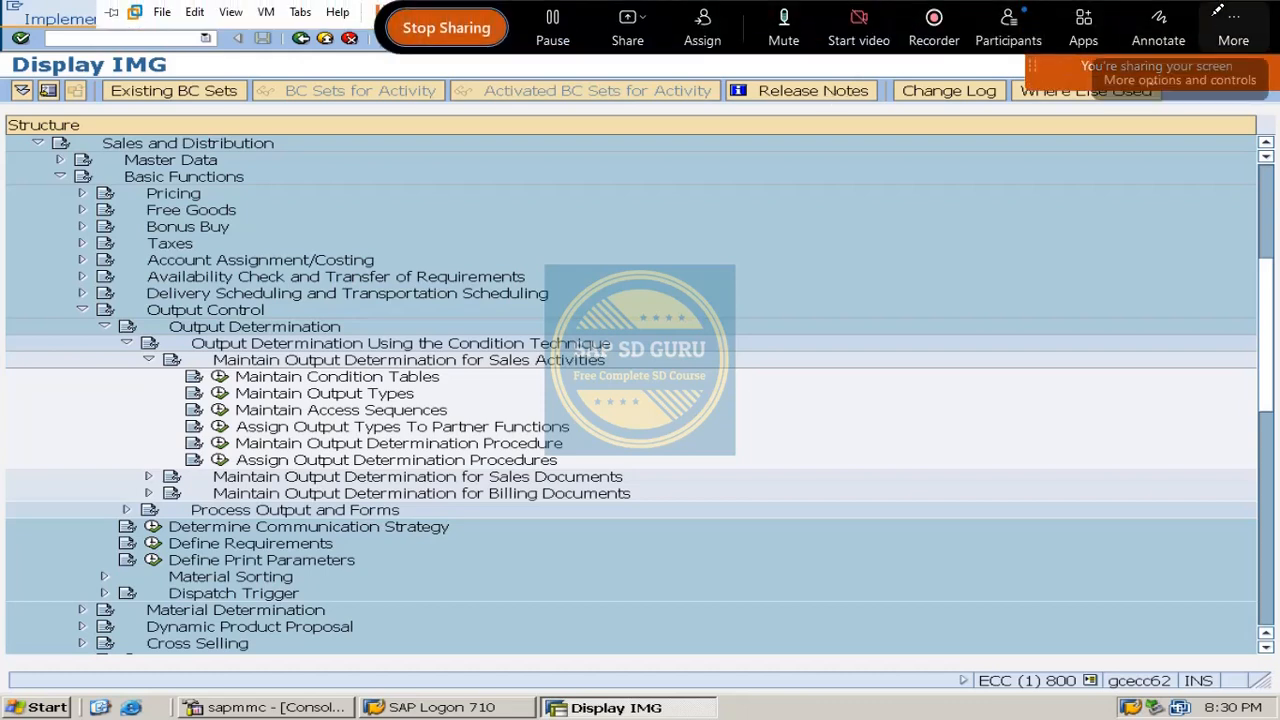
pyautogui.click(1180, 32)
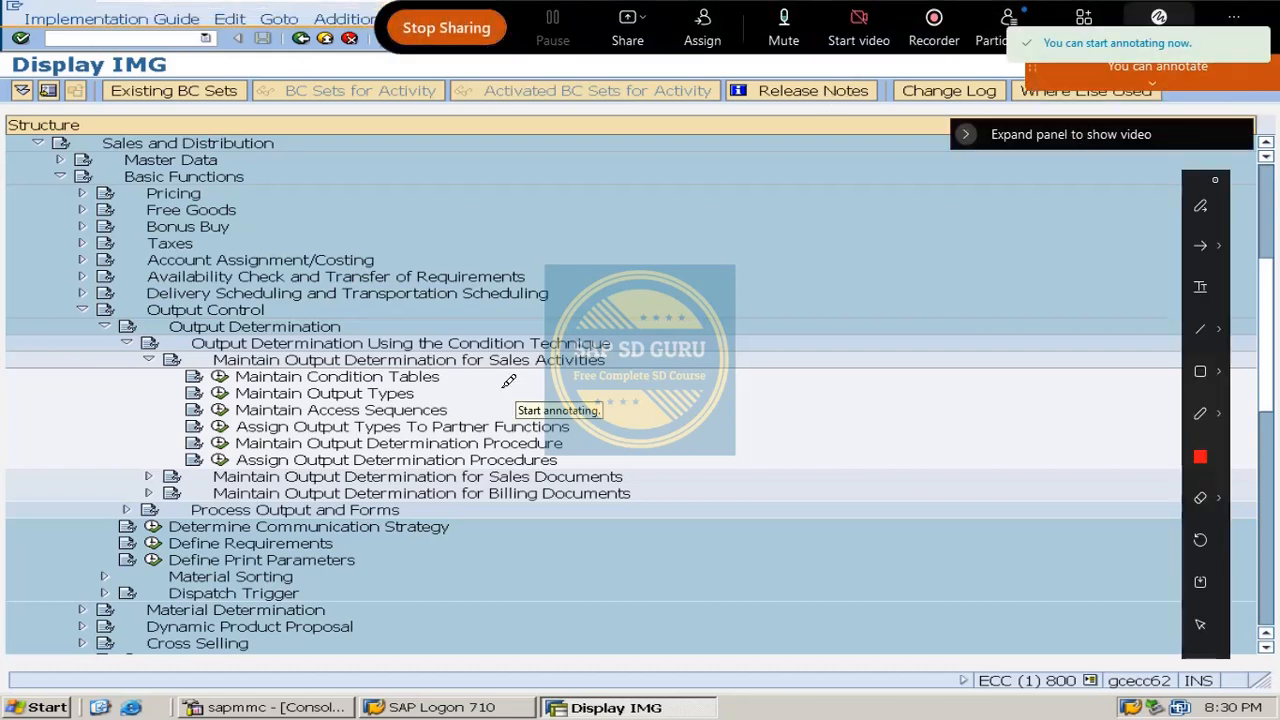
pyautogui.moveTo(489, 377); pyautogui.dragTo(614, 368)
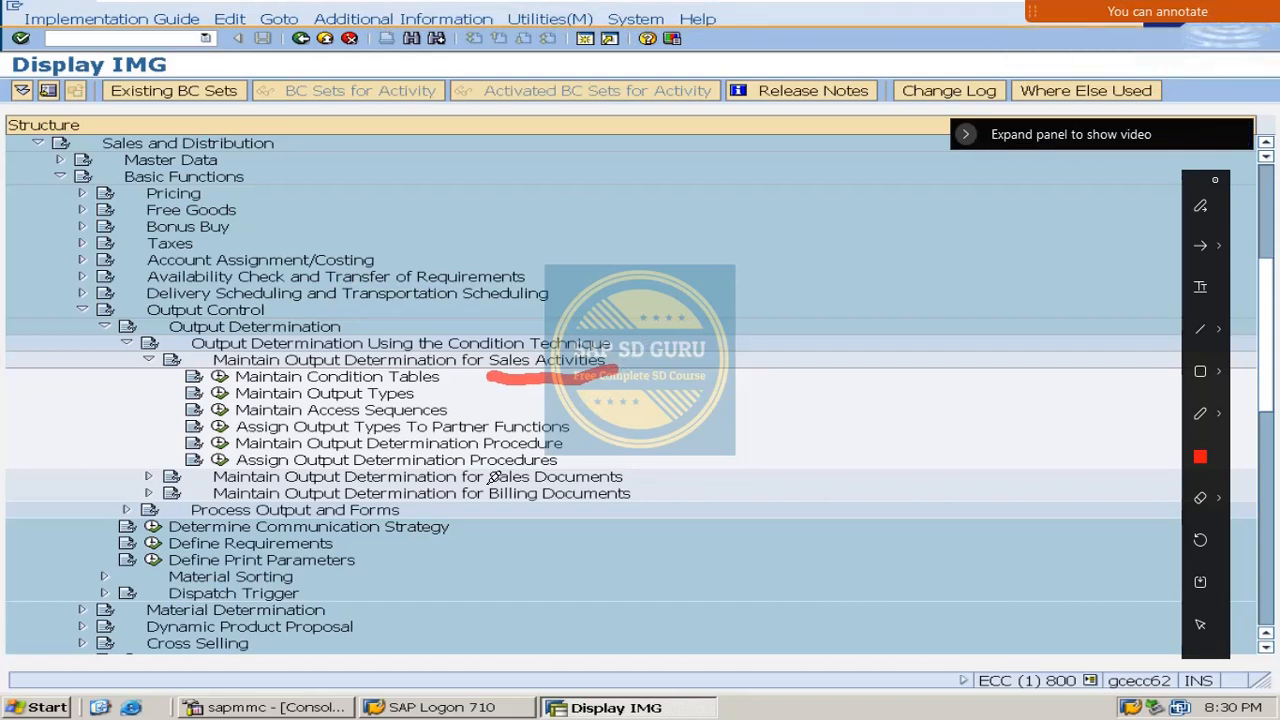
pyautogui.moveTo(487, 484); pyautogui.dragTo(622, 477)
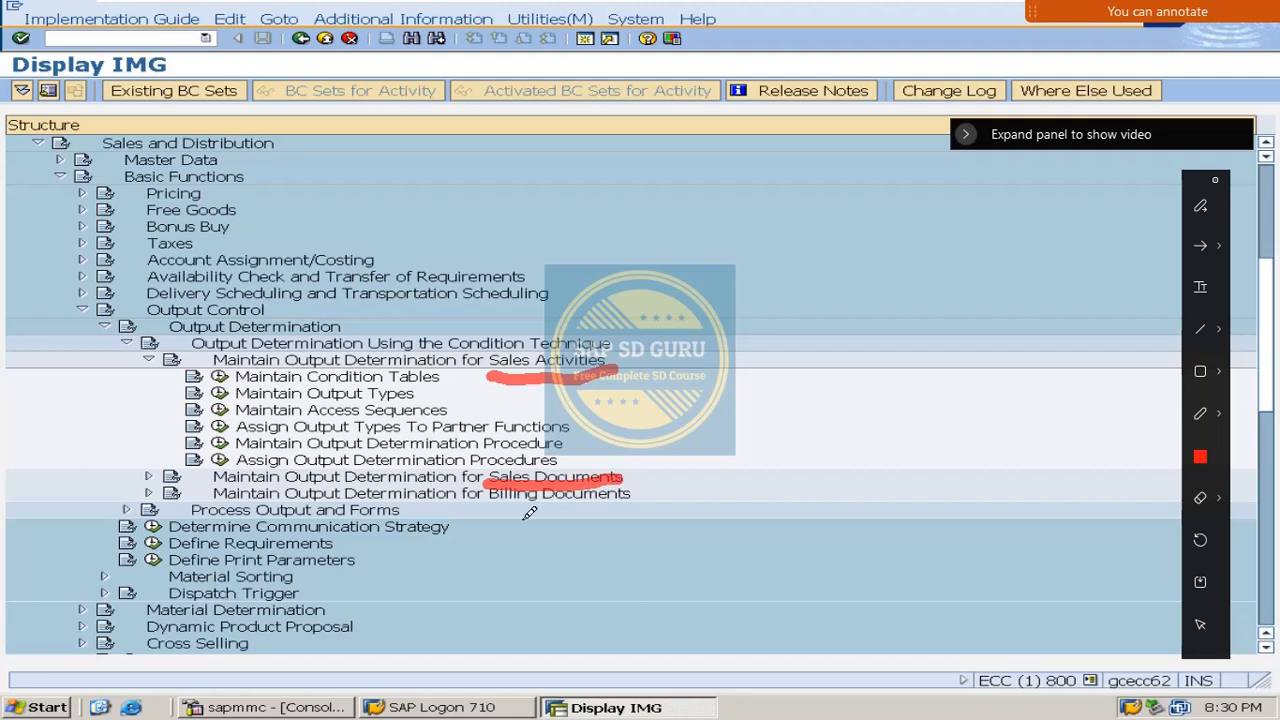
pyautogui.moveTo(498, 503)
pyautogui.mouseDown()
pyautogui.moveTo(640, 497)
pyautogui.moveTo(650, 477)
pyautogui.moveTo(700, 462)
pyautogui.moveTo(752, 474)
pyautogui.moveTo(843, 452)
pyautogui.moveTo(848, 497)
pyautogui.mouseUp()
# Draw a red bracket beside the sales and billing document nodes and mark the Sales Activities node with ticks and strokes.
pyautogui.moveTo(897, 435)
pyautogui.mouseDown()
pyautogui.moveTo(943, 443)
pyautogui.moveTo(996, 595)
pyautogui.moveTo(814, 588)
pyautogui.mouseUp()
pyautogui.moveTo(650, 352); pyautogui.dragTo(812, 250)
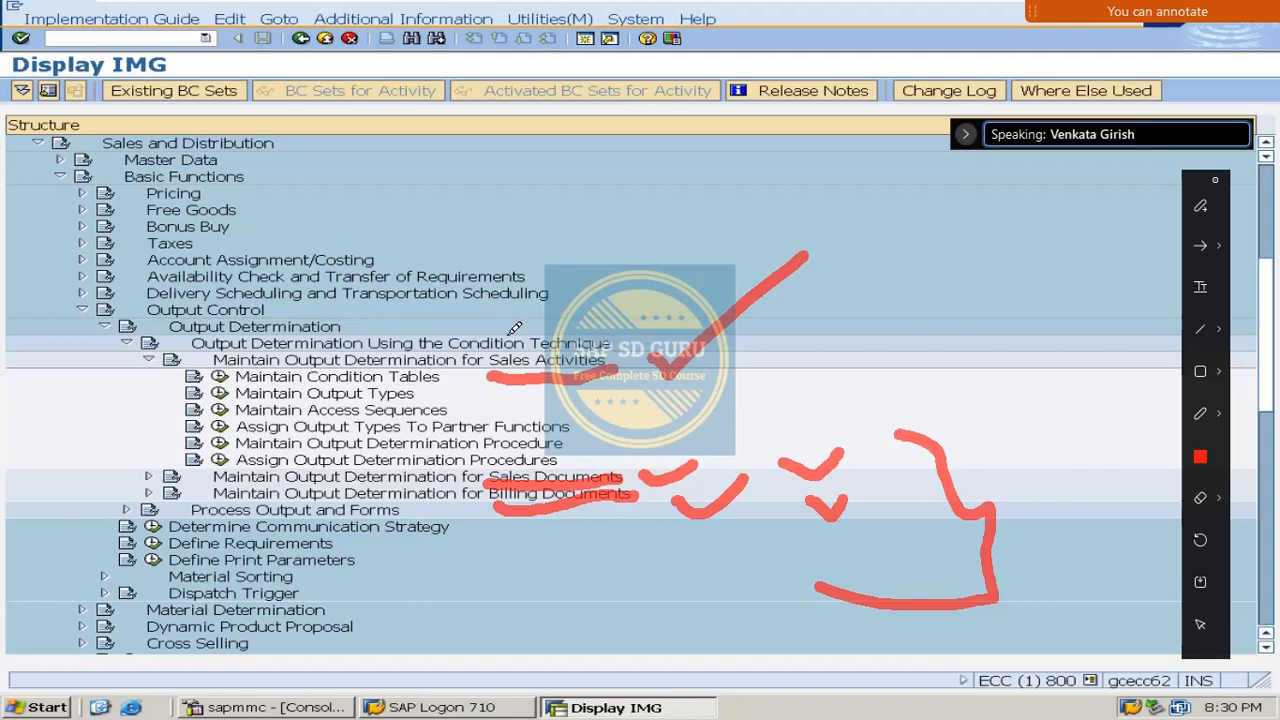
pyautogui.moveTo(480, 338); pyautogui.dragTo(482, 378)
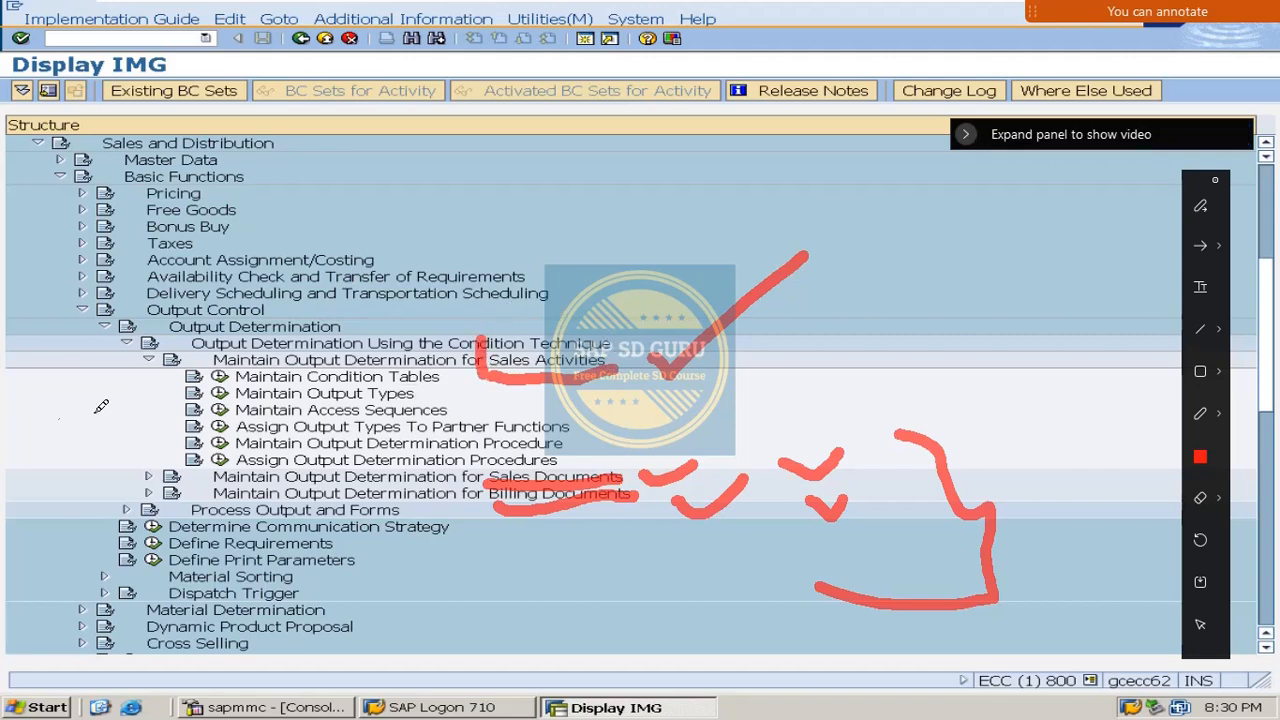
pyautogui.moveTo(50, 420); pyautogui.dragTo(130, 378)
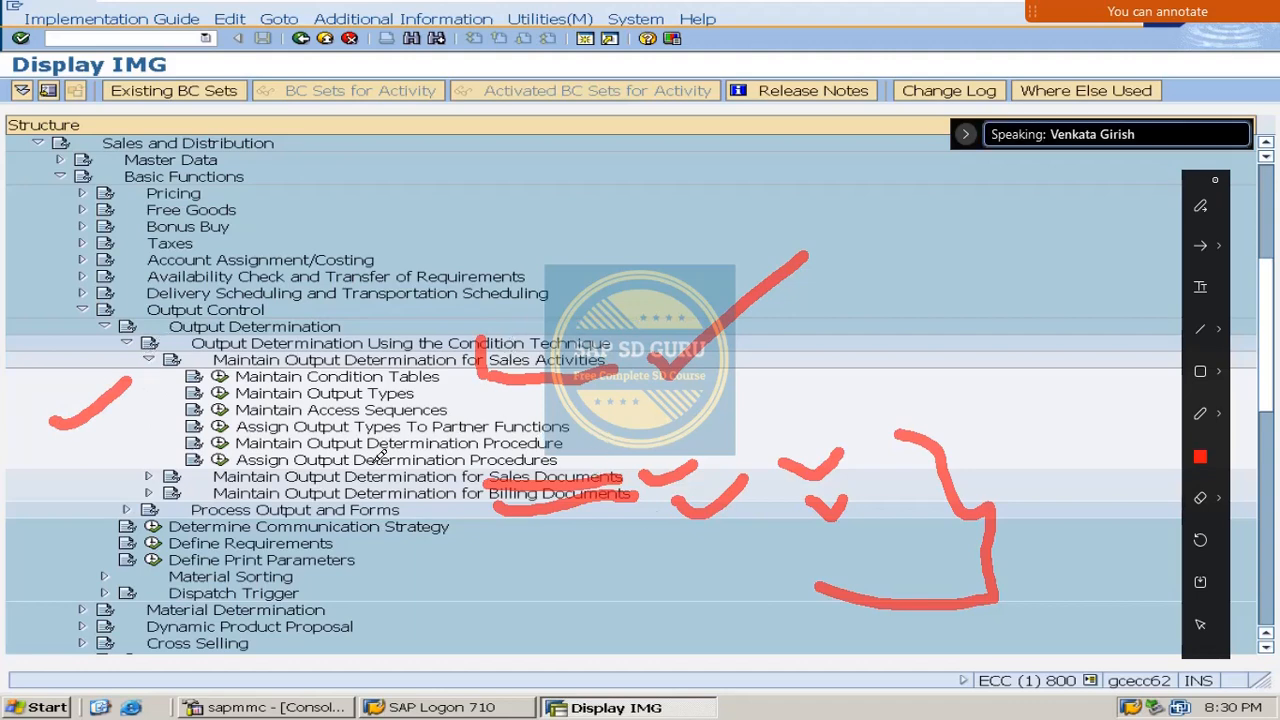
pyautogui.moveTo(624, 340); pyautogui.dragTo(511, 398)
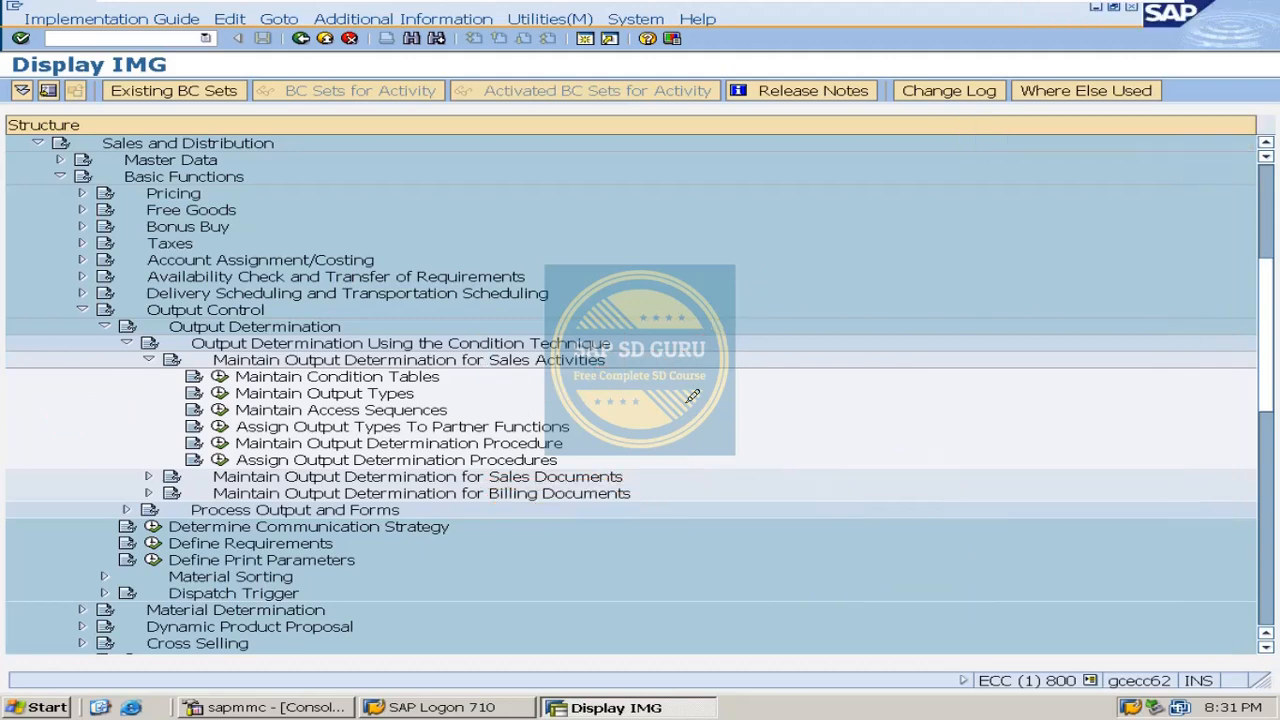
# Expand Maintain Output Determination for Sales Documents in the IMG tree.
pyautogui.scroll(-1, 447, 462)
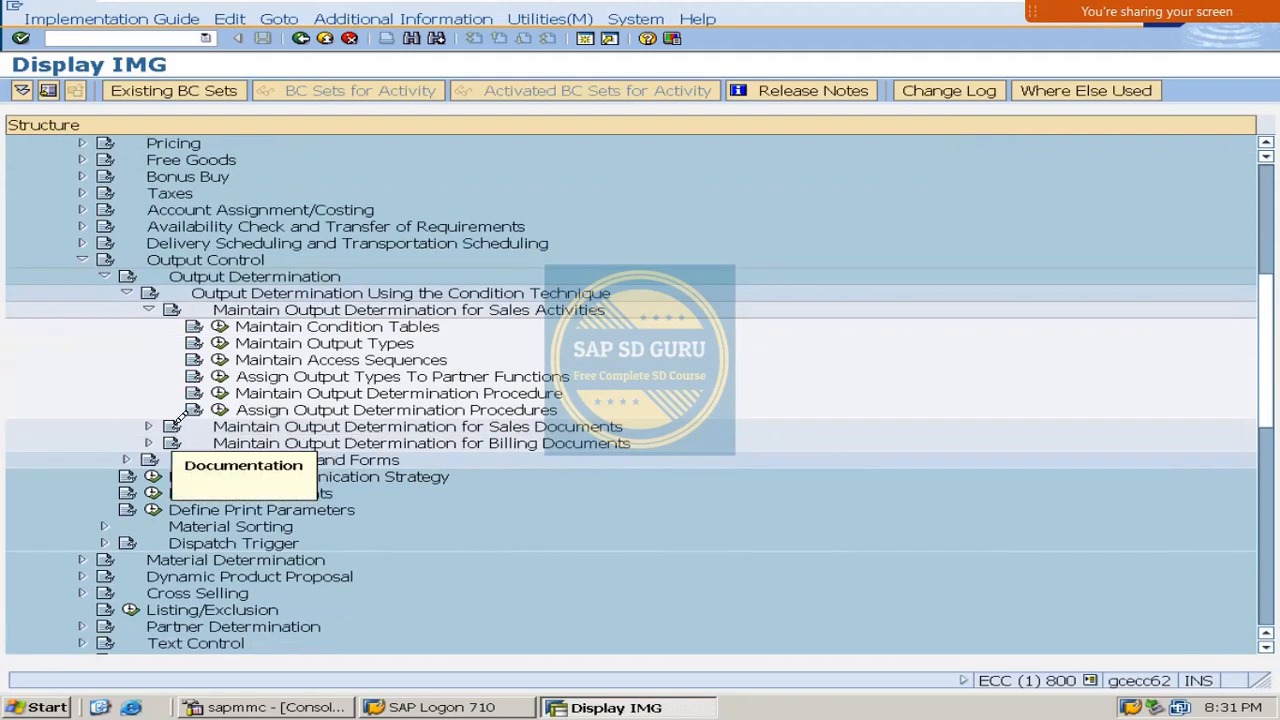
pyautogui.click(148, 426)
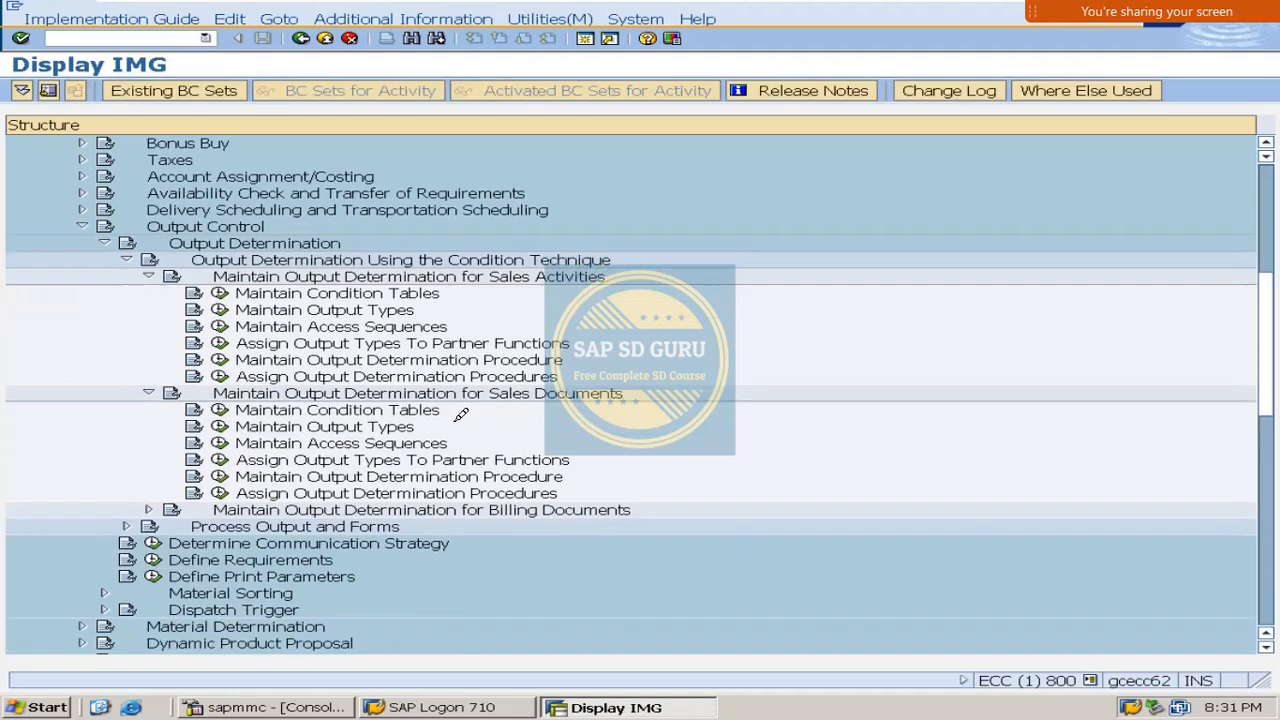
pyautogui.scroll(-1, 456, 400)
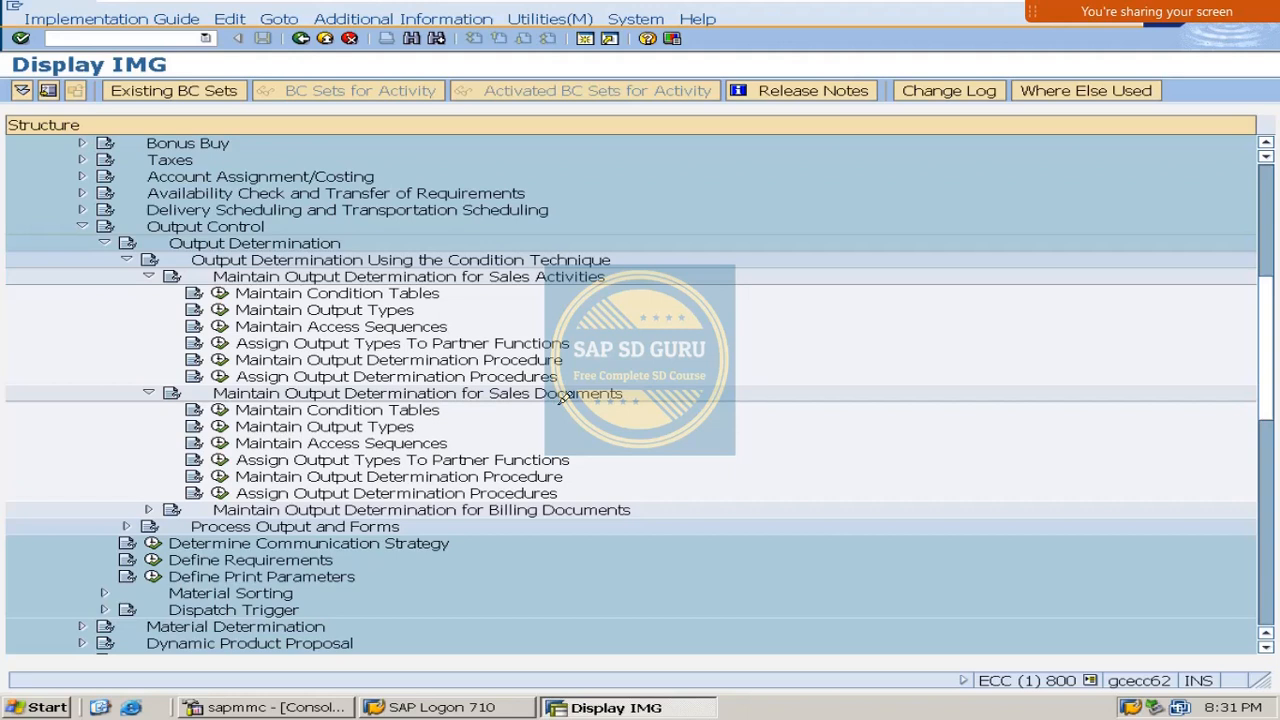
# Execute Maintain Condition Tables for sales documents and open the activity "Maintain output condition table for sales documents".
pyautogui.click(225, 403)
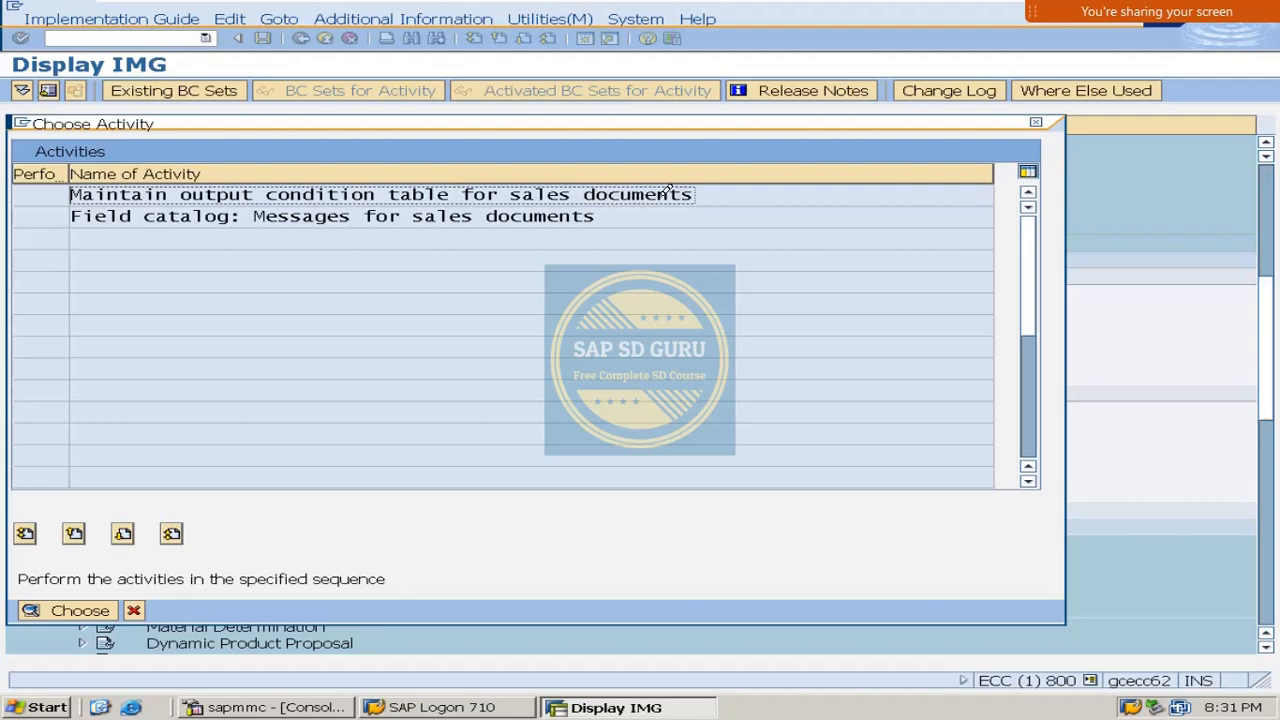
pyautogui.moveTo(74, 216); pyautogui.dragTo(300, 222)
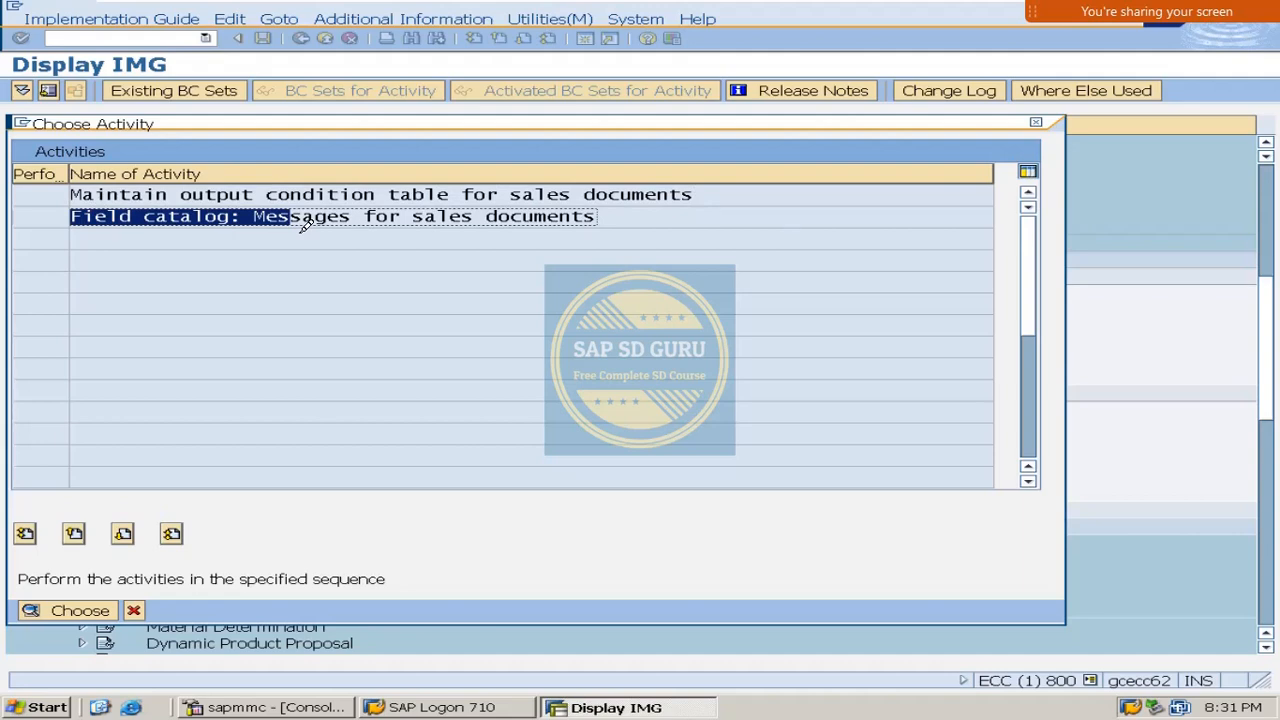
pyautogui.moveTo(533, 12)
pyautogui.click(280, 190)
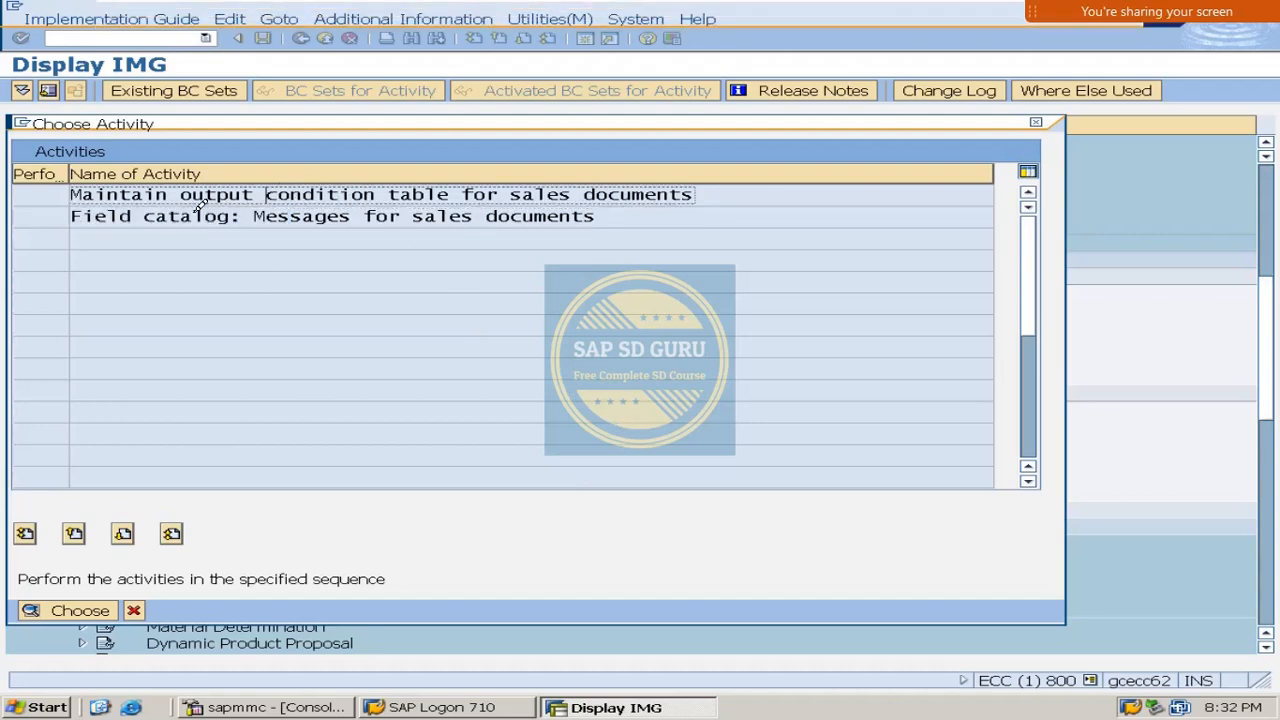
pyautogui.doubleClick(364, 191)
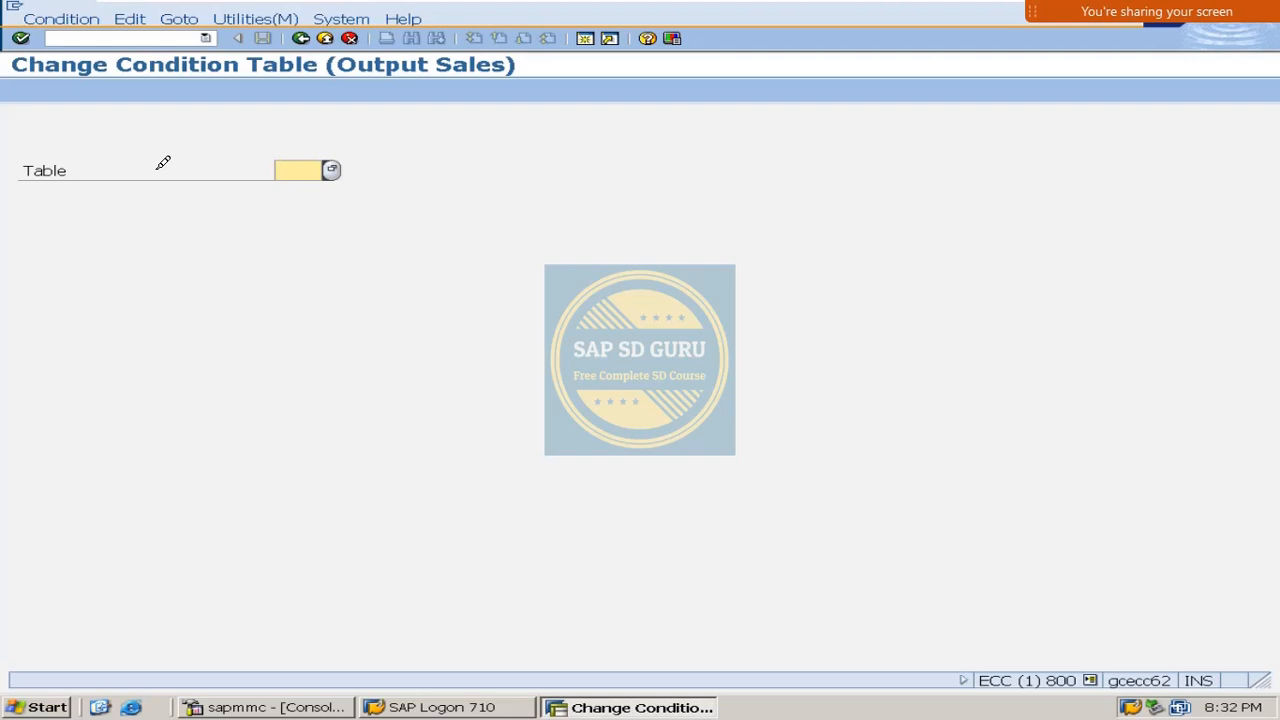
# Switch to creating a condition table, view the field overview without a table number and return to the initial screen.
pyautogui.click(89, 15)
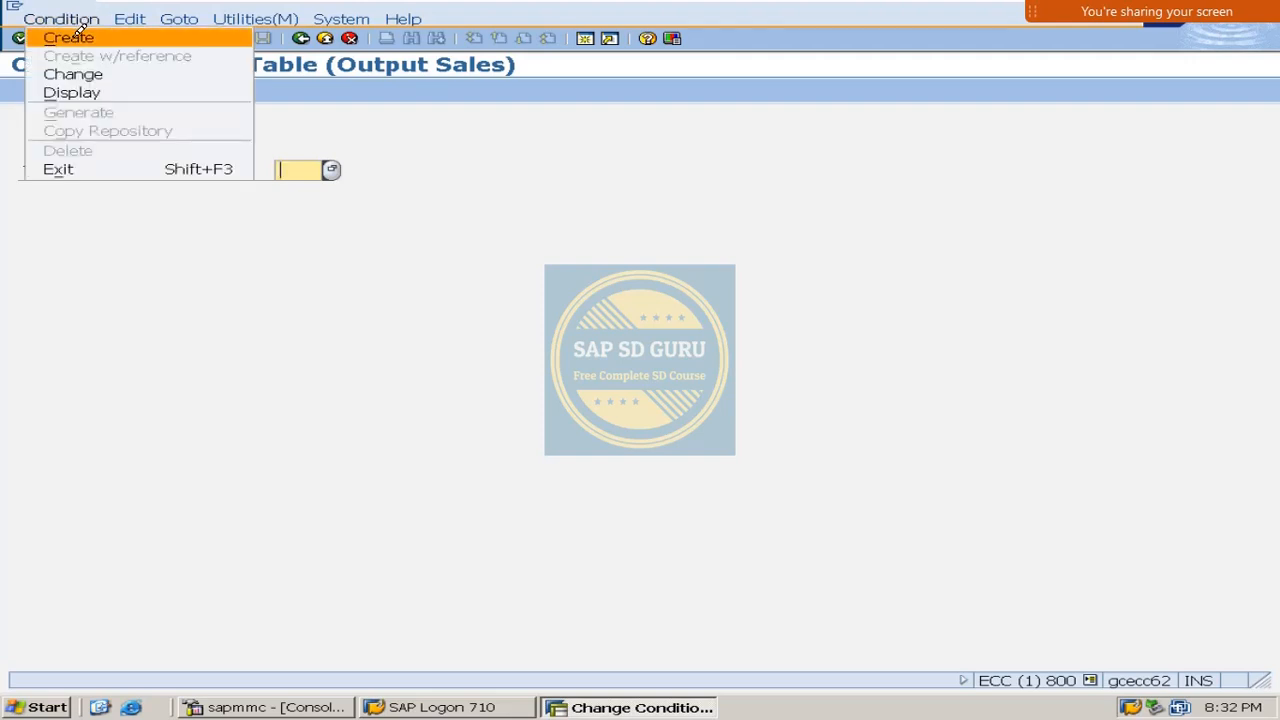
pyautogui.click(80, 33)
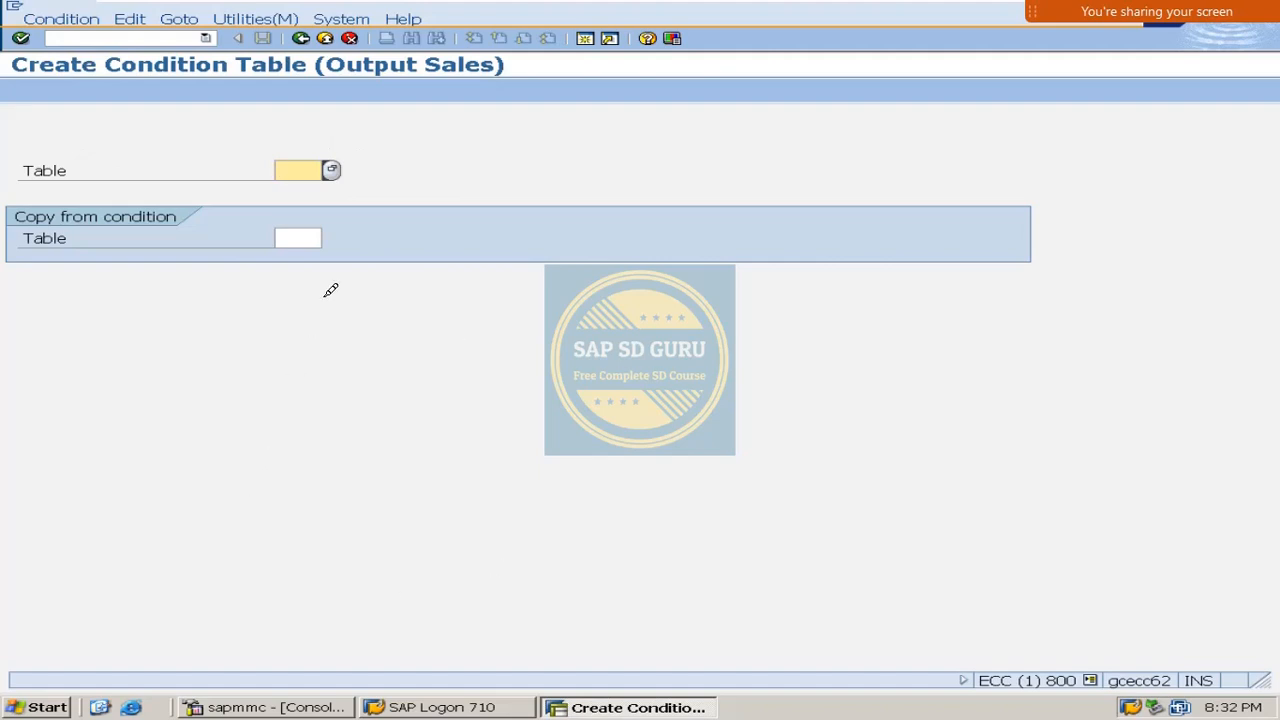
pyautogui.press('Return')
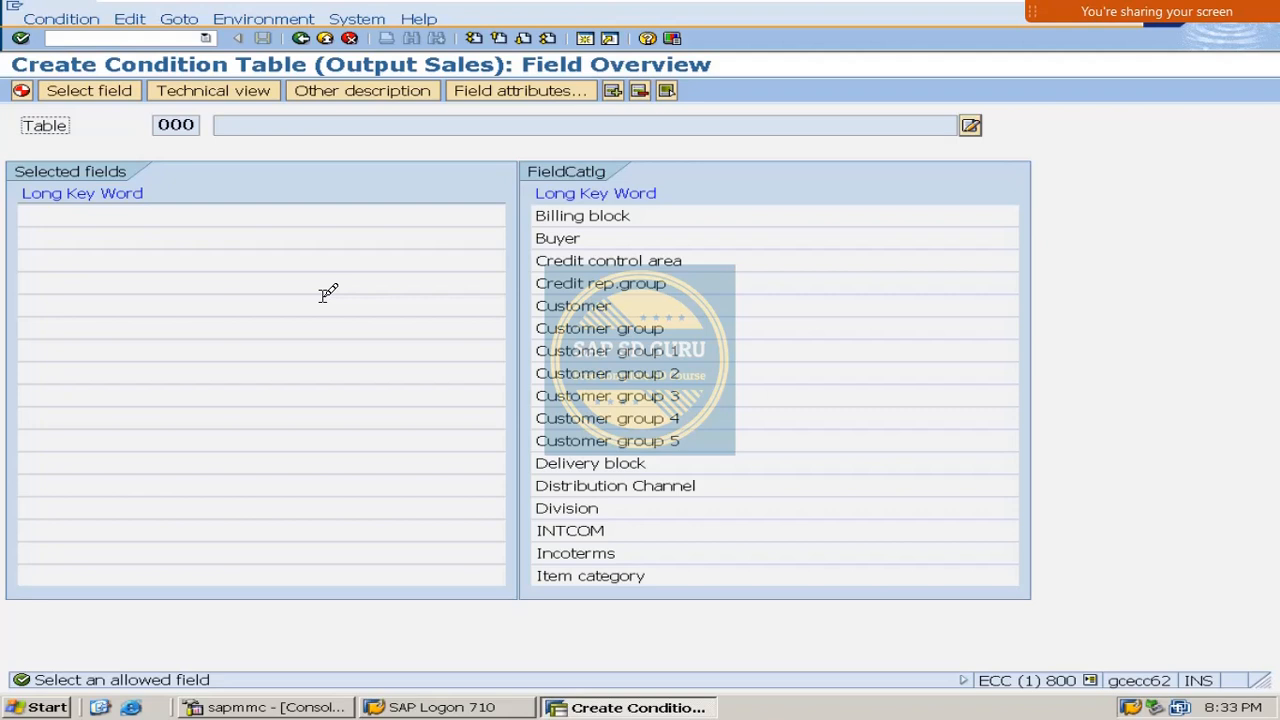
pyautogui.click(303, 36)
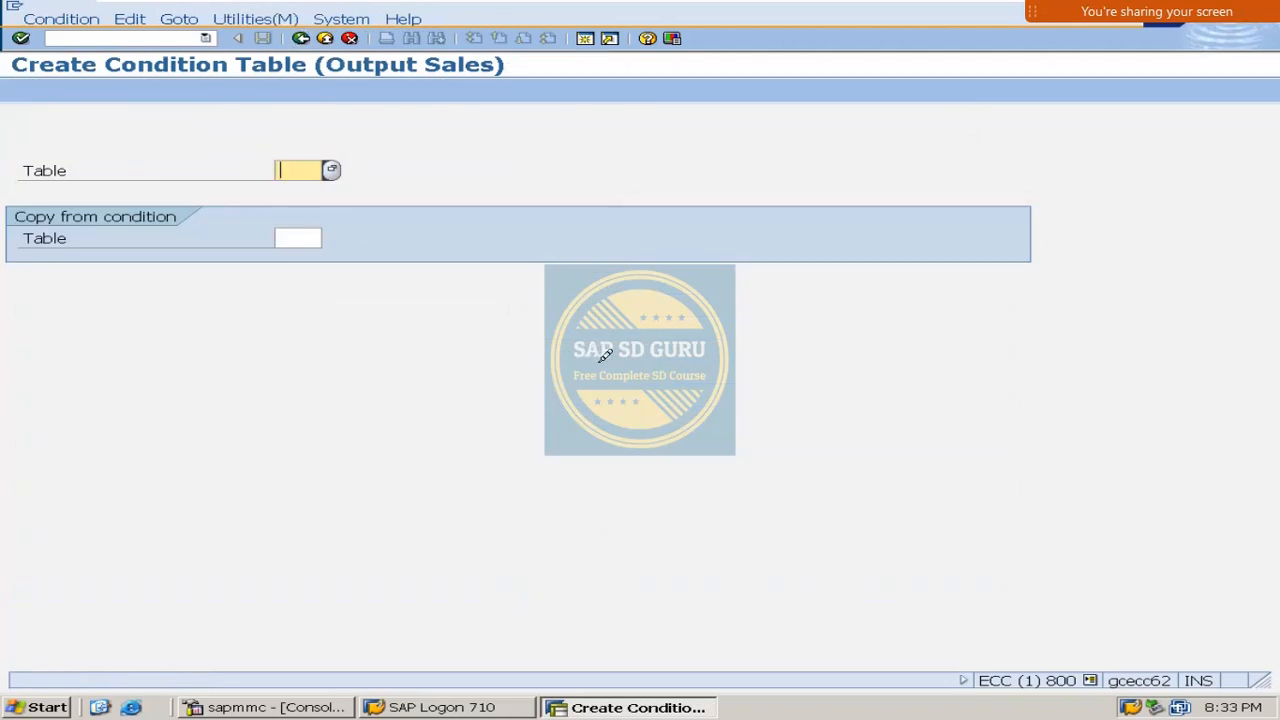
# Try table number 600, replace it with 650 and open the field overview of the new condition table.
pyautogui.write('600')
pyautogui.press('Return')
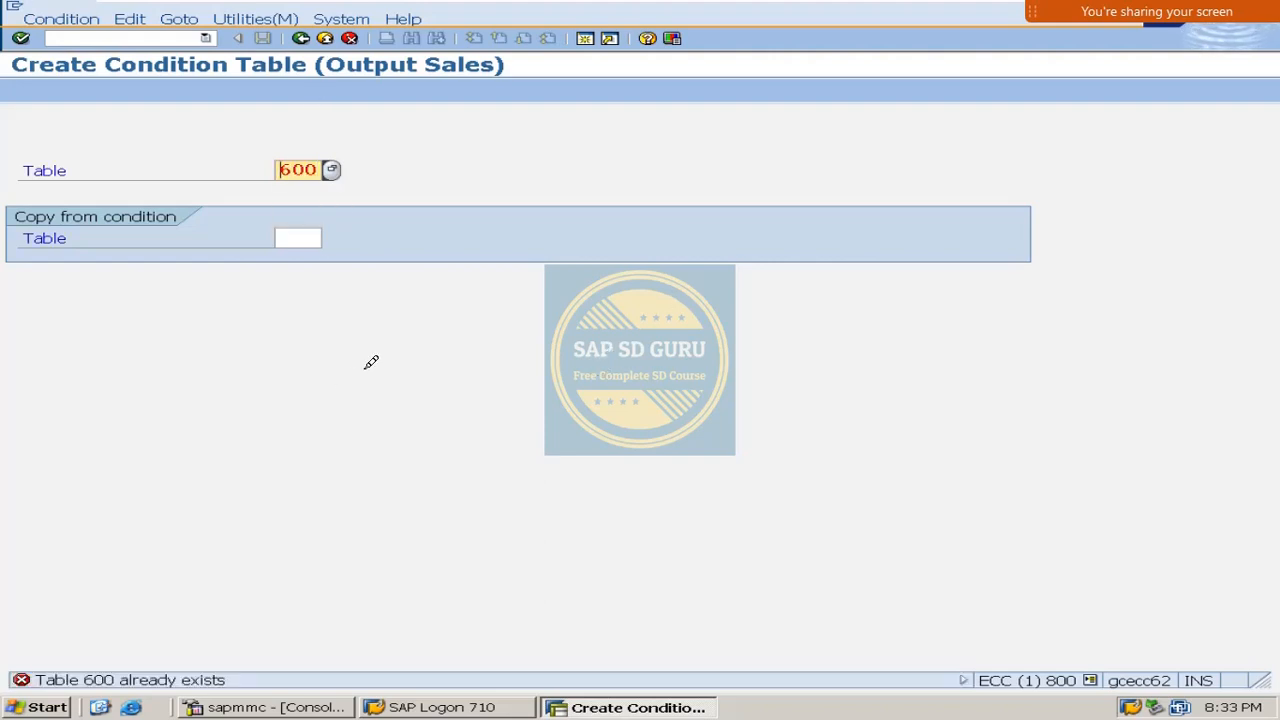
pyautogui.moveTo(279, 168); pyautogui.dragTo(366, 164)
pyautogui.write('650')
pyautogui.press('Return')
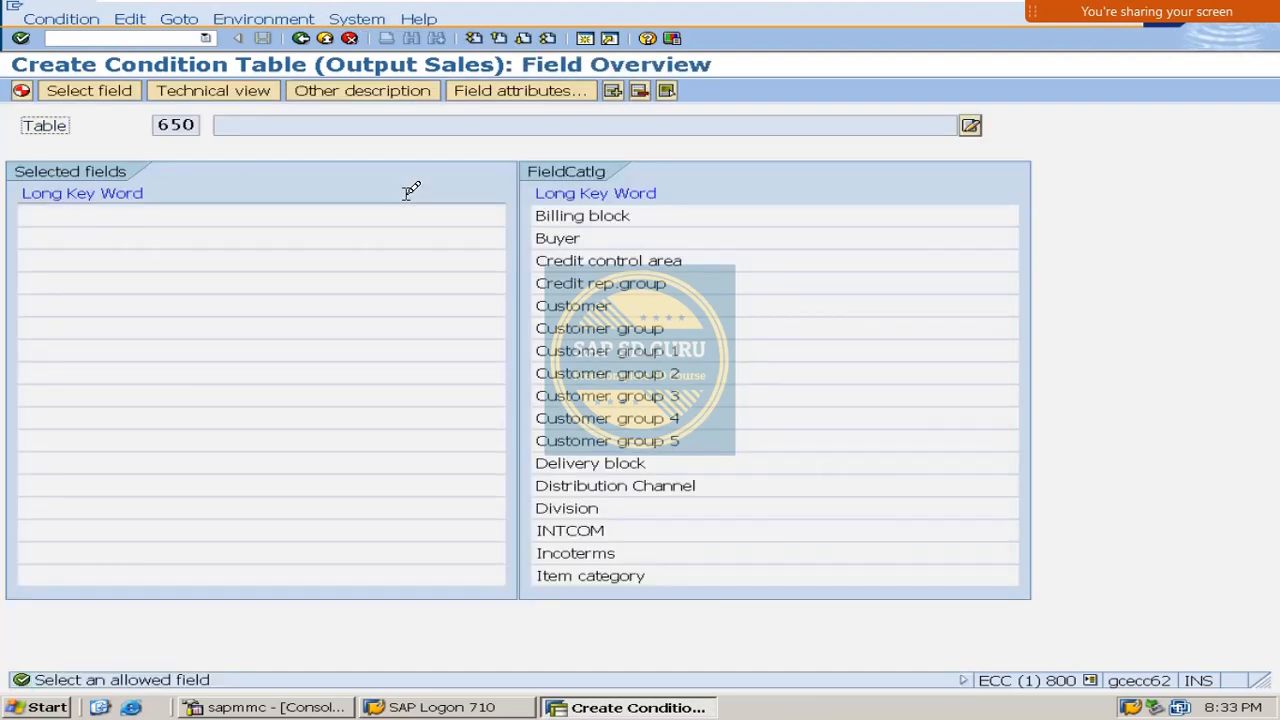
# Highlight table number 650 and draw a red annotation arrow in the empty Selected fields area.
pyautogui.doubleClick(170, 124)
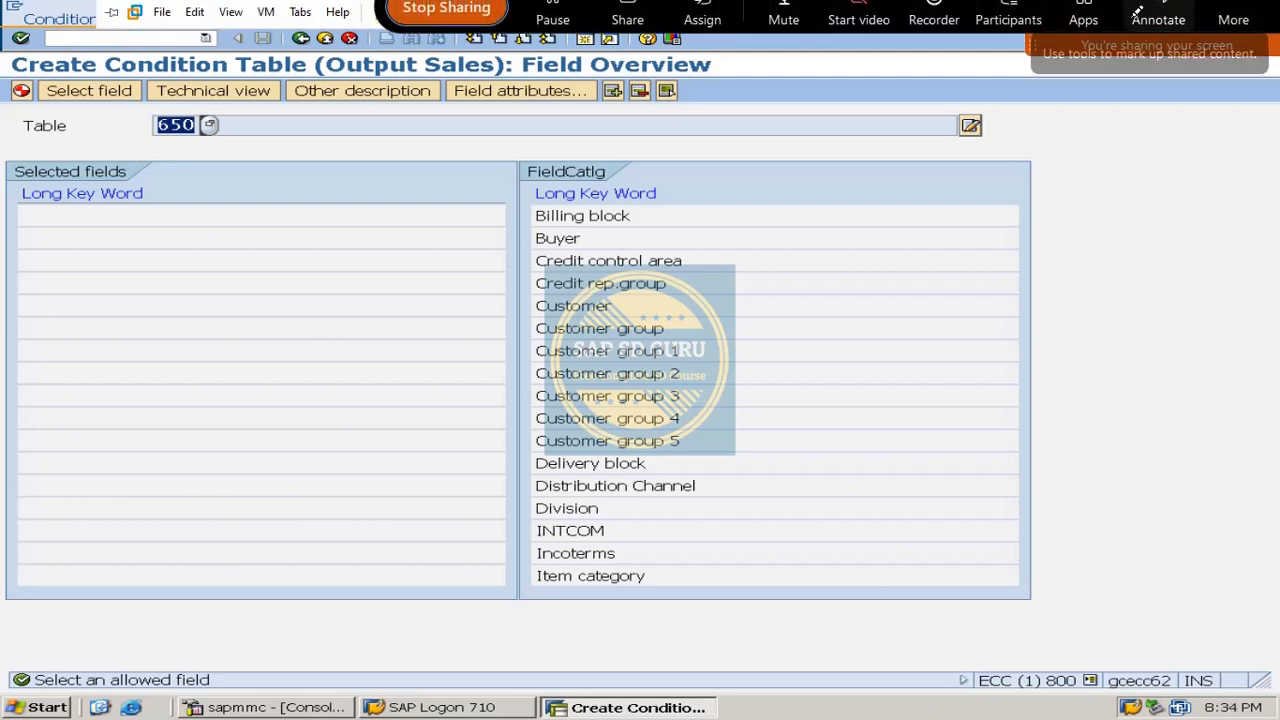
pyautogui.click(1157, 36)
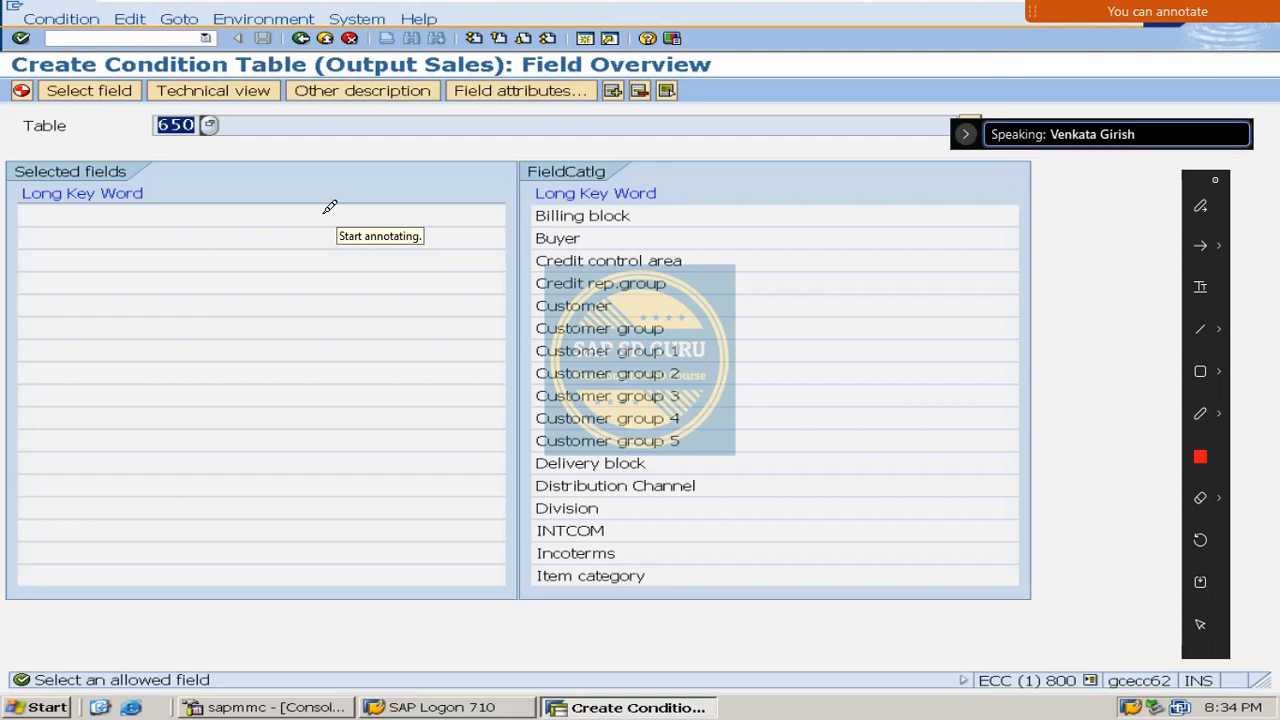
pyautogui.moveTo(44, 318)
pyautogui.mouseDown()
pyautogui.moveTo(126, 285)
pyautogui.moveTo(136, 334)
pyautogui.mouseUp()
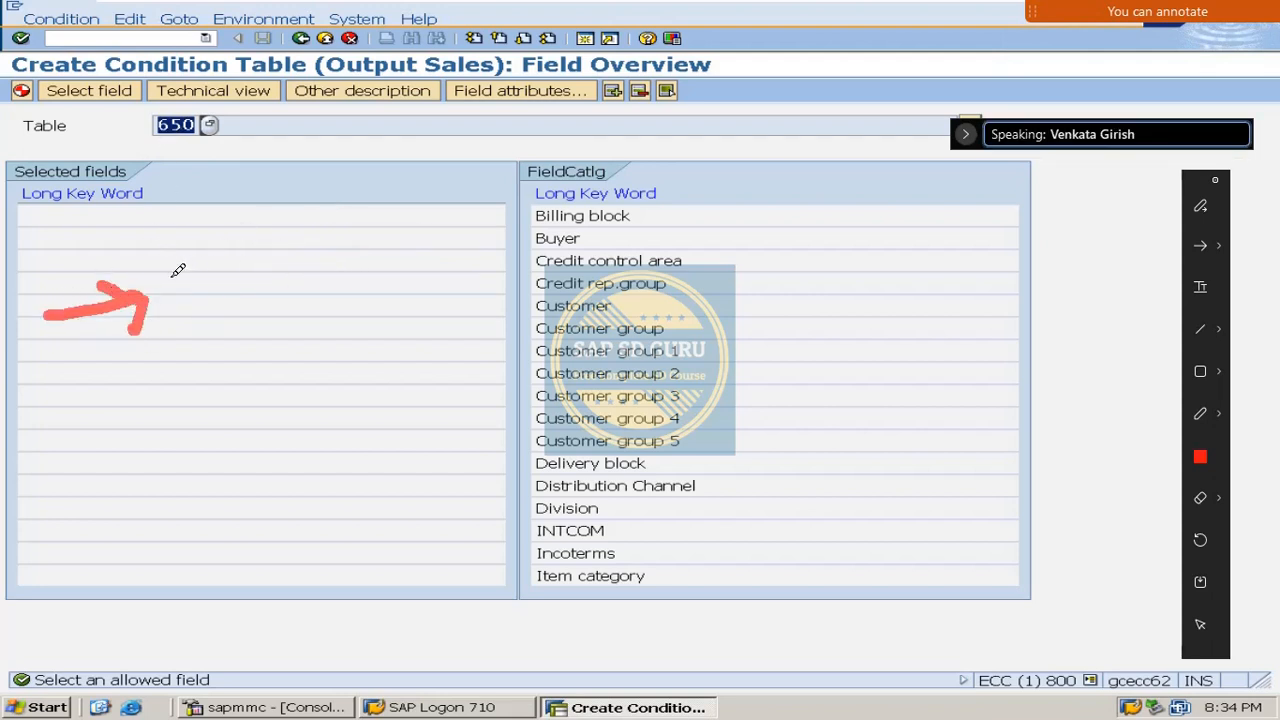
# Annotate the first example table in red by handwriting 650, an arrow and its key combination of sales organization and customer.
pyautogui.moveTo(177, 260)
pyautogui.mouseDown()
pyautogui.moveTo(166, 300)
pyautogui.moveTo(207, 270)
pyautogui.moveTo(240, 292)
pyautogui.moveTo(214, 318)
pyautogui.mouseUp()
pyautogui.moveTo(257, 263)
pyautogui.mouseDown()
pyautogui.moveTo(357, 242)
pyautogui.moveTo(361, 292)
pyautogui.mouseUp()
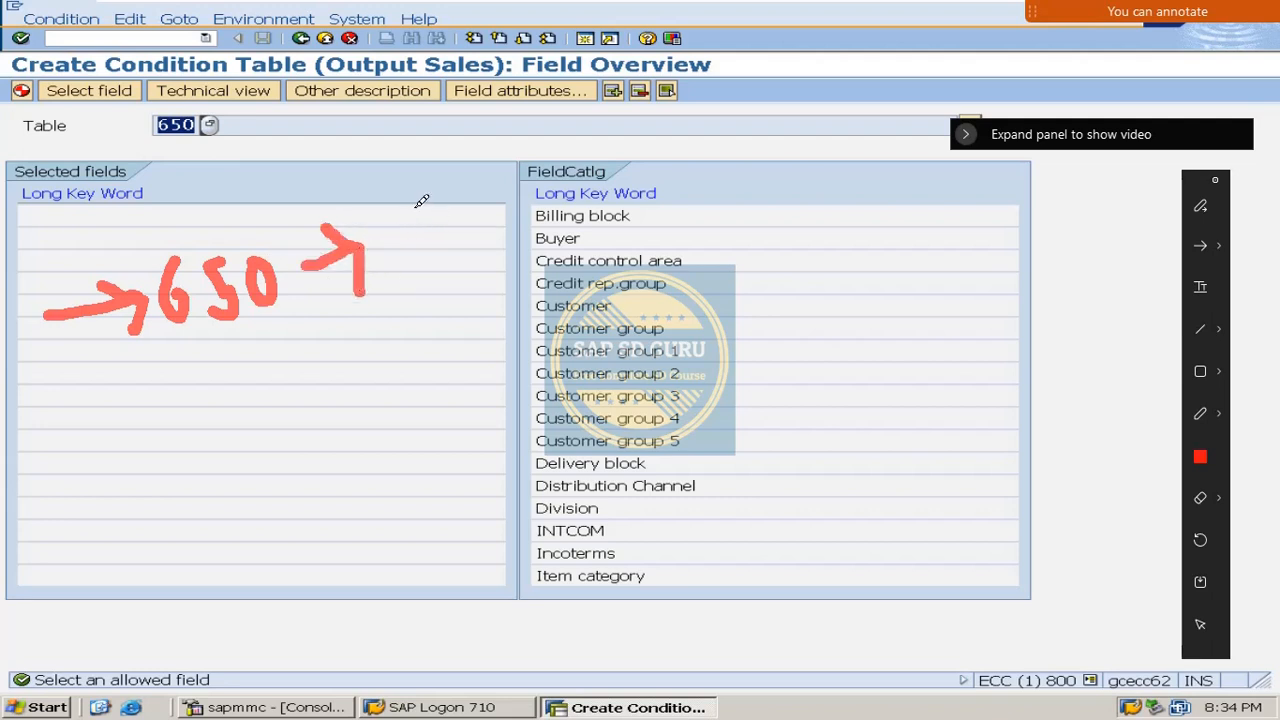
pyautogui.moveTo(420, 206)
pyautogui.mouseDown()
pyautogui.moveTo(401, 230)
pyautogui.moveTo(402, 262)
pyautogui.moveTo(484, 200)
pyautogui.moveTo(468, 168)
pyautogui.moveTo(537, 221)
pyautogui.mouseUp()
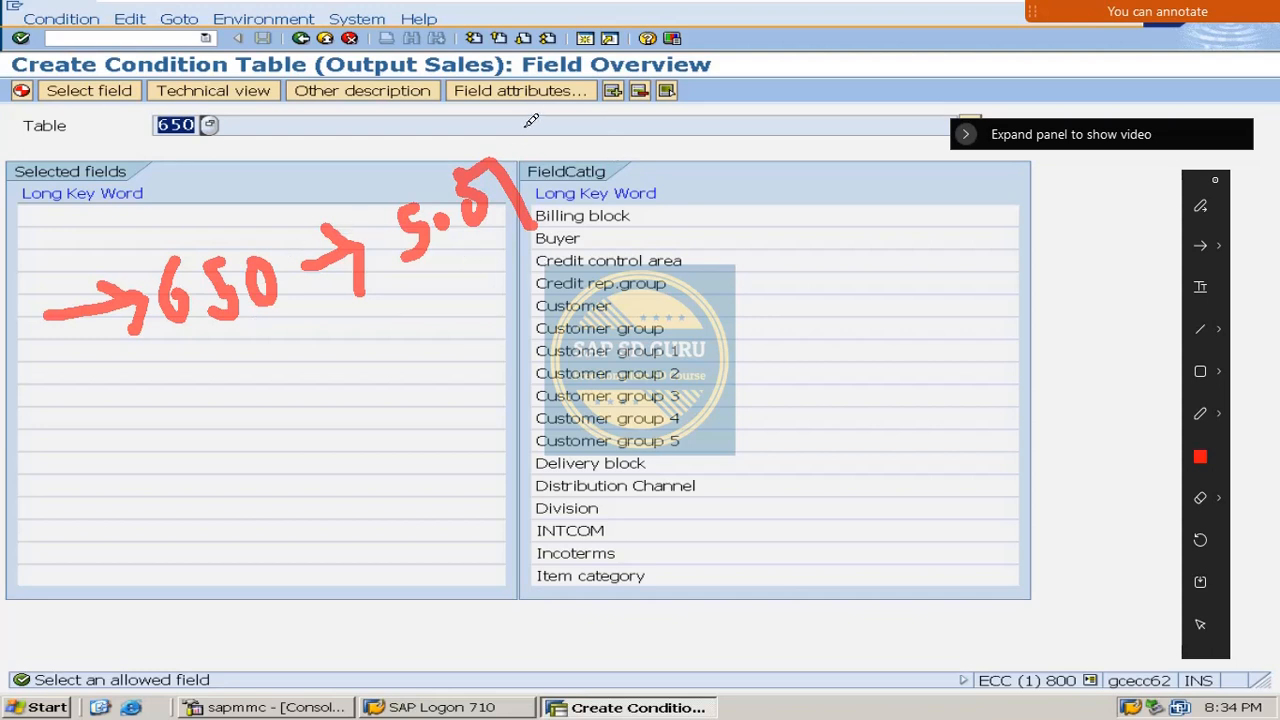
pyautogui.moveTo(534, 117); pyautogui.dragTo(530, 230)
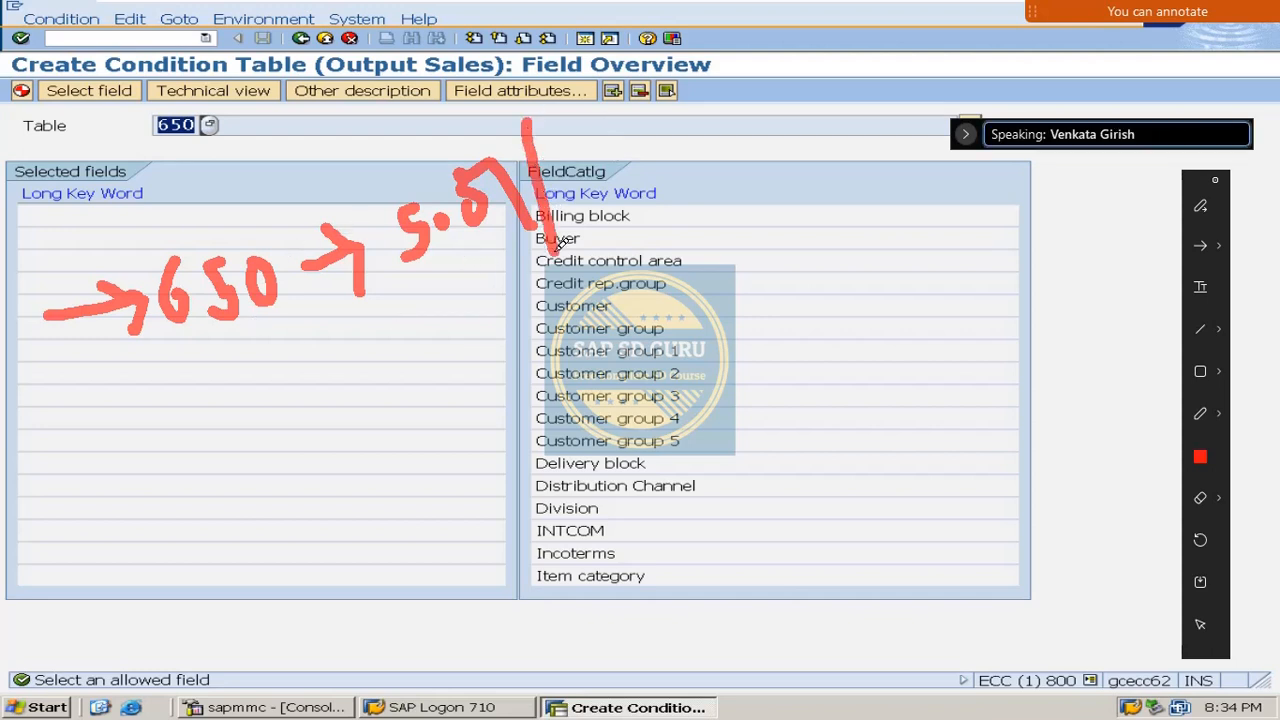
pyautogui.moveTo(618, 146)
pyautogui.mouseDown()
pyautogui.moveTo(590, 162)
pyautogui.moveTo(712, 128)
pyautogui.moveTo(702, 180)
pyautogui.moveTo(772, 130)
pyautogui.moveTo(795, 150)
pyautogui.mouseUp()
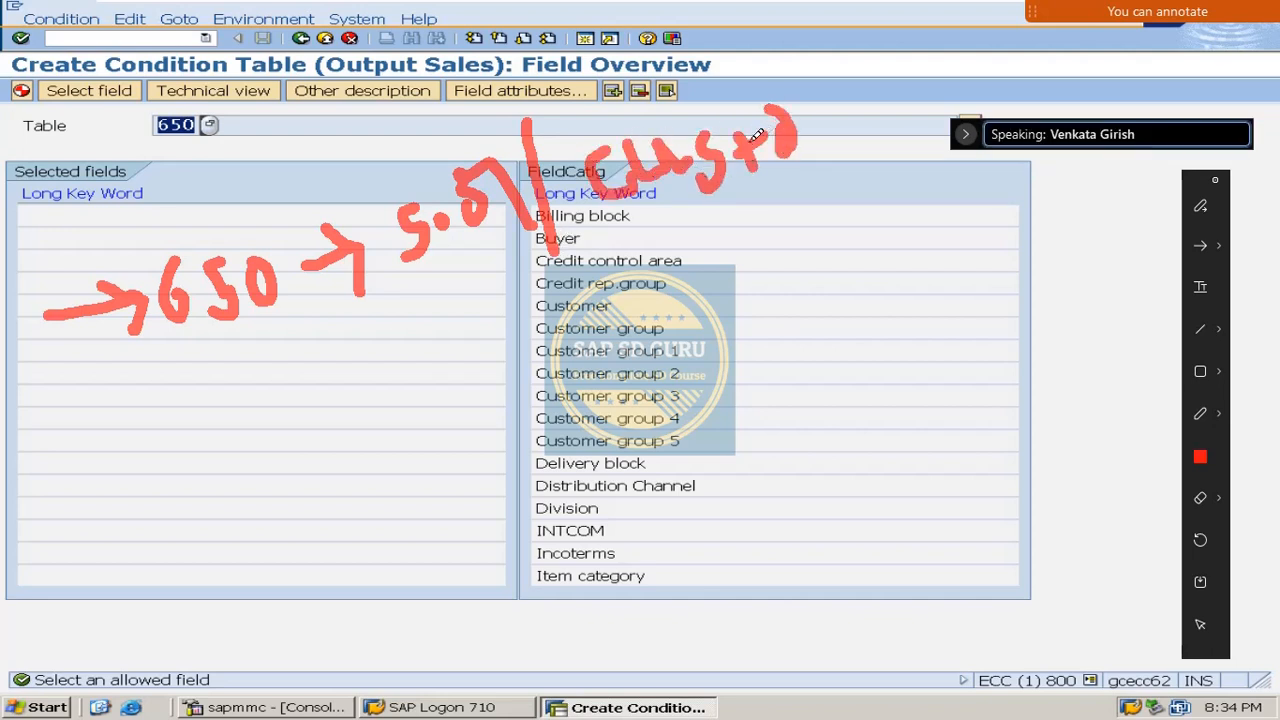
# Handwrite a second red example line for table 651, with ditto marks for the first key field and "D.chan" as the second.
pyautogui.moveTo(64, 423)
pyautogui.mouseDown()
pyautogui.moveTo(140, 390)
pyautogui.moveTo(148, 435)
pyautogui.mouseUp()
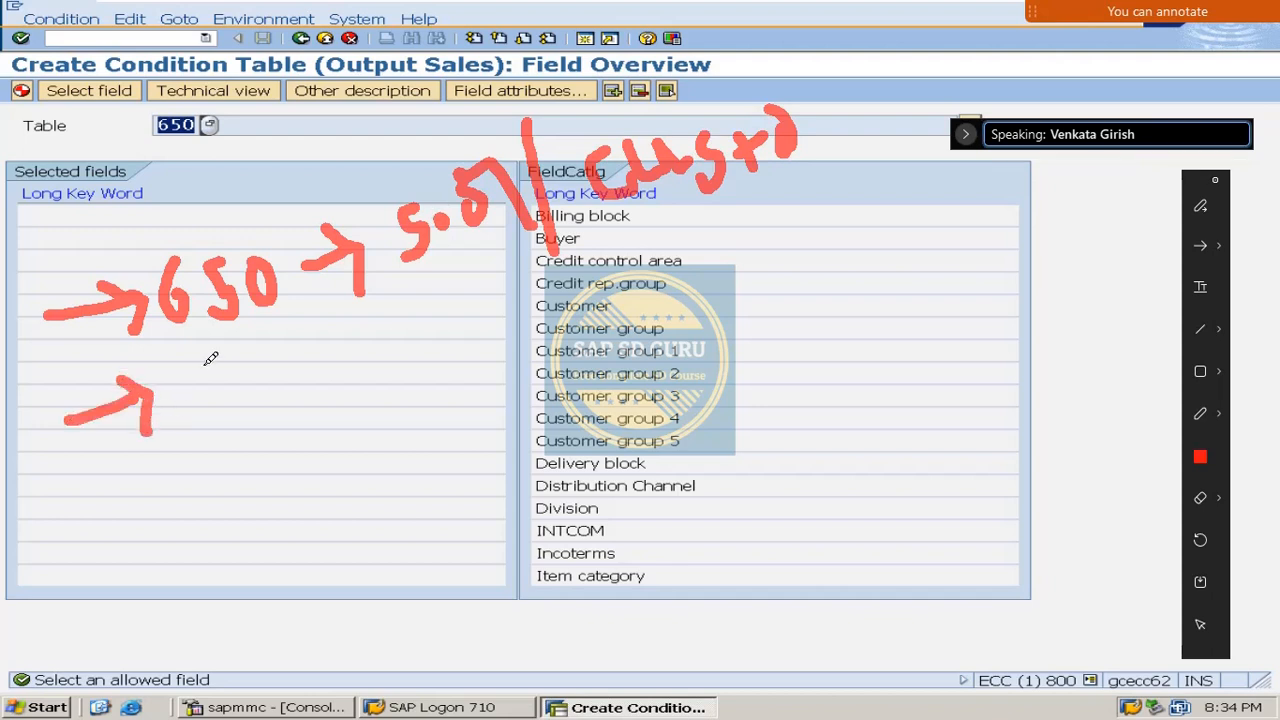
pyautogui.moveTo(207, 360)
pyautogui.mouseDown()
pyautogui.moveTo(196, 405)
pyautogui.moveTo(204, 392)
pyautogui.mouseUp()
pyautogui.moveTo(262, 348)
pyautogui.mouseDown()
pyautogui.moveTo(212, 354)
pyautogui.moveTo(258, 372)
pyautogui.moveTo(222, 412)
pyautogui.moveTo(285, 356)
pyautogui.mouseUp()
pyautogui.moveTo(336, 362)
pyautogui.mouseDown()
pyautogui.moveTo(400, 344)
pyautogui.moveTo(386, 378)
pyautogui.mouseUp()
pyautogui.moveTo(462, 308)
pyautogui.mouseDown()
pyautogui.moveTo(490, 357)
pyautogui.moveTo(525, 355)
pyautogui.mouseUp()
pyautogui.moveTo(570, 280); pyautogui.dragTo(570, 408)
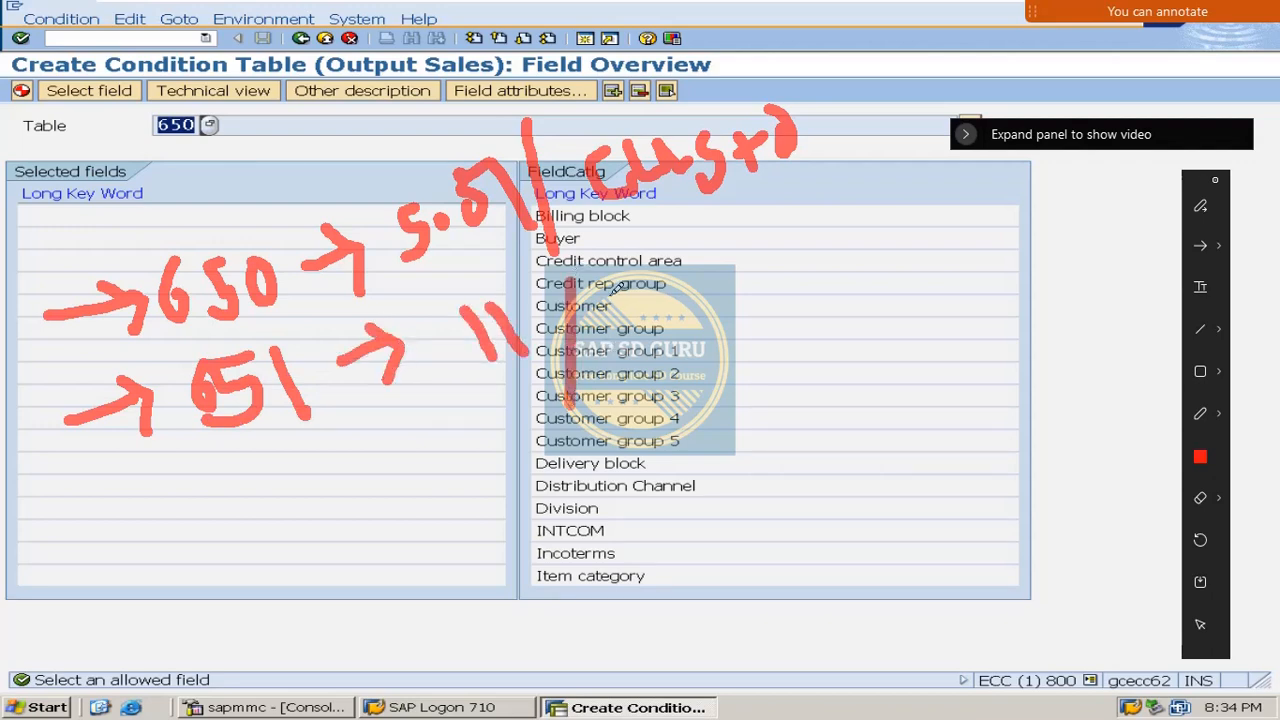
pyautogui.moveTo(616, 288)
pyautogui.mouseDown()
pyautogui.moveTo(624, 324)
pyautogui.moveTo(640, 292)
pyautogui.moveTo(650, 333)
pyautogui.mouseUp()
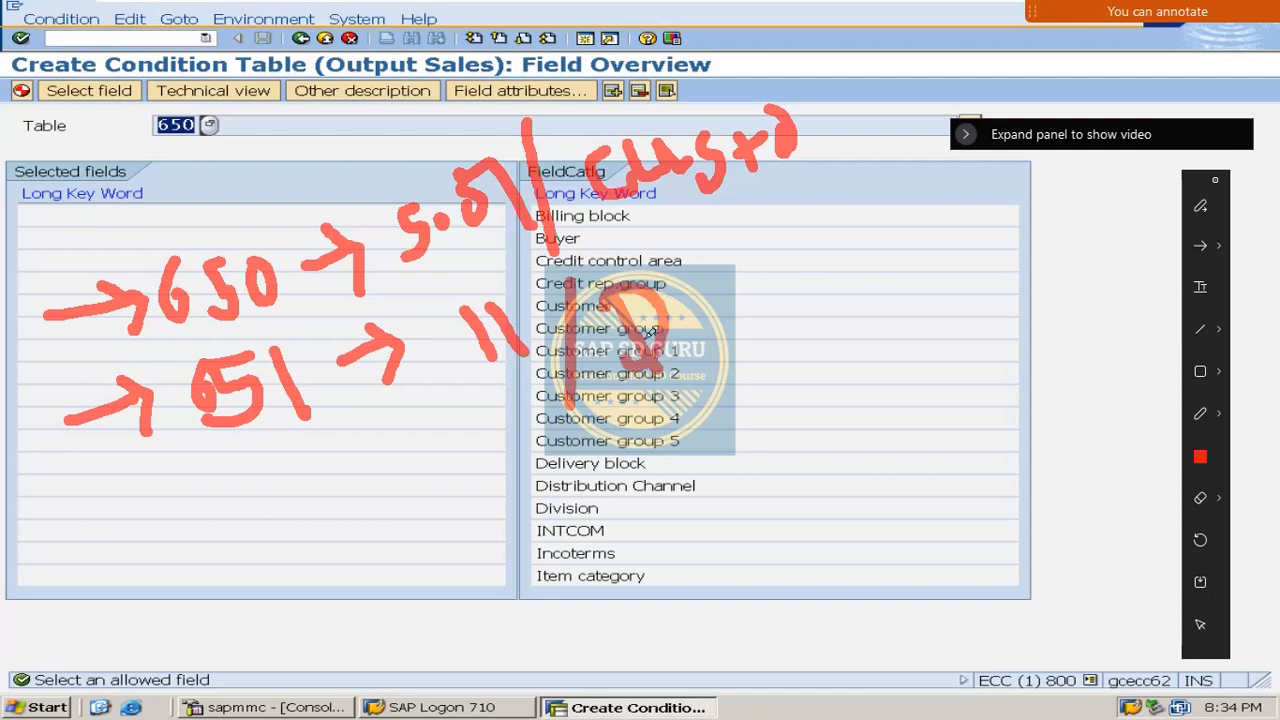
pyautogui.click(700, 297)
pyautogui.moveTo(742, 262); pyautogui.dragTo(745, 322)
pyautogui.moveTo(770, 234)
pyautogui.mouseDown()
pyautogui.moveTo(777, 290)
pyautogui.moveTo(830, 298)
pyautogui.mouseUp()
pyautogui.moveTo(830, 250)
pyautogui.mouseDown()
pyautogui.moveTo(855, 268)
pyautogui.moveTo(934, 222)
pyautogui.moveTo(930, 232)
pyautogui.mouseUp()
# Handwrite a third red example line for table 652 with an arrow, a short key-field note and two underlines.
pyautogui.moveTo(110, 555)
pyautogui.mouseDown()
pyautogui.moveTo(170, 518)
pyautogui.moveTo(165, 585)
pyautogui.mouseUp()
pyautogui.moveTo(244, 486)
pyautogui.mouseDown()
pyautogui.moveTo(234, 500)
pyautogui.moveTo(248, 508)
pyautogui.mouseUp()
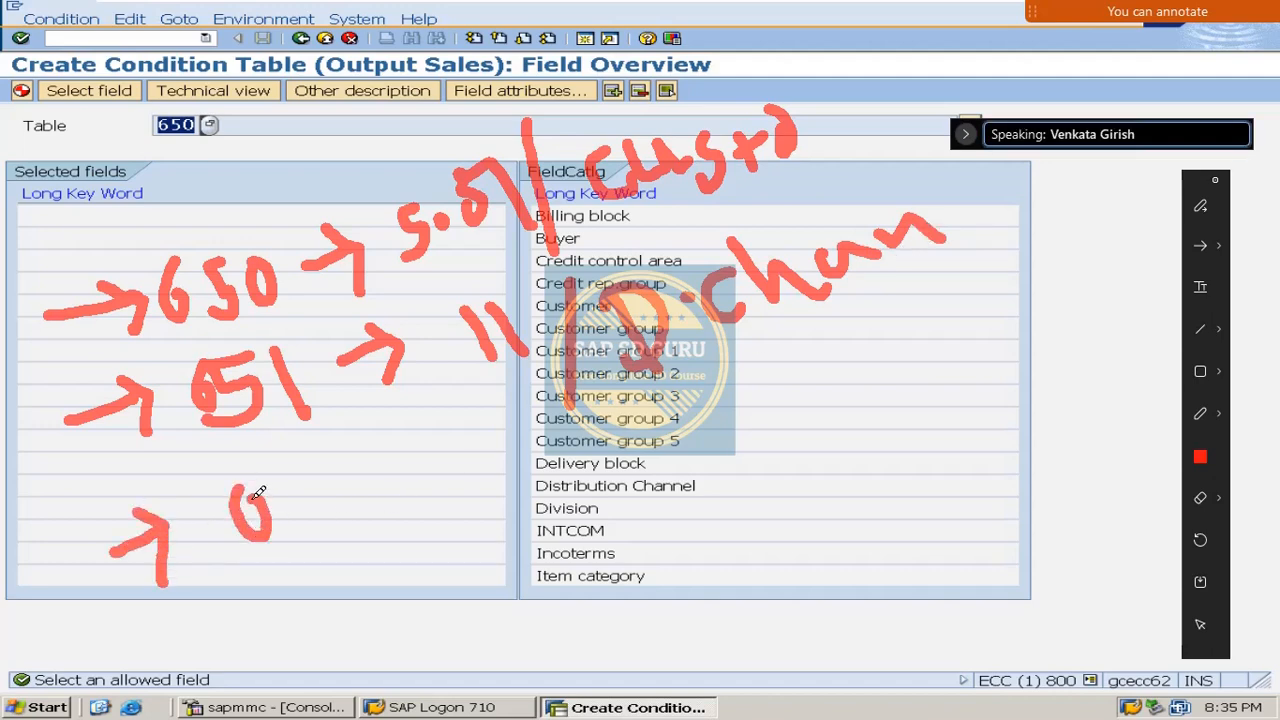
pyautogui.moveTo(260, 460); pyautogui.dragTo(230, 492)
pyautogui.moveTo(328, 465)
pyautogui.mouseDown()
pyautogui.moveTo(292, 470)
pyautogui.moveTo(325, 487)
pyautogui.moveTo(302, 528)
pyautogui.mouseUp()
pyautogui.moveTo(336, 458)
pyautogui.mouseDown()
pyautogui.moveTo(342, 498)
pyautogui.moveTo(474, 480)
pyautogui.mouseUp()
pyautogui.moveTo(432, 440)
pyautogui.mouseDown()
pyautogui.moveTo(477, 471)
pyautogui.moveTo(478, 532)
pyautogui.mouseUp()
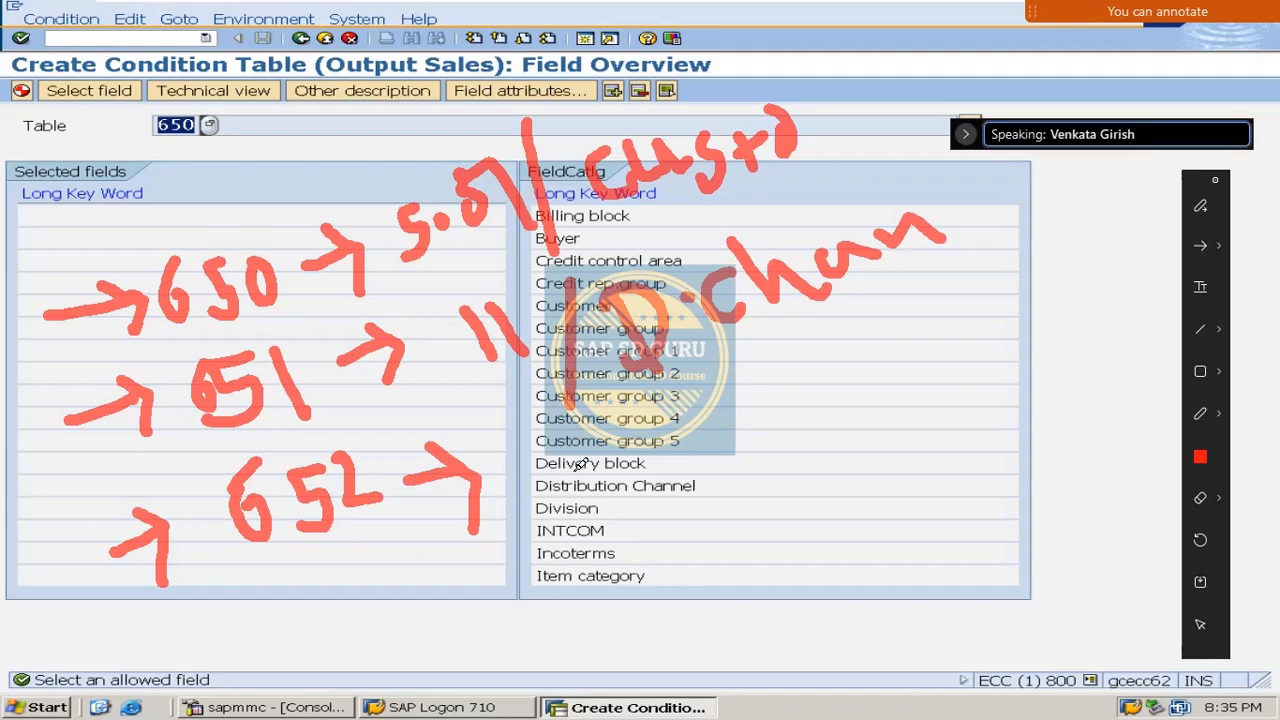
pyautogui.moveTo(548, 535); pyautogui.dragTo(815, 455)
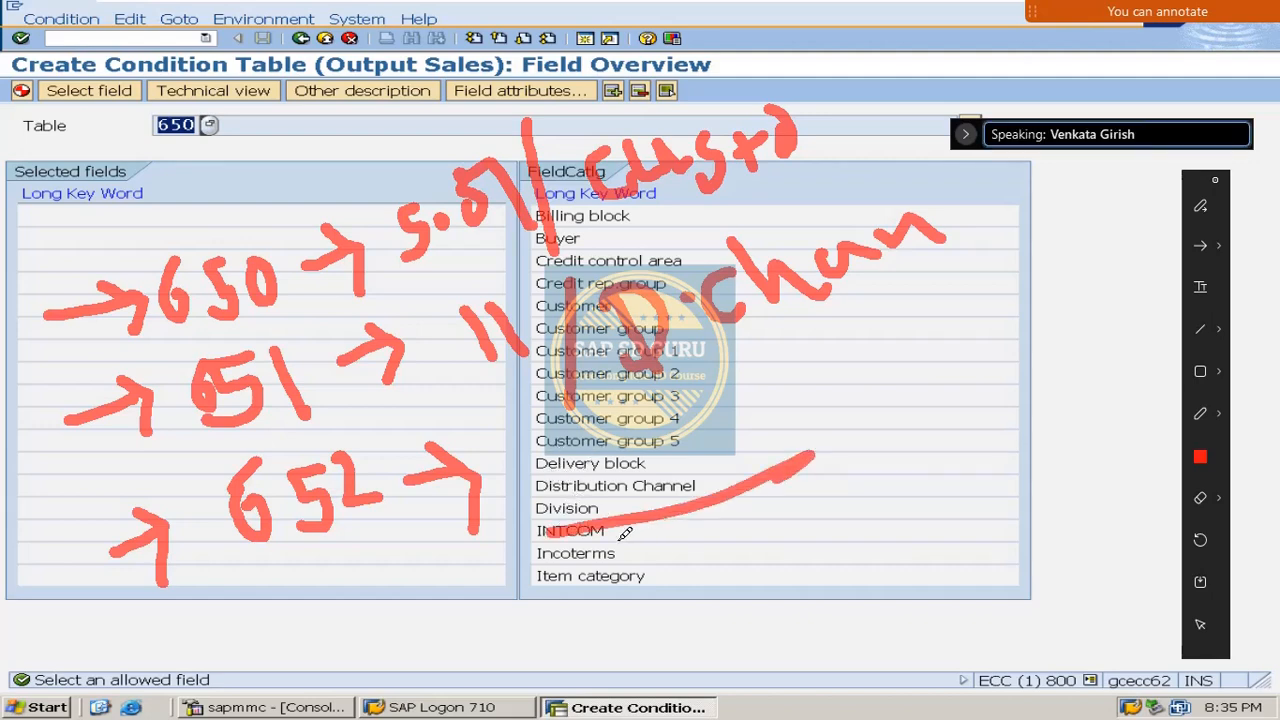
pyautogui.moveTo(618, 540); pyautogui.dragTo(740, 492)
pyautogui.moveTo(622, 435)
pyautogui.mouseDown()
pyautogui.moveTo(604, 449)
pyautogui.moveTo(692, 425)
pyautogui.moveTo(690, 400)
pyautogui.moveTo(738, 400)
pyautogui.moveTo(794, 460)
pyautogui.mouseUp()
pyautogui.moveTo(825, 348); pyautogui.dragTo(750, 476)
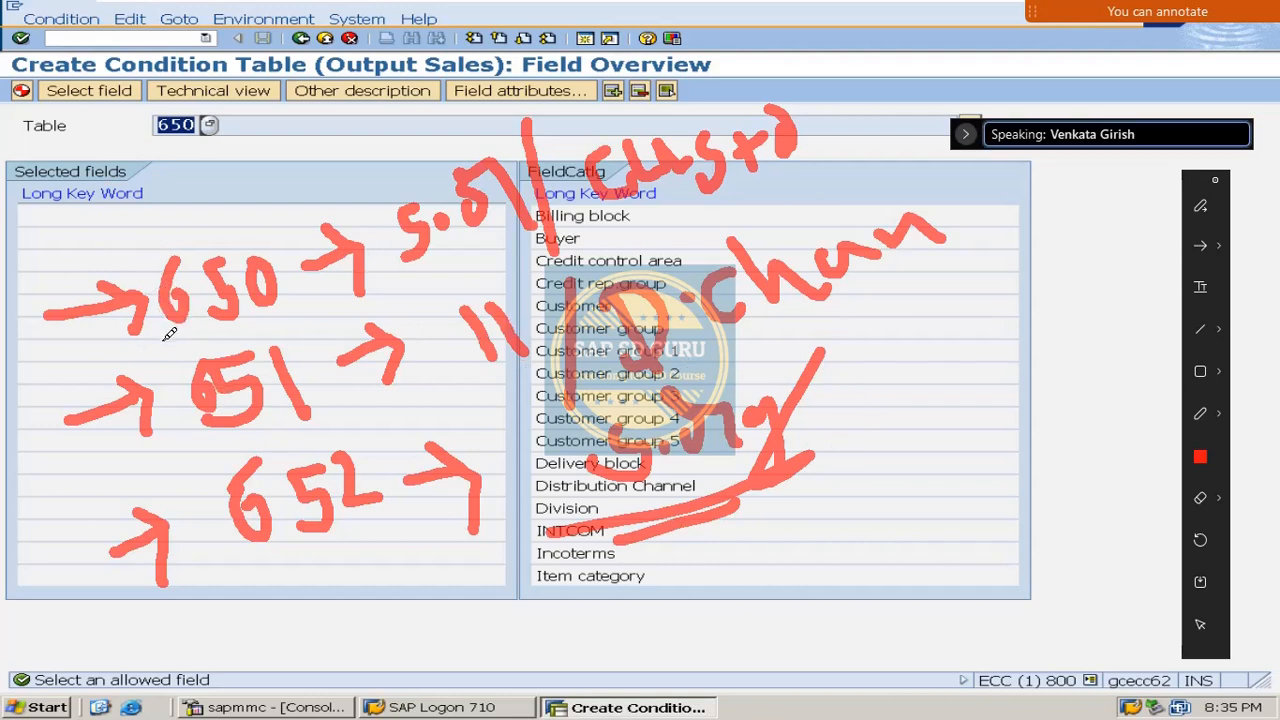
# Underline the handwritten table numbers 650, 651 and 652 and group the three lines with a large bracket.
pyautogui.moveTo(160, 344); pyautogui.dragTo(303, 311)
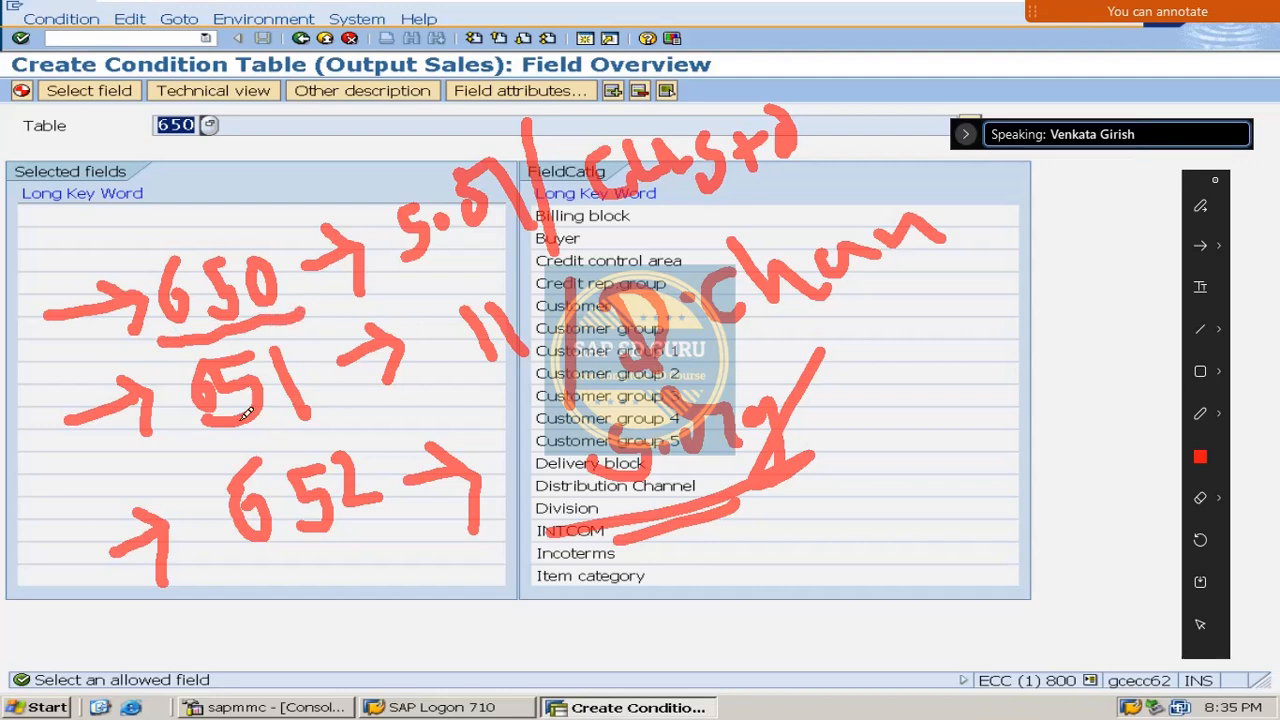
pyautogui.moveTo(192, 450); pyautogui.dragTo(334, 418)
pyautogui.moveTo(249, 571); pyautogui.dragTo(390, 549)
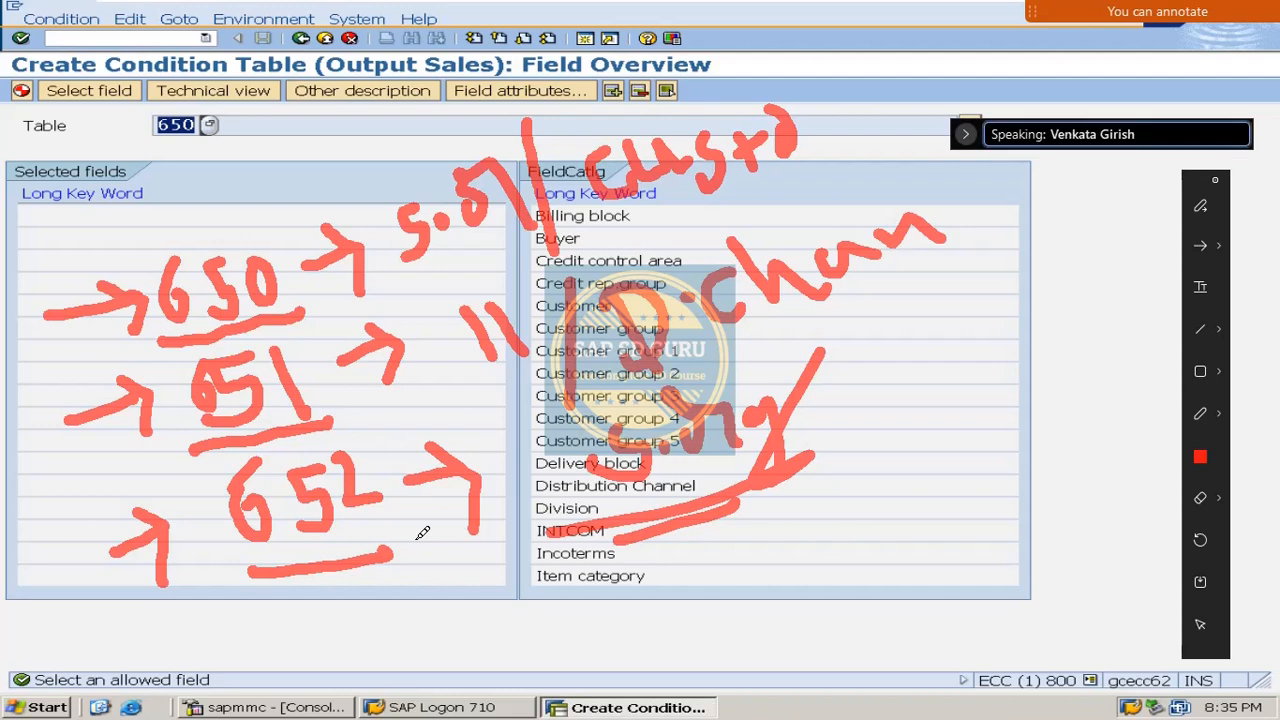
pyautogui.moveTo(68, 262)
pyautogui.mouseDown()
pyautogui.moveTo(12, 300)
pyautogui.moveTo(72, 515)
pyautogui.moveTo(137, 652)
pyautogui.moveTo(172, 648)
pyautogui.mouseUp()
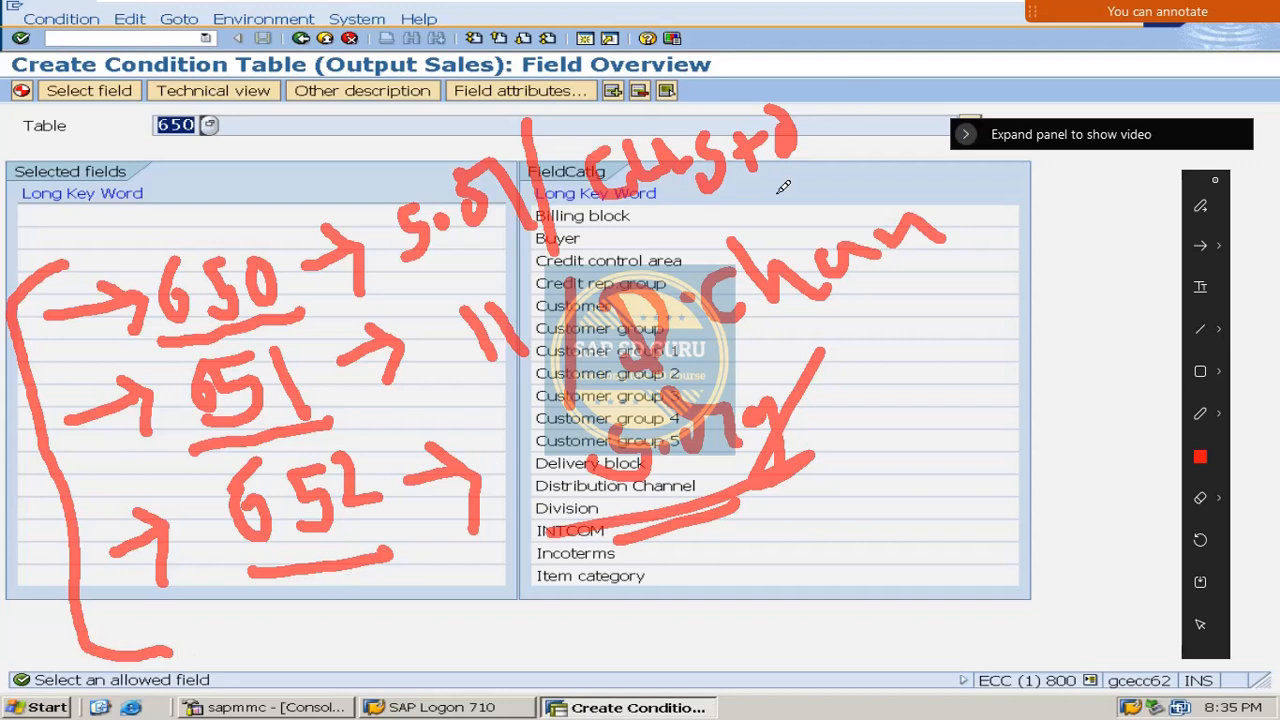
# Mark the example key combinations with underlines, check marks, a brace and a frame, and clear all annotations.
pyautogui.moveTo(440, 270); pyautogui.dragTo(537, 222)
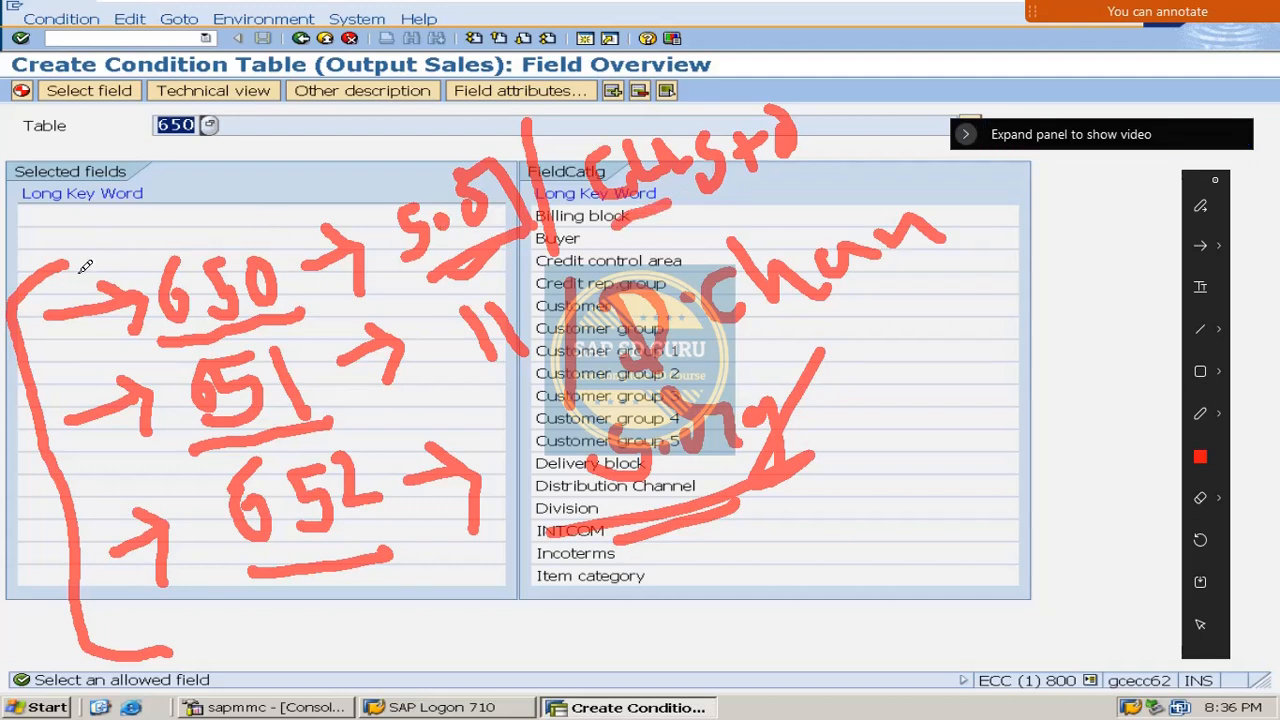
pyautogui.moveTo(4, 378); pyautogui.dragTo(80, 285)
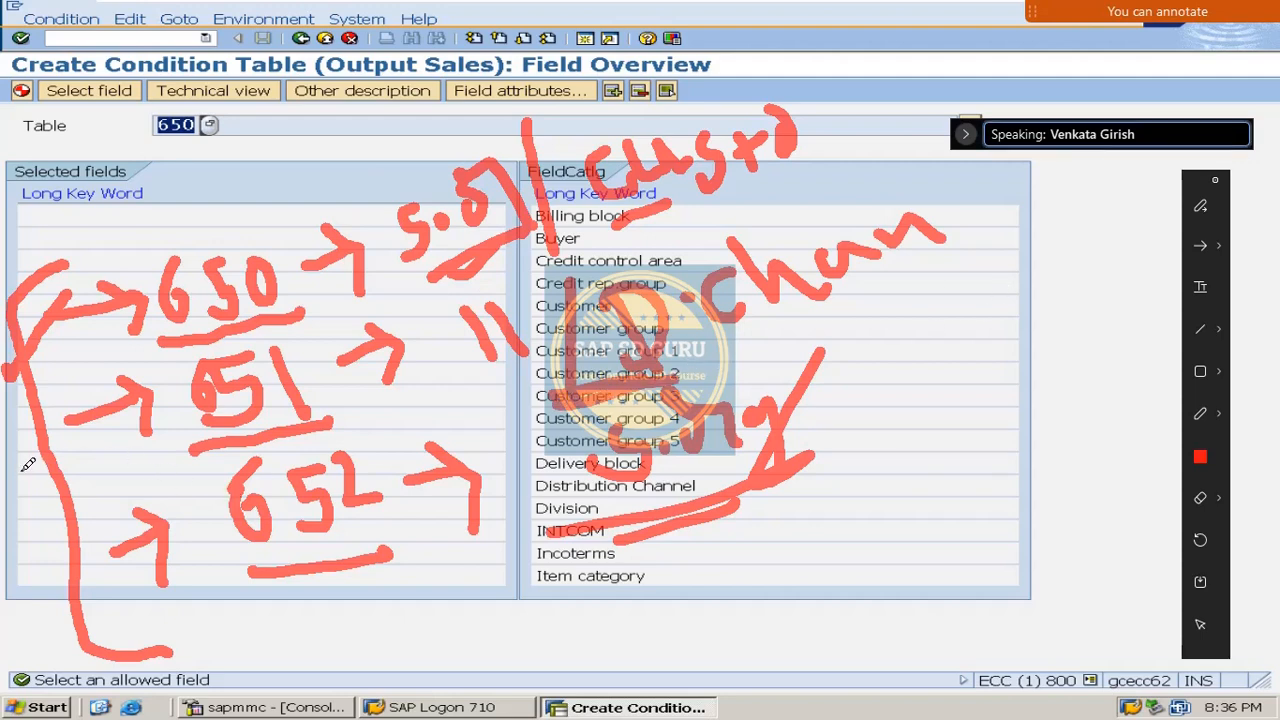
pyautogui.moveTo(23, 471)
pyautogui.mouseDown()
pyautogui.moveTo(41, 478)
pyautogui.moveTo(97, 406)
pyautogui.mouseUp()
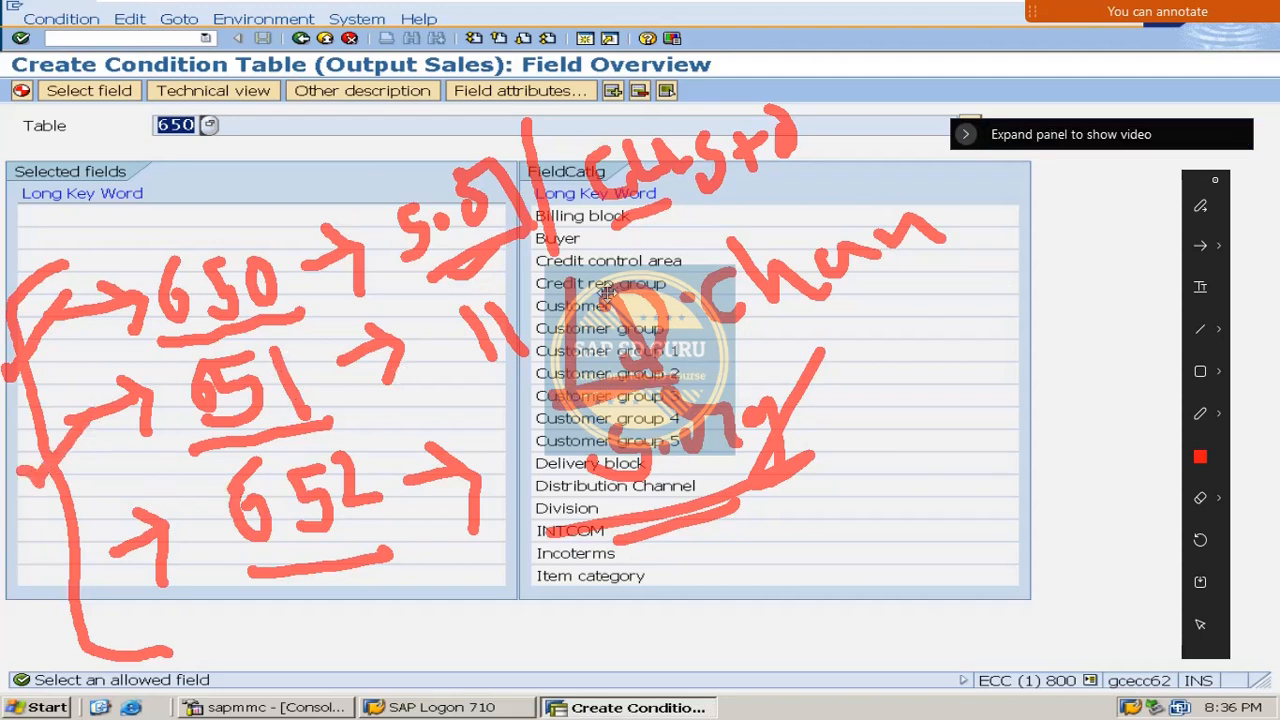
pyautogui.moveTo(922, 164)
pyautogui.mouseDown()
pyautogui.moveTo(1015, 282)
pyautogui.moveTo(940, 318)
pyautogui.mouseUp()
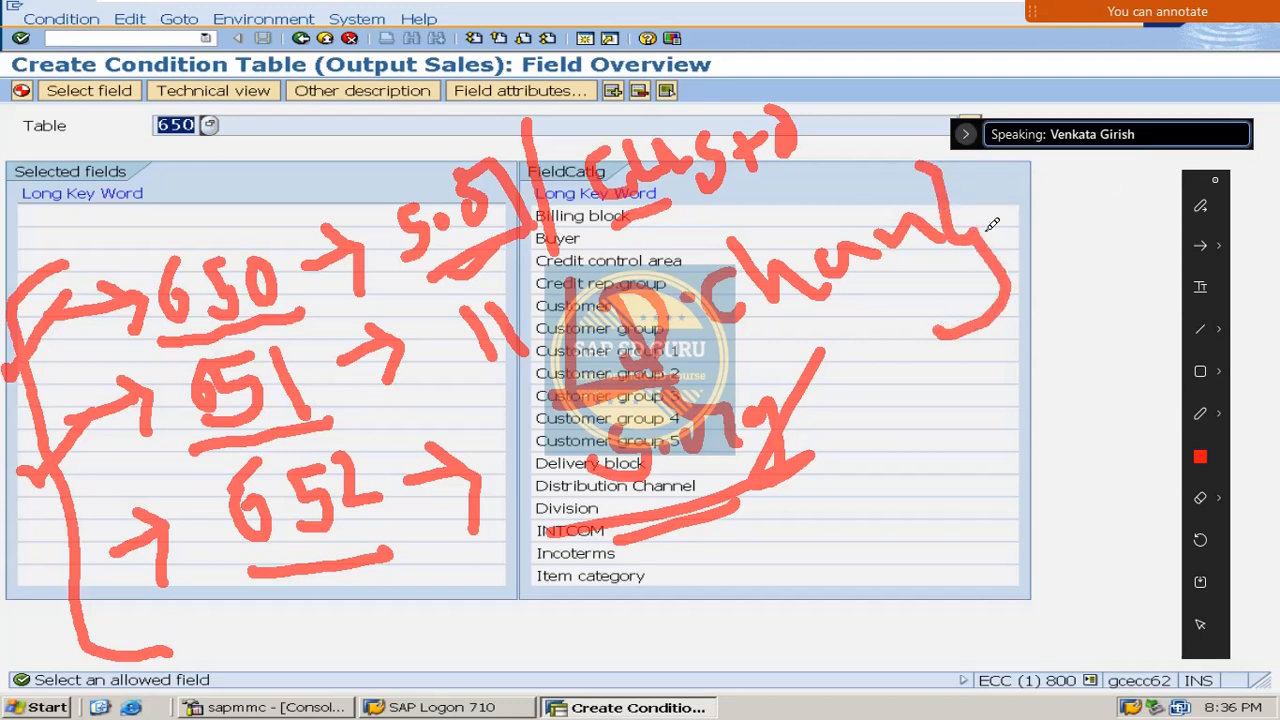
pyautogui.moveTo(1003, 211); pyautogui.dragTo(1134, 119)
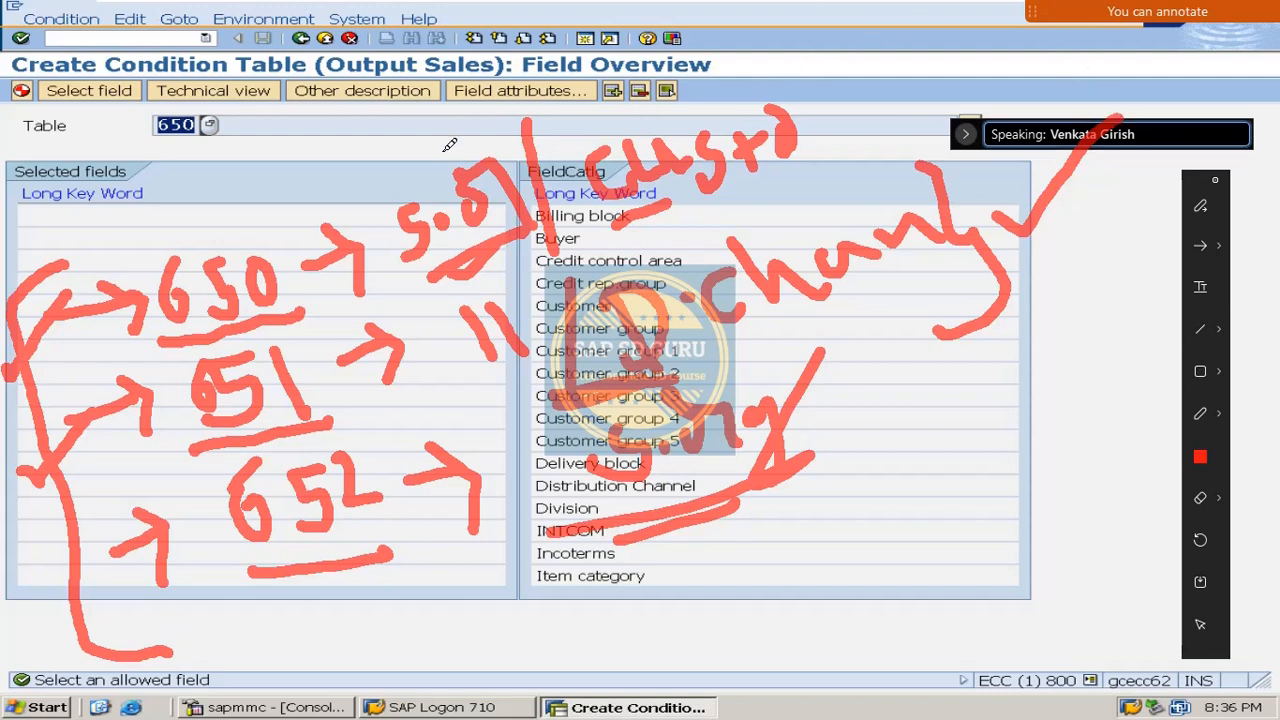
pyautogui.moveTo(445, 155)
pyautogui.mouseDown()
pyautogui.moveTo(912, 98)
pyautogui.moveTo(995, 195)
pyautogui.moveTo(988, 292)
pyautogui.moveTo(507, 440)
pyautogui.moveTo(380, 155)
pyautogui.moveTo(530, 140)
pyautogui.mouseUp()
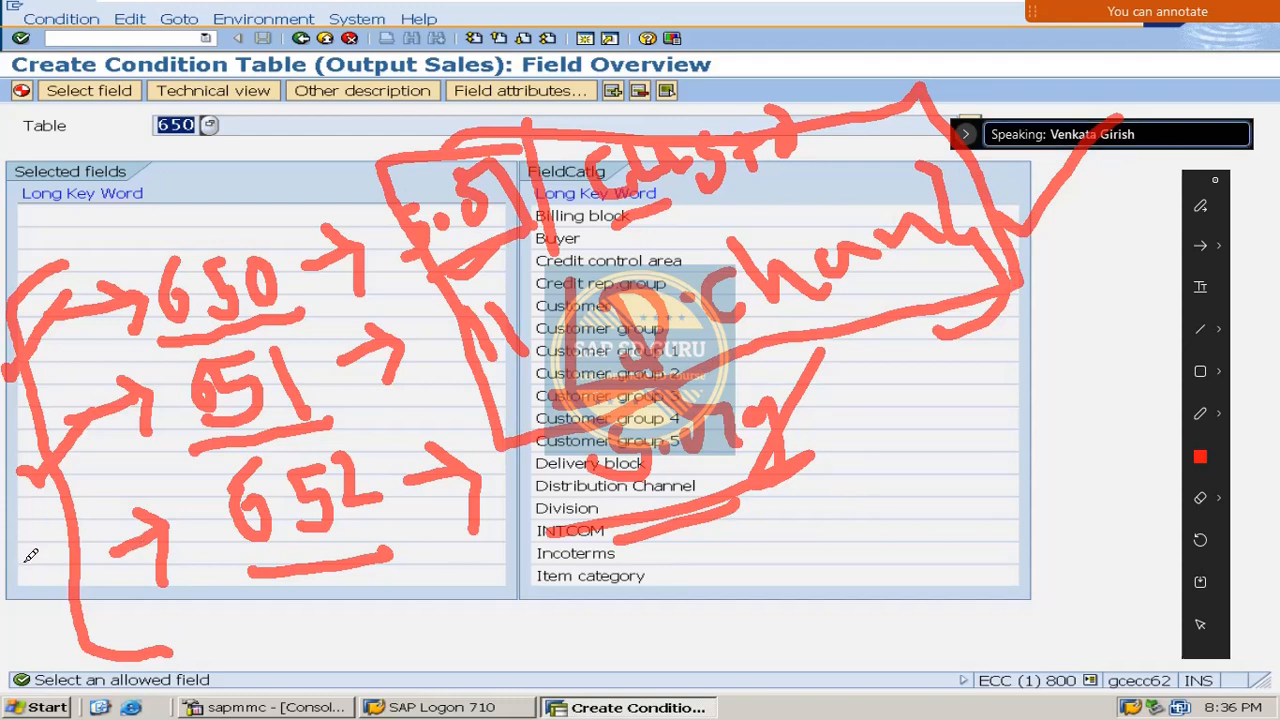
pyautogui.moveTo(22, 555); pyautogui.dragTo(158, 464)
pyautogui.moveTo(693, 602); pyautogui.dragTo(795, 546)
pyautogui.moveTo(725, 610); pyautogui.dragTo(827, 566)
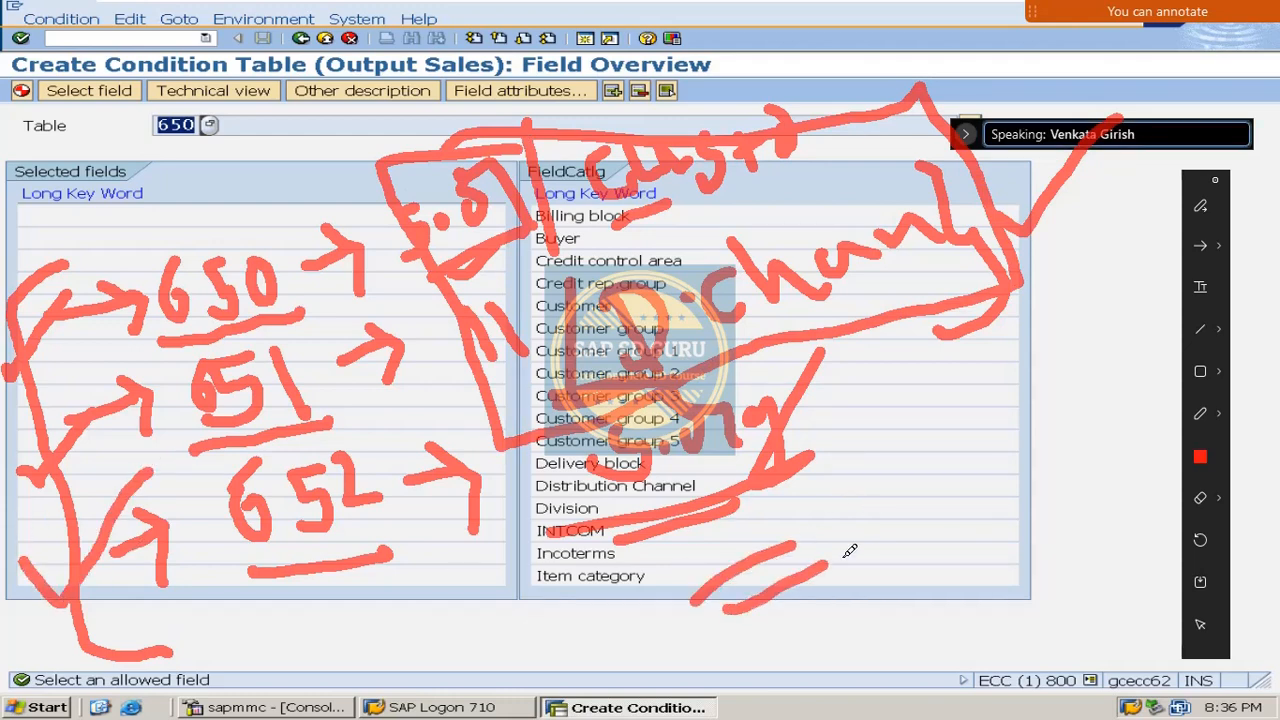
pyautogui.moveTo(855, 375); pyautogui.dragTo(787, 553)
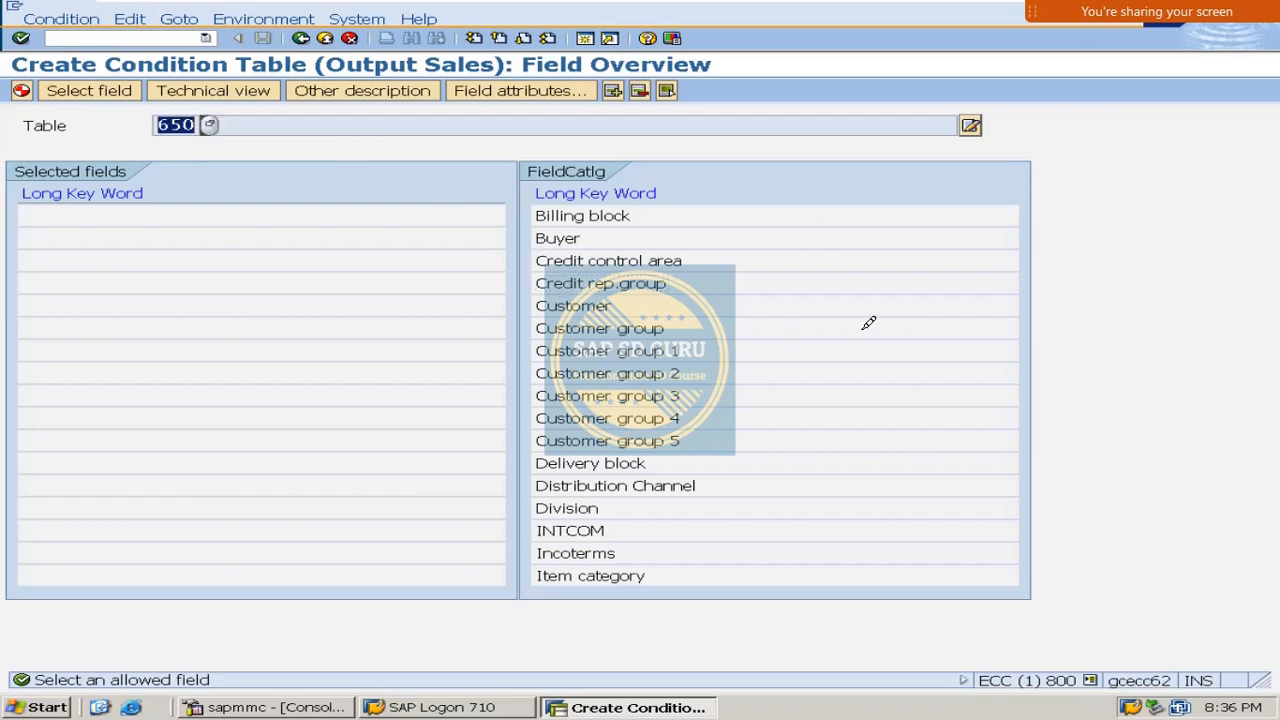
# Add Sales Organization and Customer from the field catalog to the selected fields of condition table 650.
pyautogui.click(776, 370)
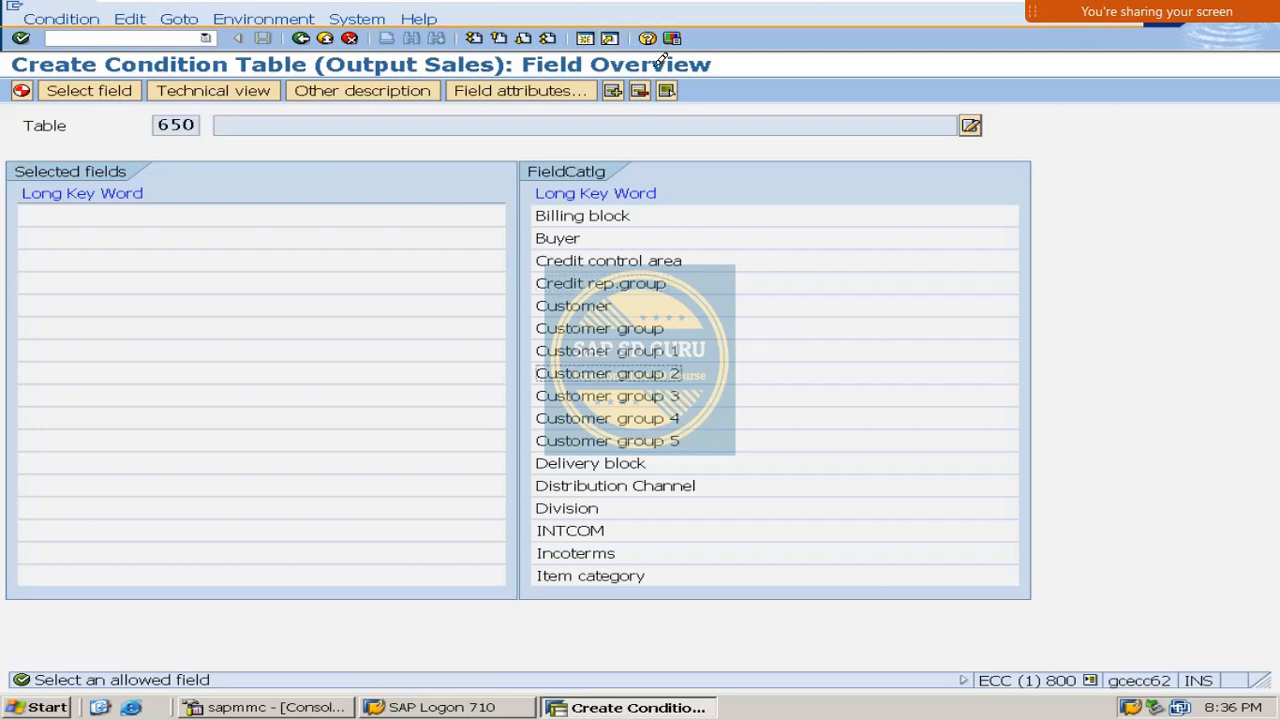
pyautogui.click(524, 37)
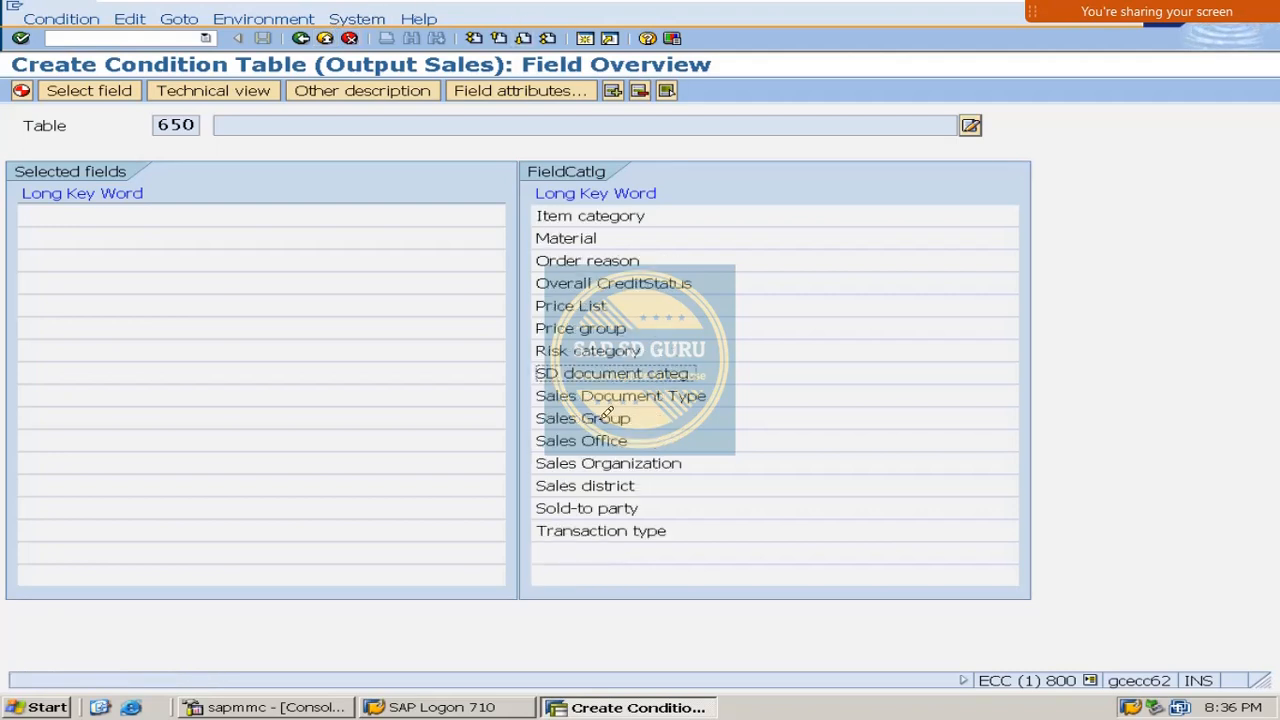
pyautogui.doubleClick(610, 463)
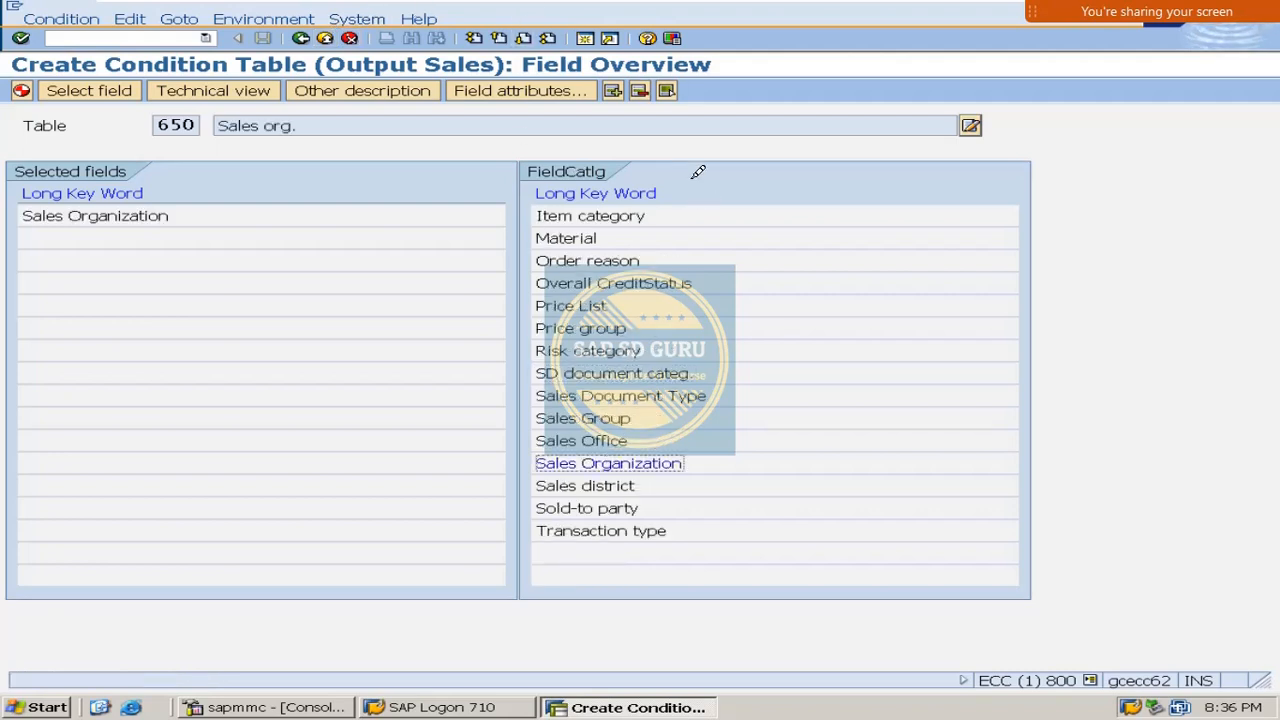
pyautogui.click(499, 37)
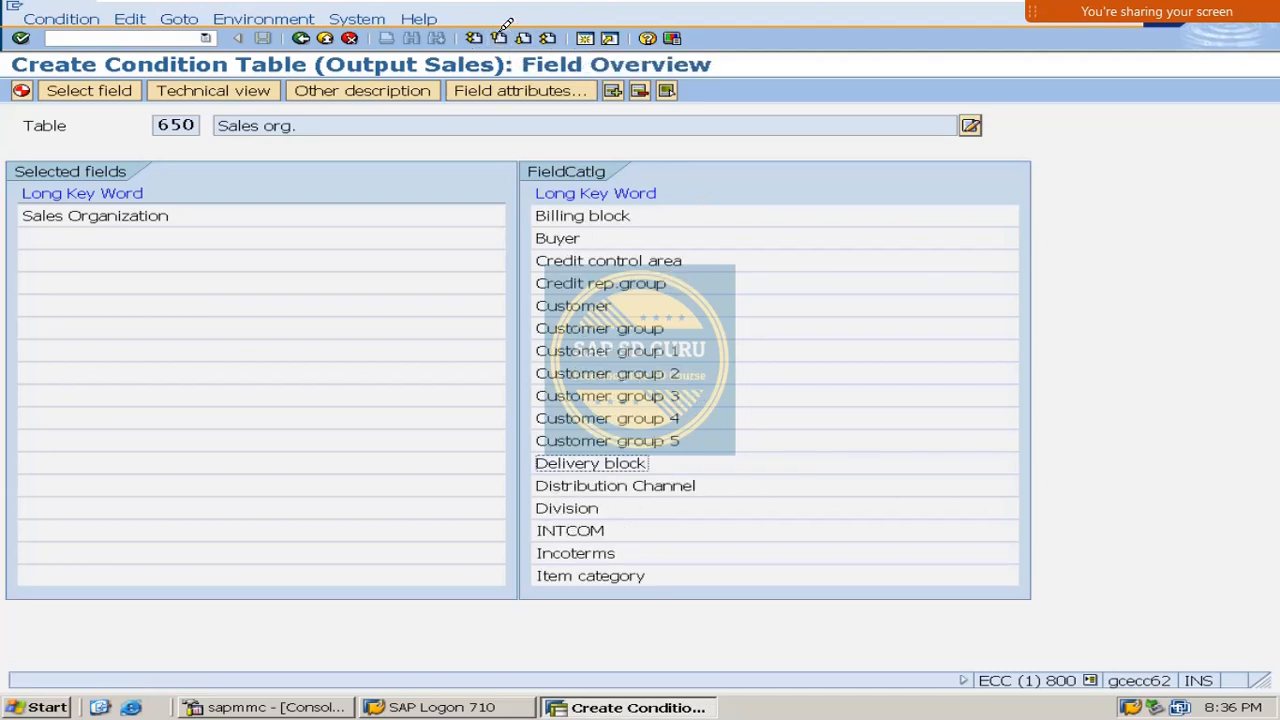
pyautogui.doubleClick(628, 306)
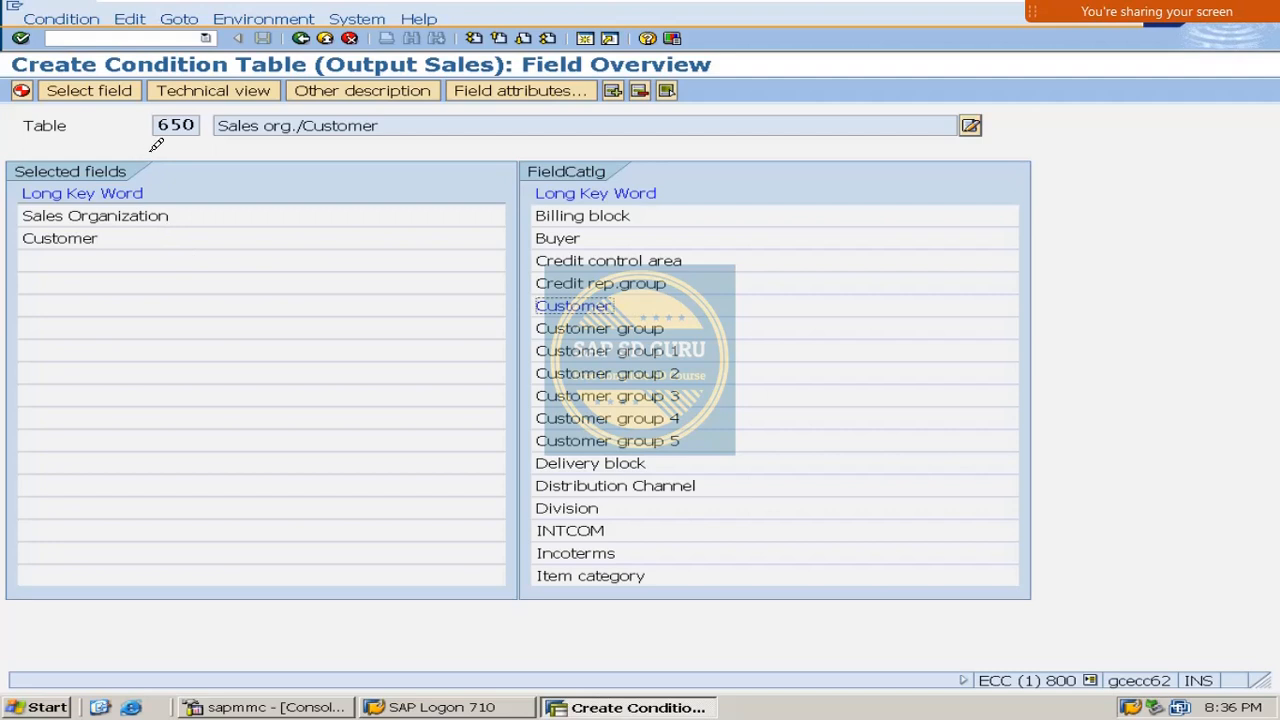
# Review table number 650 and its selected fields, Sales Organization and Customer.
pyautogui.moveTo(167, 120); pyautogui.dragTo(209, 121)
pyautogui.click(265, 191)
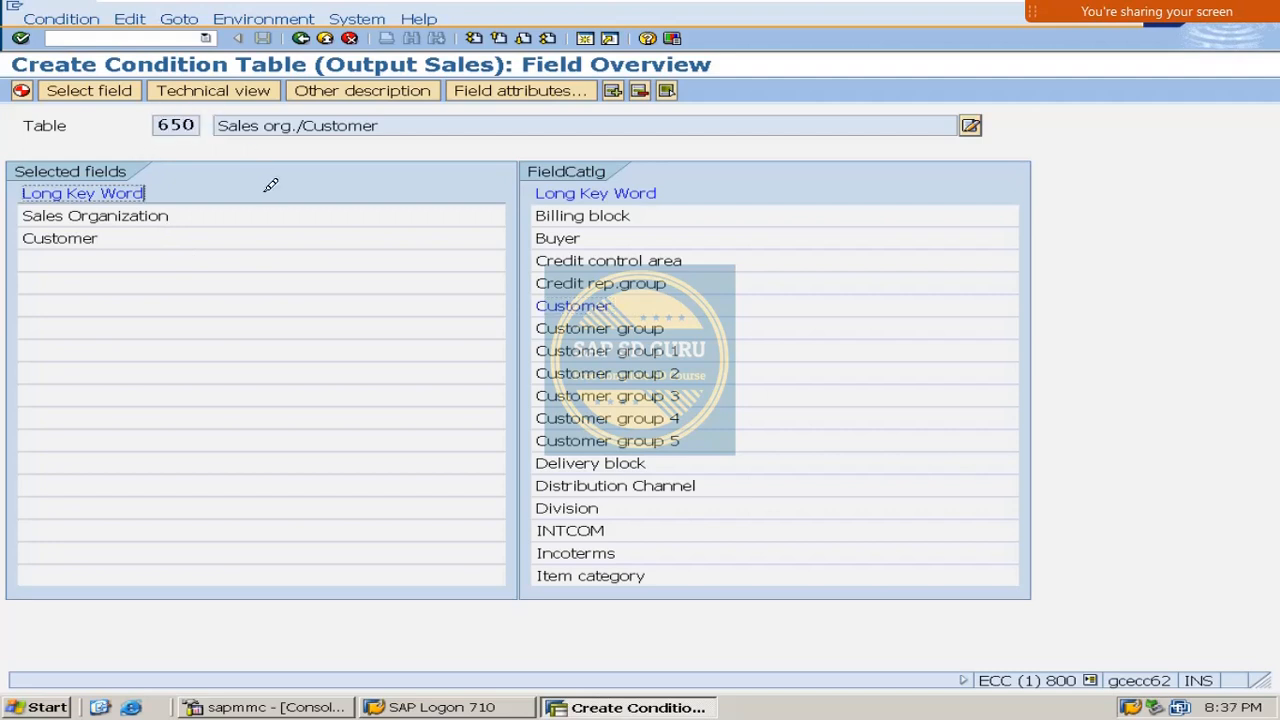
pyautogui.click(98, 218)
pyautogui.click(100, 230)
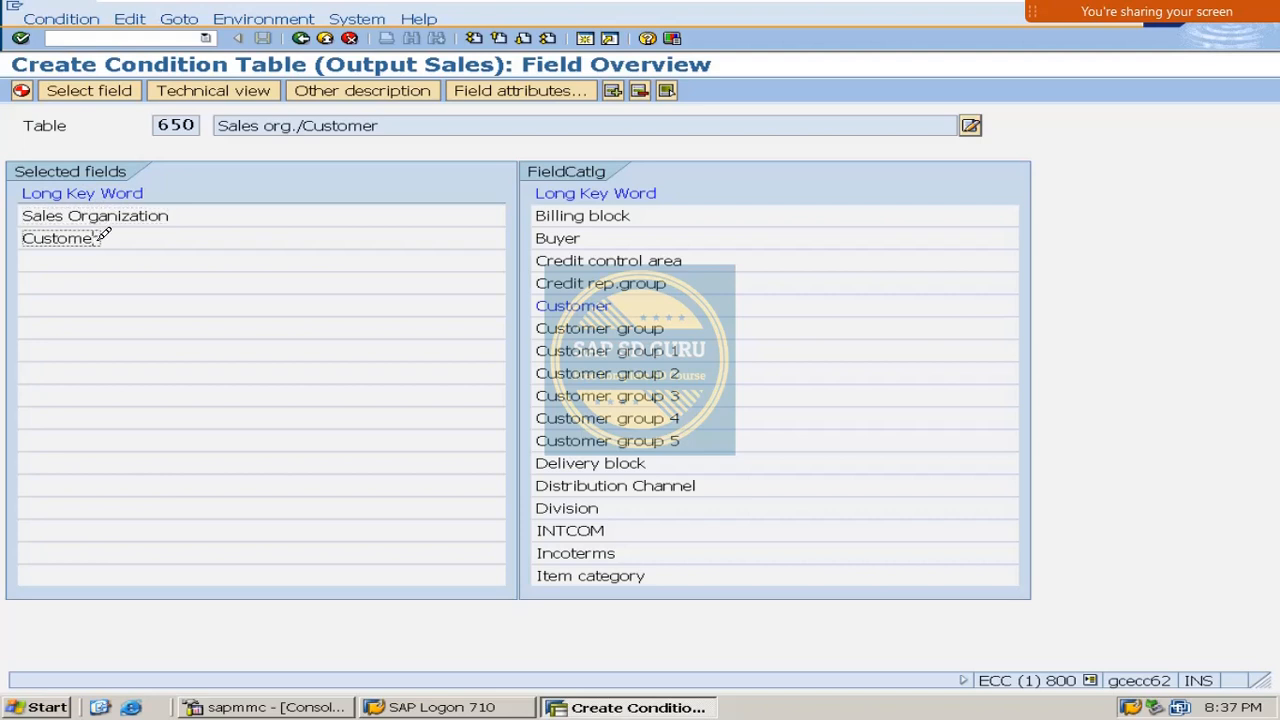
# Generate condition table 650 and confirm the generation.
pyautogui.click(24, 90)
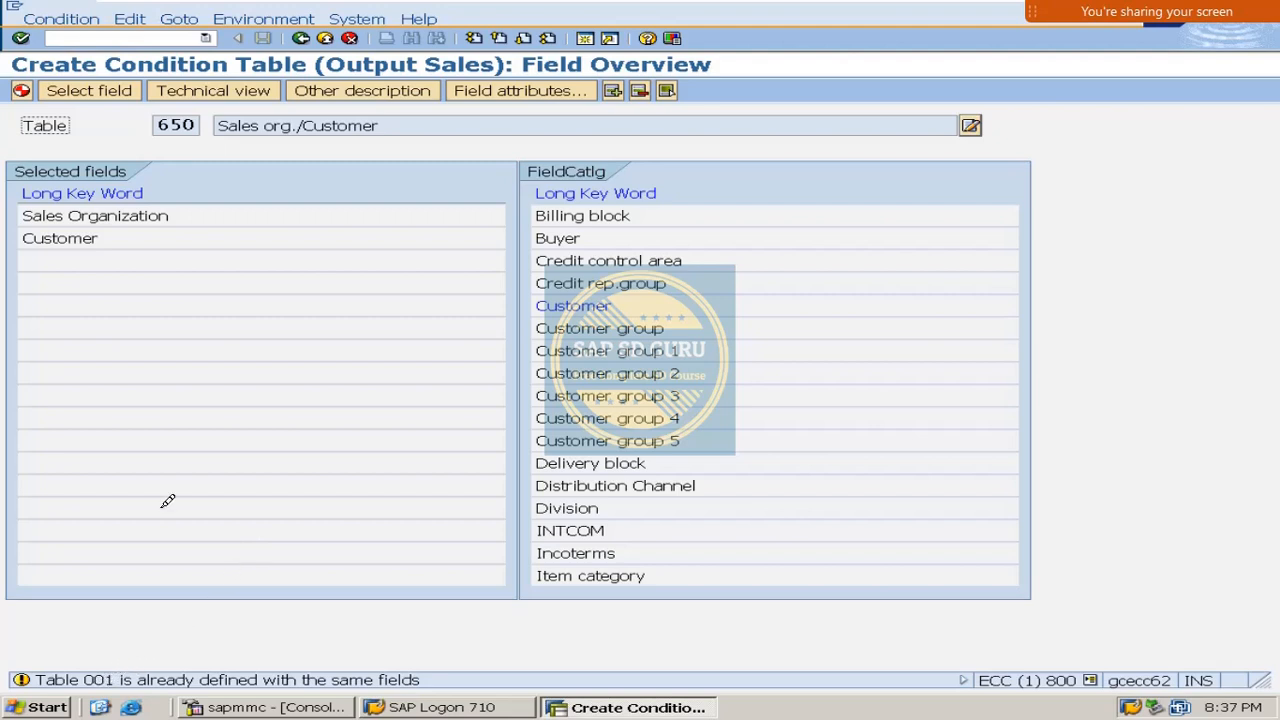
pyautogui.click(24, 90)
pyautogui.click(24, 90)
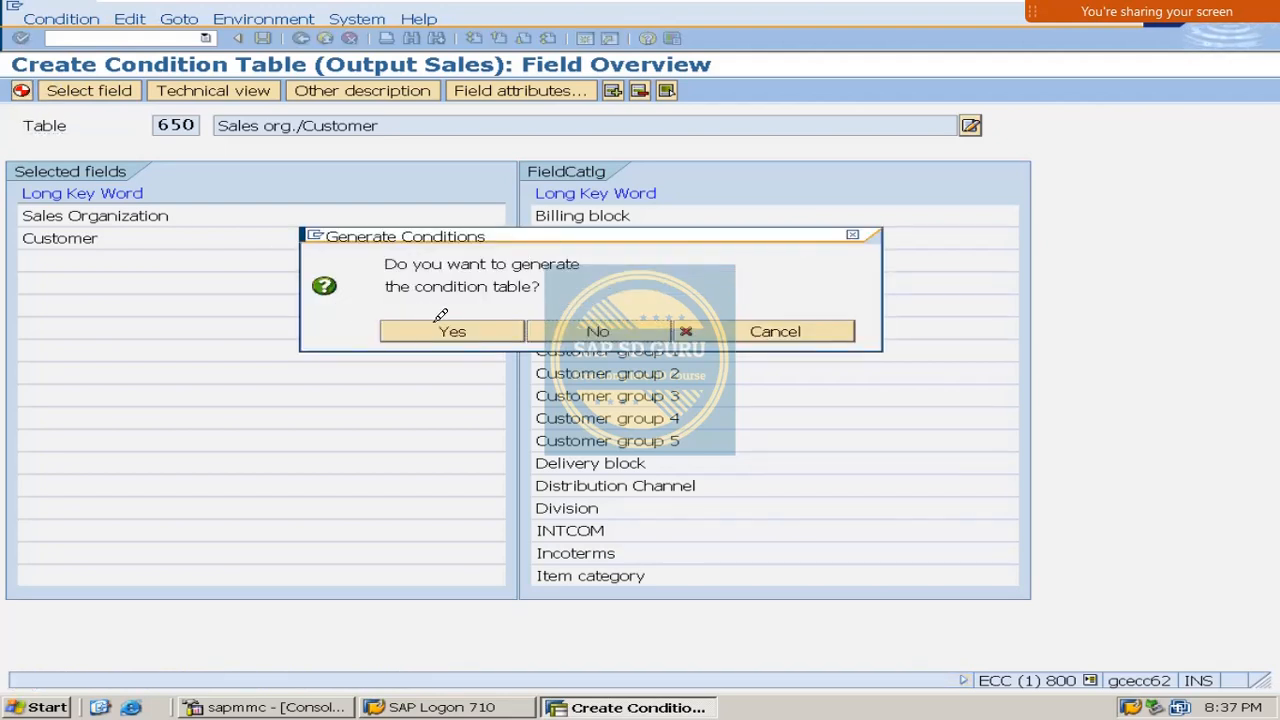
pyautogui.click(447, 329)
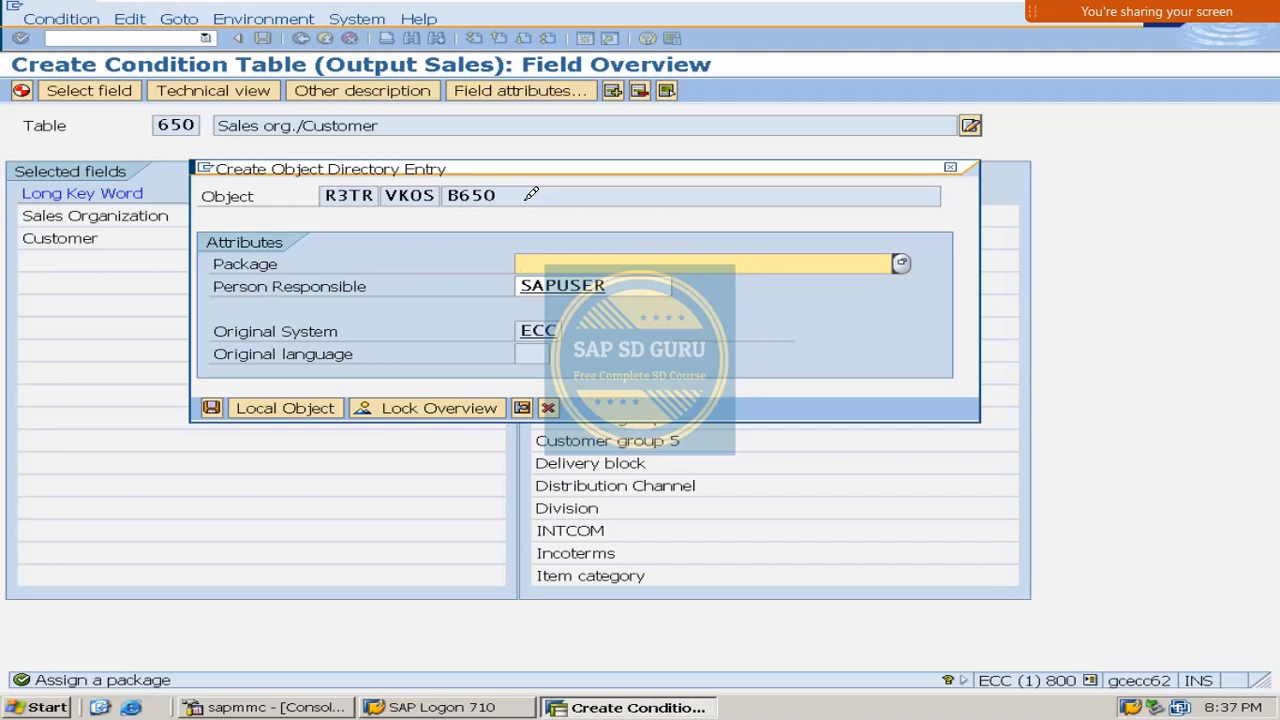
# Highlight object name B650 in the object directory entry and place the cursor in the empty Package field.
pyautogui.click(460, 190)
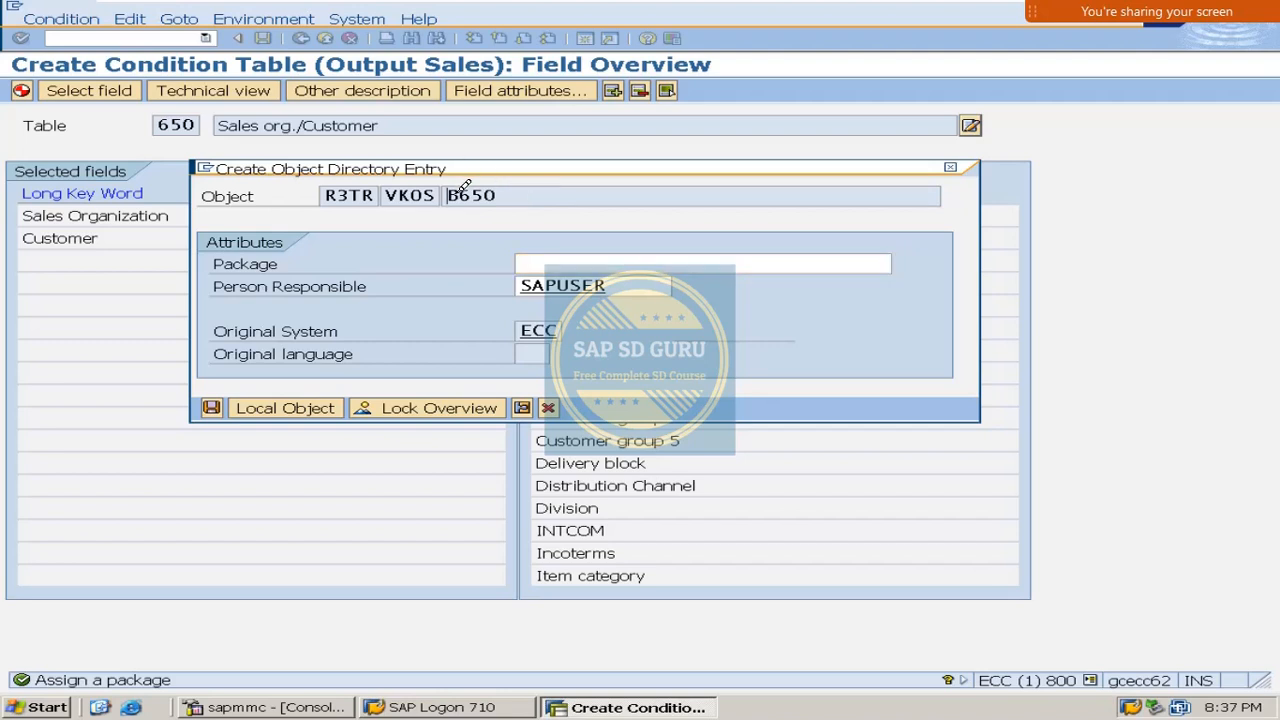
pyautogui.moveTo(460, 198); pyautogui.dragTo(2, 155)
pyautogui.moveTo(505, 195); pyautogui.dragTo(390, 184)
pyautogui.click(460, 204)
pyautogui.doubleClick(462, 193)
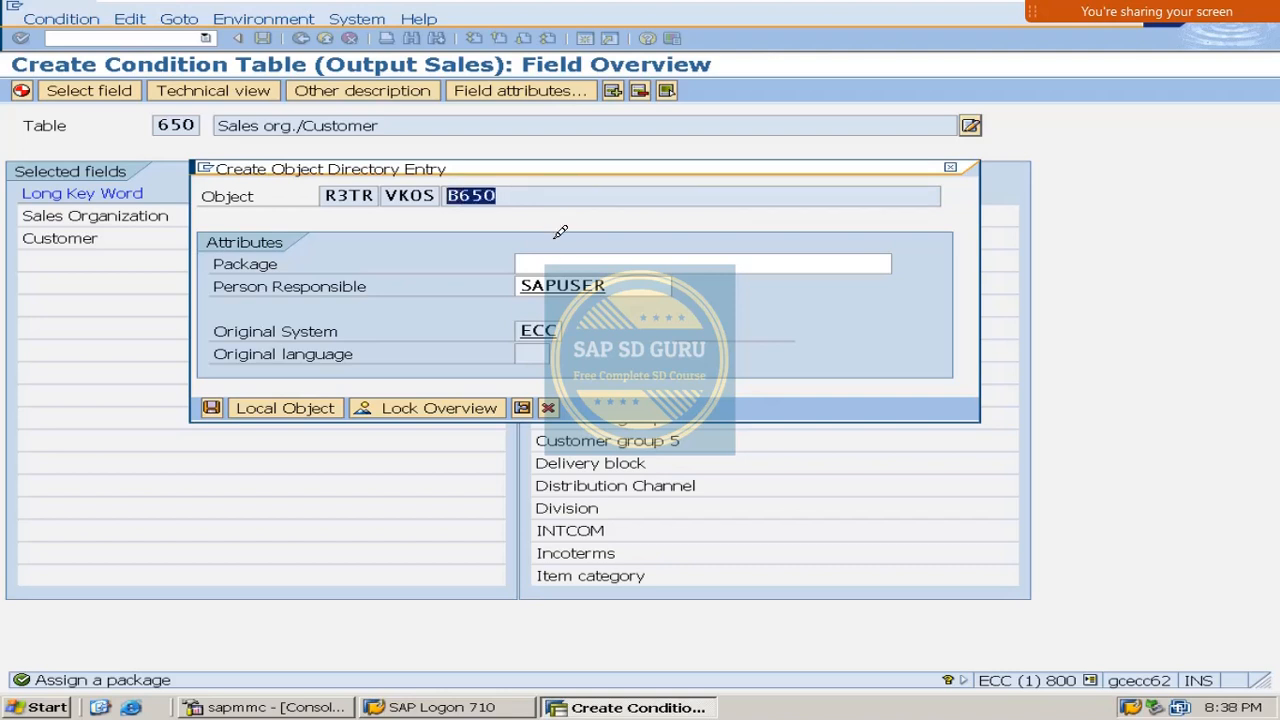
pyautogui.click(540, 258)
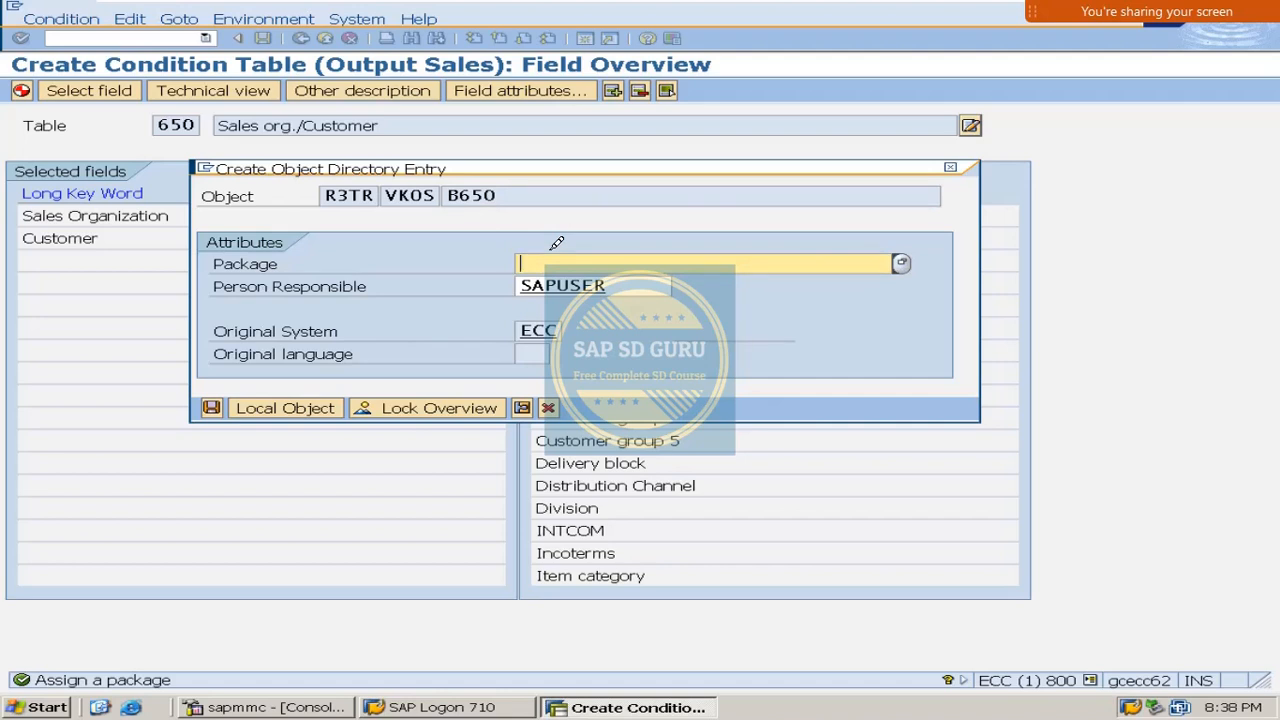
# Assign object B650 to package ZSD0, accept workbench request ECCK900007 and return from the generation log.
pyautogui.write('Z')
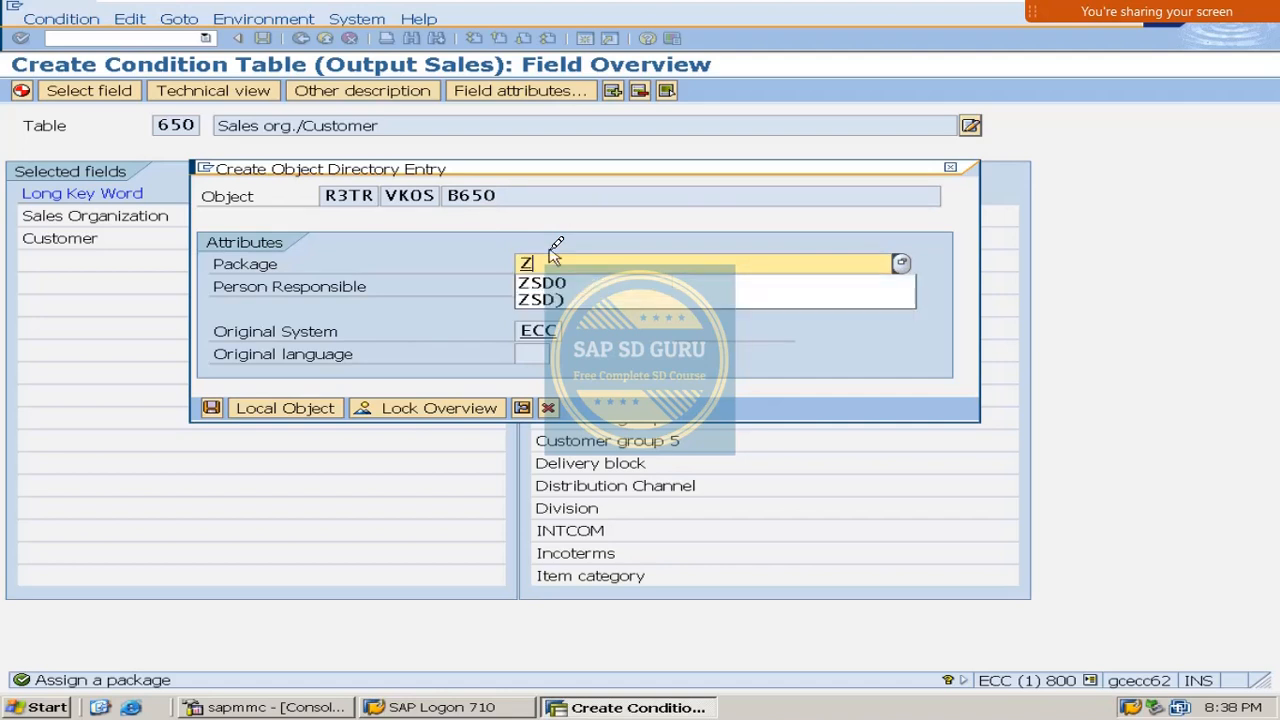
pyautogui.write('SD0')
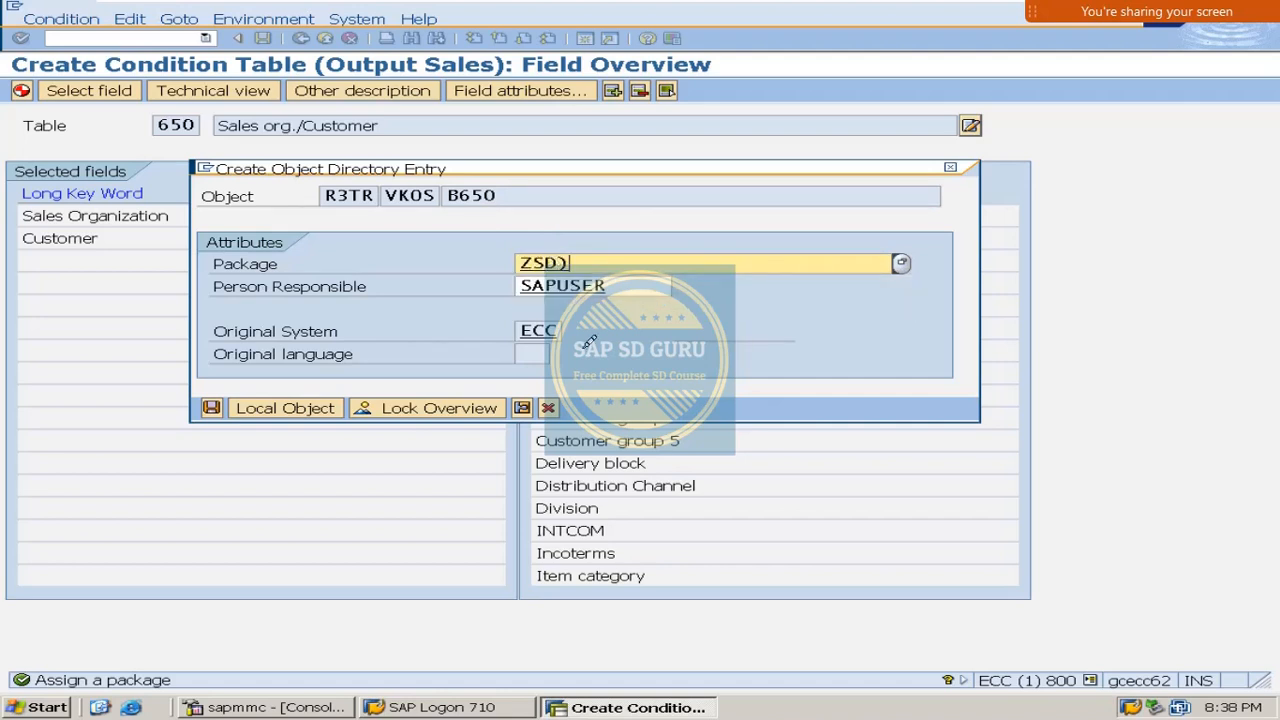
pyautogui.press('BackSpace')
pyautogui.write('0')
pyautogui.press('Return')
pyautogui.press('Return')
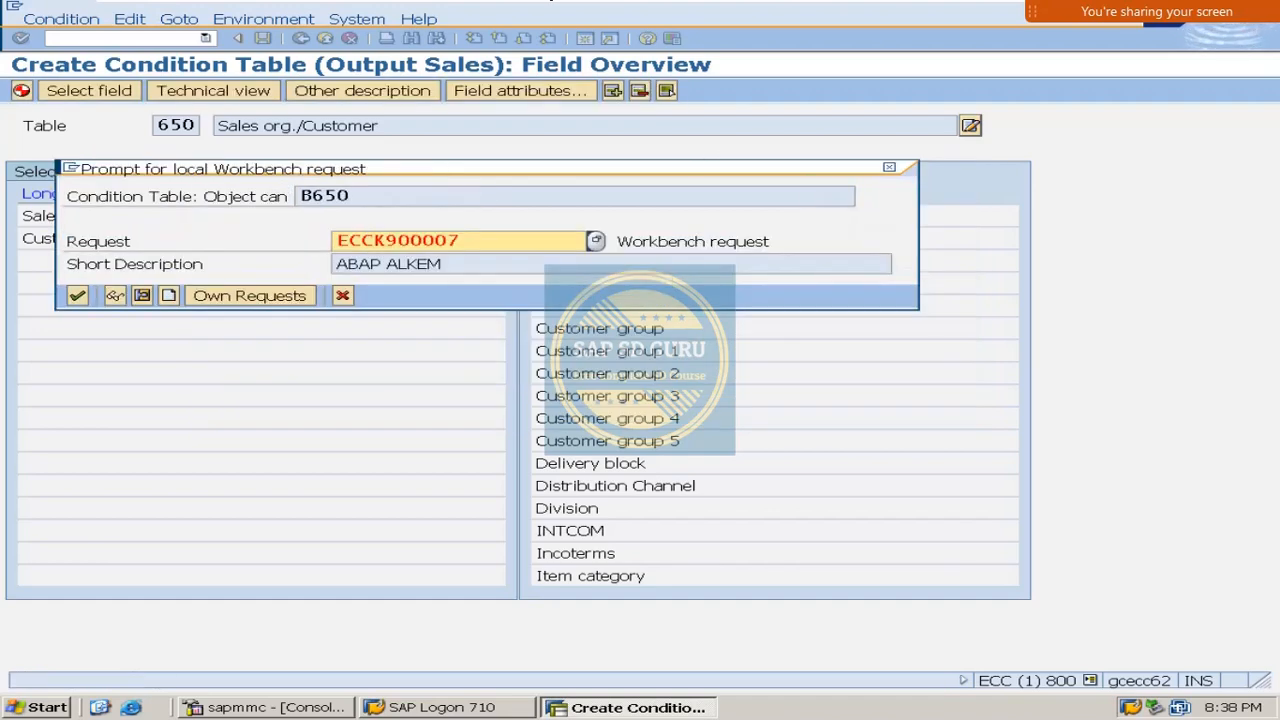
pyautogui.click(84, 290)
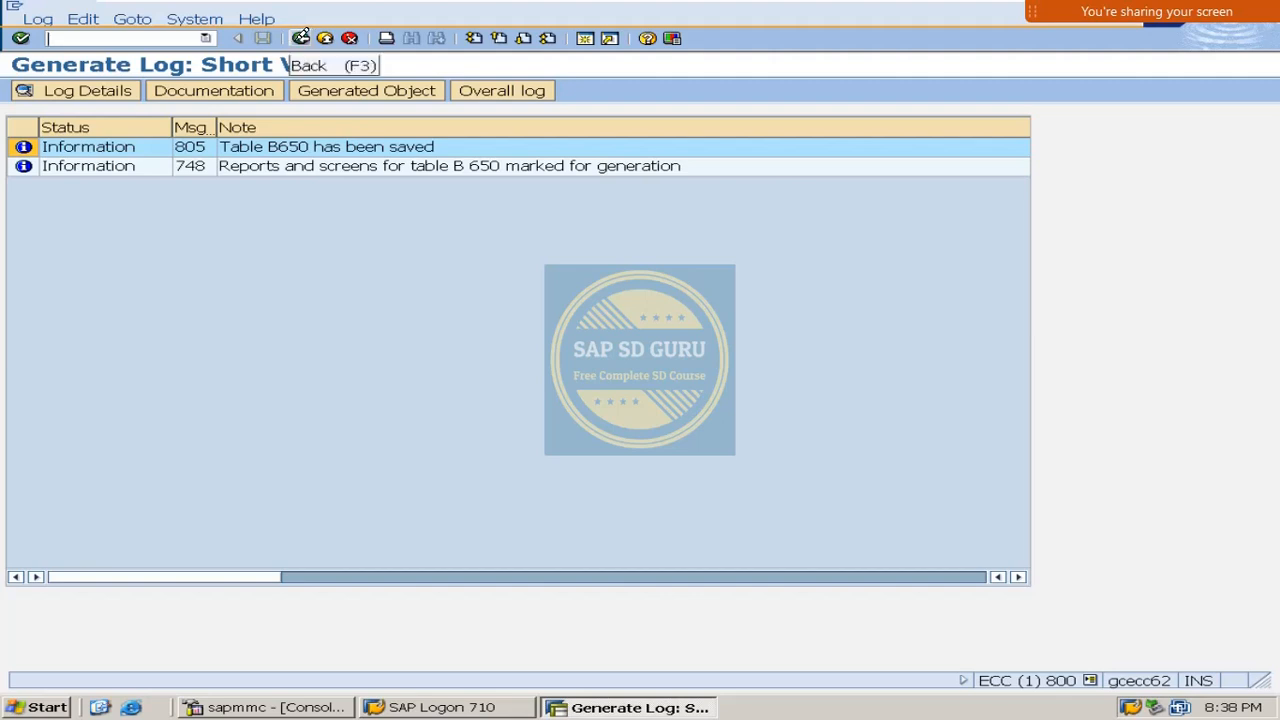
pyautogui.click(300, 37)
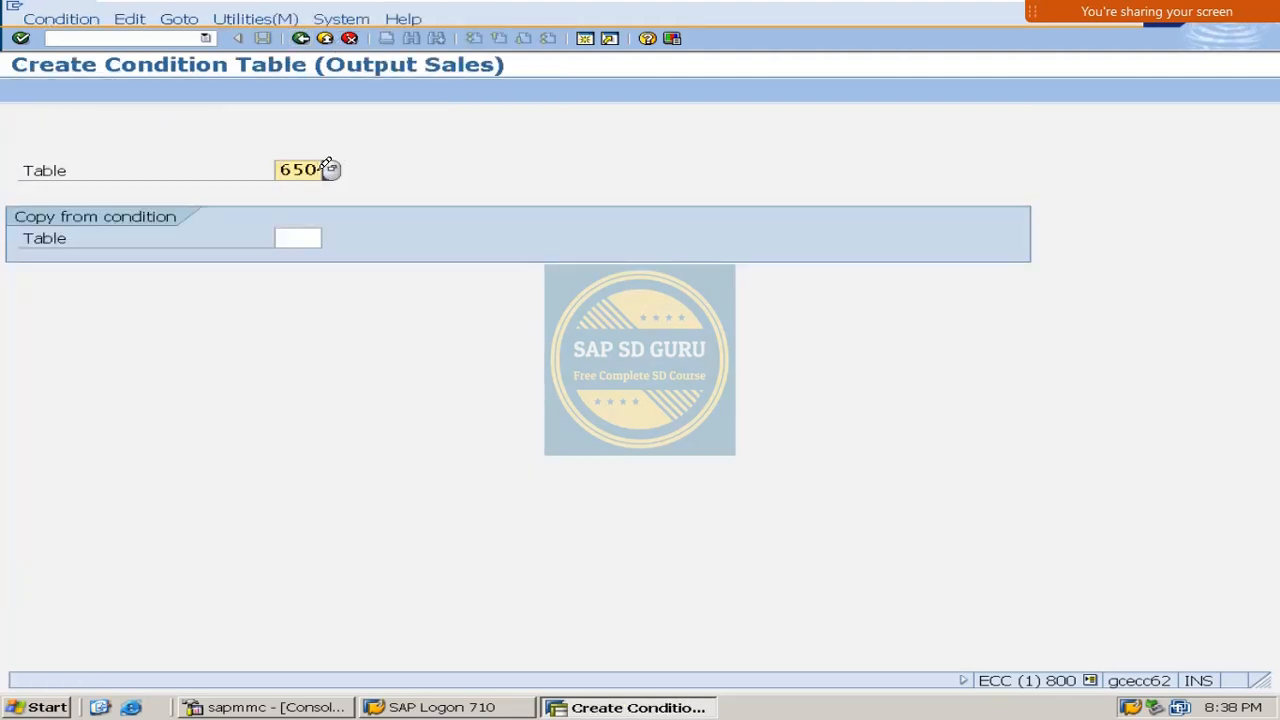
# Start creating a new output condition table with the number 651.
pyautogui.click(322, 169)
pyautogui.press('BackSpace')
pyautogui.write('1')
pyautogui.press('Return')
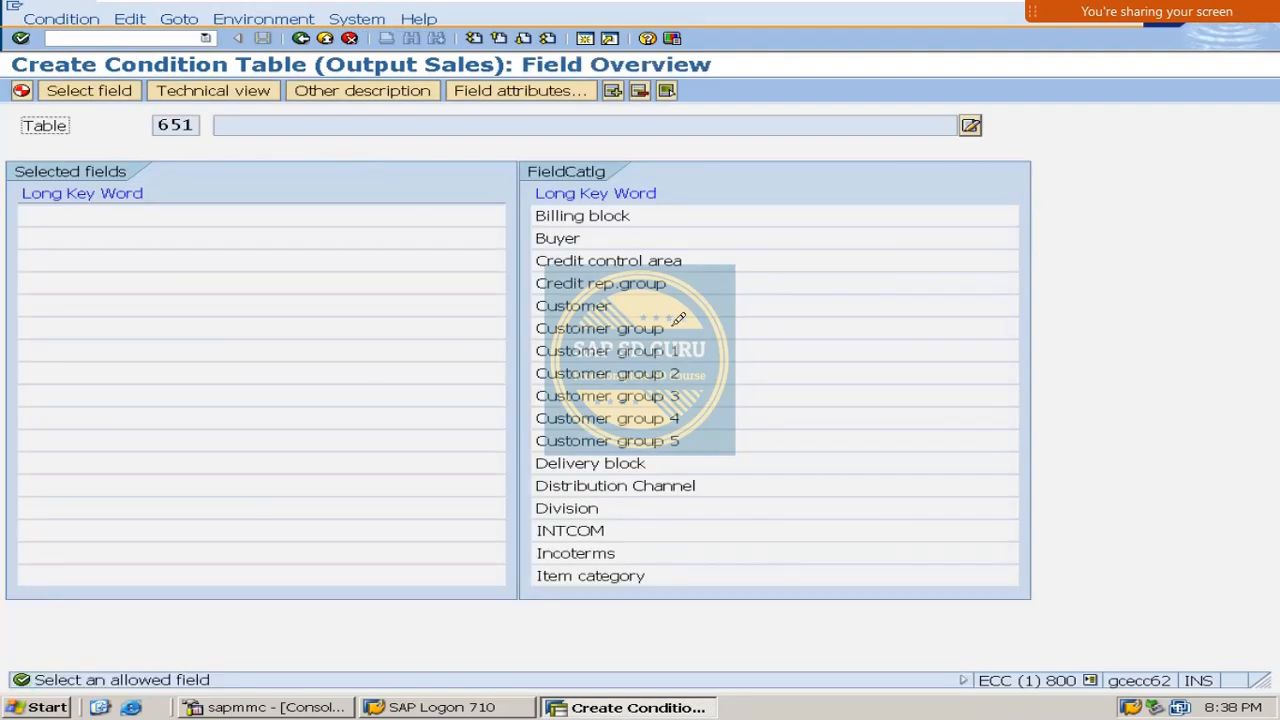
# Add Sales Organization and Distribution Channel from the field catalog to the selected fields of condition table 651.
pyautogui.click(526, 36)
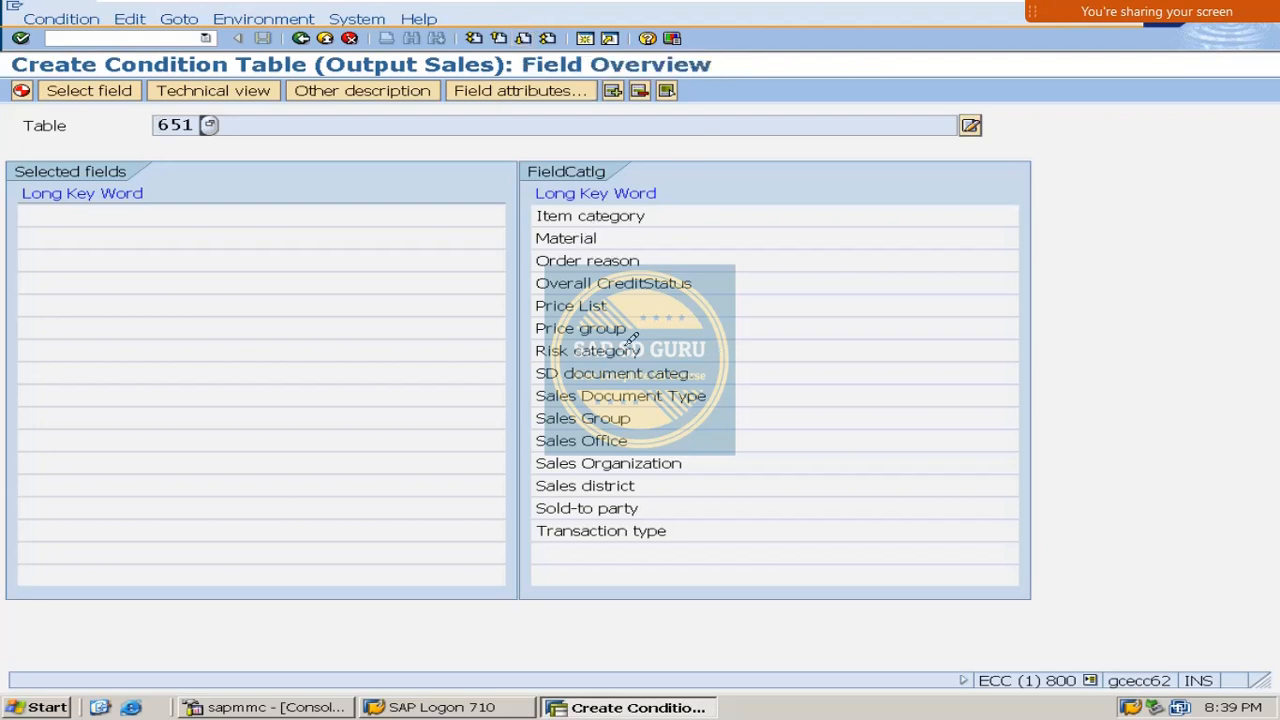
pyautogui.click(673, 234)
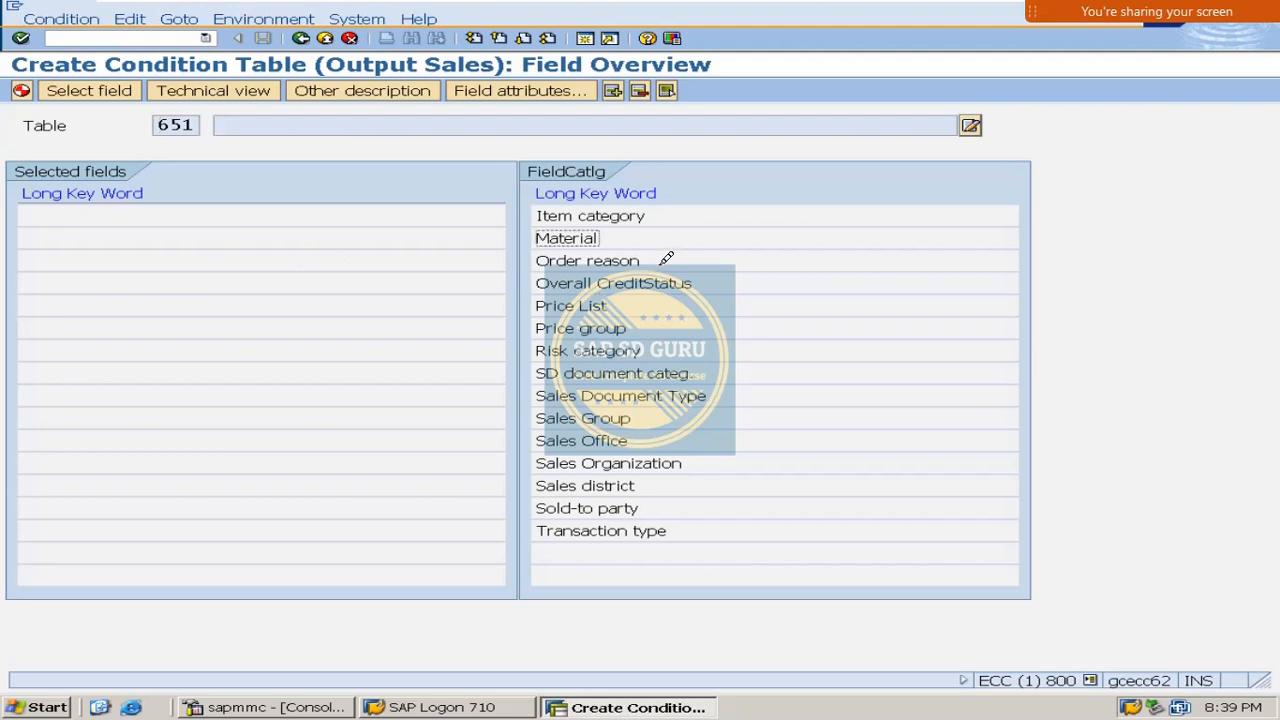
pyautogui.doubleClick(620, 463)
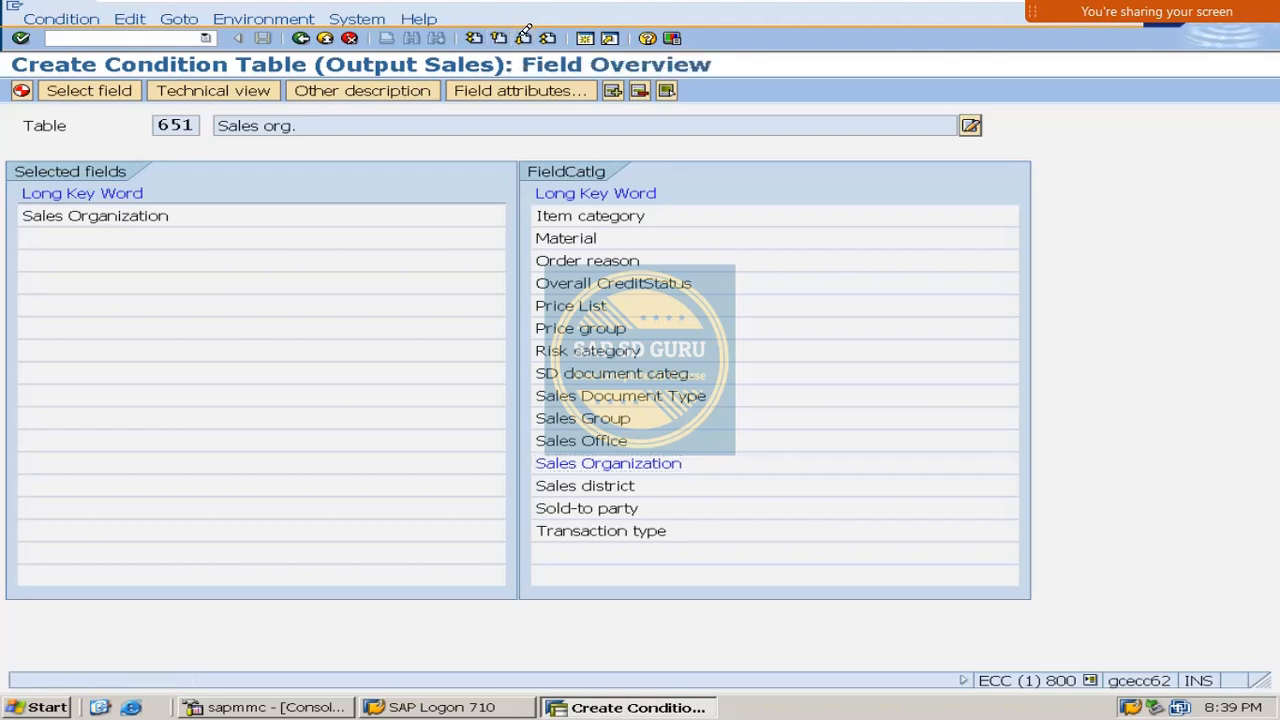
pyautogui.click(507, 30)
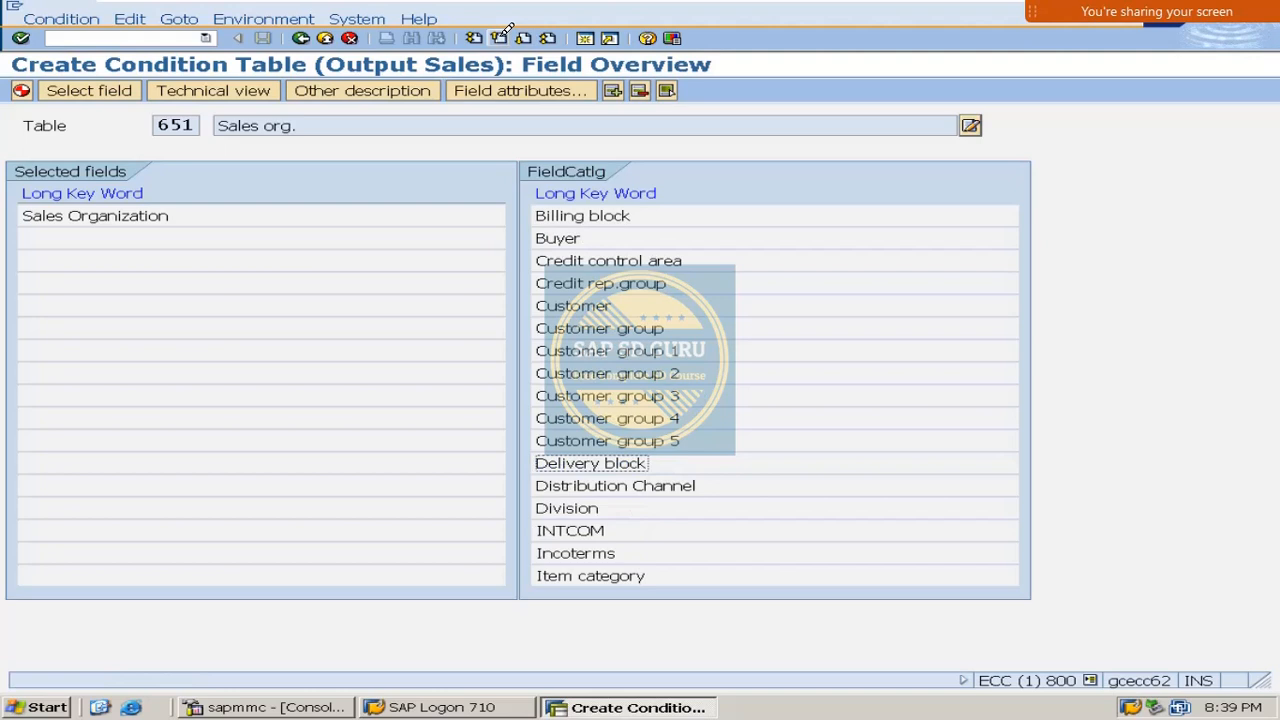
pyautogui.click(590, 253)
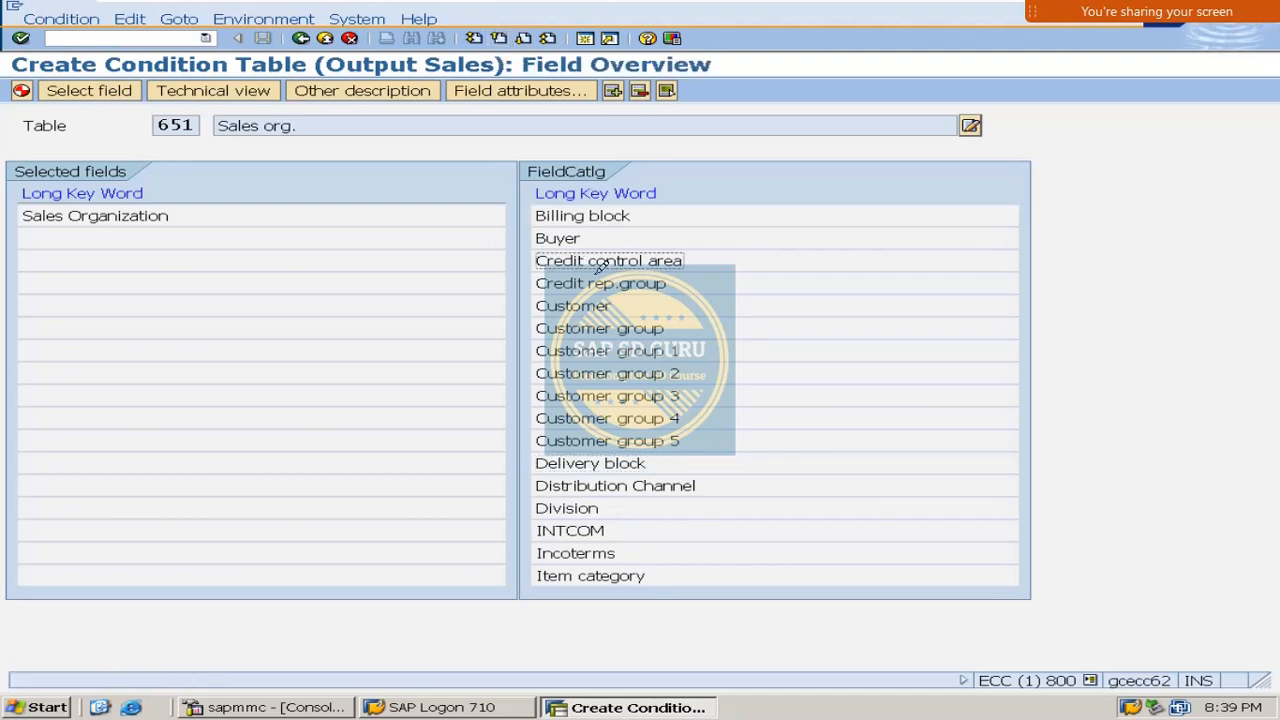
pyautogui.doubleClick(616, 485)
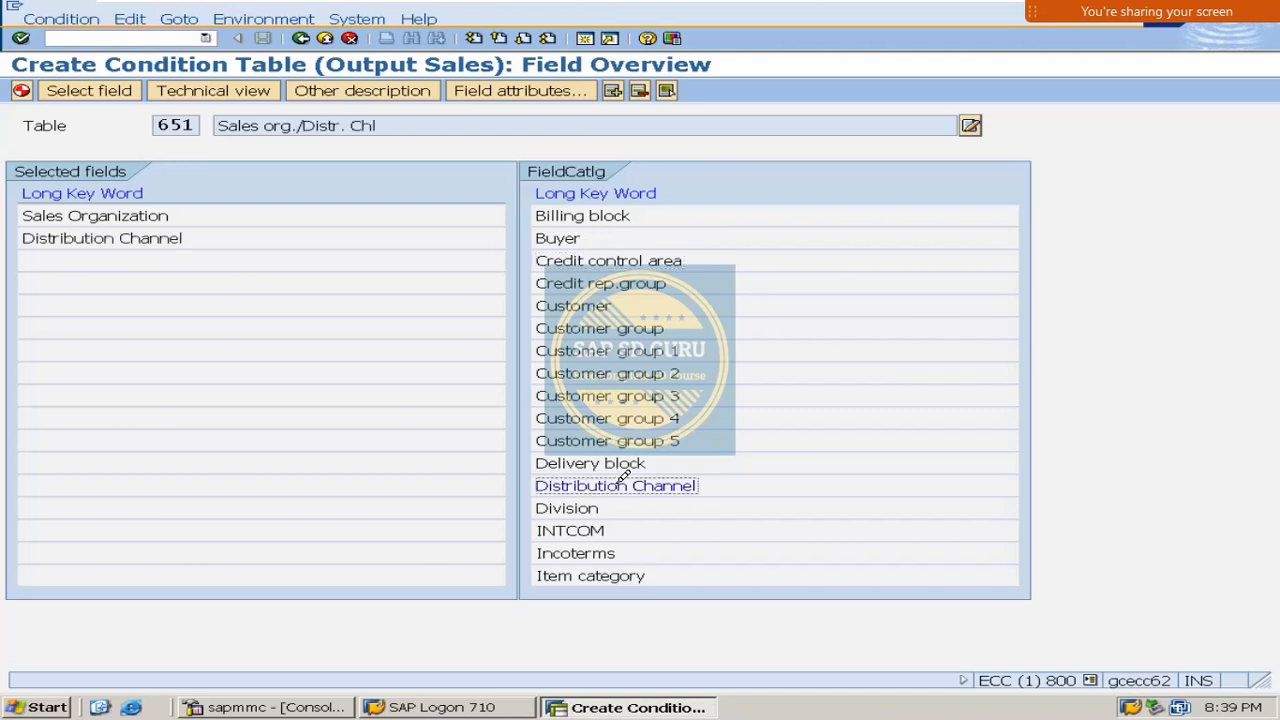
pyautogui.click(118, 217)
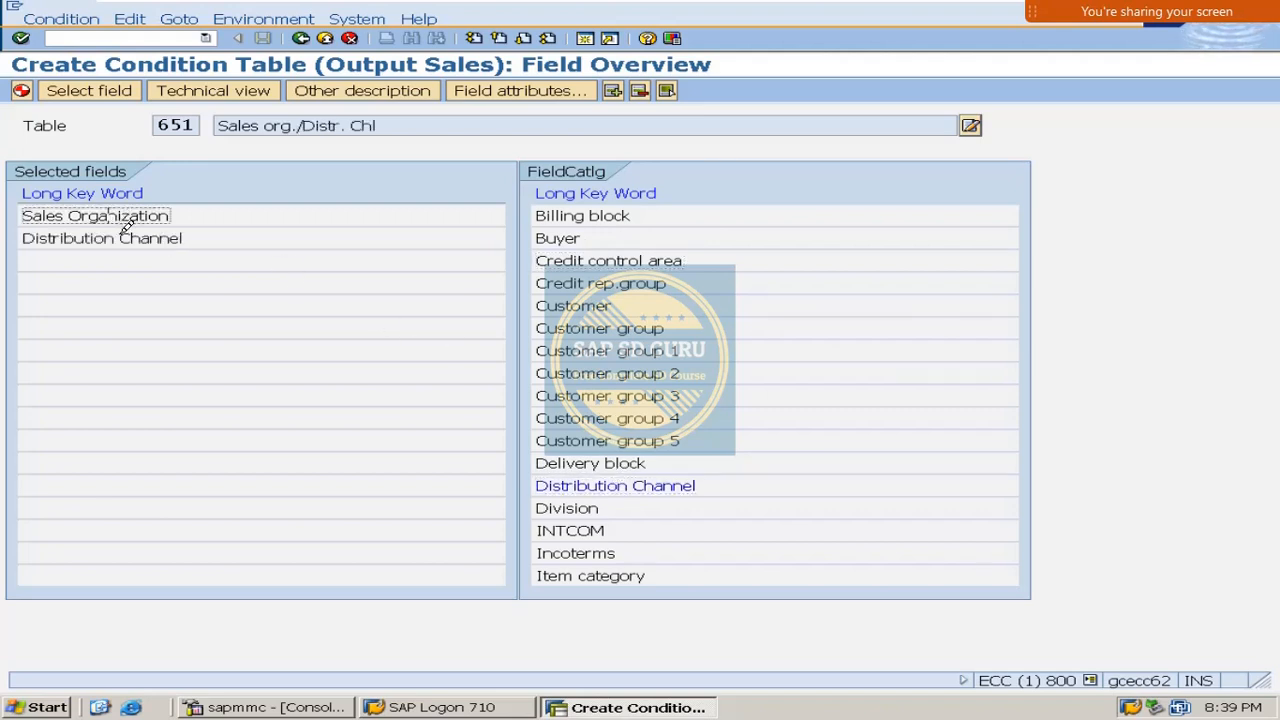
pyautogui.click(118, 238)
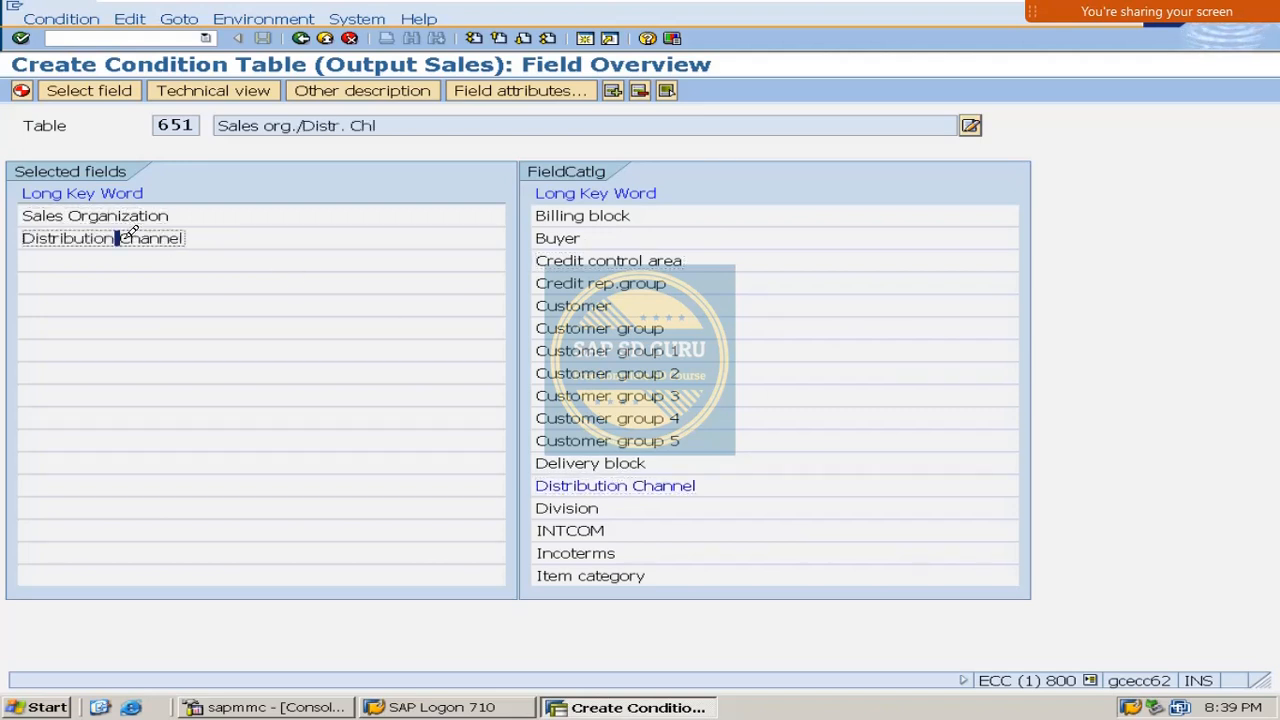
# Generate condition table 651, saving it in package ZSD0 with workbench request ECCK900007, and leave the generation log.
pyautogui.click(26, 88)
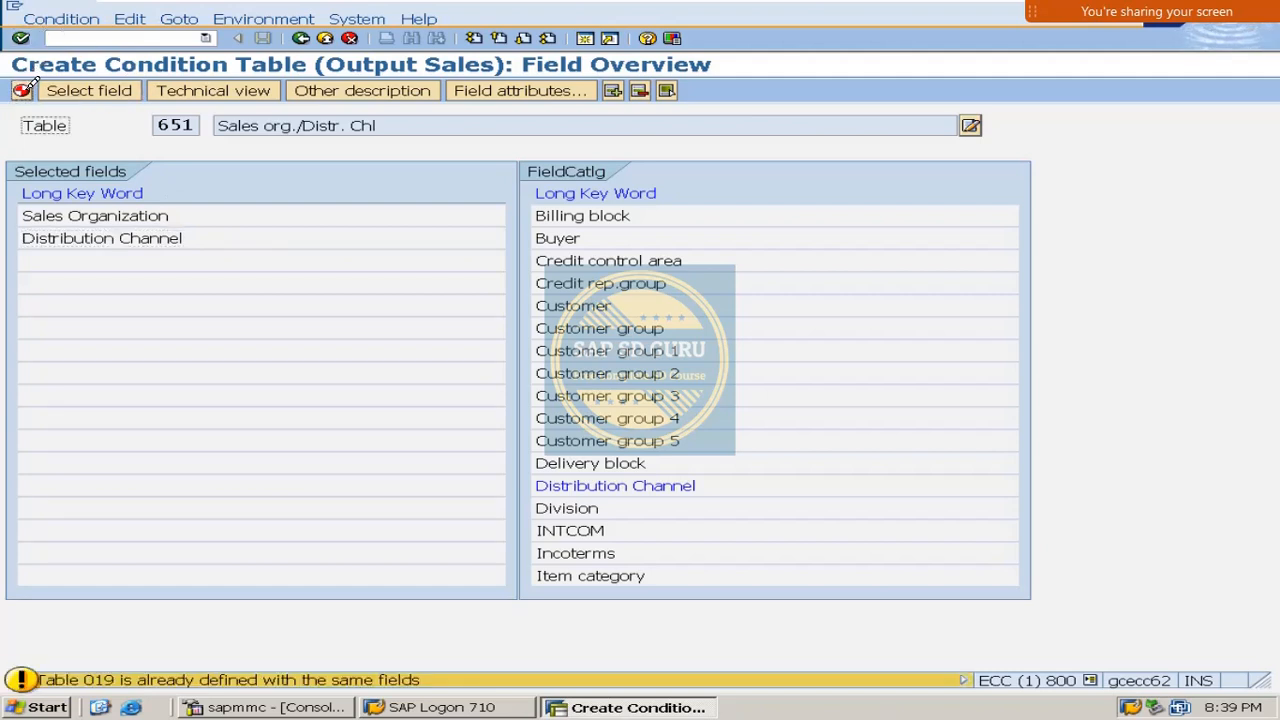
pyautogui.press('Return')
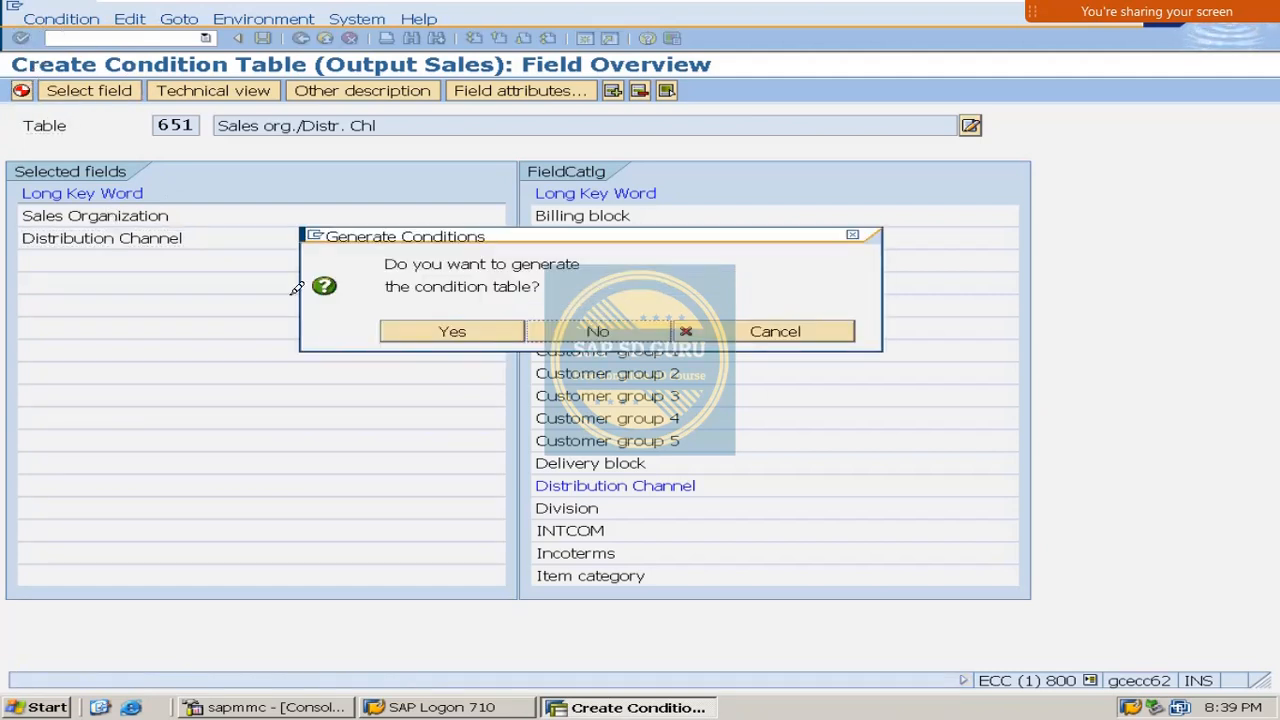
pyautogui.click(513, 328)
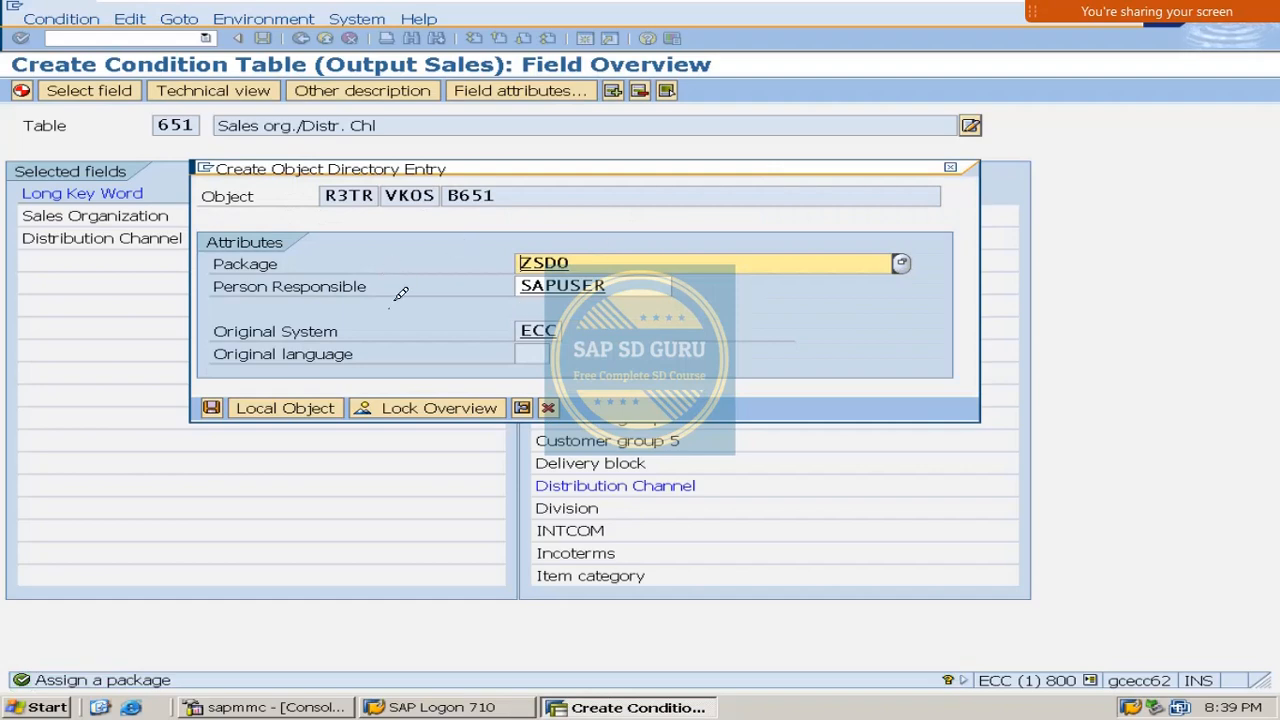
pyautogui.click(212, 405)
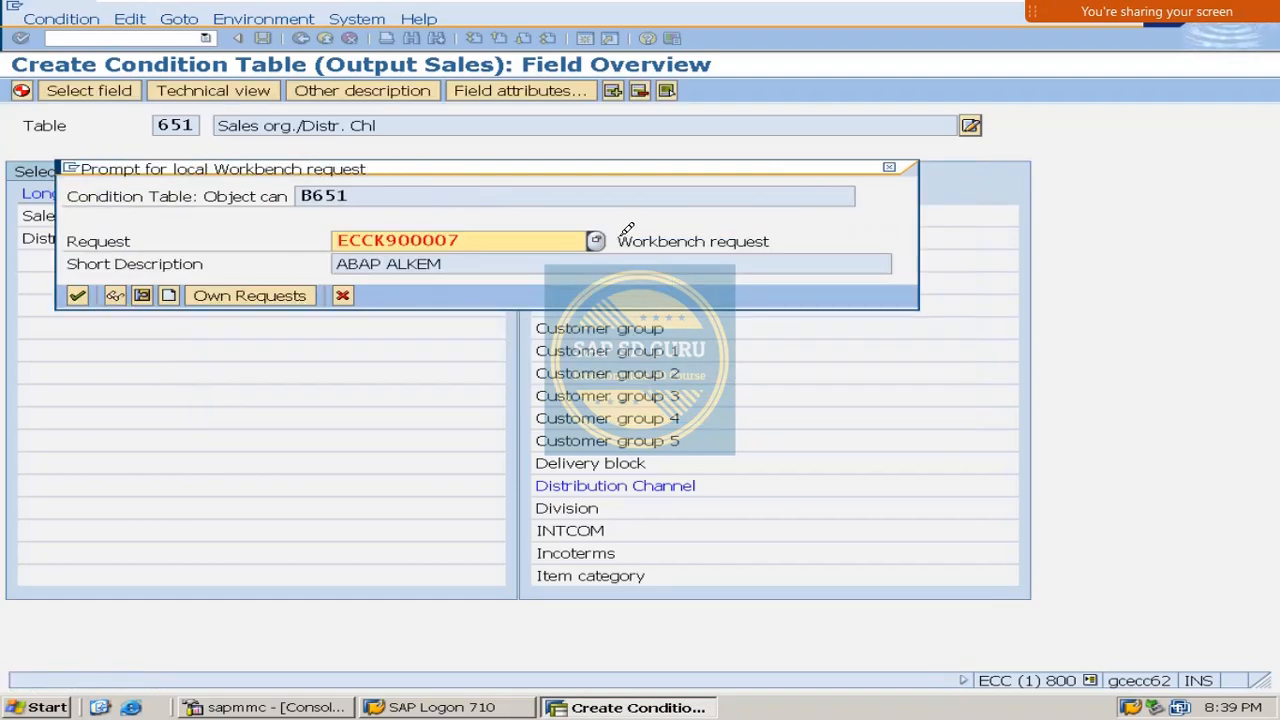
pyautogui.moveTo(617, 241); pyautogui.dragTo(820, 245)
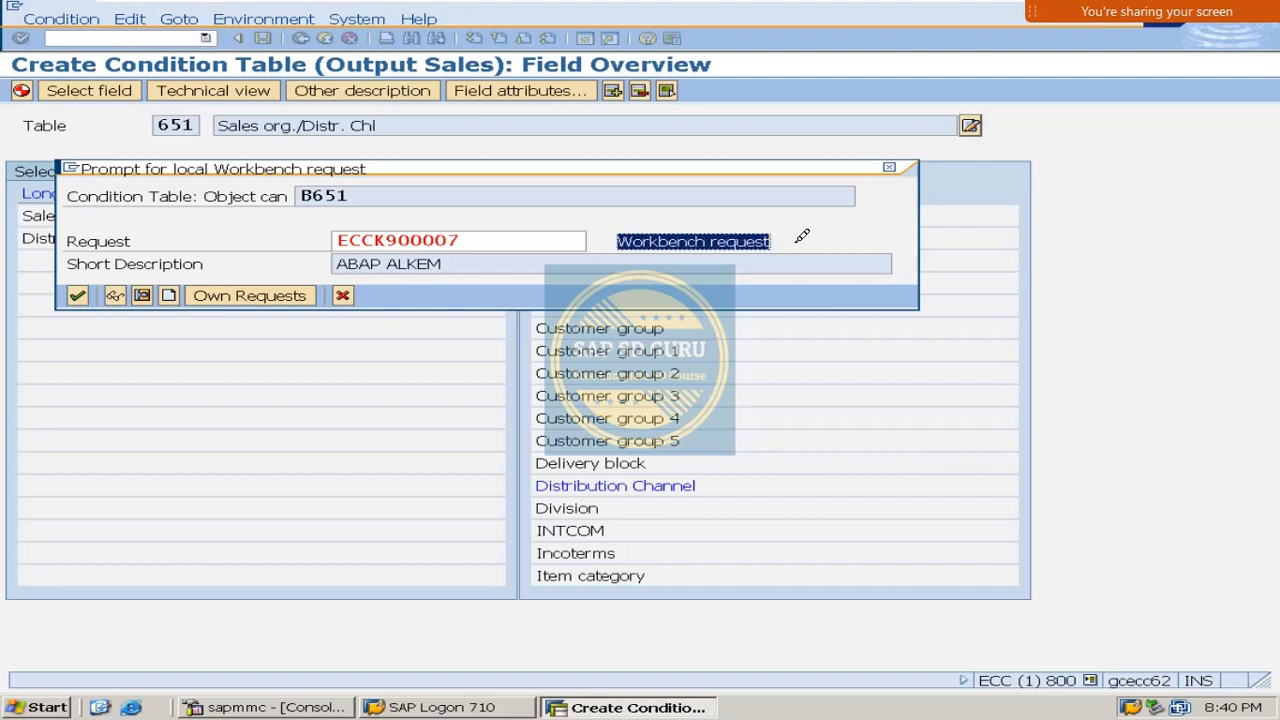
pyautogui.click(80, 294)
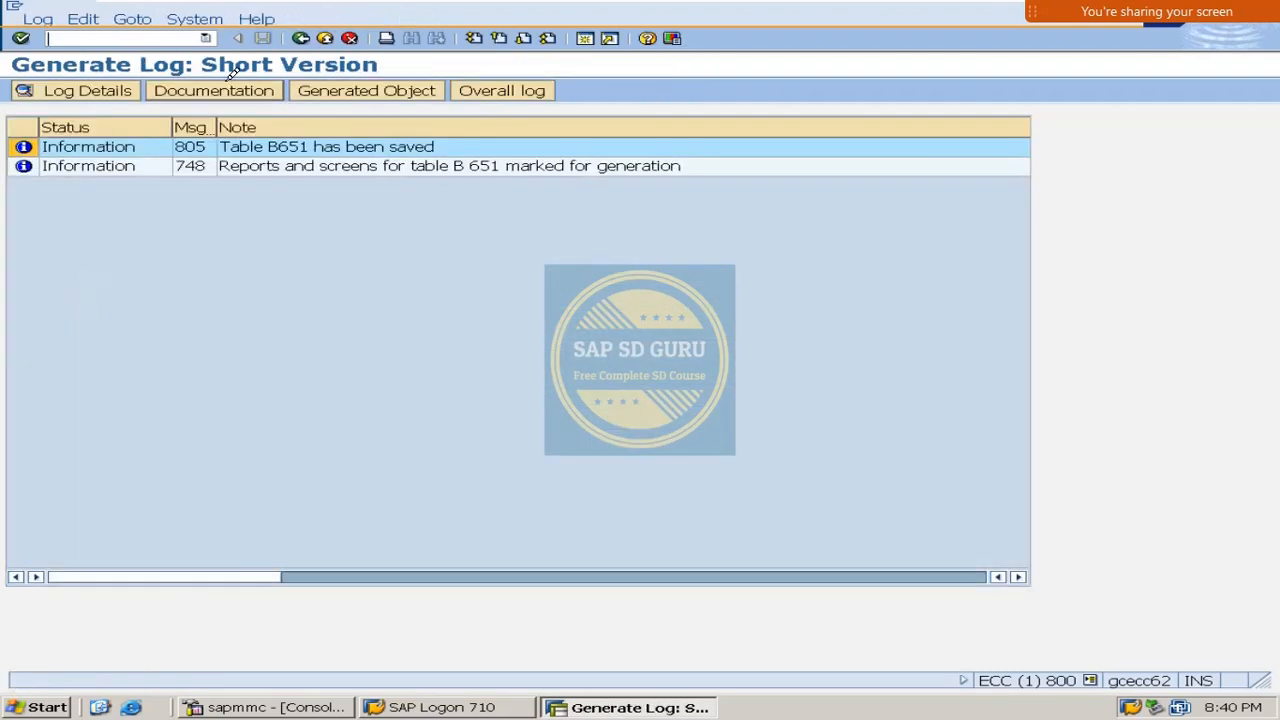
pyautogui.click(301, 38)
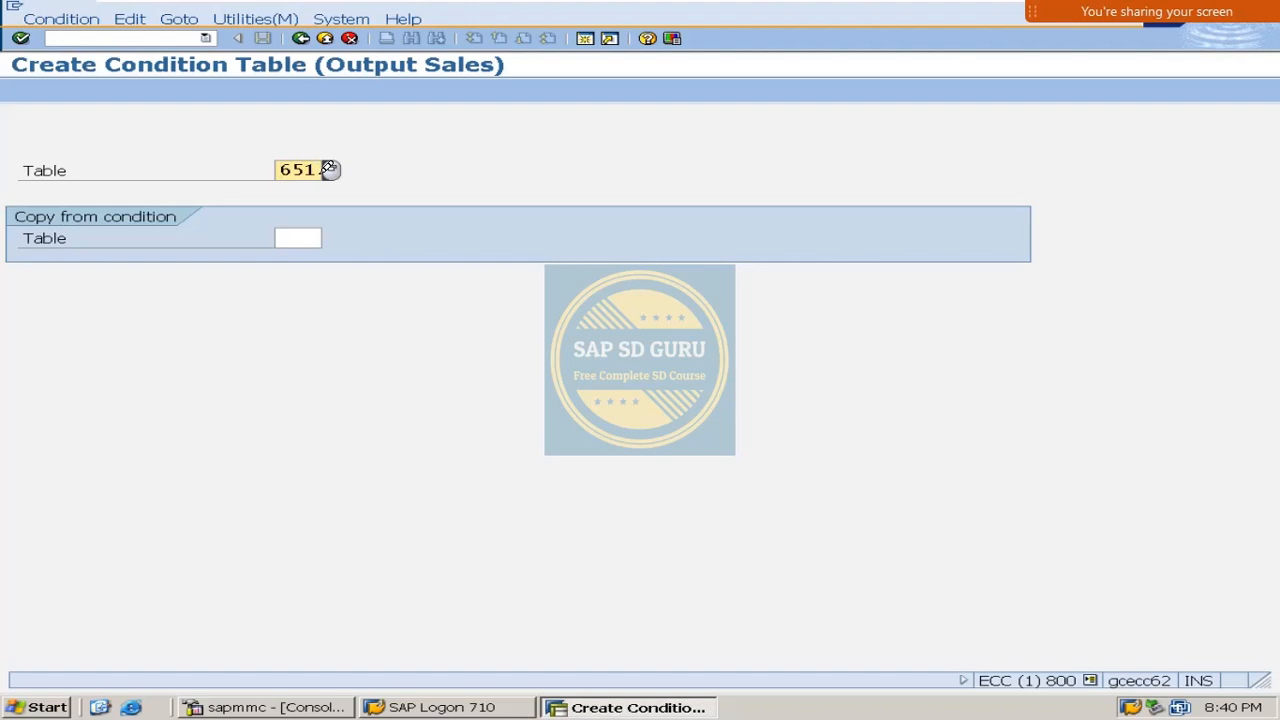
# Create output condition table 652 with Sales Organization from the field catalog as its selected field.
pyautogui.click(318, 170)
pyautogui.press('BackSpace')
pyautogui.write('2')
pyautogui.press('Return')
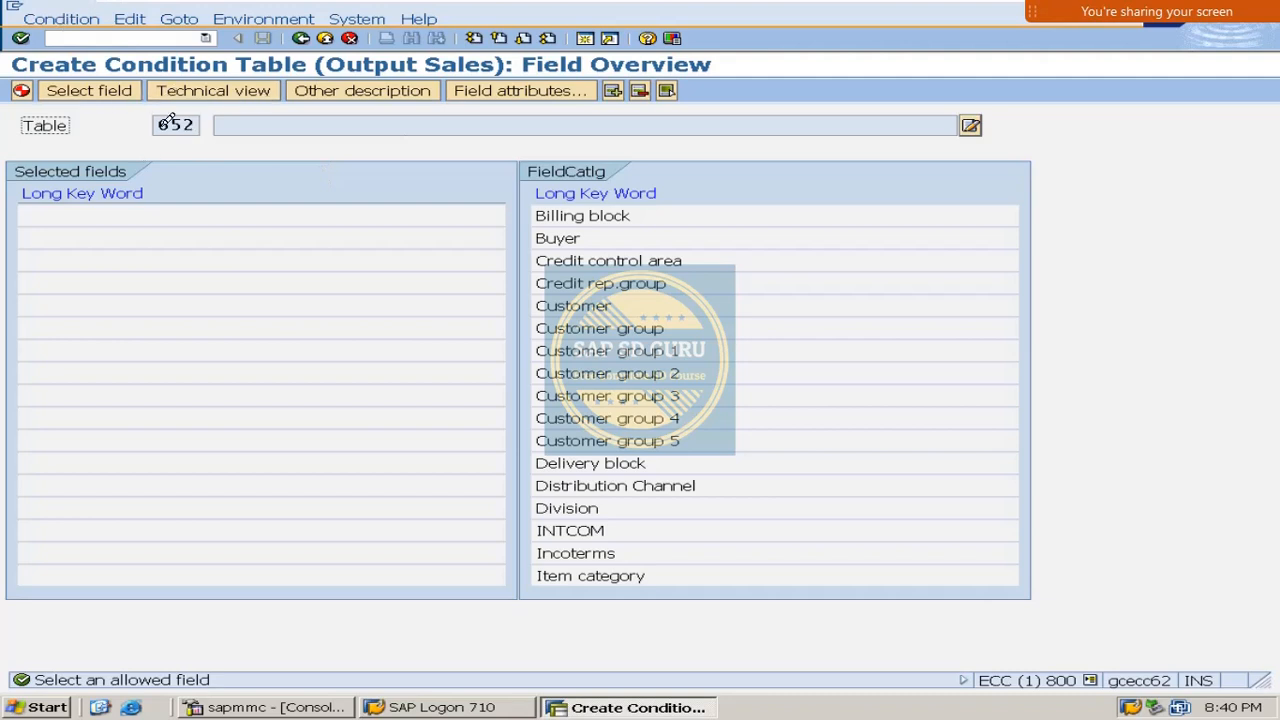
pyautogui.moveTo(159, 126); pyautogui.dragTo(264, 130)
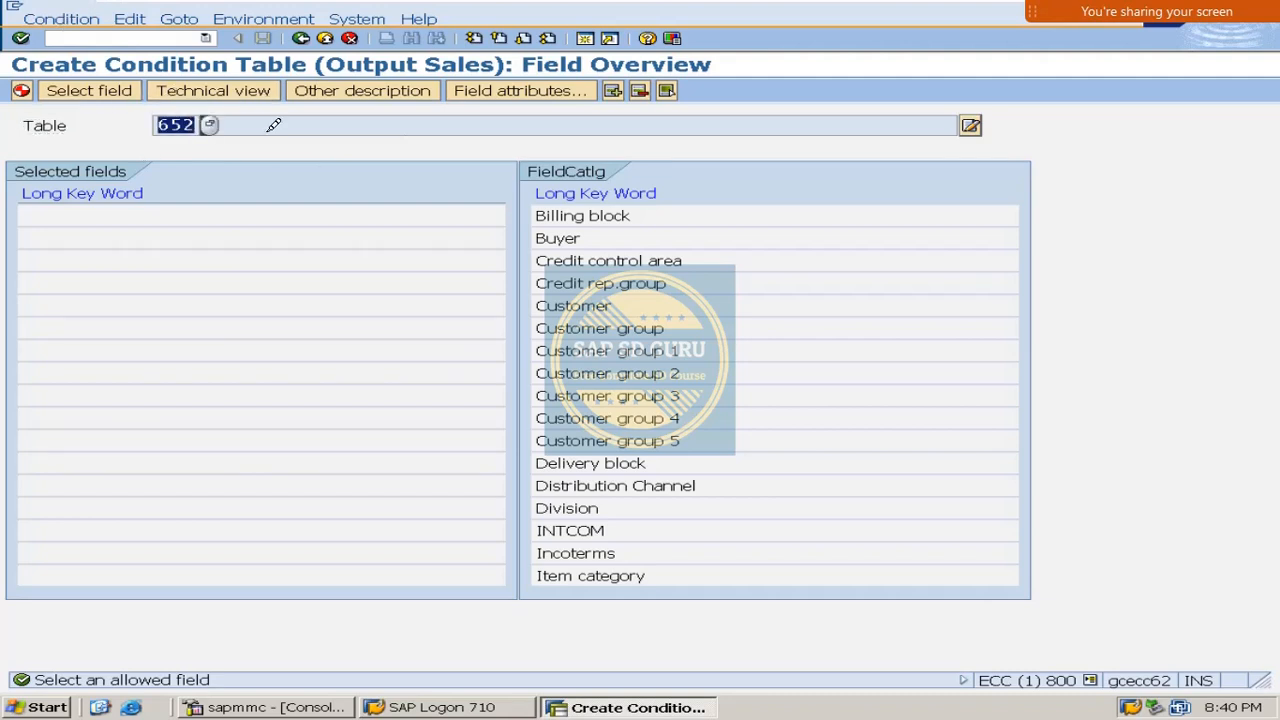
pyautogui.click(523, 37)
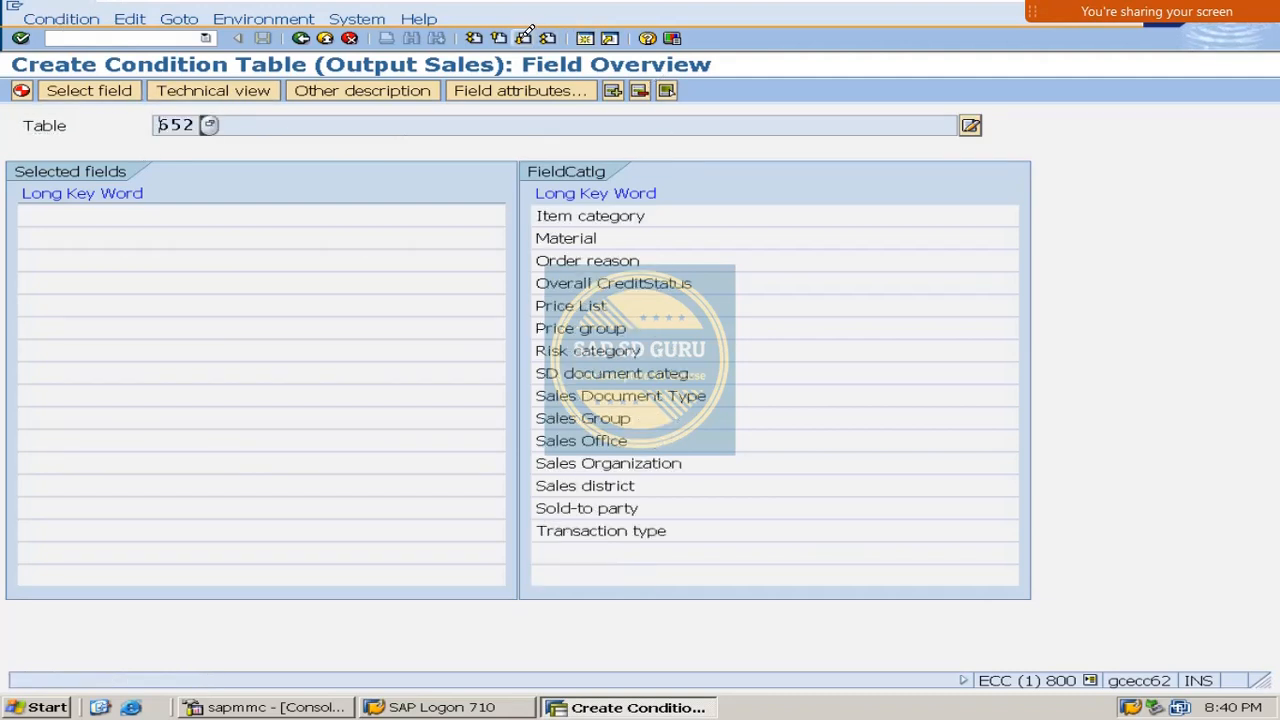
pyautogui.doubleClick(670, 458)
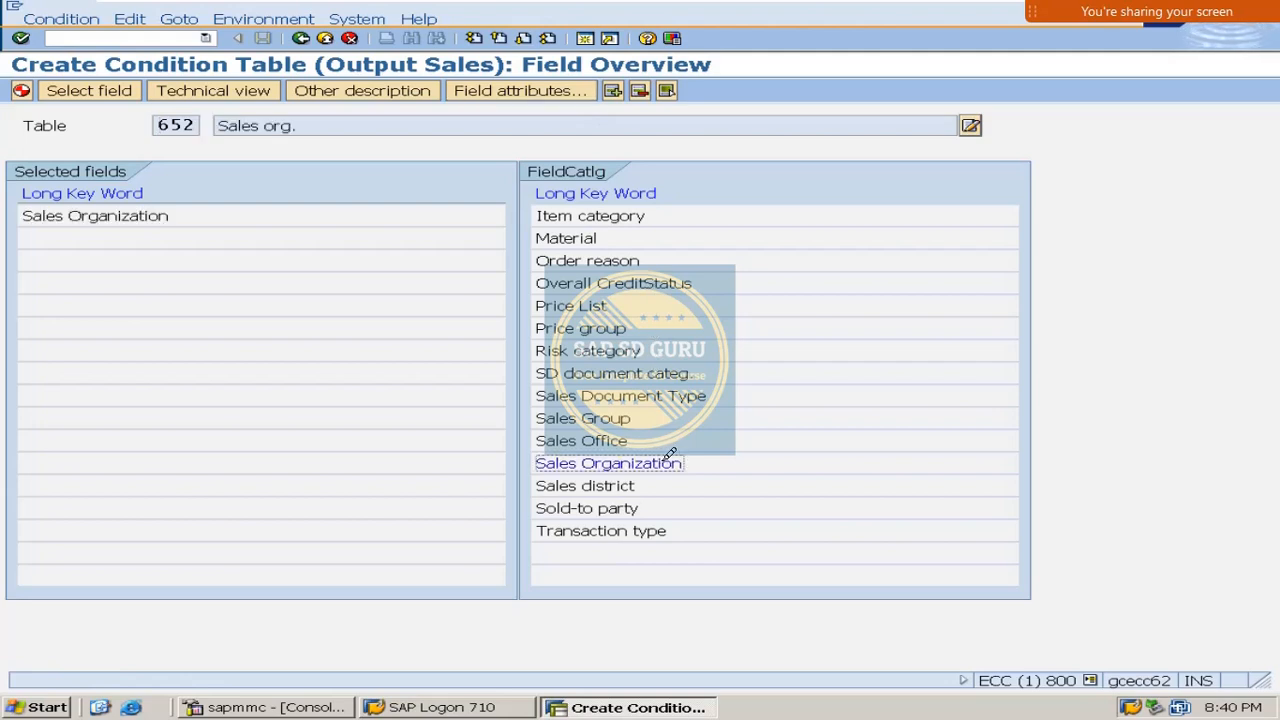
# Generate condition table 652 in package ZSD0, accept the workbench request and return to the IMG structure.
pyautogui.click(22, 90)
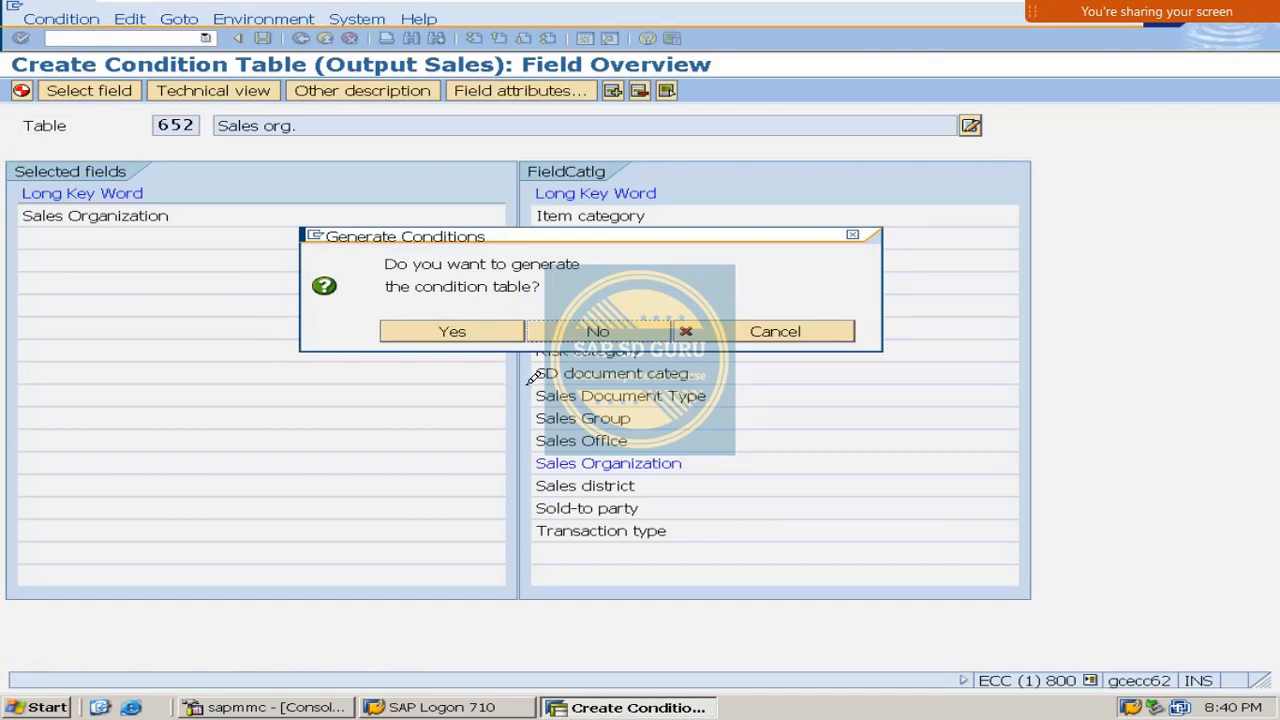
pyautogui.click(484, 324)
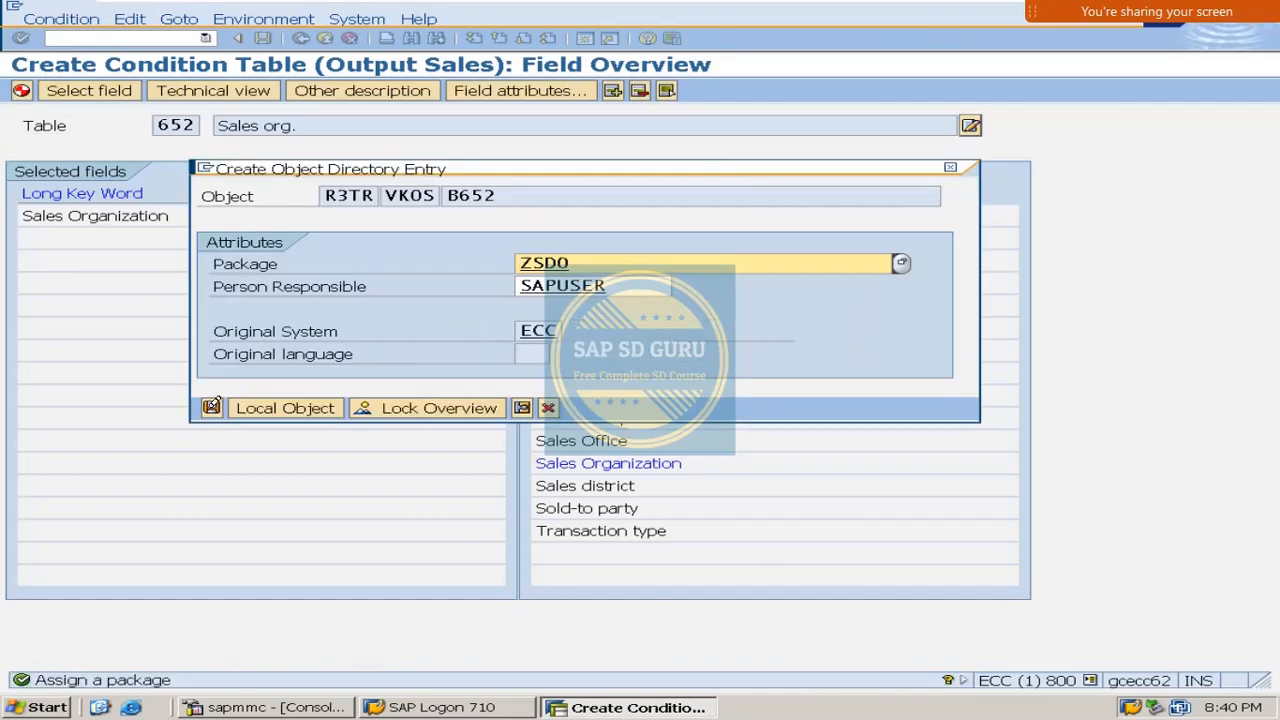
pyautogui.click(211, 407)
pyautogui.click(77, 295)
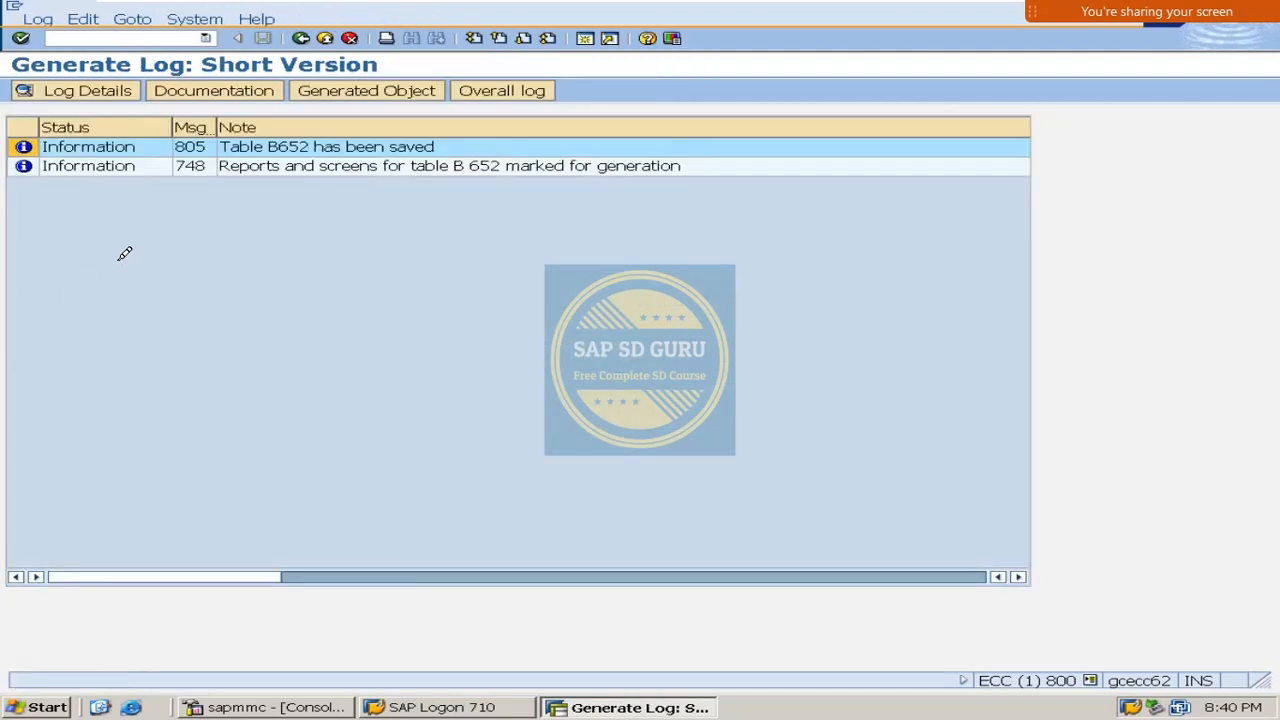
pyautogui.click(302, 38)
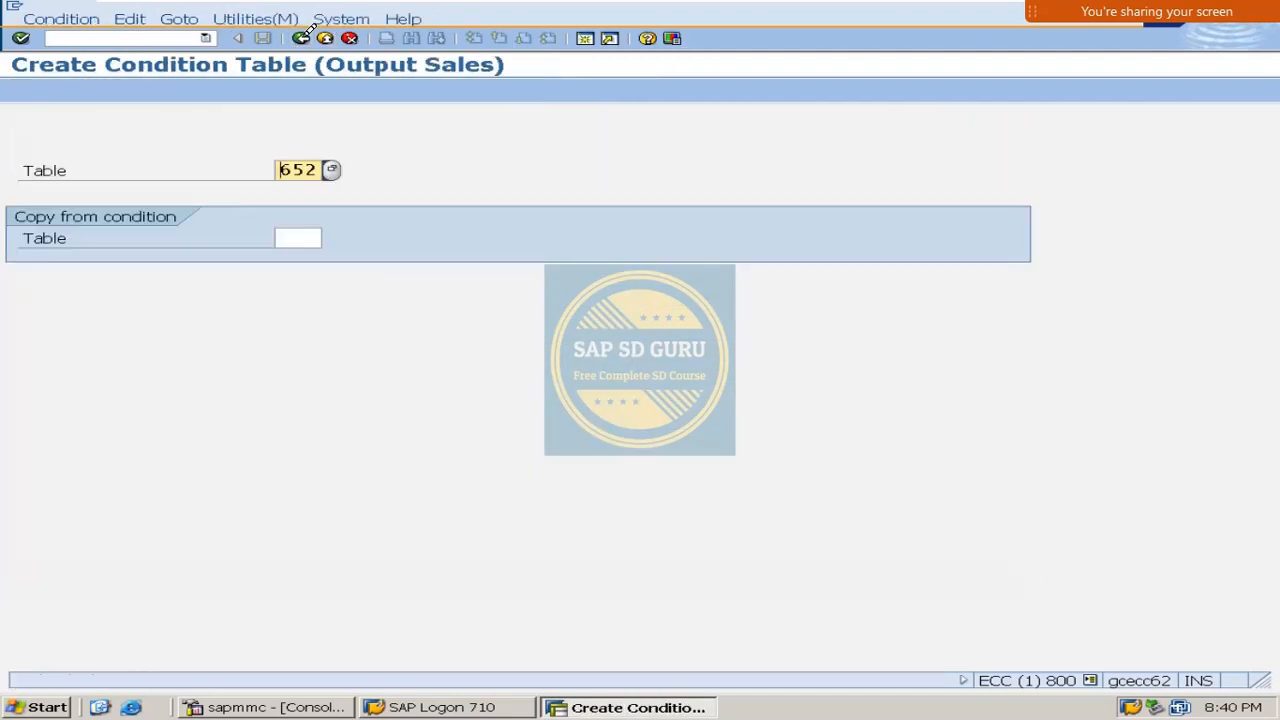
pyautogui.click(303, 38)
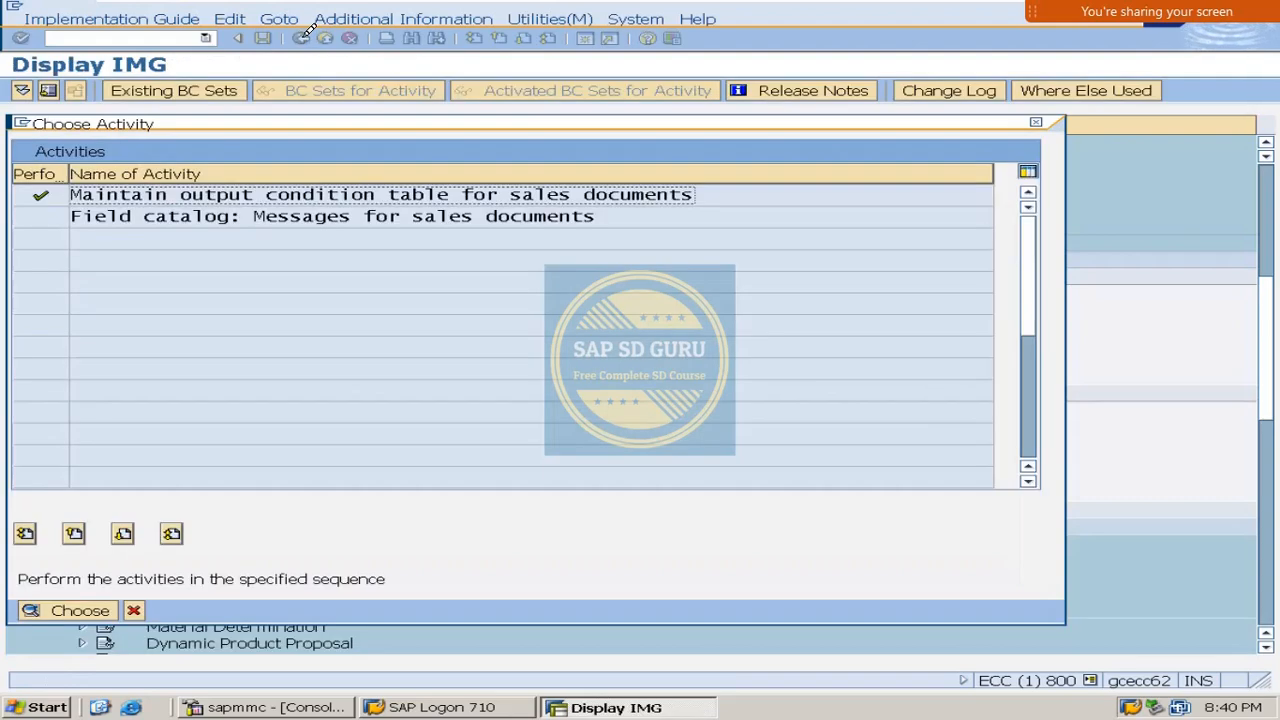
pyautogui.click(1036, 122)
# Open access sequence maintenance under output determination for sales documents, accepting the cross-client table notice.
pyautogui.scroll(-1, 381, 390)
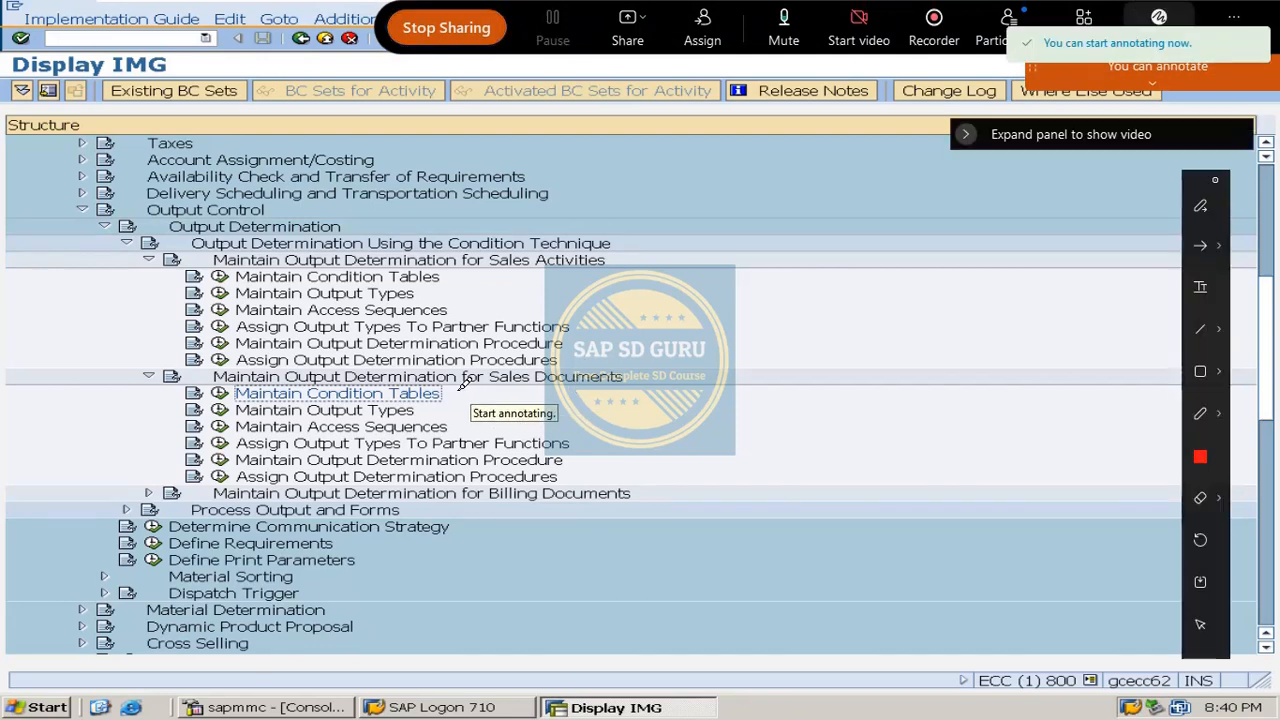
pyautogui.moveTo(455, 388); pyautogui.dragTo(650, 305)
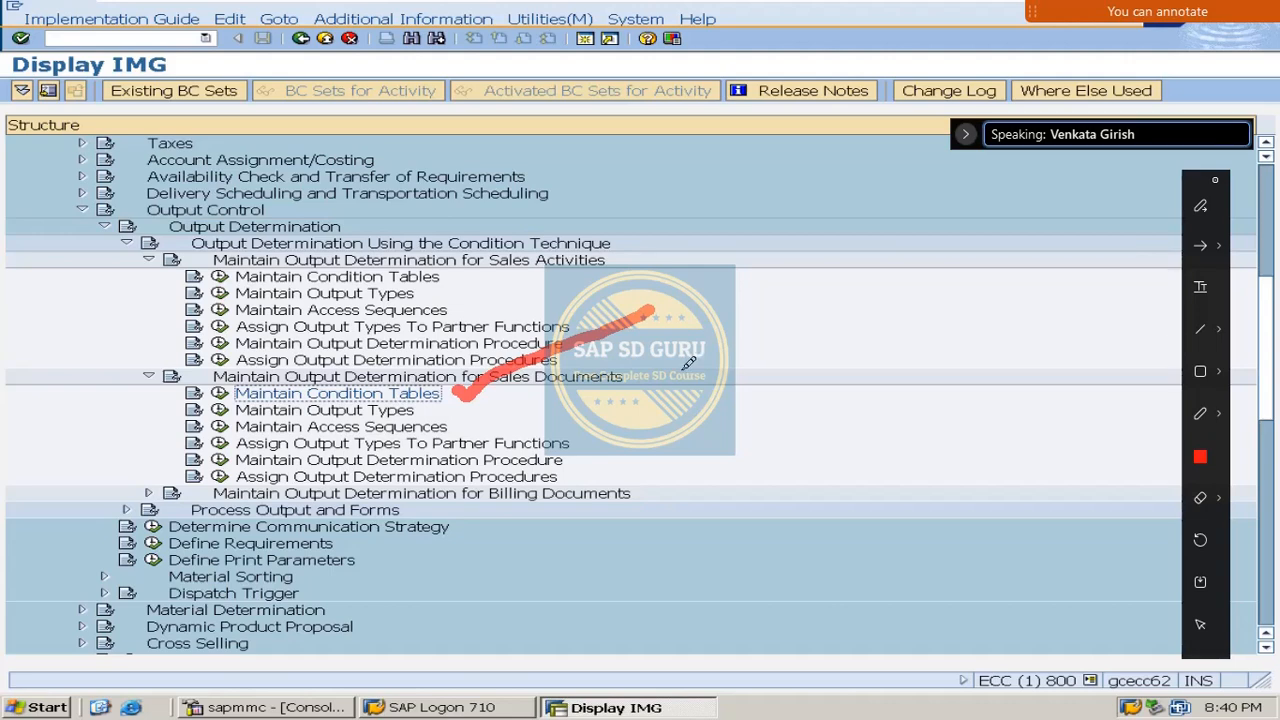
pyautogui.click(221, 411)
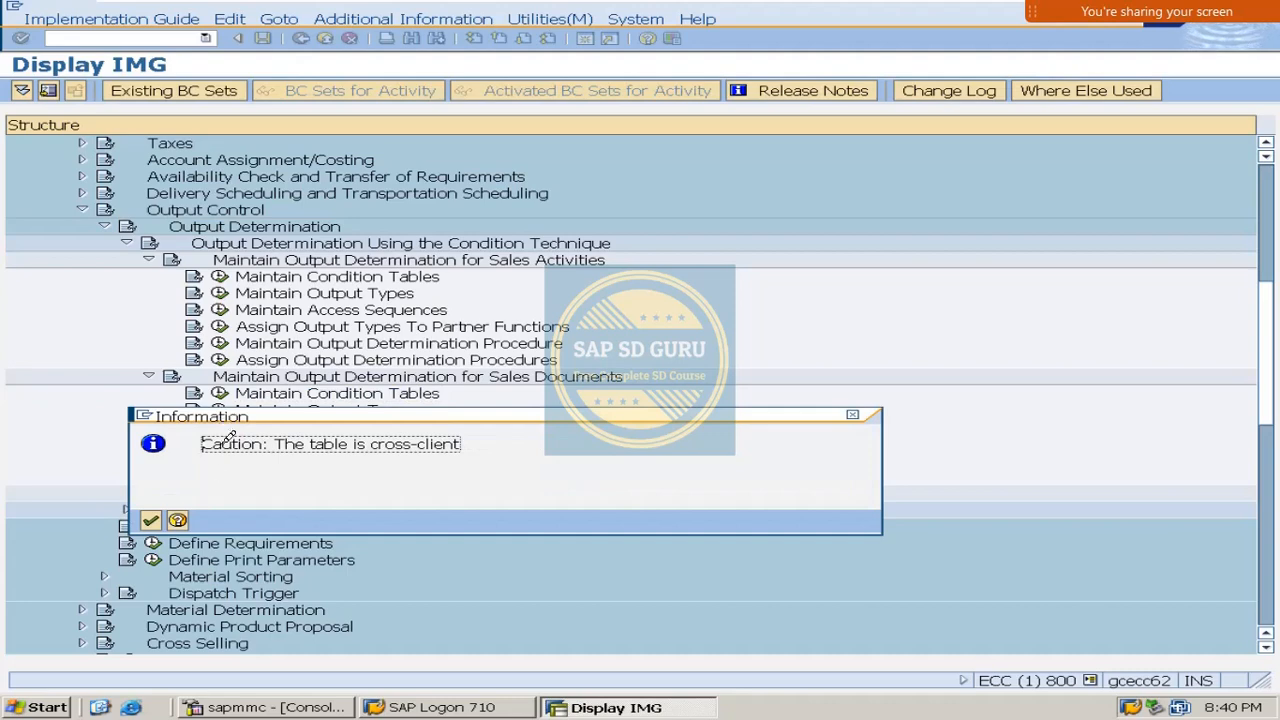
pyautogui.click(150, 520)
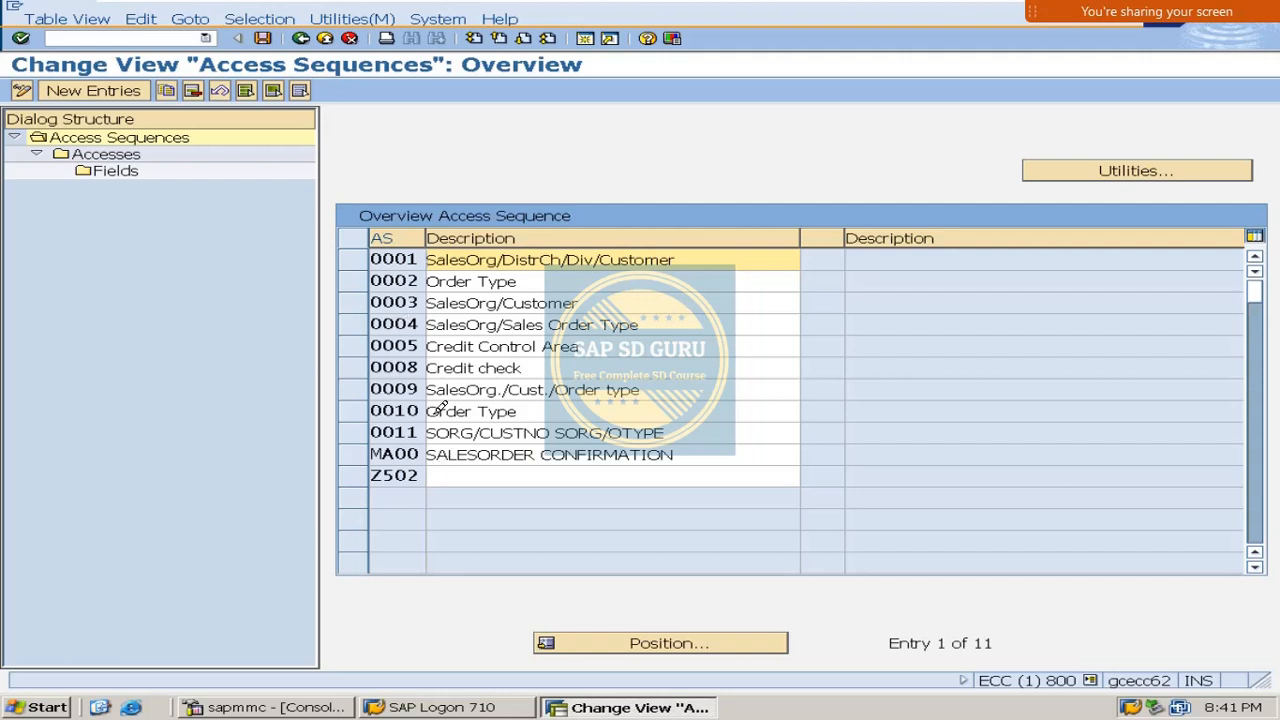
# Create a new access sequence A001 with the description ALKEM ORDER CONFIRMATION, accepting the namespace warning.
pyautogui.click(104, 89)
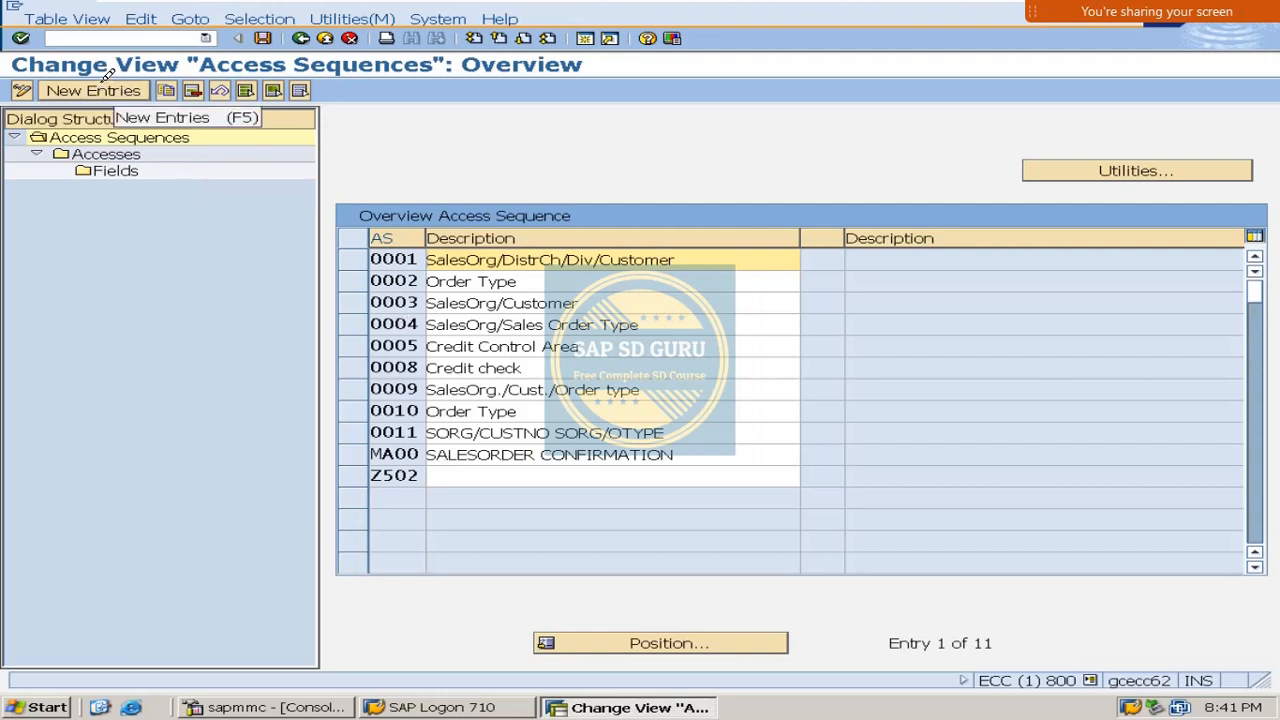
pyautogui.write('A')
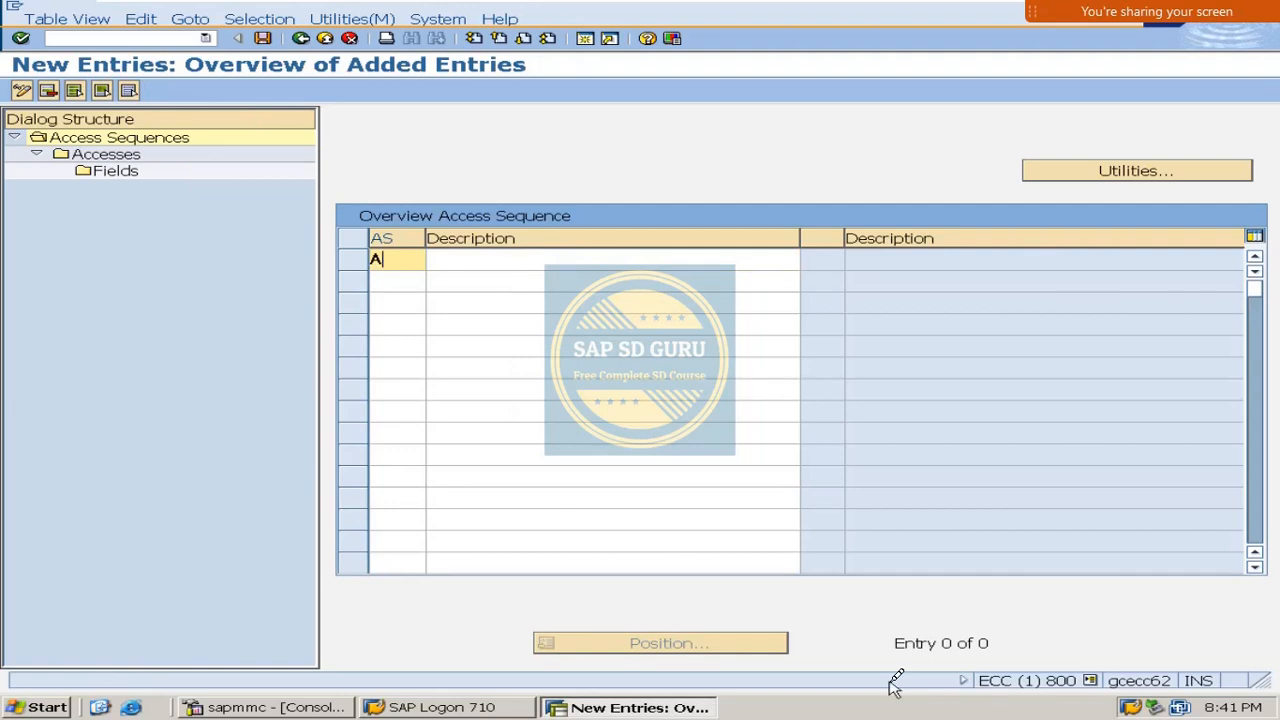
pyautogui.write('001')
pyautogui.press('BackSpace')
pyautogui.write('0')
pyautogui.press('BackSpace')
pyautogui.write('1')
pyautogui.press('Tab')
pyautogui.write('ALKEM')
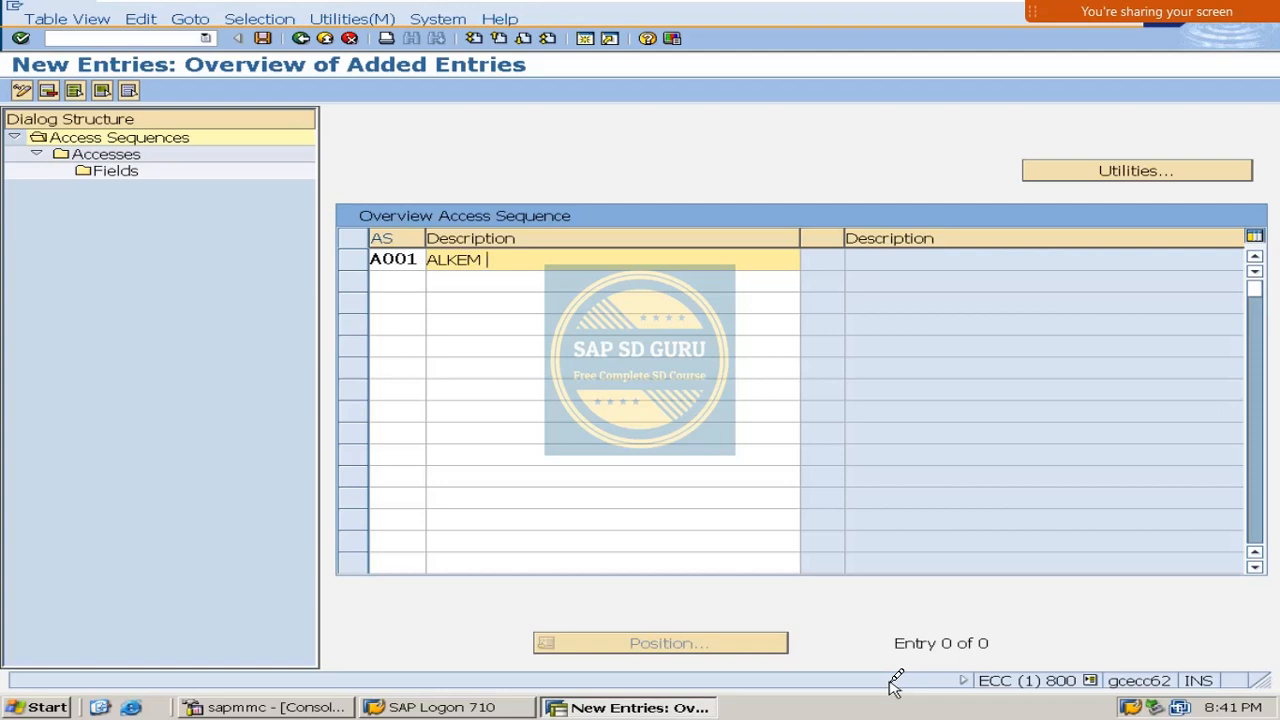
pyautogui.write('OUT')
pyautogui.press('BackSpace')
pyautogui.press('BackSpace')
pyautogui.press('BackSpace')
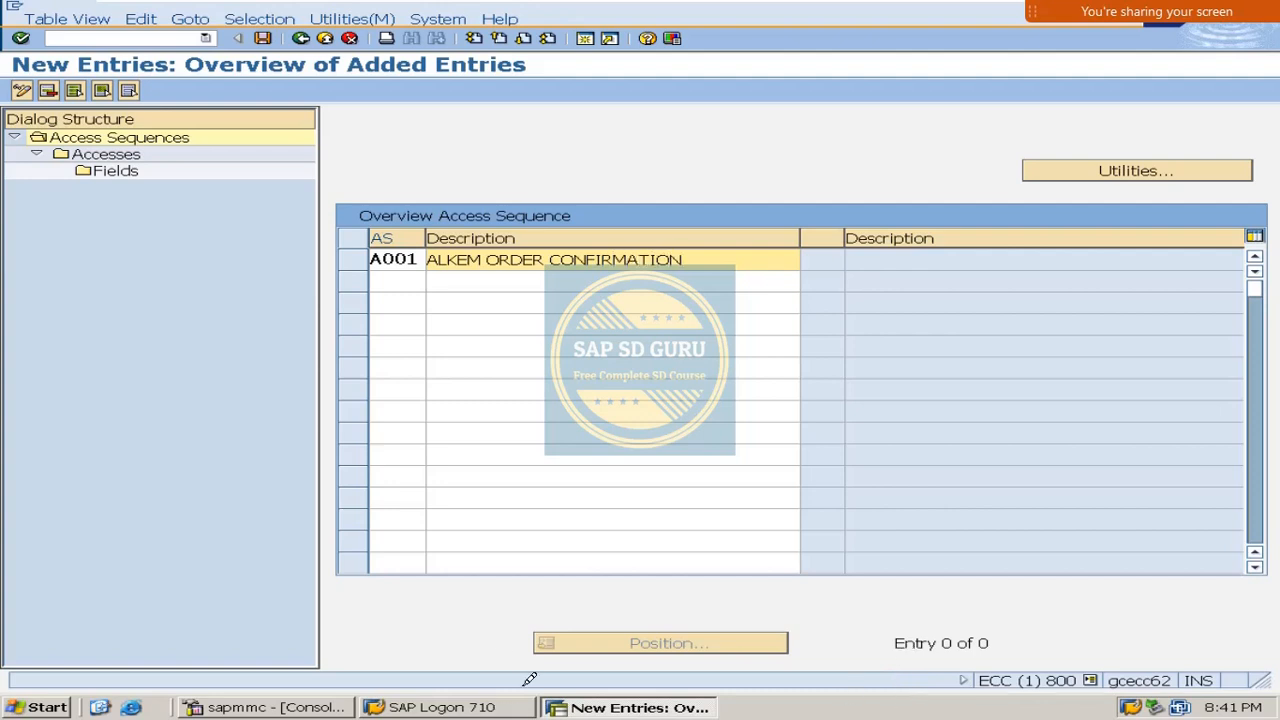
pyautogui.click(488, 285)
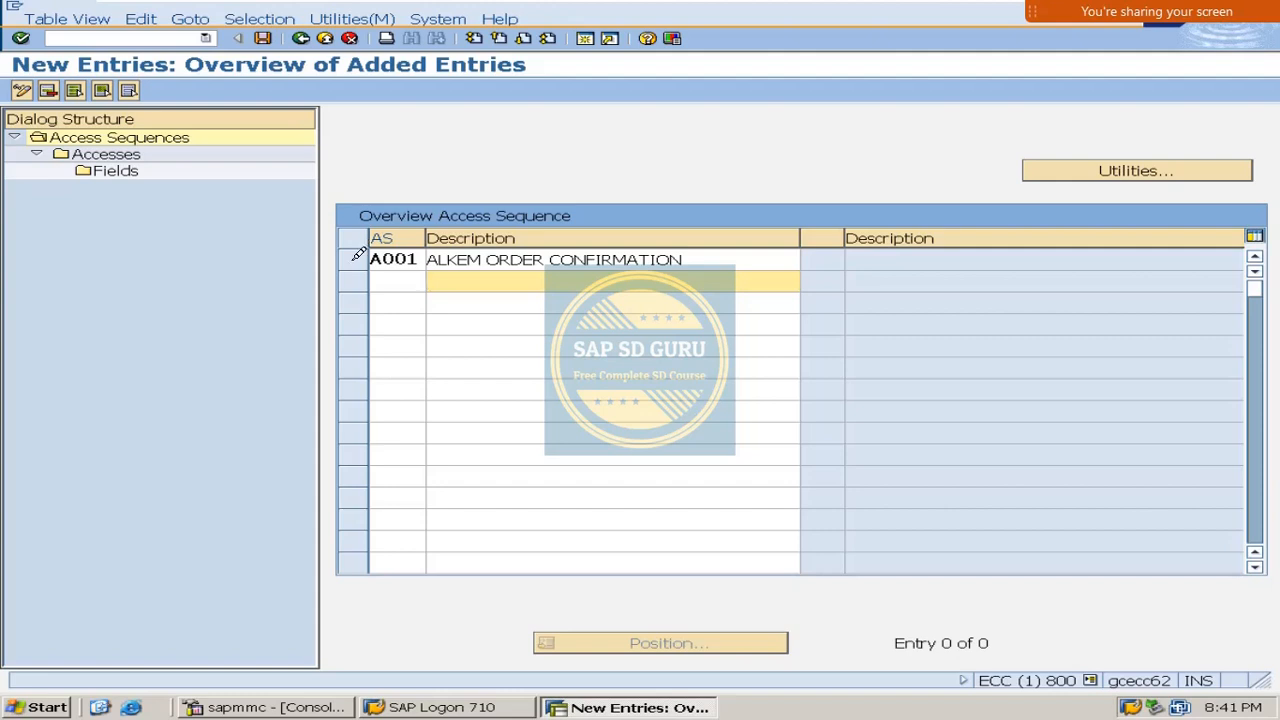
pyautogui.press('Return')
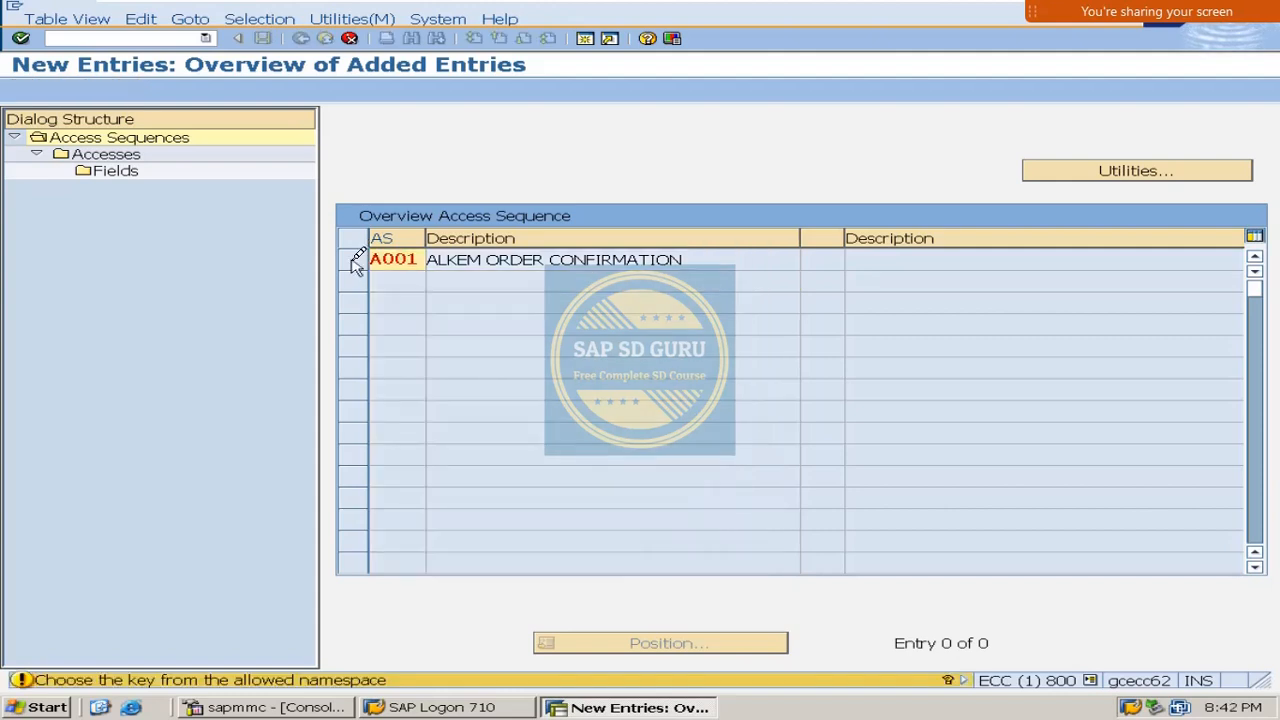
pyautogui.press('Return')
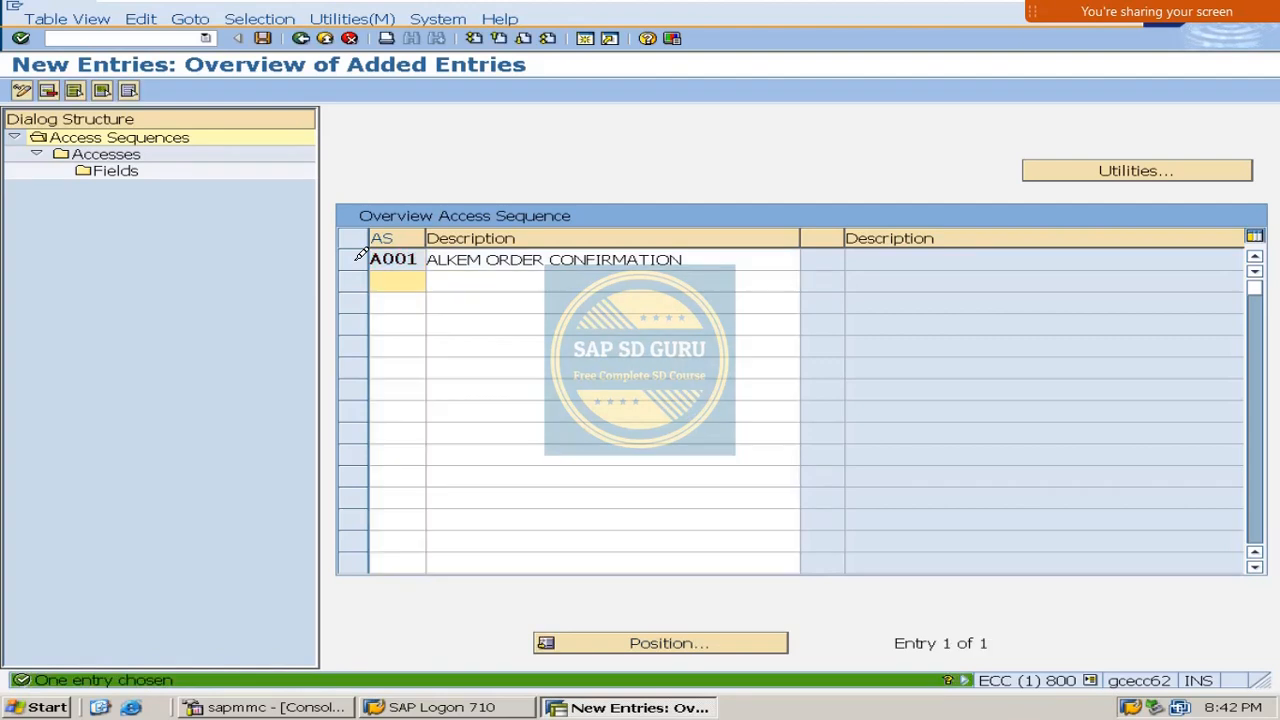
# Add access number 10 with condition table 650 to the accesses of access sequence A001.
pyautogui.click(382, 322)
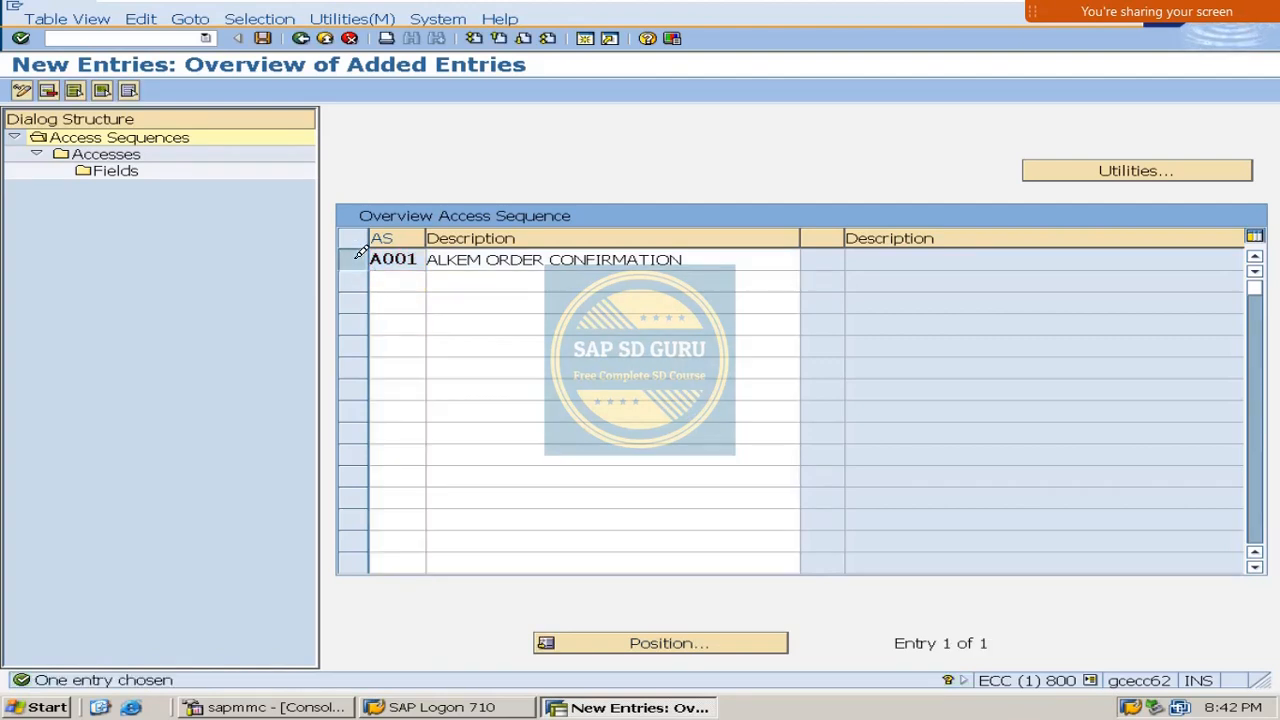
pyautogui.click(355, 258)
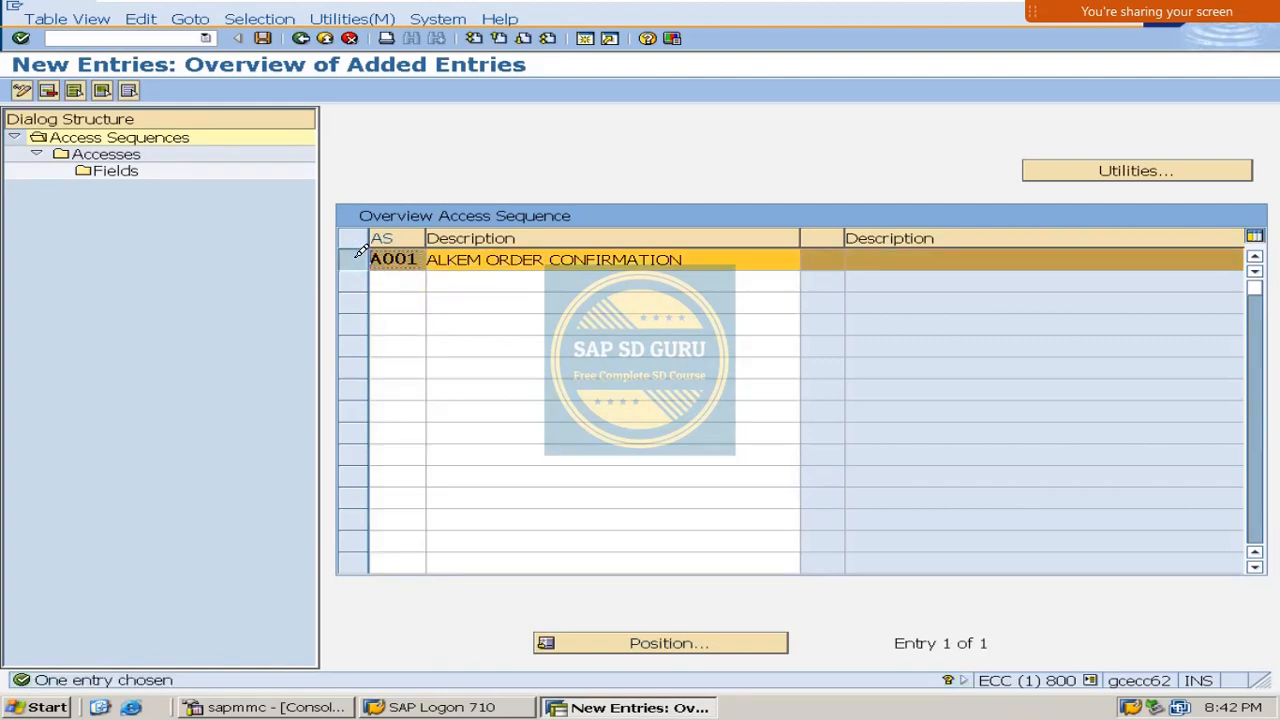
pyautogui.doubleClick(103, 155)
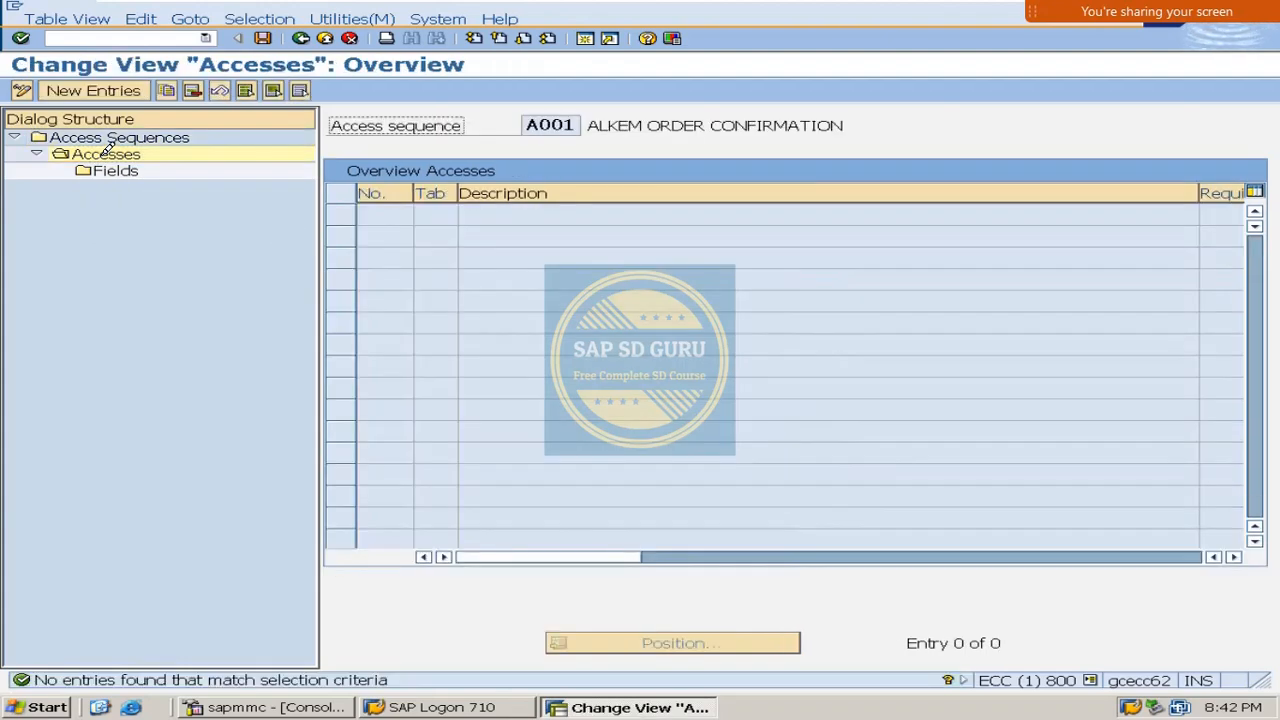
pyautogui.click(125, 90)
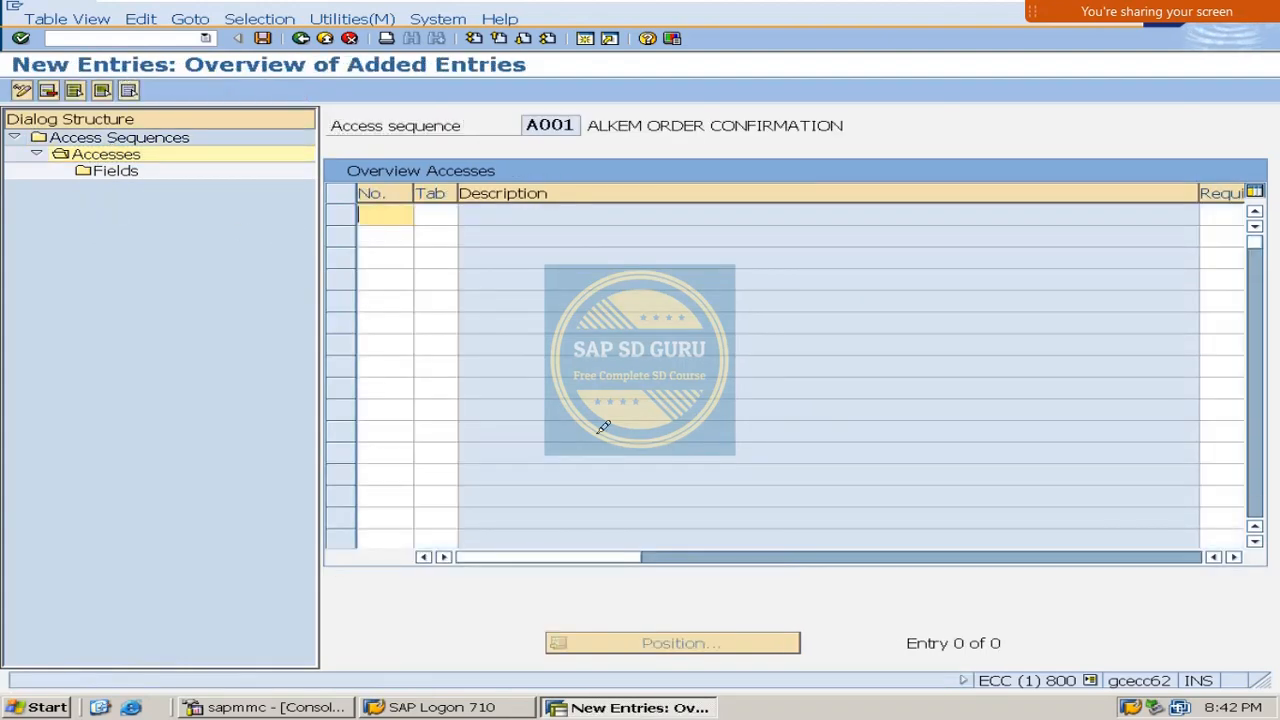
pyautogui.write('19')
pyautogui.press('Tab')
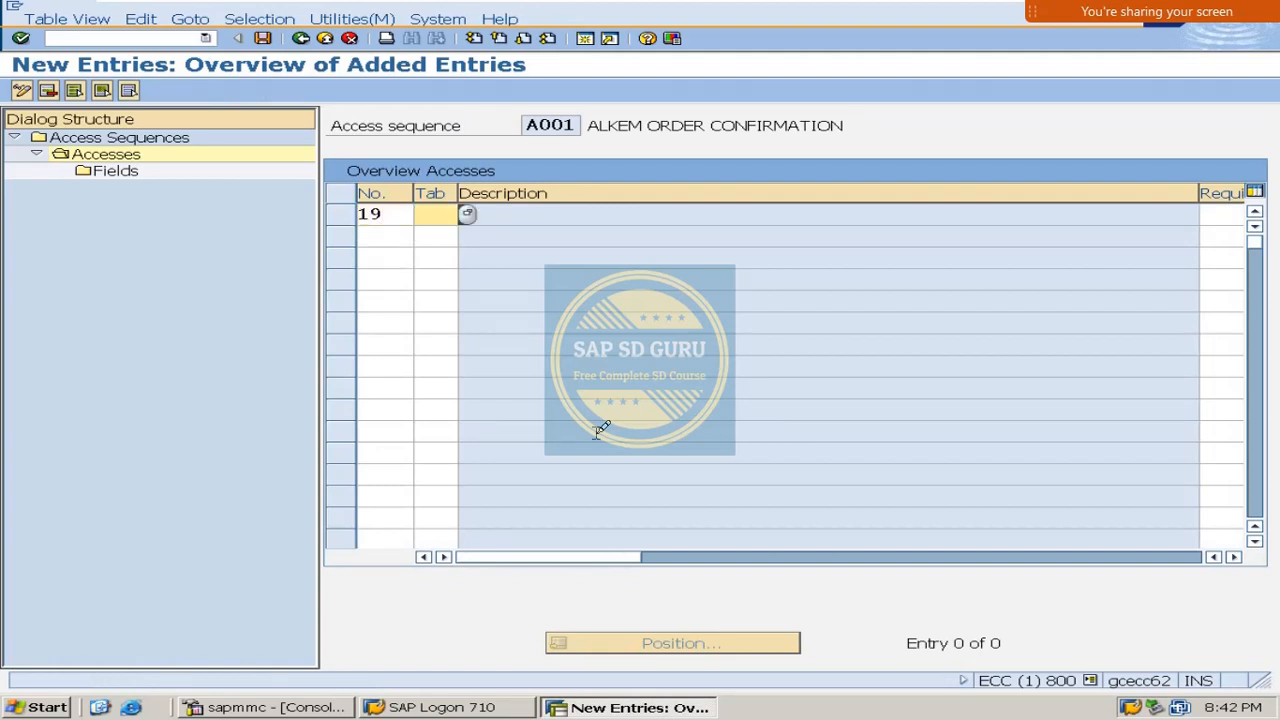
pyautogui.hotkey('shift', 'Tab')
pyautogui.write('10')
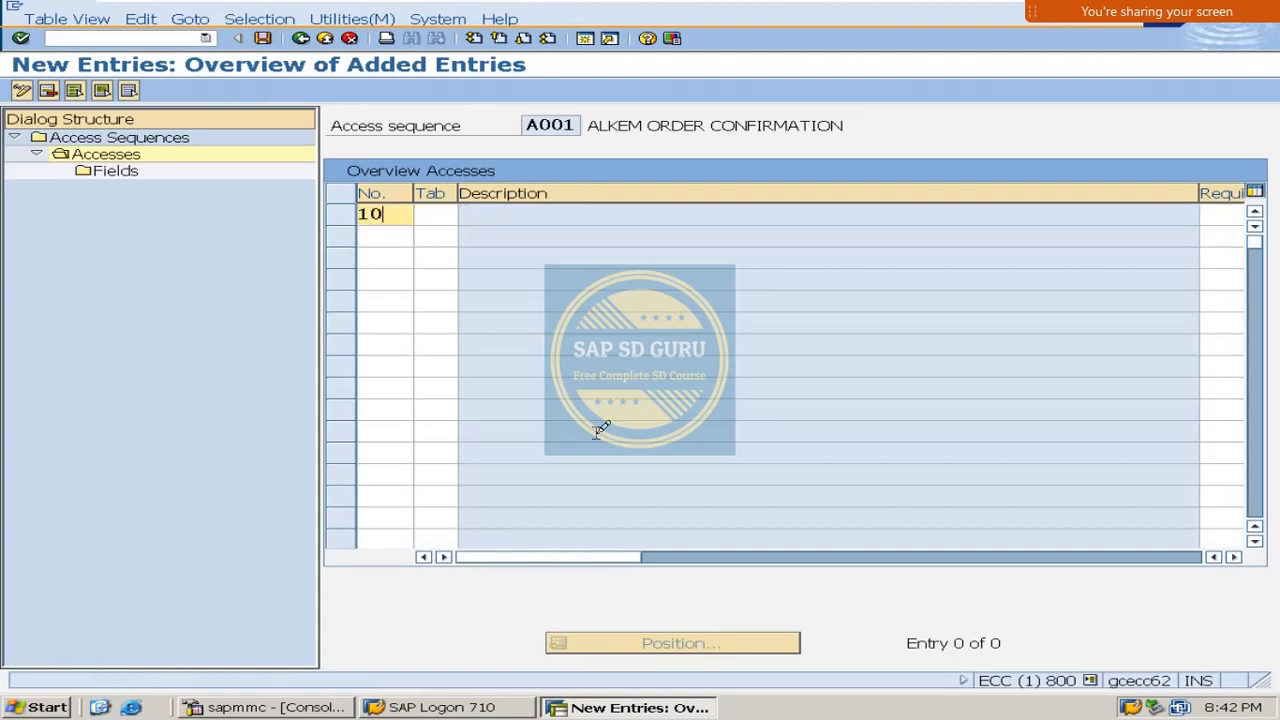
pyautogui.press('Tab')
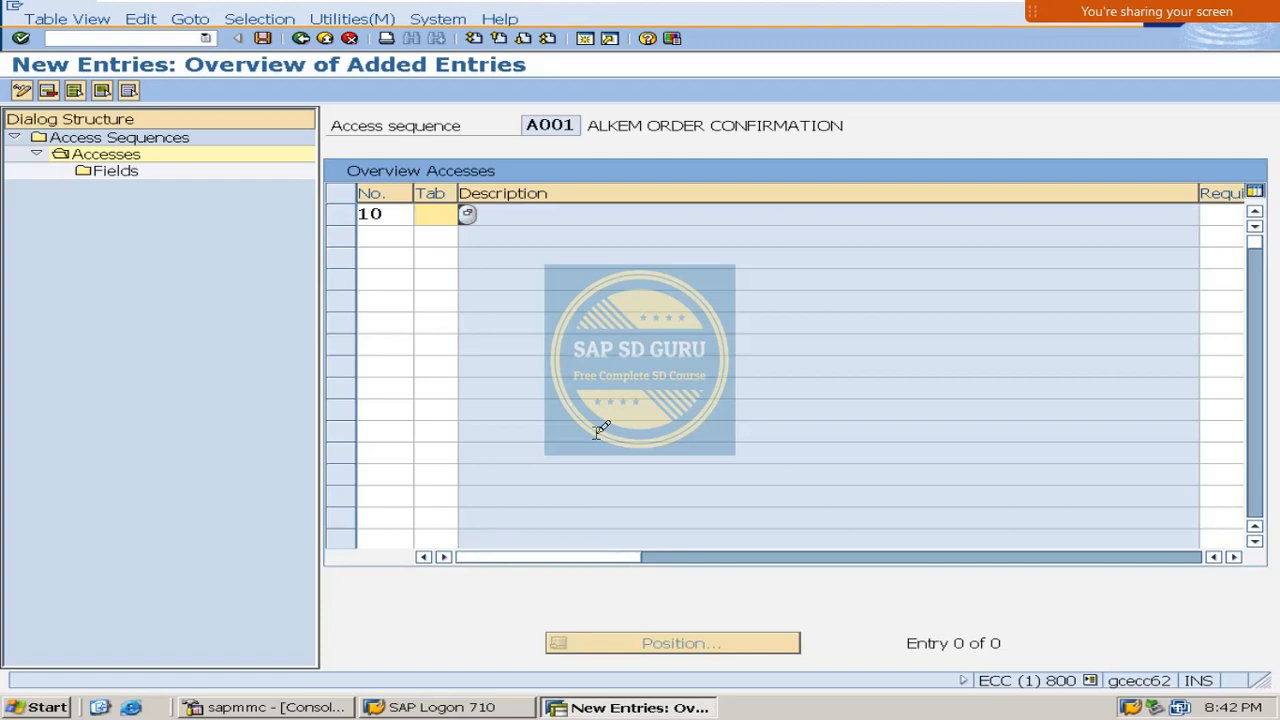
pyautogui.write('650')
pyautogui.press('Return')
pyautogui.press('Return')
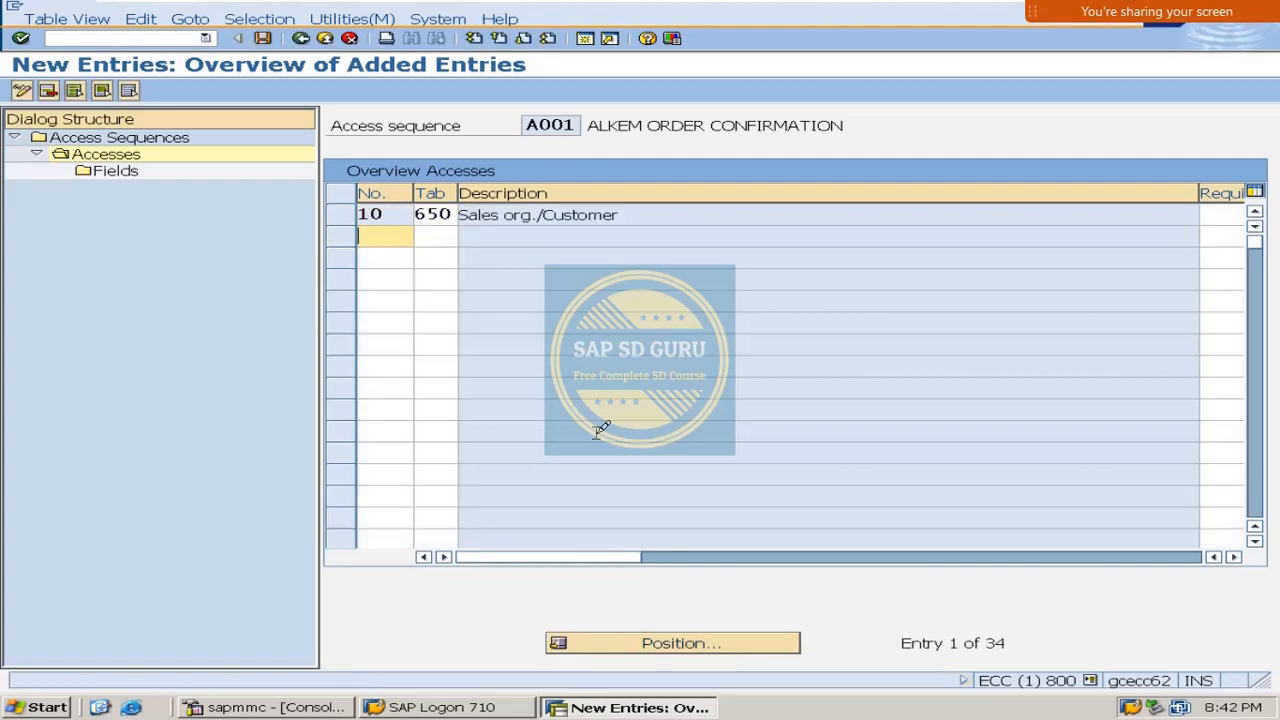
# Make the field assignment for access 10 by opening its fields, and return to the accesses overview.
pyautogui.click(350, 213)
pyautogui.click(128, 149)
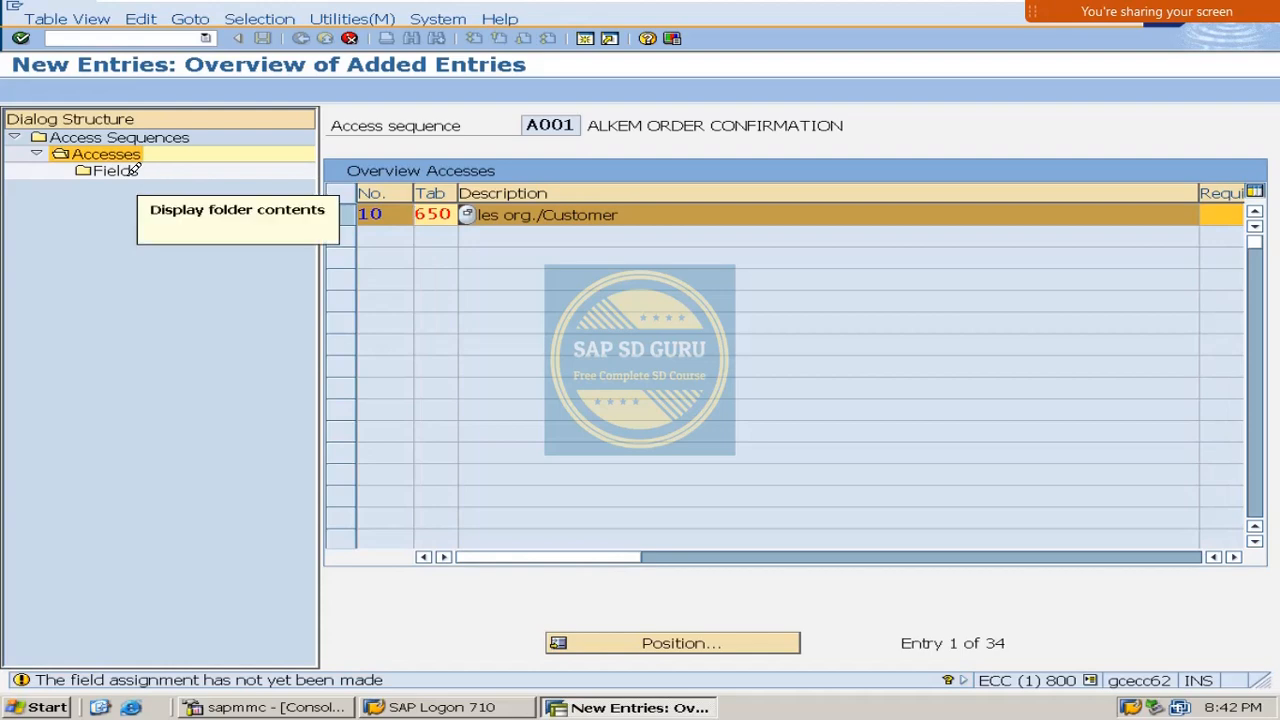
pyautogui.doubleClick(120, 170)
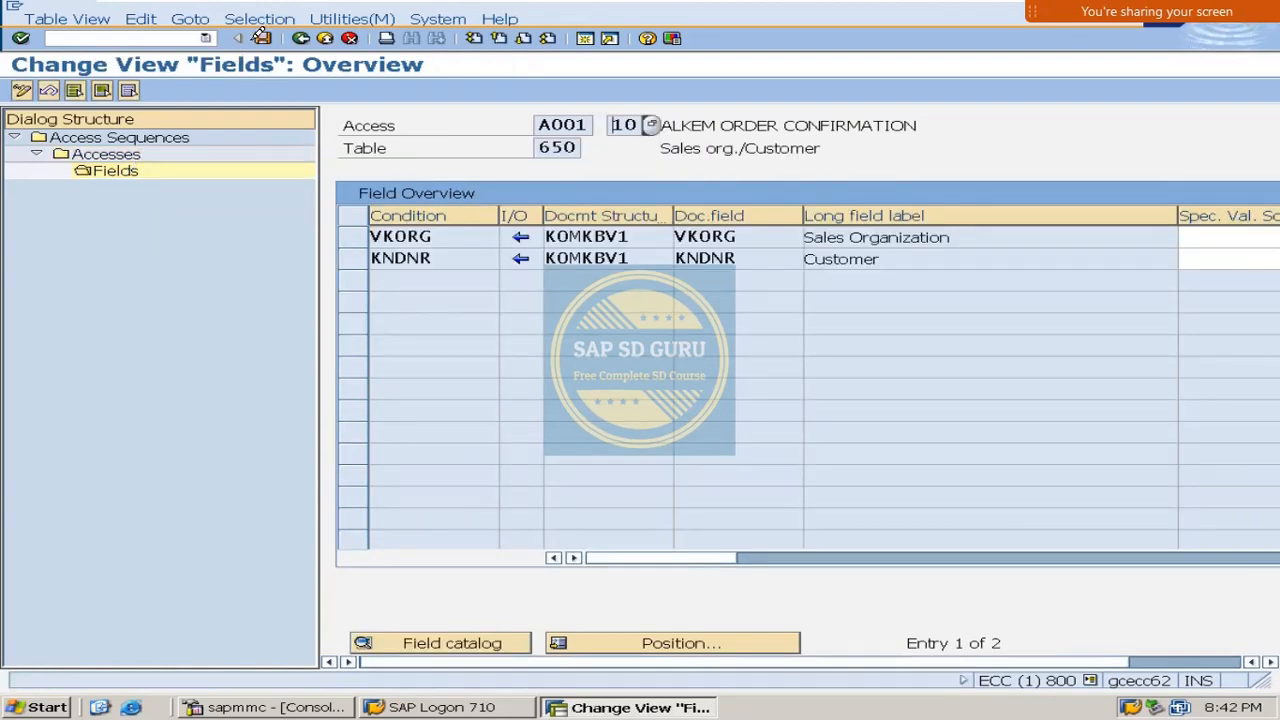
pyautogui.click(301, 38)
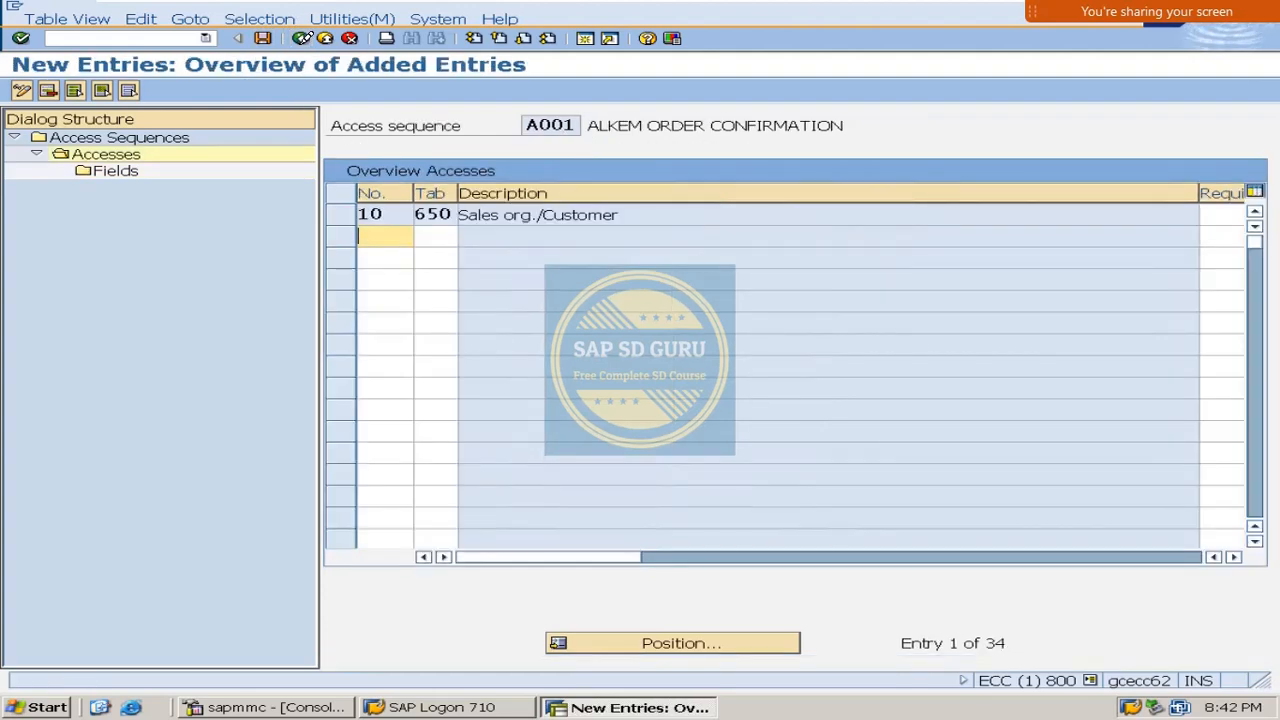
# Add access number 20 with condition table 651, make its field assignment and return to the accesses overview.
pyautogui.write('20')
pyautogui.press('Tab')
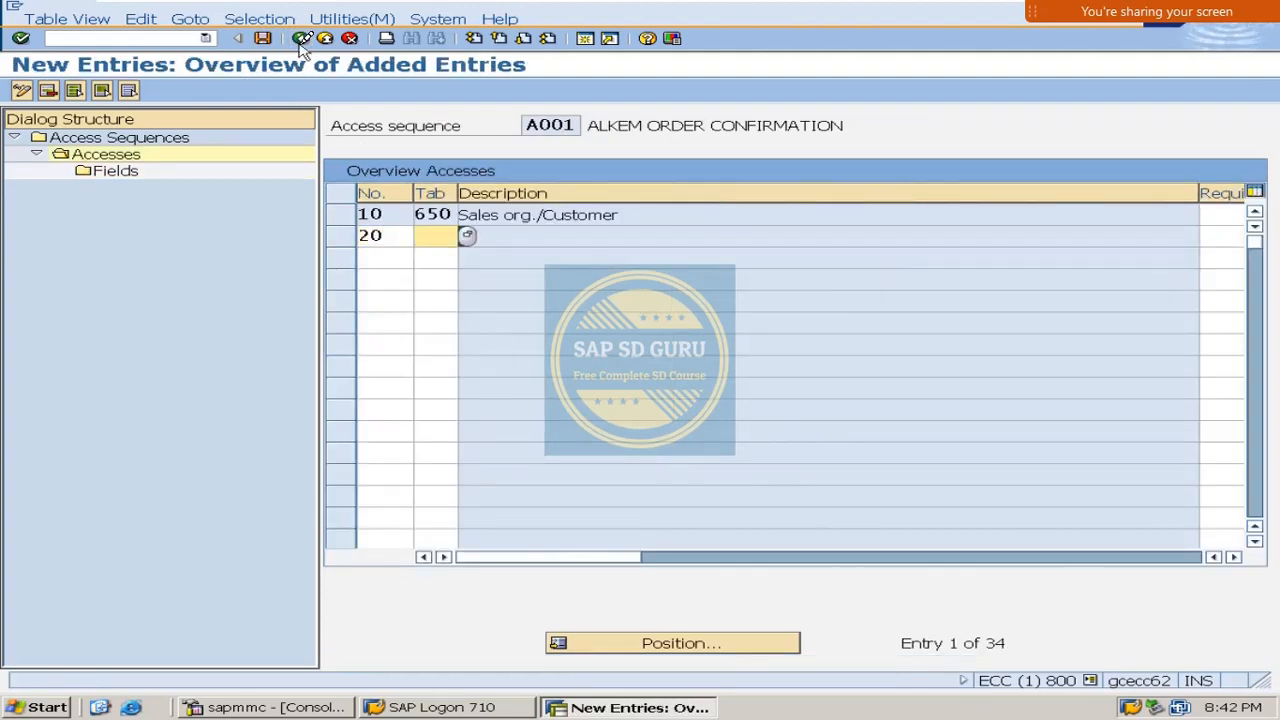
pyautogui.write('651')
pyautogui.press('Return')
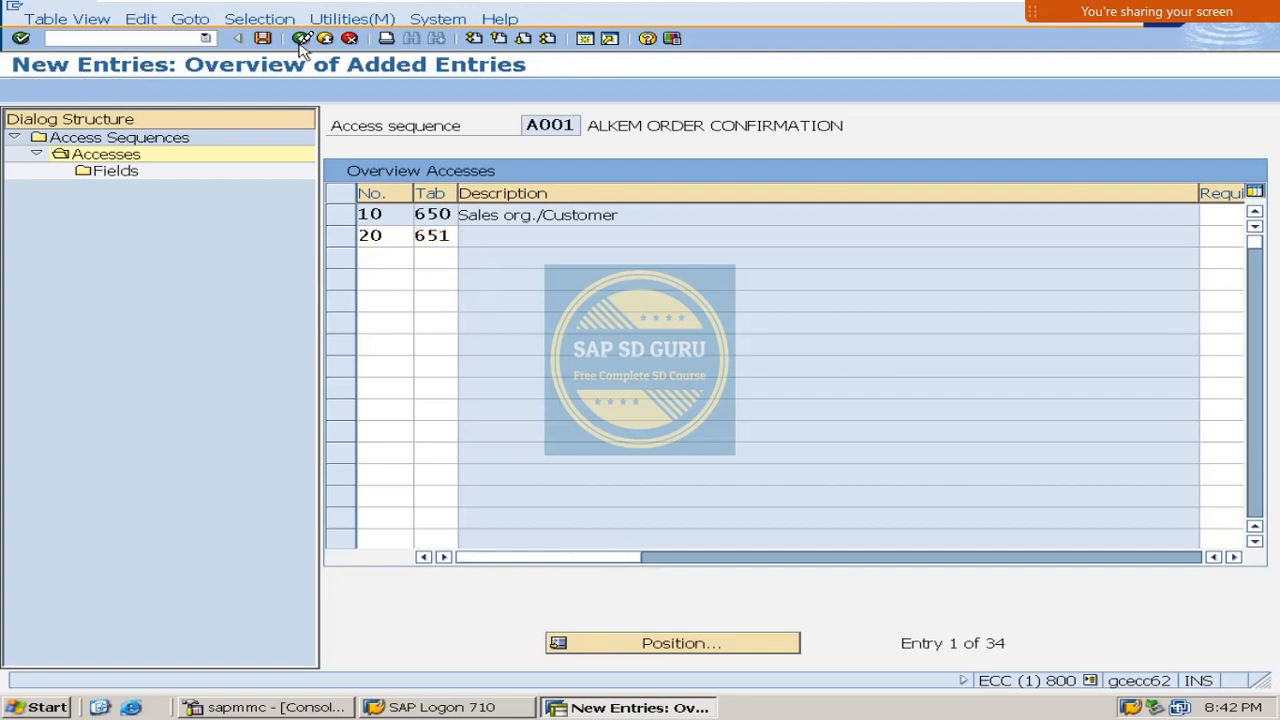
pyautogui.press('Return')
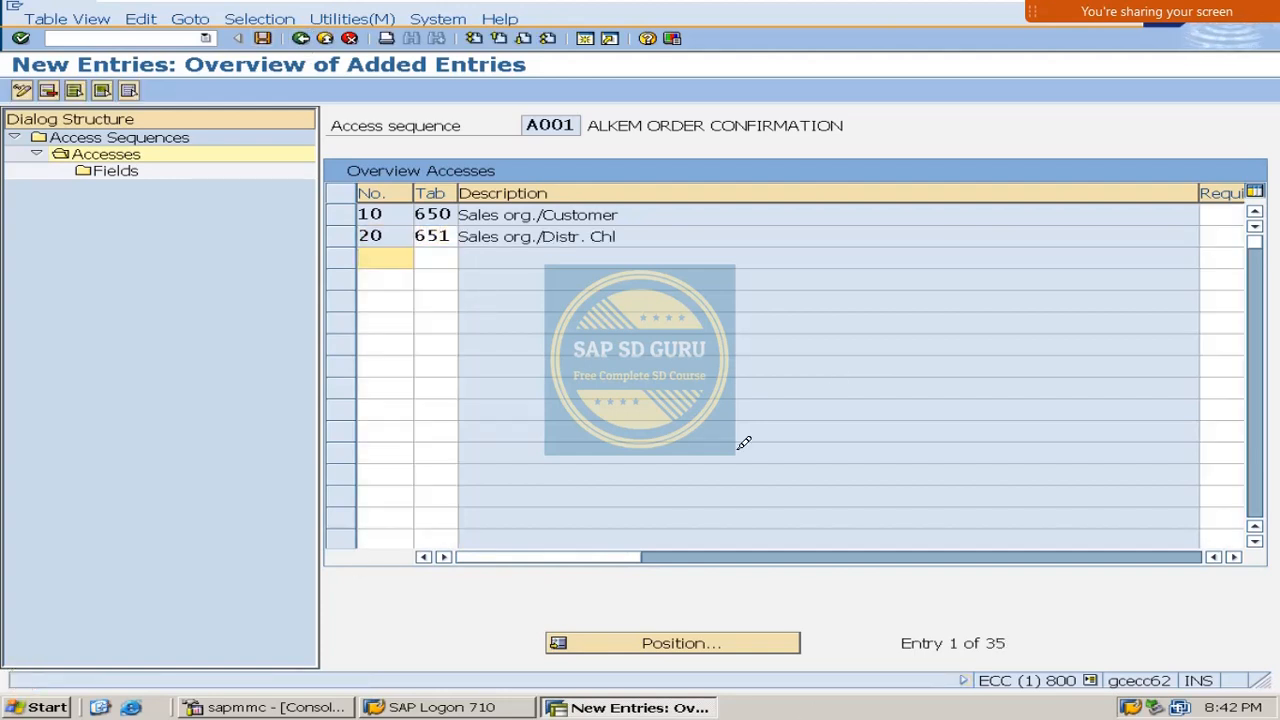
pyautogui.click(350, 234)
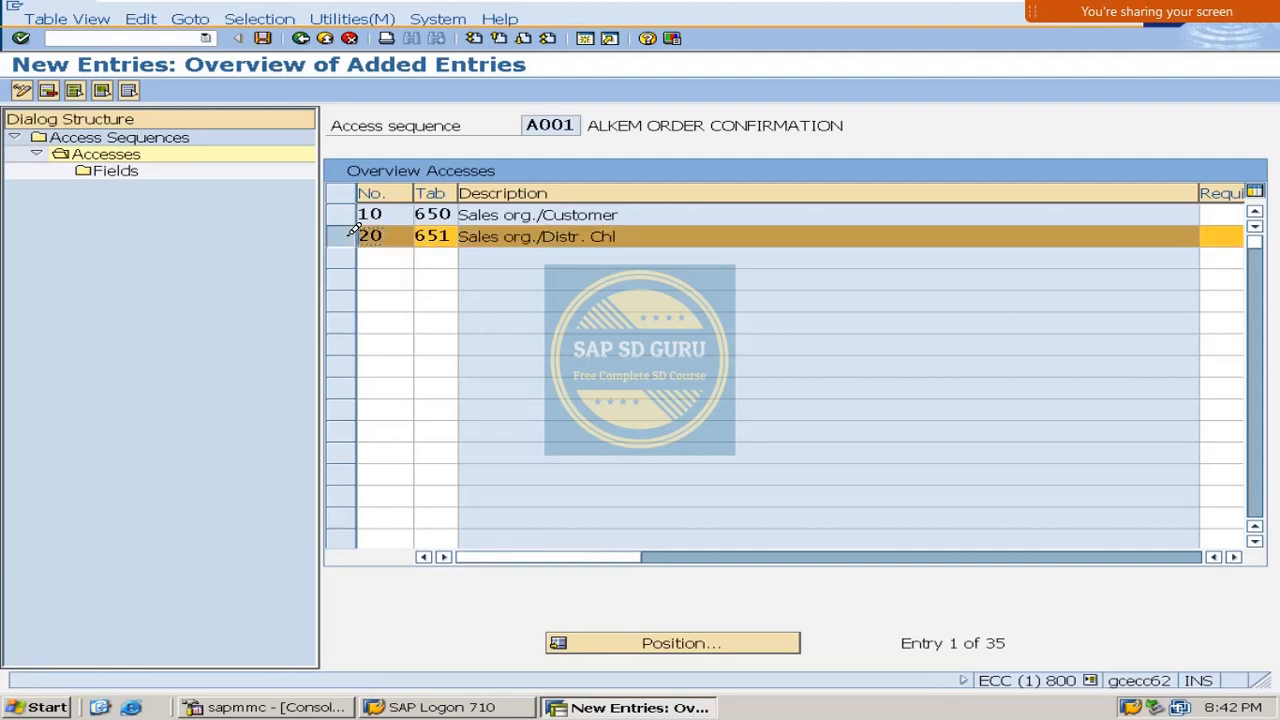
pyautogui.doubleClick(110, 171)
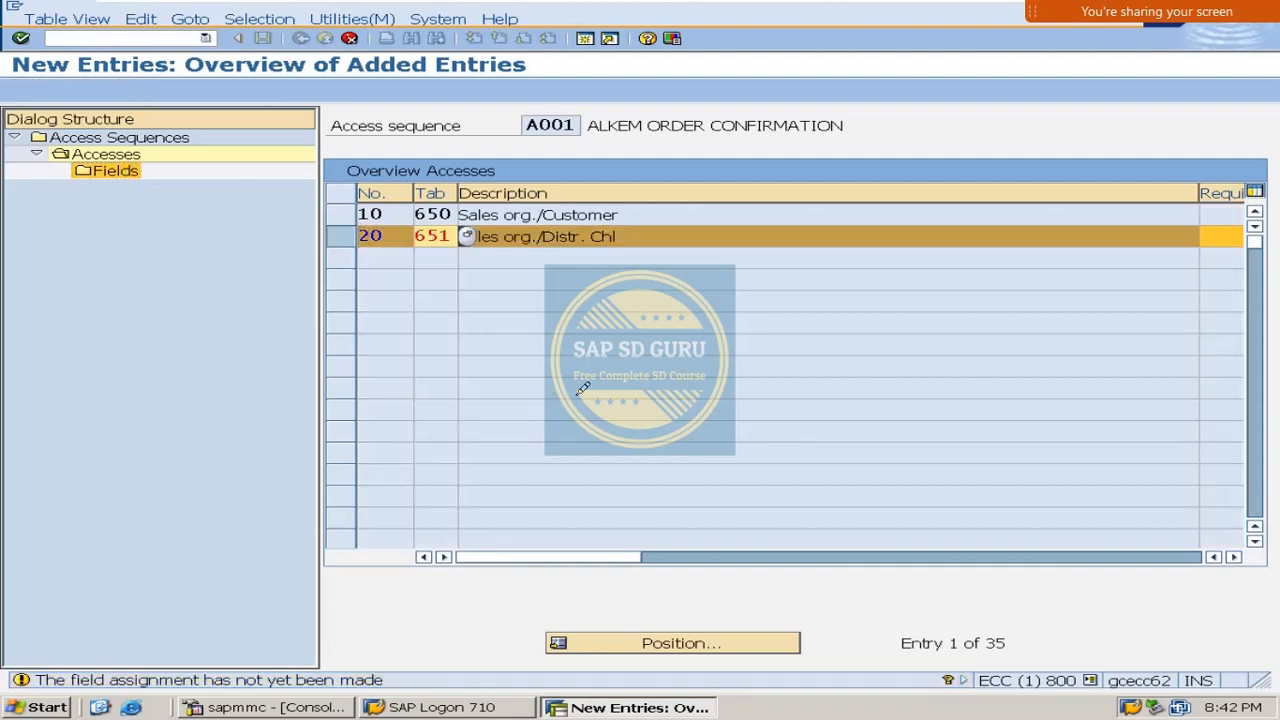
pyautogui.press('Return')
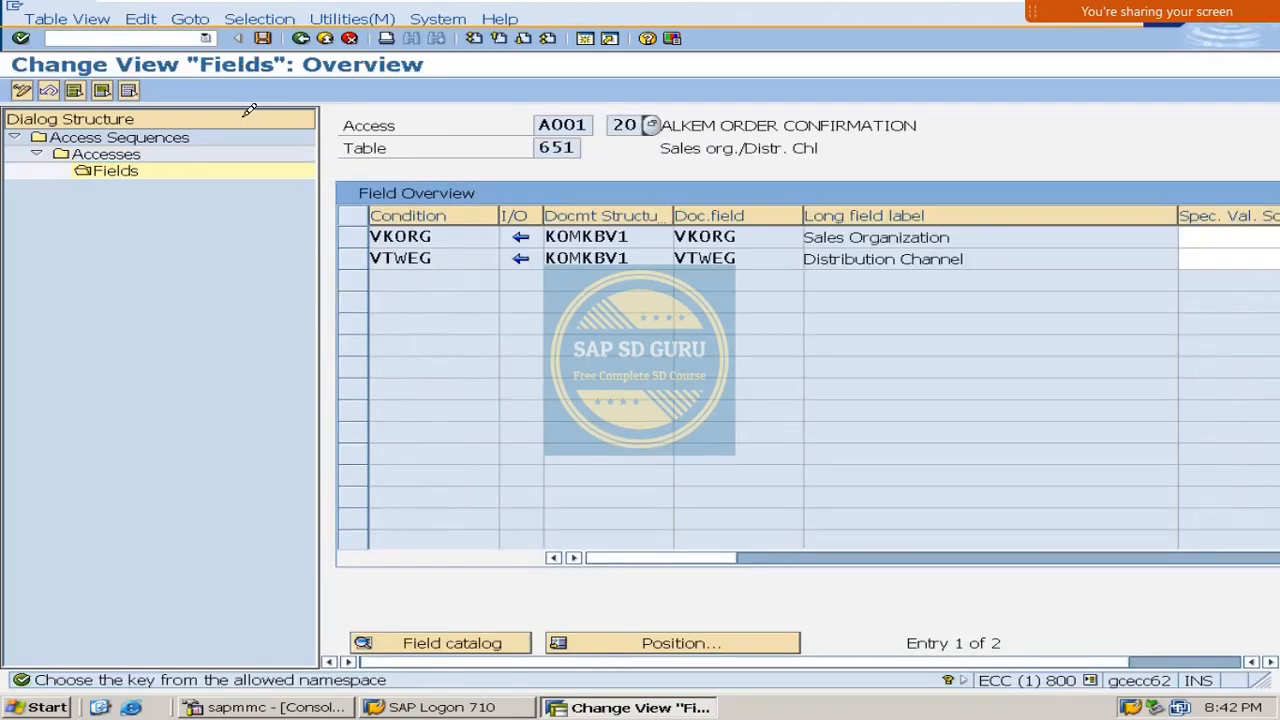
pyautogui.click(300, 38)
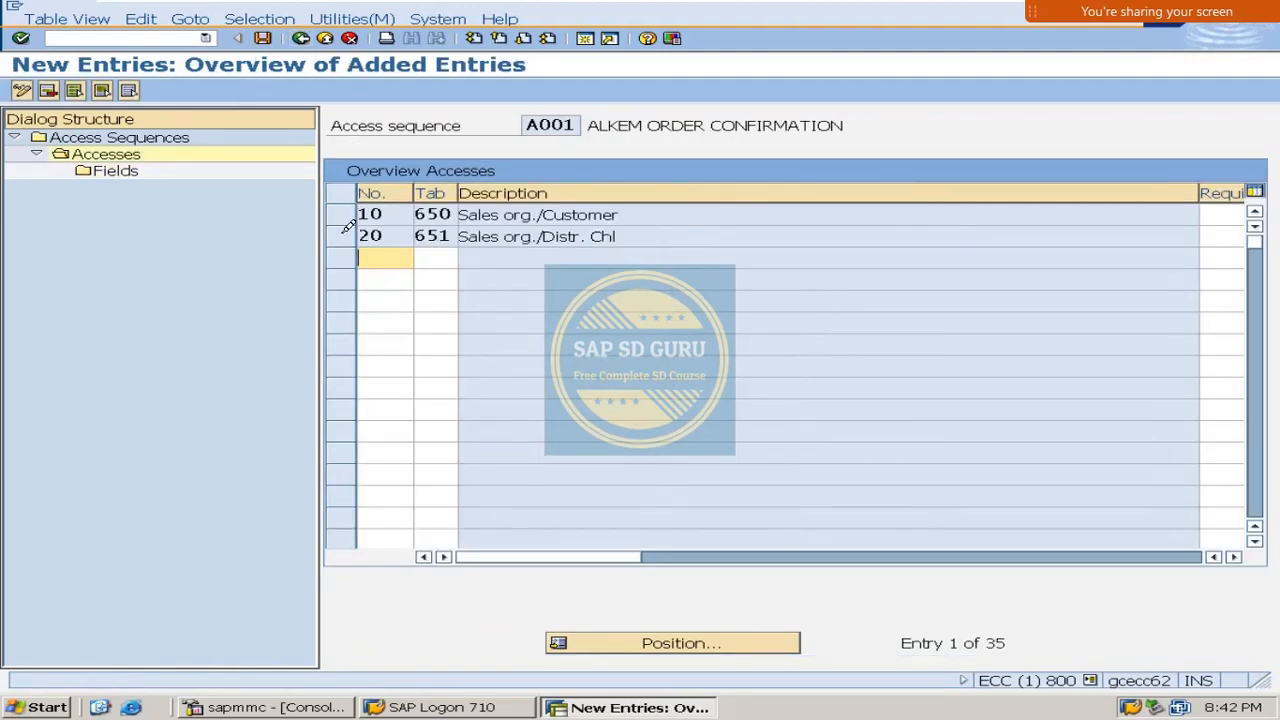
# Add access number 30 with condition table 652, make its field assignment and return to the accesses overview.
pyautogui.write('30')
pyautogui.press('Tab')
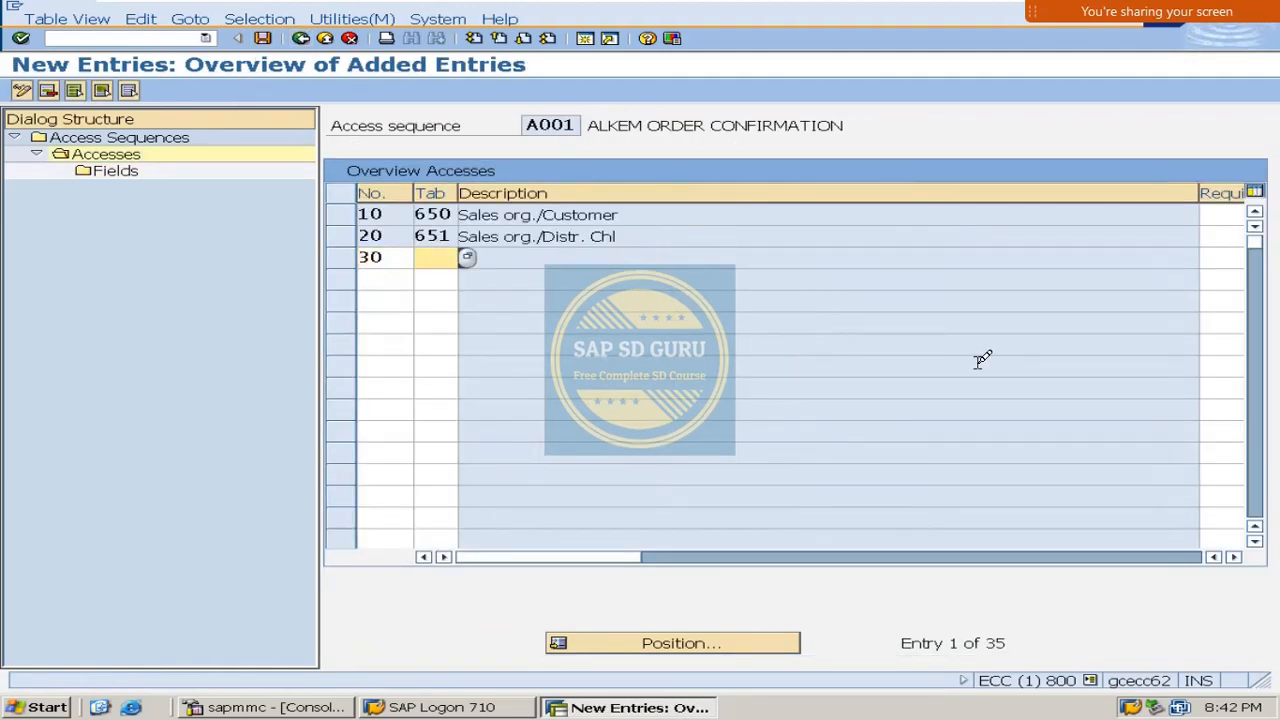
pyautogui.write('652')
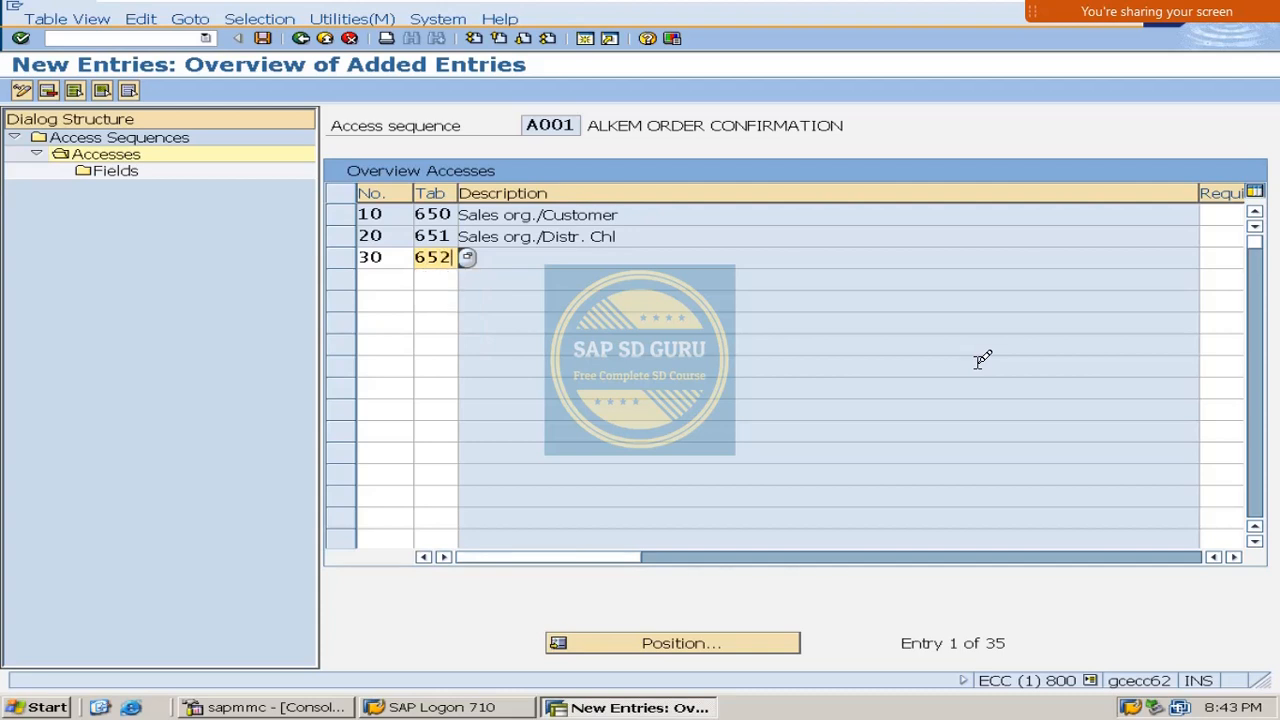
pyautogui.press('Return')
pyautogui.press('Return')
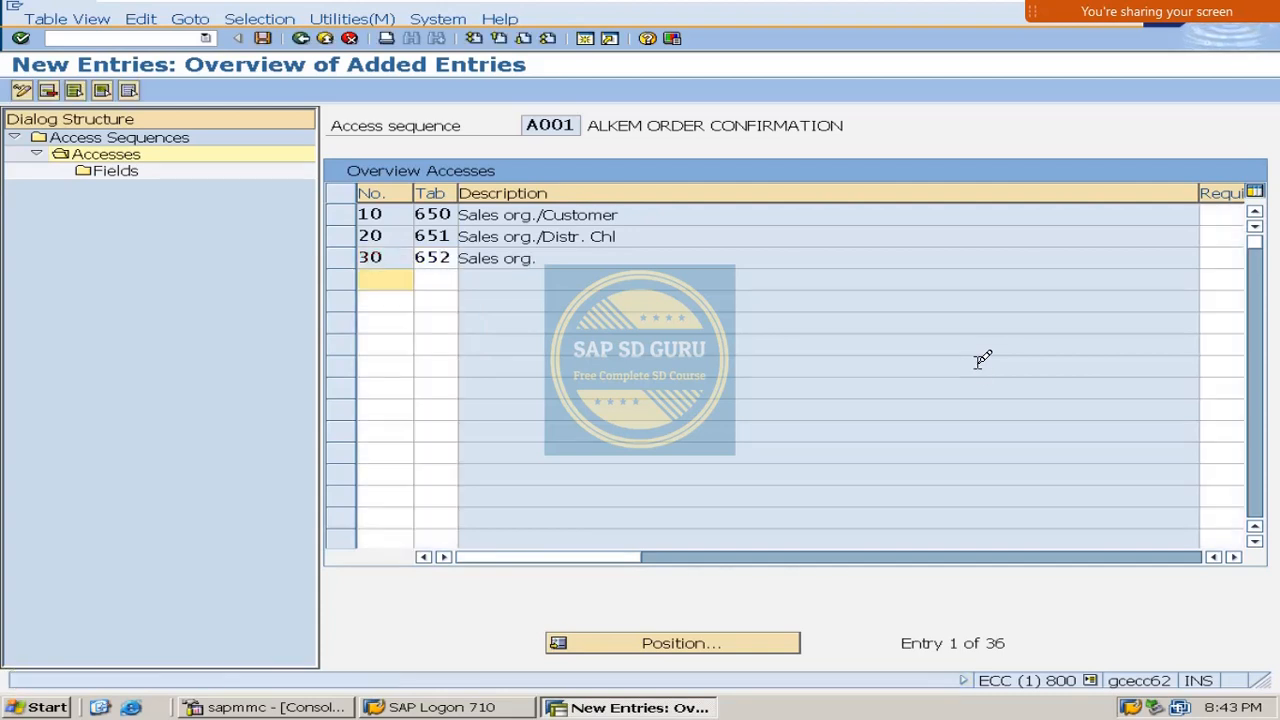
pyautogui.click(342, 257)
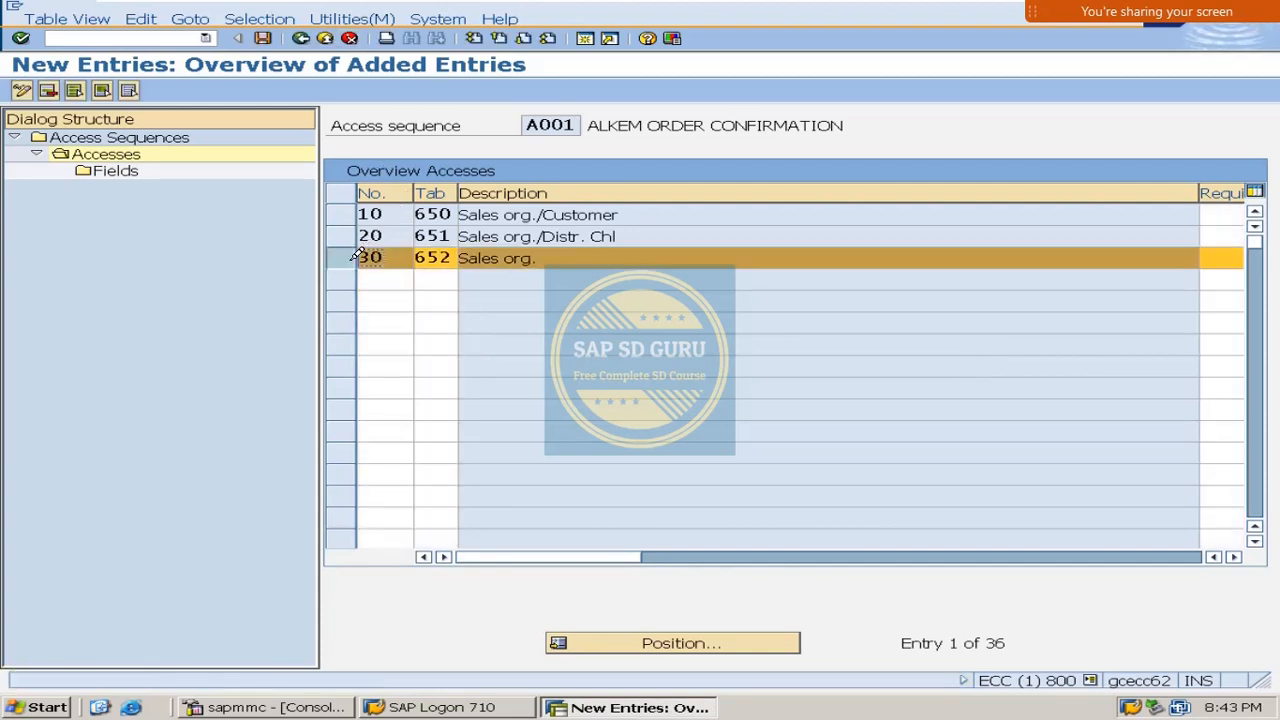
pyautogui.doubleClick(115, 171)
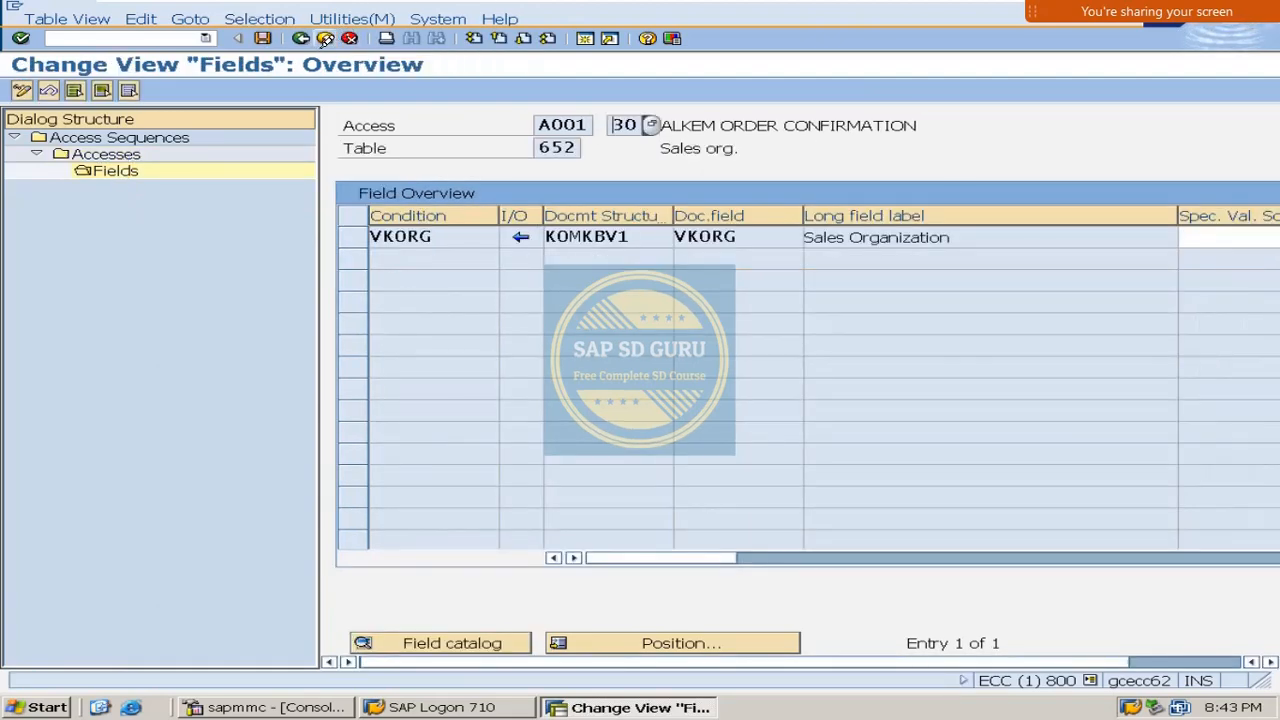
pyautogui.click(300, 38)
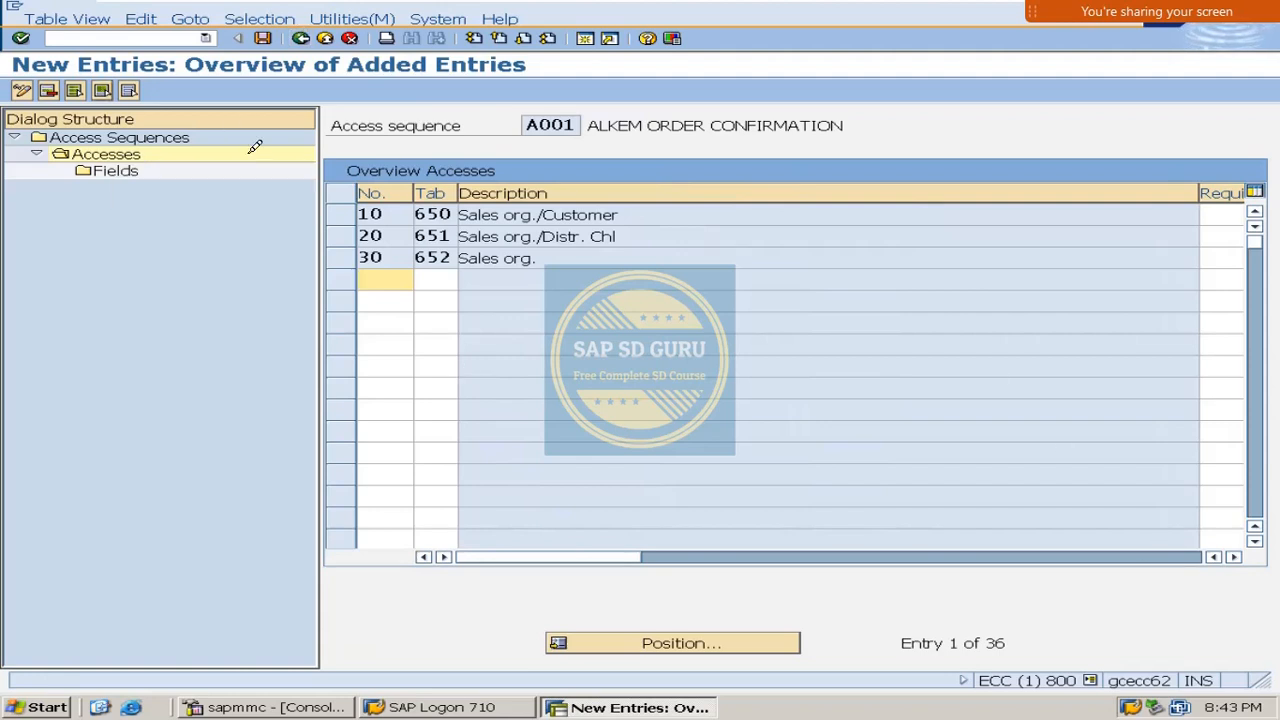
# Review the numbers and condition tables of accesses 10, 20 and 30 in access sequence A001.
pyautogui.click(341, 214)
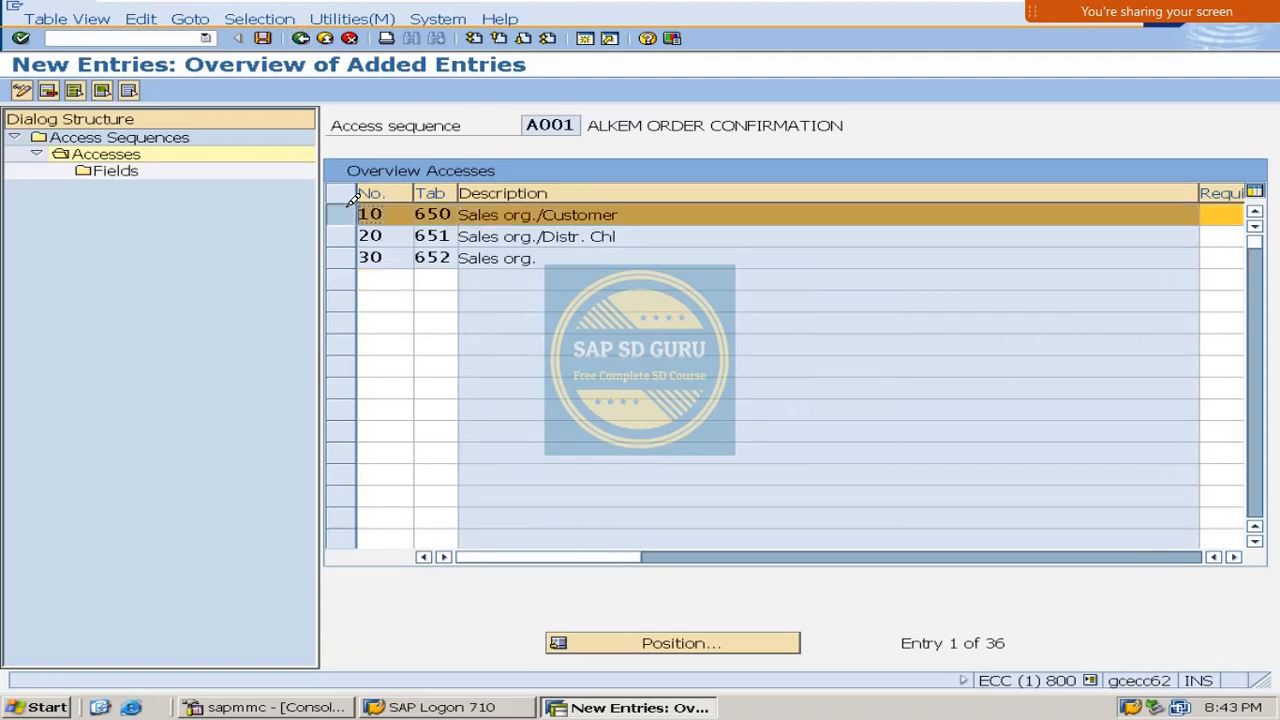
pyautogui.click(340, 257)
pyautogui.click(341, 236)
pyautogui.click(341, 214)
pyautogui.click(340, 236)
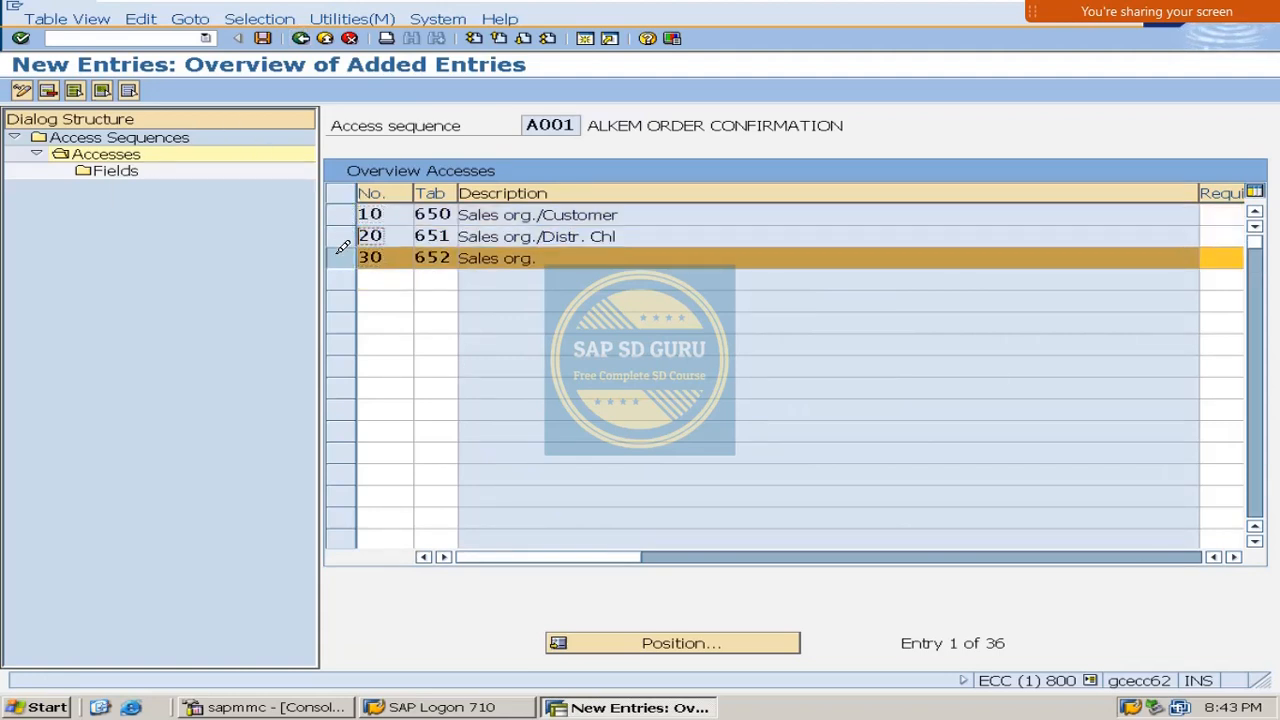
pyautogui.click(342, 252)
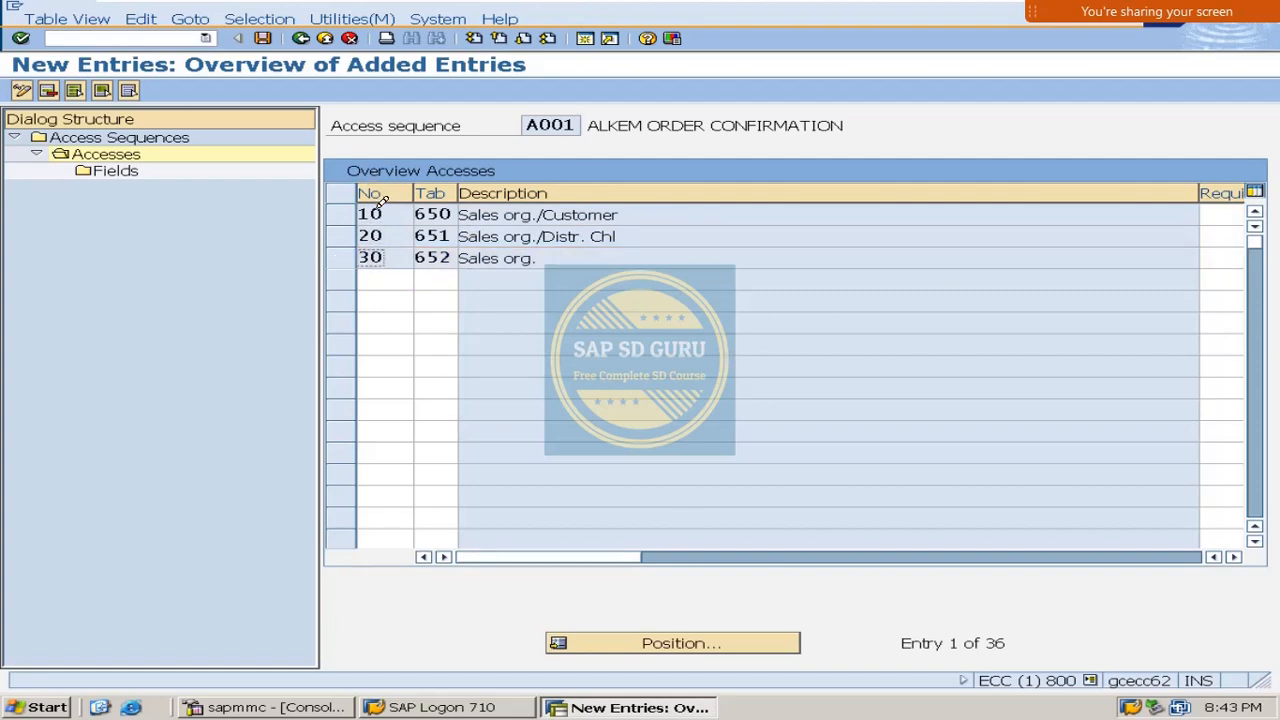
pyautogui.moveTo(390, 210); pyautogui.dragTo(324, 206)
pyautogui.press('Down')
pyautogui.press('Down')
pyautogui.doubleClick(394, 207)
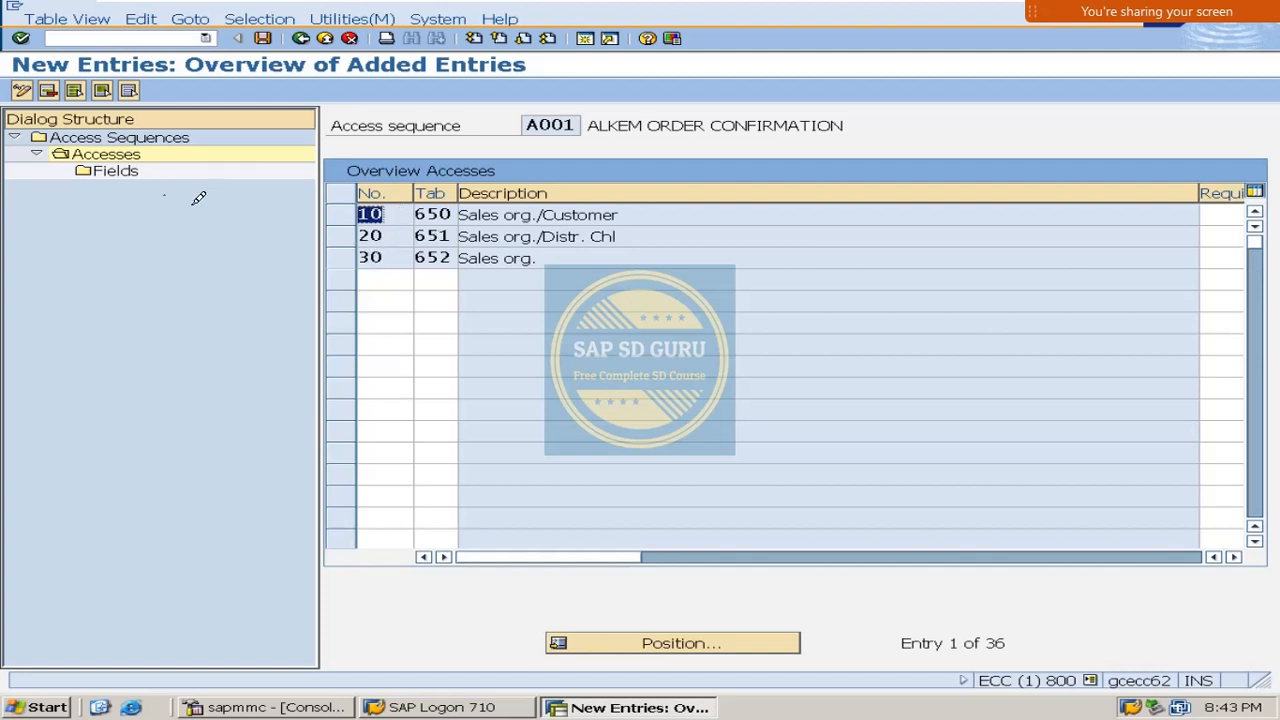
pyautogui.doubleClick(390, 236)
pyautogui.doubleClick(394, 257)
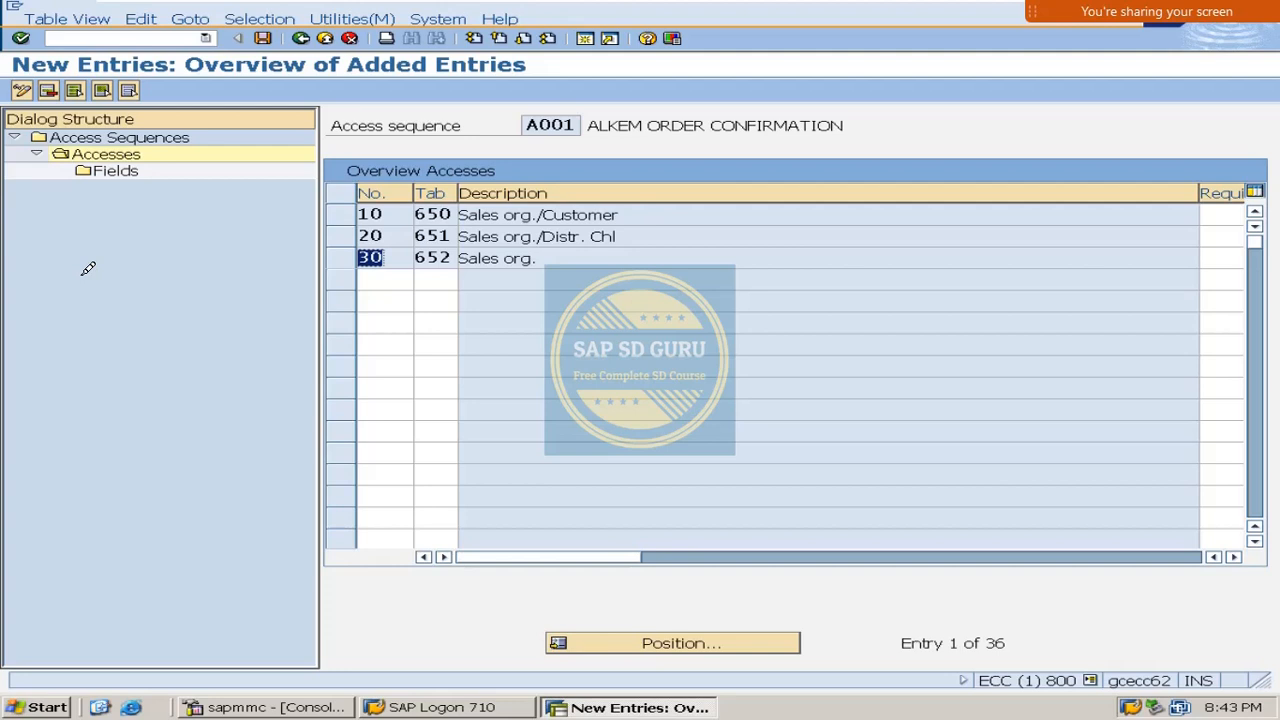
pyautogui.click(384, 215)
pyautogui.click(400, 234)
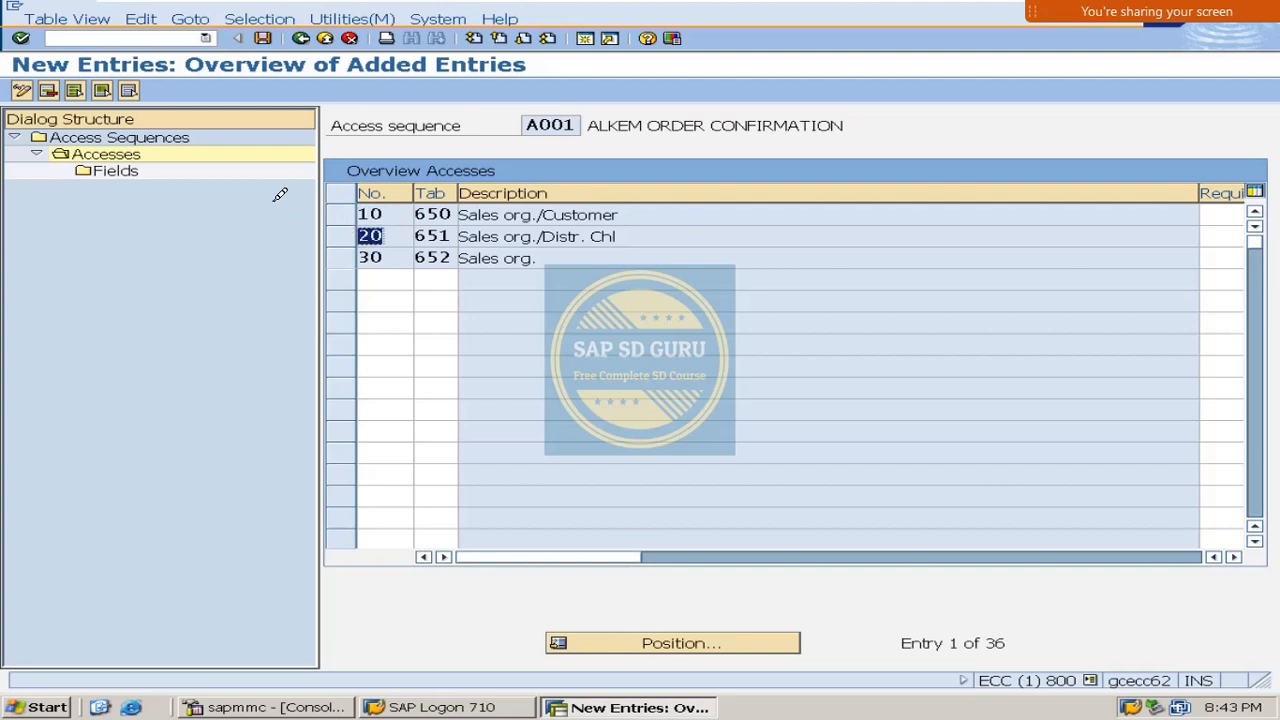
# Add access number 11 with condition table 1, make its field assignment and return to the accesses overview.
pyautogui.click(376, 280)
pyautogui.write('11')
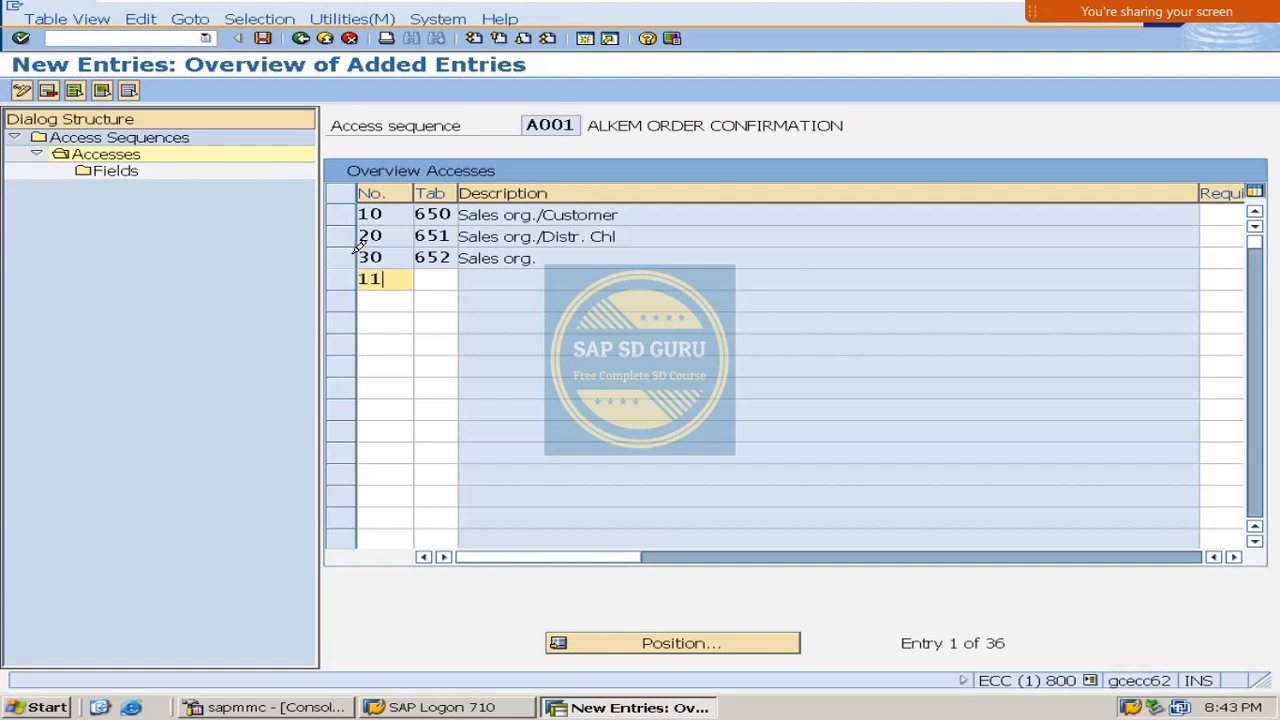
pyautogui.press('Tab')
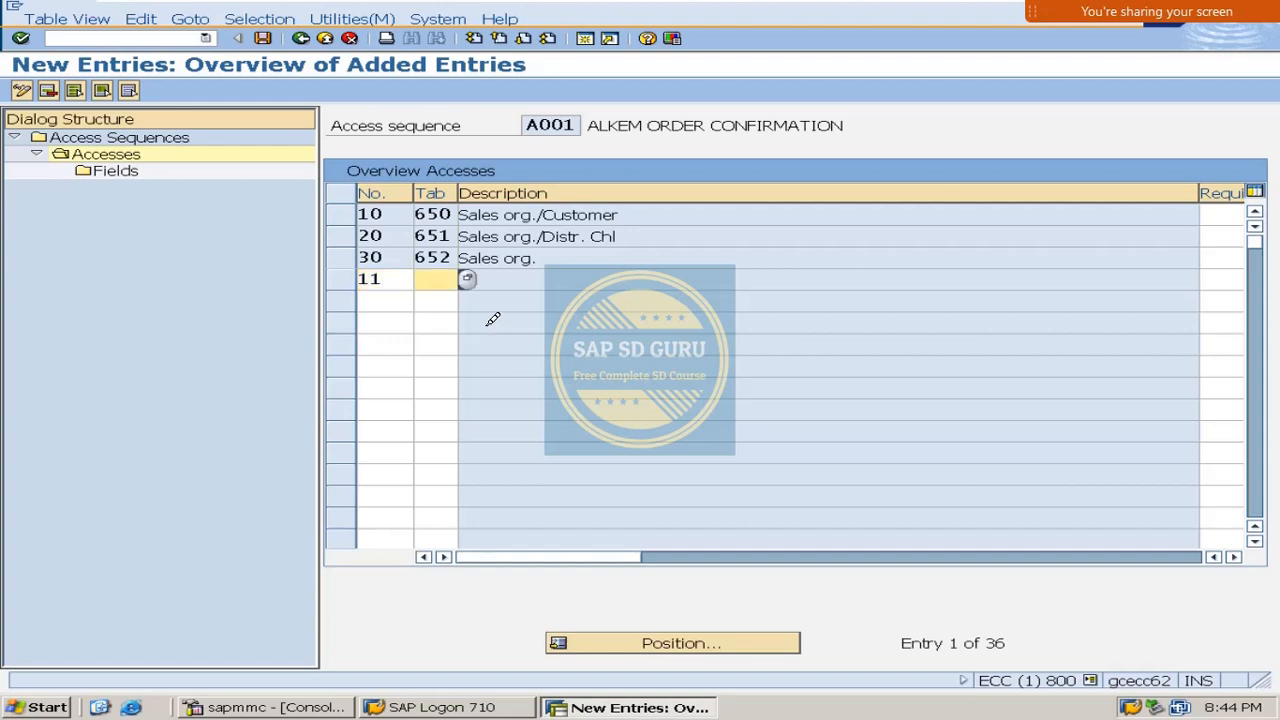
pyautogui.write('01')
pyautogui.press('Return')
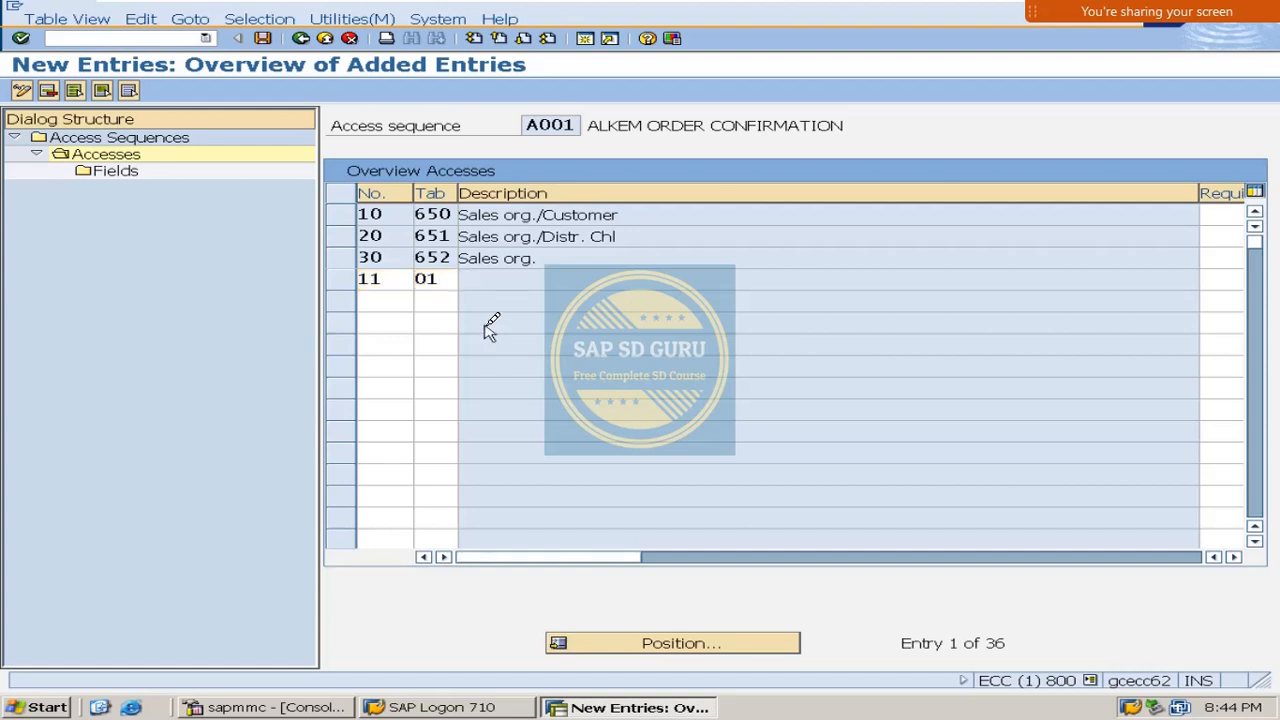
pyautogui.click(345, 279)
pyautogui.click(400, 302)
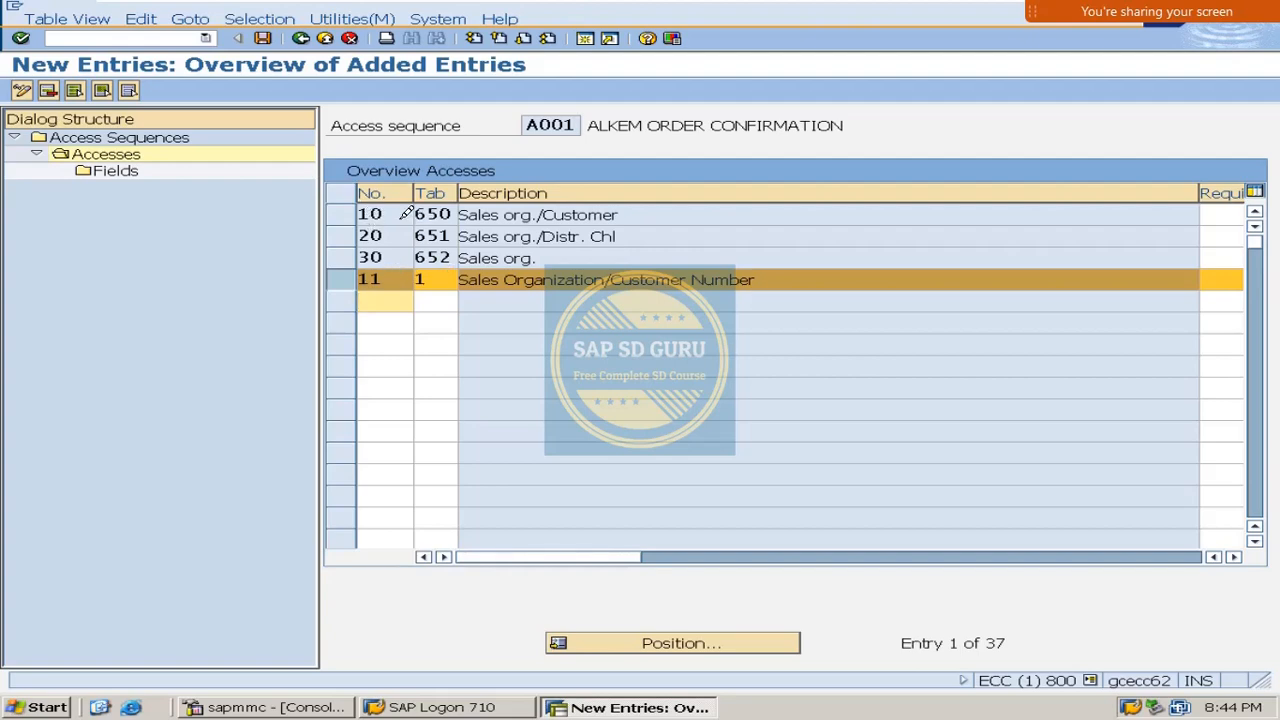
pyautogui.moveTo(391, 214); pyautogui.dragTo(321, 214)
pyautogui.moveTo(391, 237); pyautogui.dragTo(86, 235)
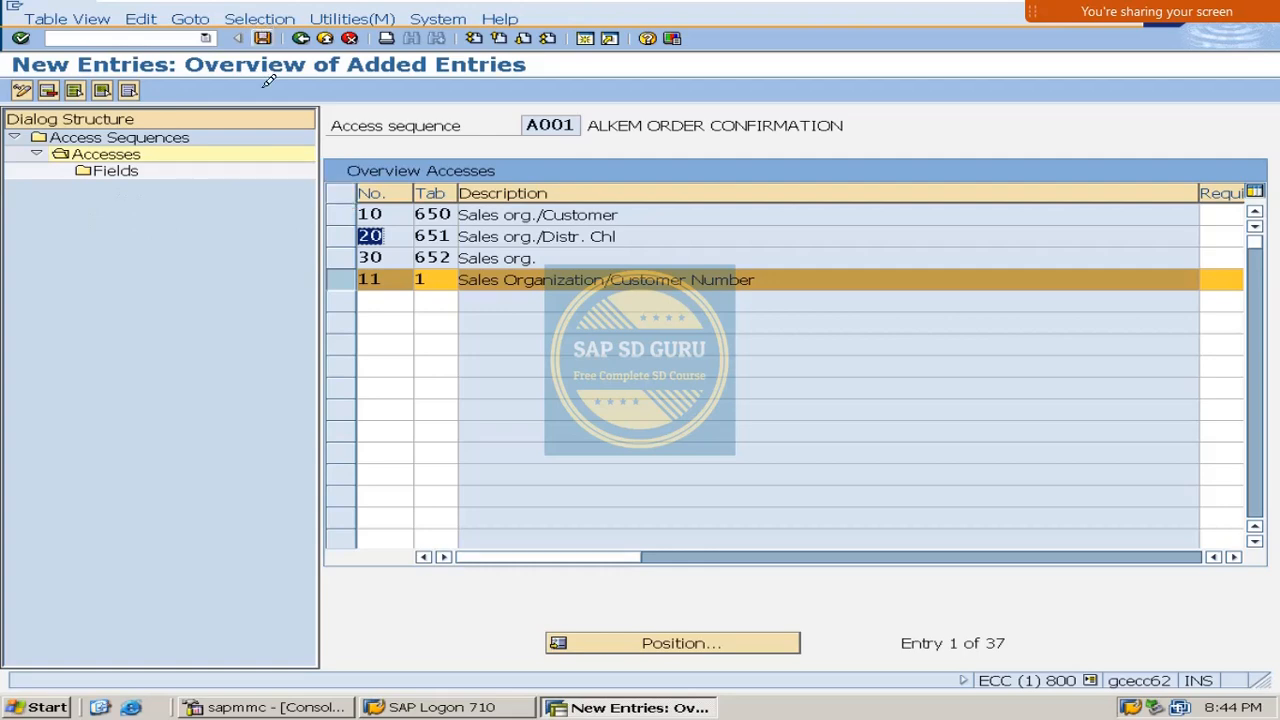
pyautogui.doubleClick(116, 171)
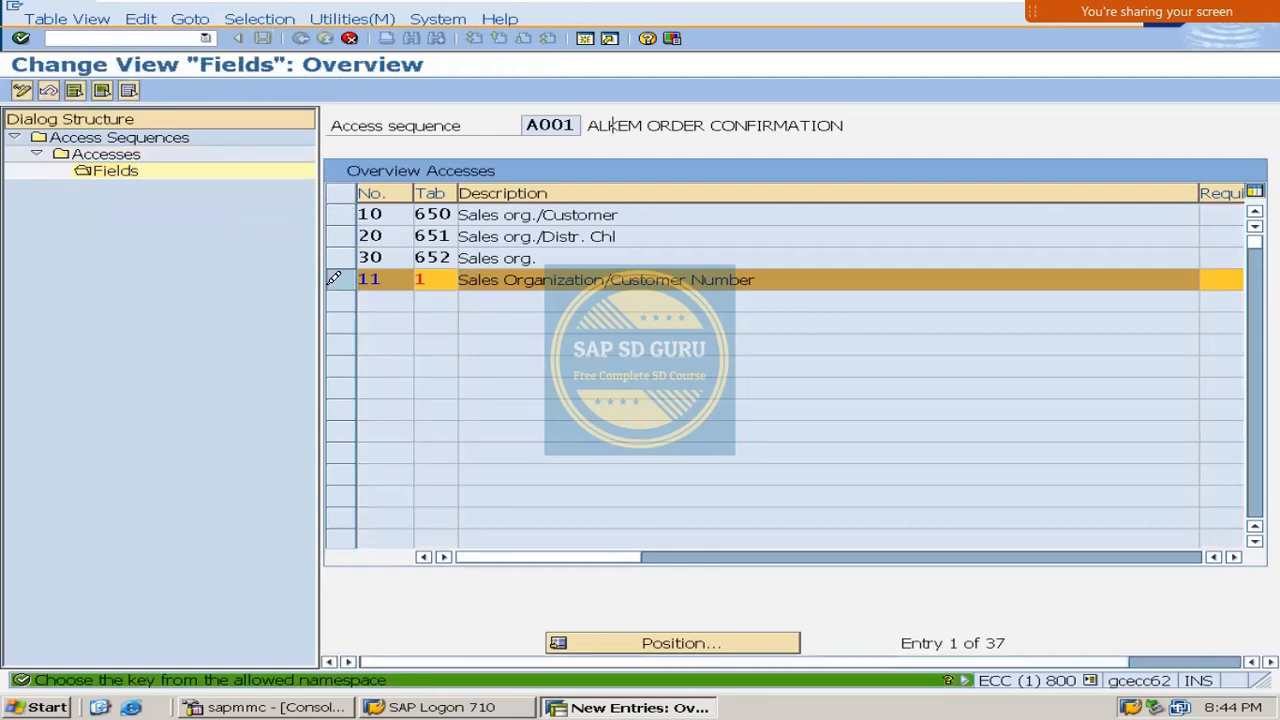
pyautogui.click(301, 38)
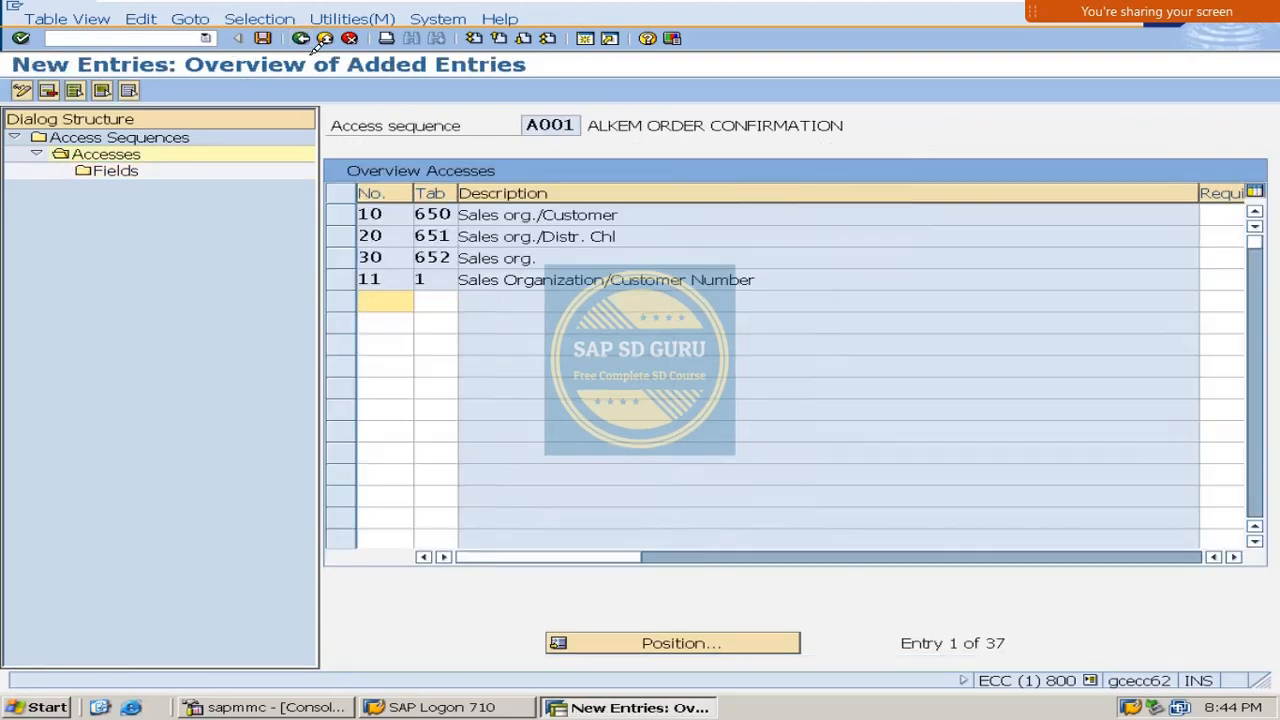
# Save the access sequence in Workbench request ECCK900007 and reopen the accesses of A001 from the access sequence overview.
pyautogui.click(263, 38)
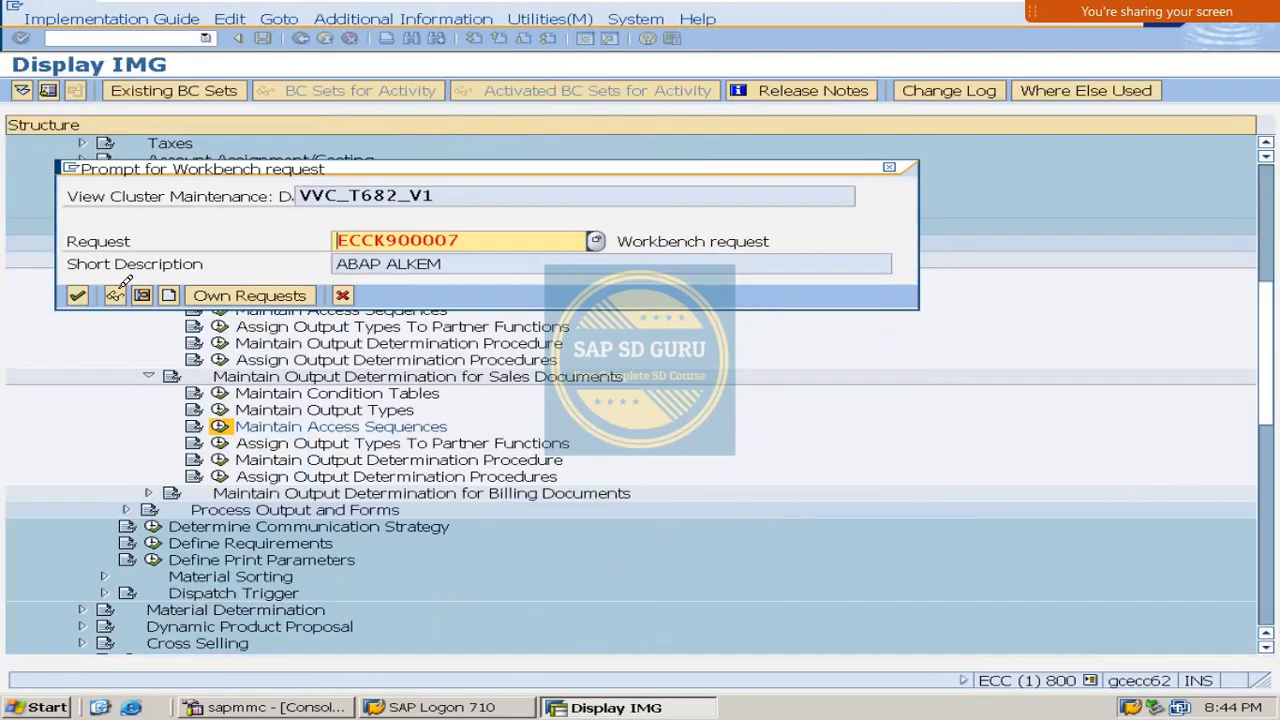
pyautogui.click(77, 295)
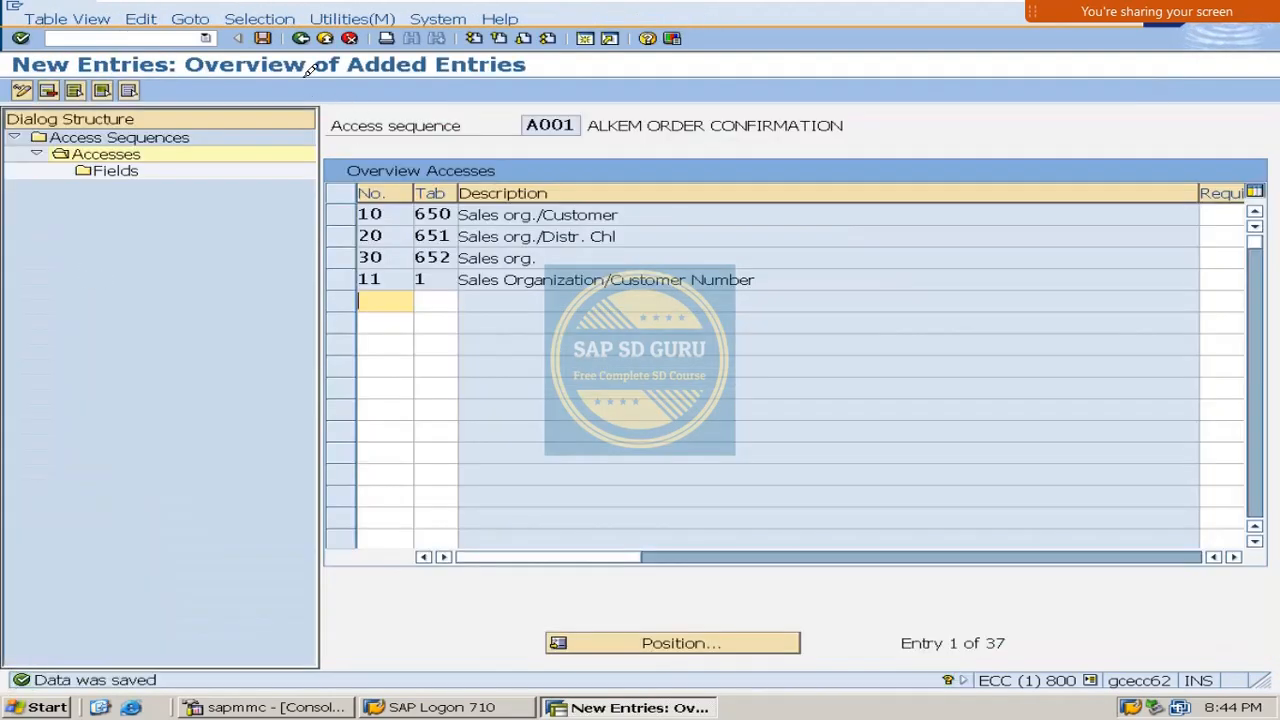
pyautogui.click(300, 37)
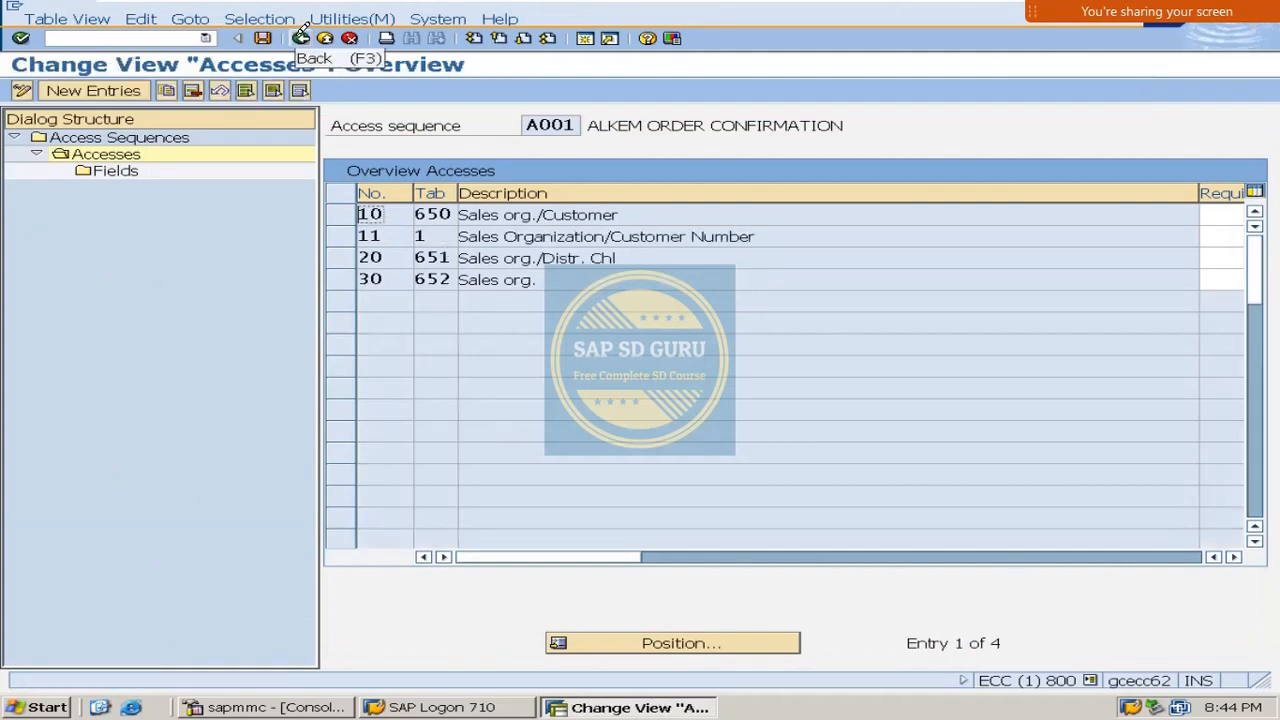
pyautogui.click(301, 38)
pyautogui.click(354, 260)
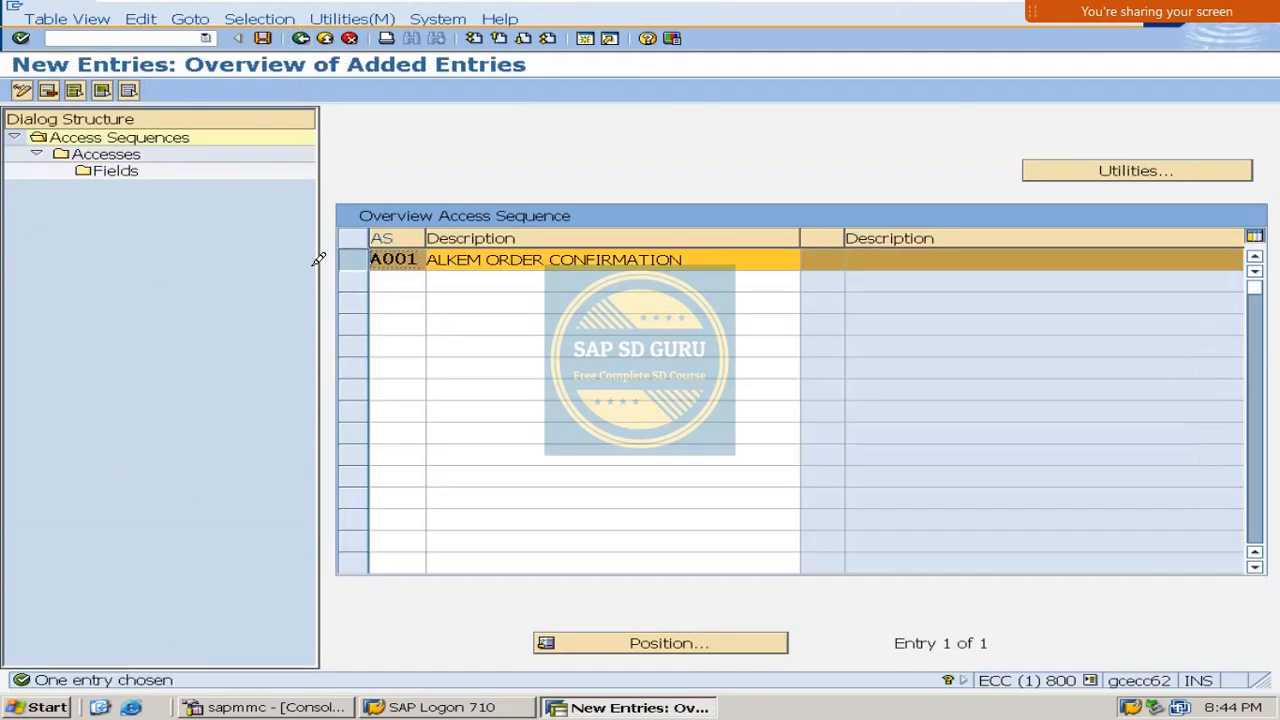
pyautogui.click(120, 154)
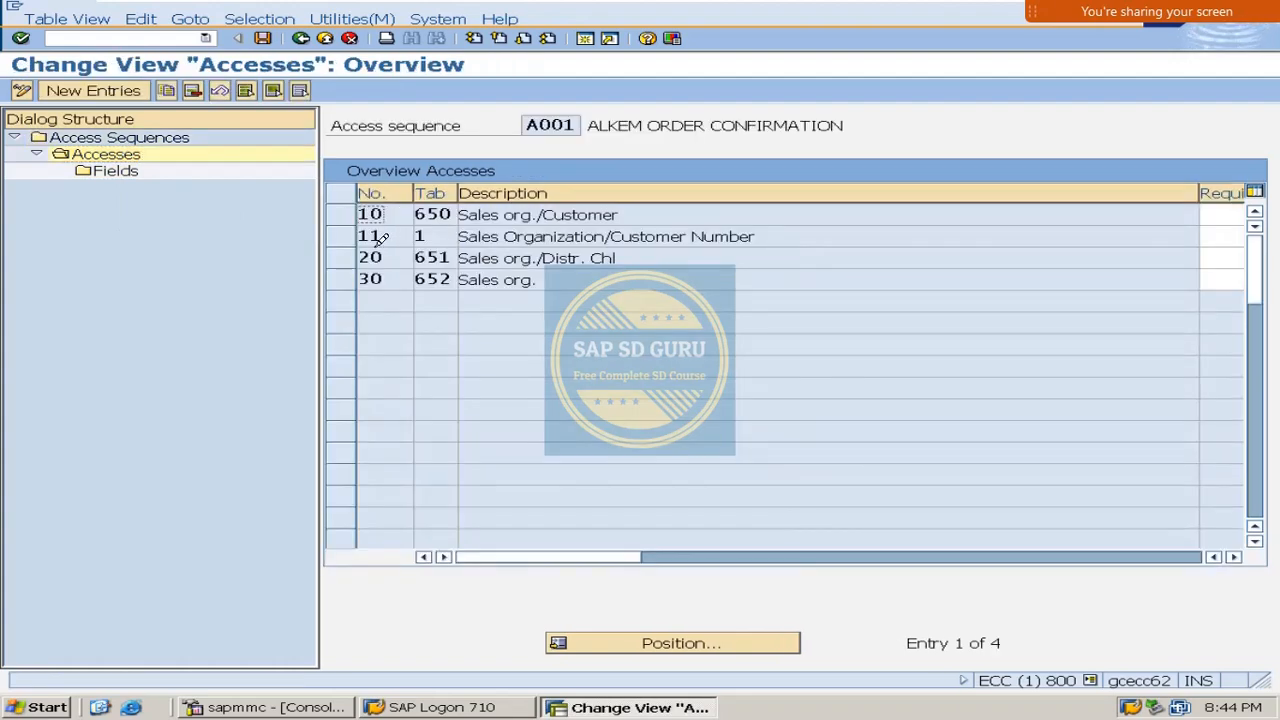
# Check the order in which accesses 10, 11, 20 and 30 are listed in access sequence A001.
pyautogui.doubleClick(372, 236)
pyautogui.click(394, 212)
pyautogui.click(380, 257)
pyautogui.moveTo(400, 212); pyautogui.dragTo(297, 206)
pyautogui.moveTo(374, 257); pyautogui.dragTo(251, 261)
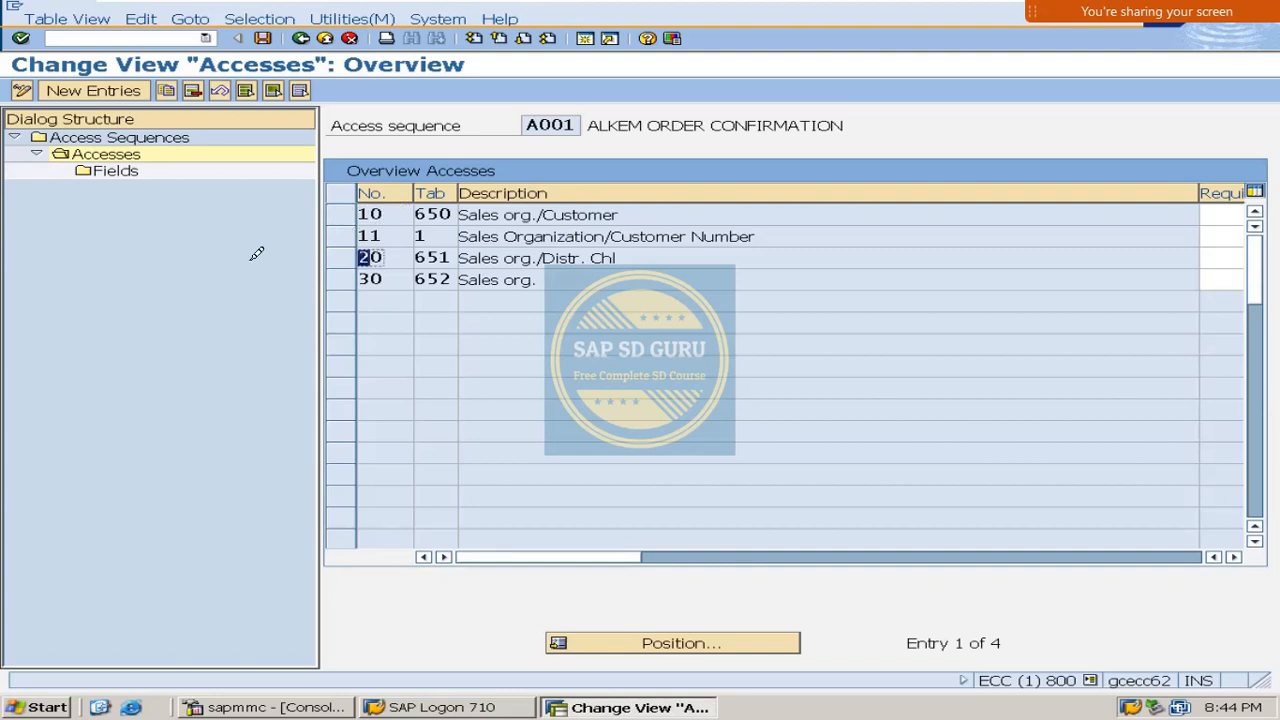
pyautogui.doubleClick(372, 280)
# Delete access number 11 with all its dependent entries from access sequence A001 and save the change.
pyautogui.click(341, 236)
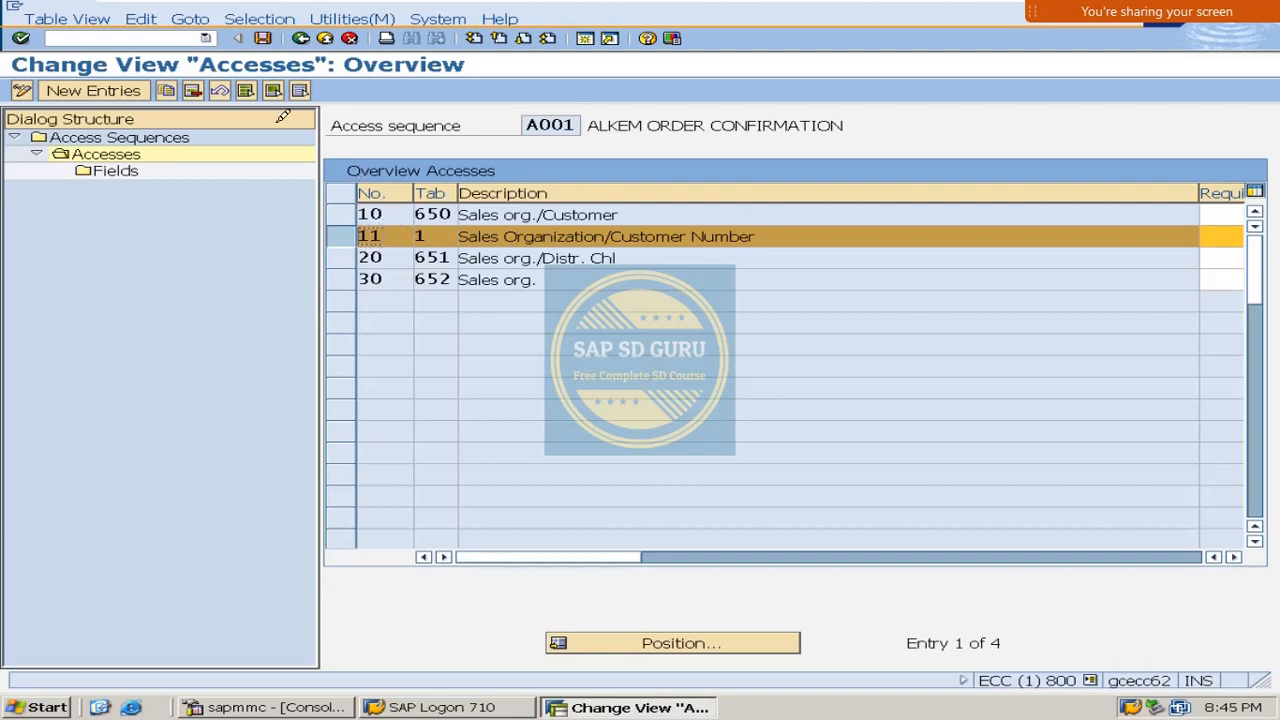
pyautogui.click(193, 89)
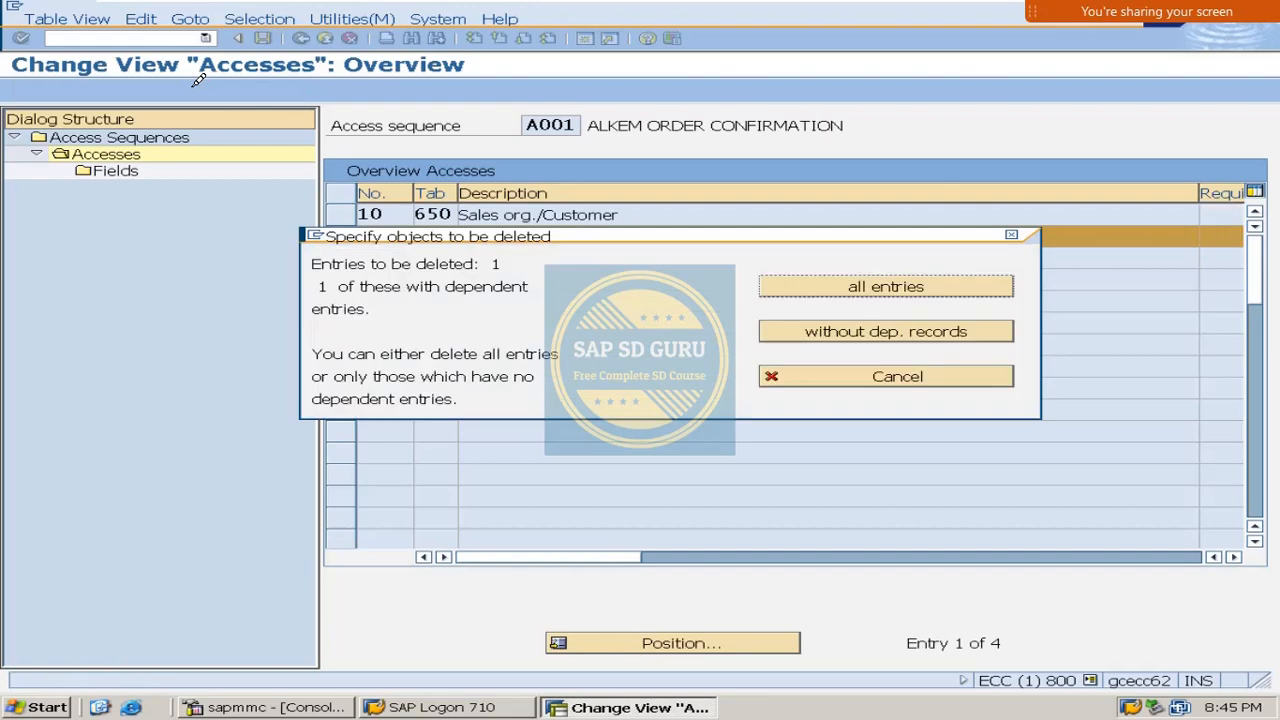
pyautogui.click(918, 280)
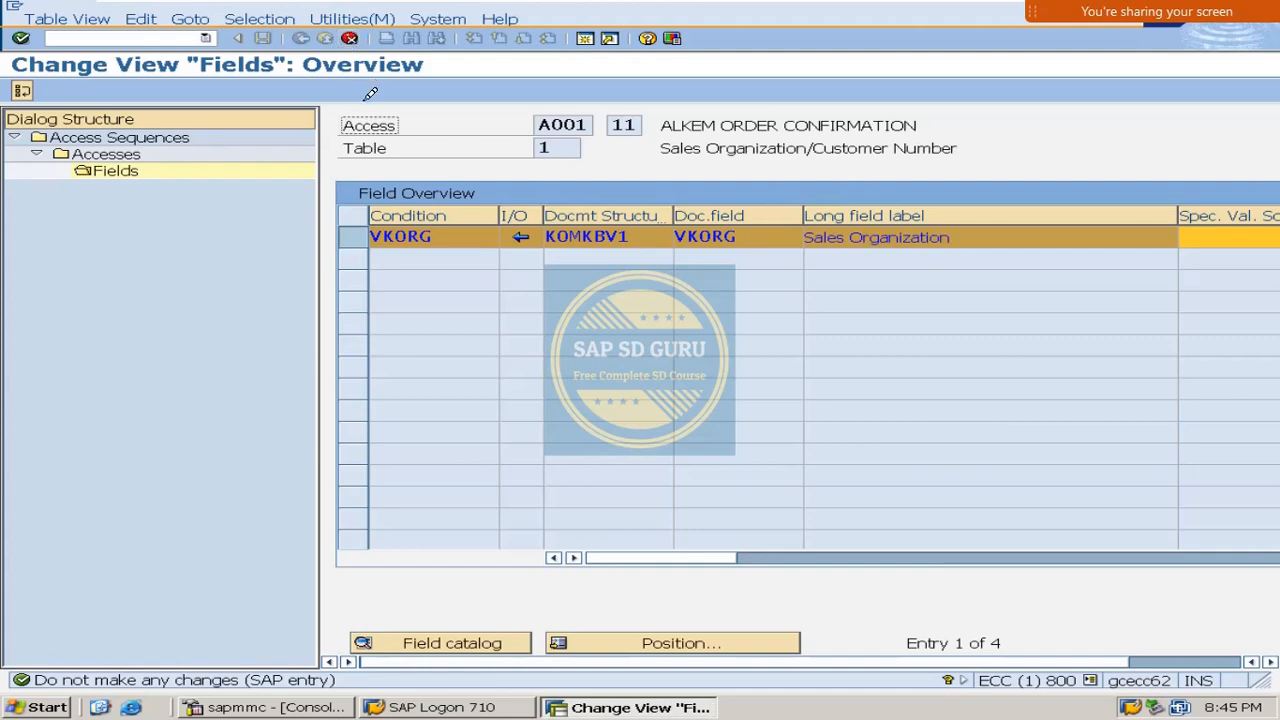
pyautogui.press('Return')
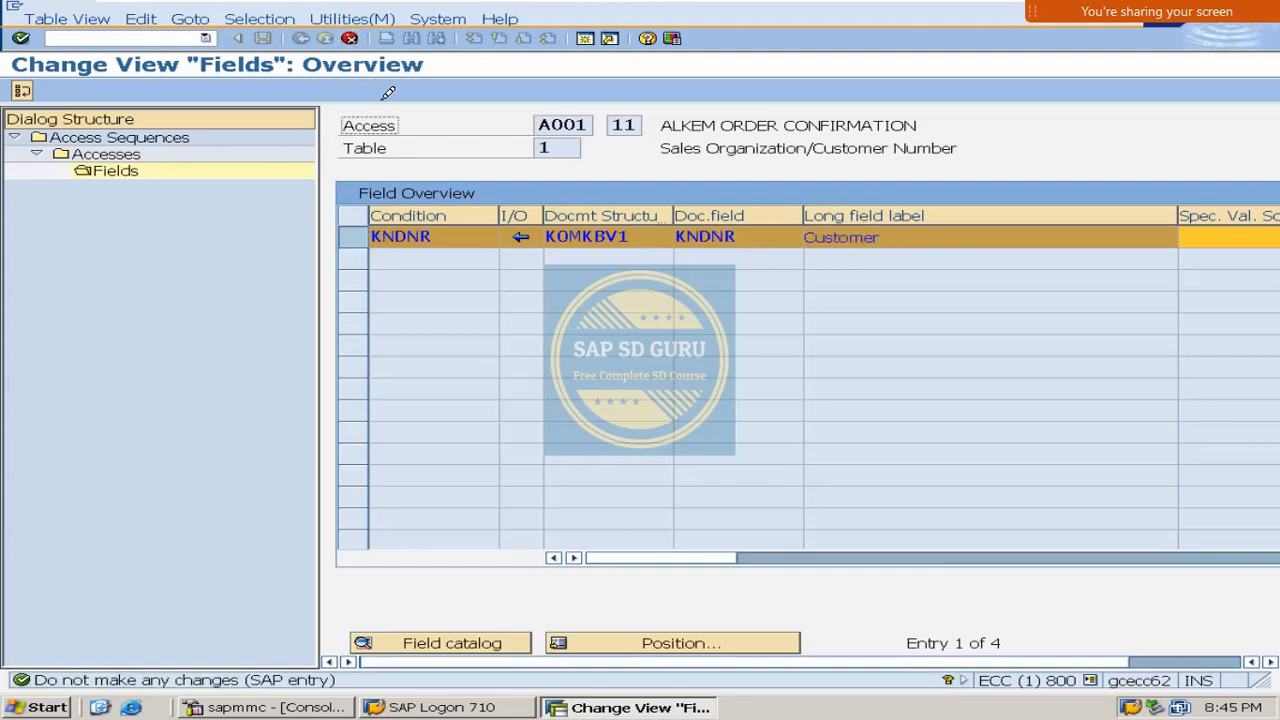
pyautogui.press('Return')
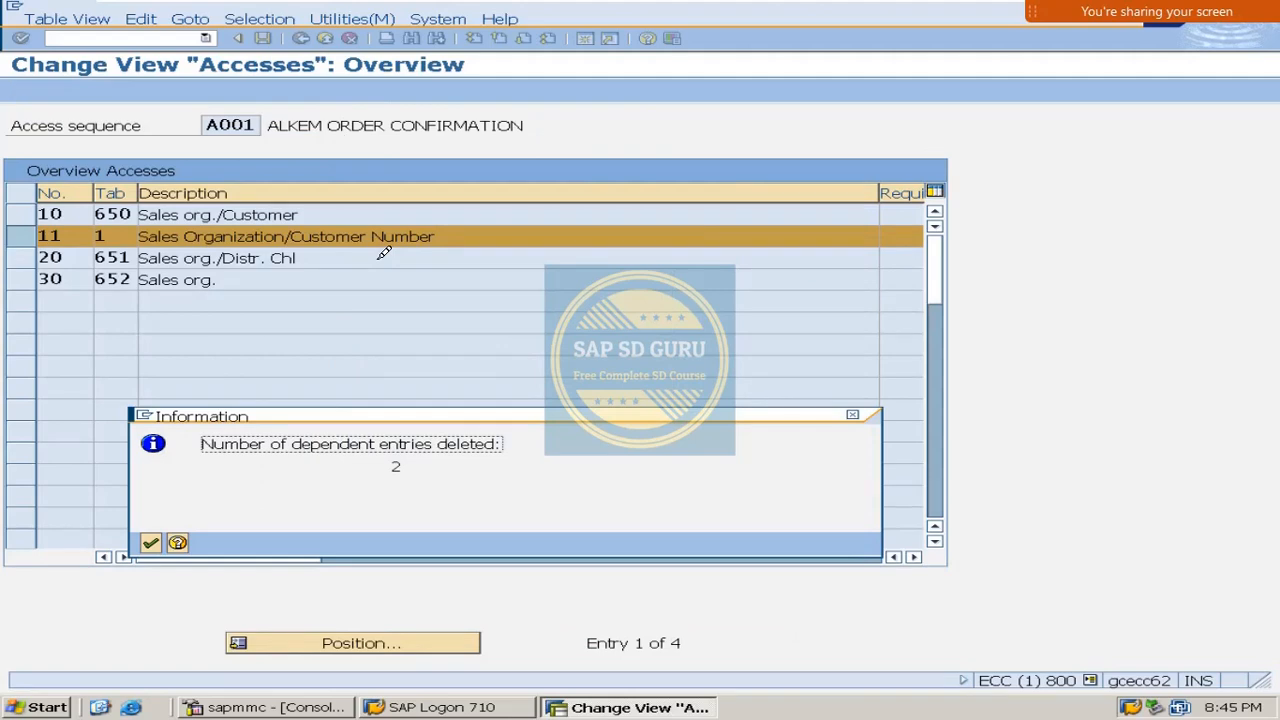
pyautogui.press('Return')
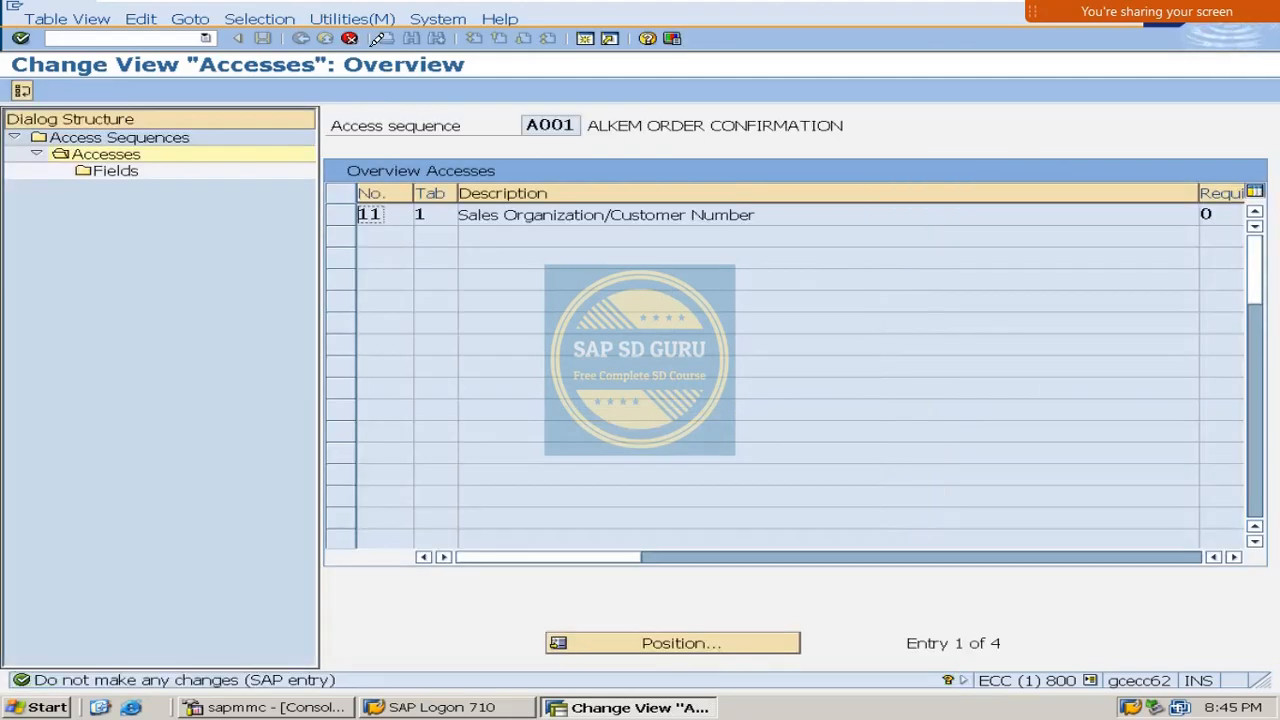
pyautogui.click(377, 38)
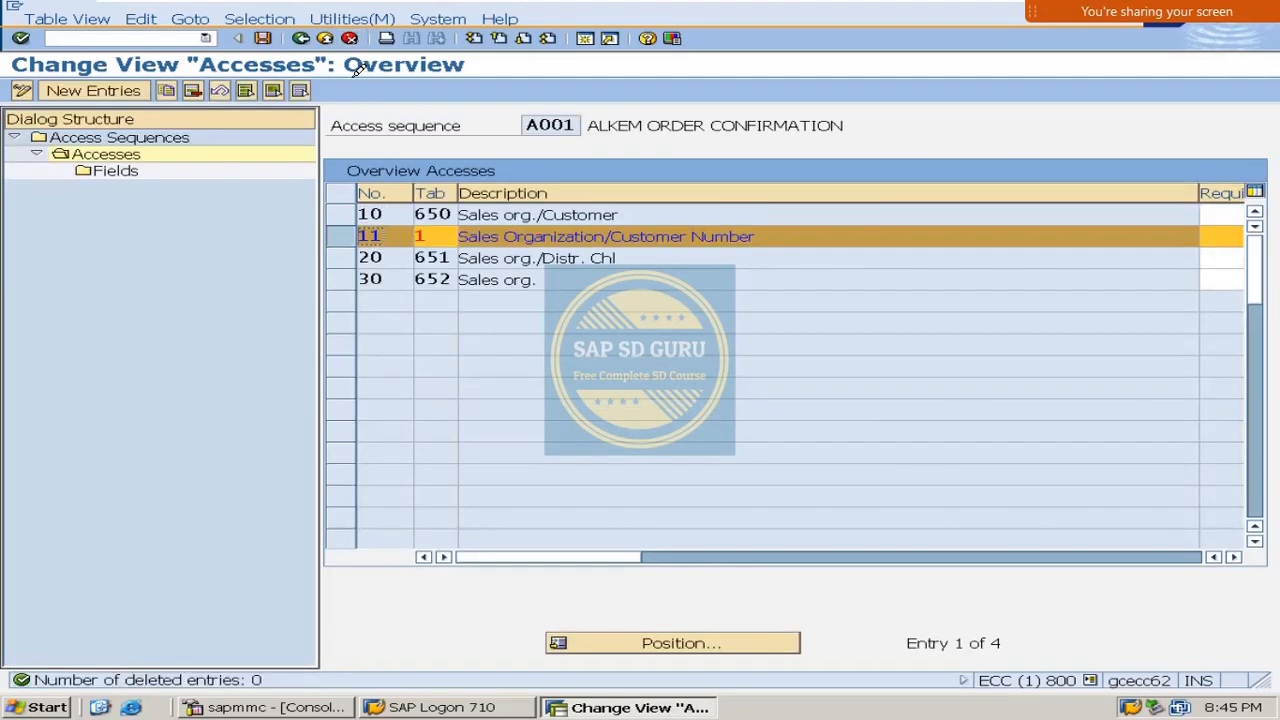
pyautogui.click(262, 38)
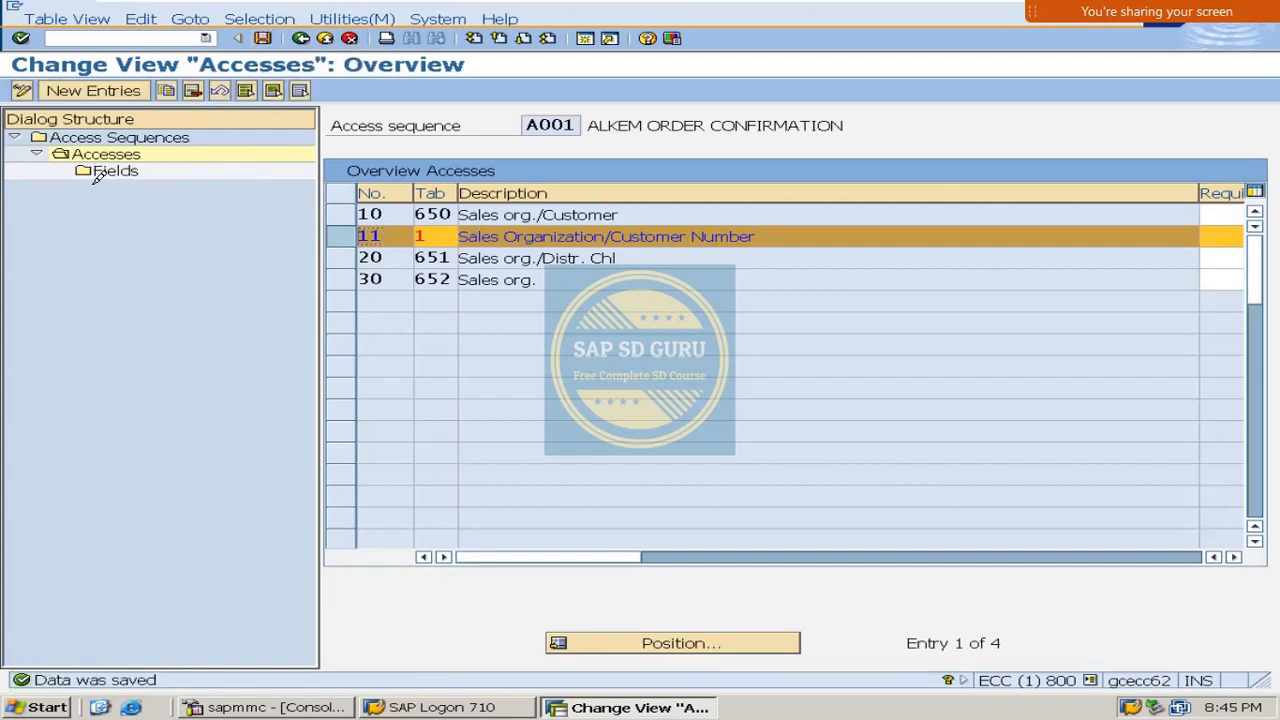
pyautogui.doubleClick(220, 171)
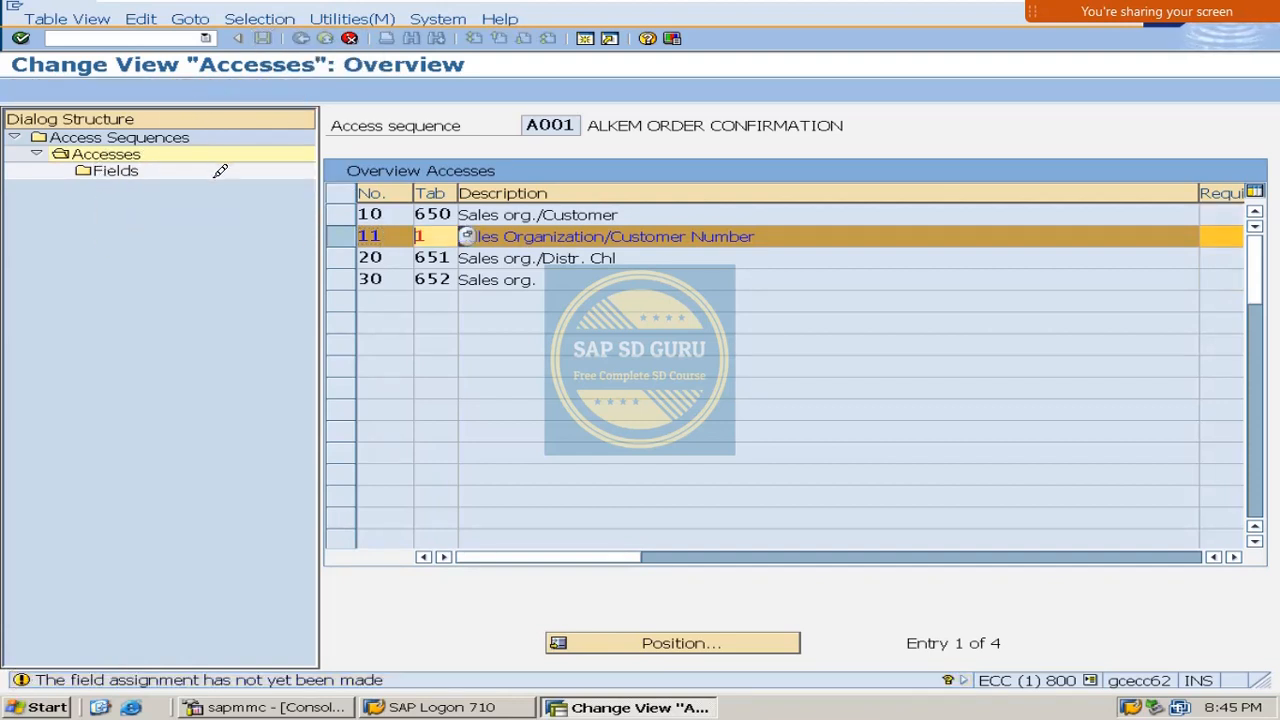
pyautogui.hotkey('shift', 'F2')
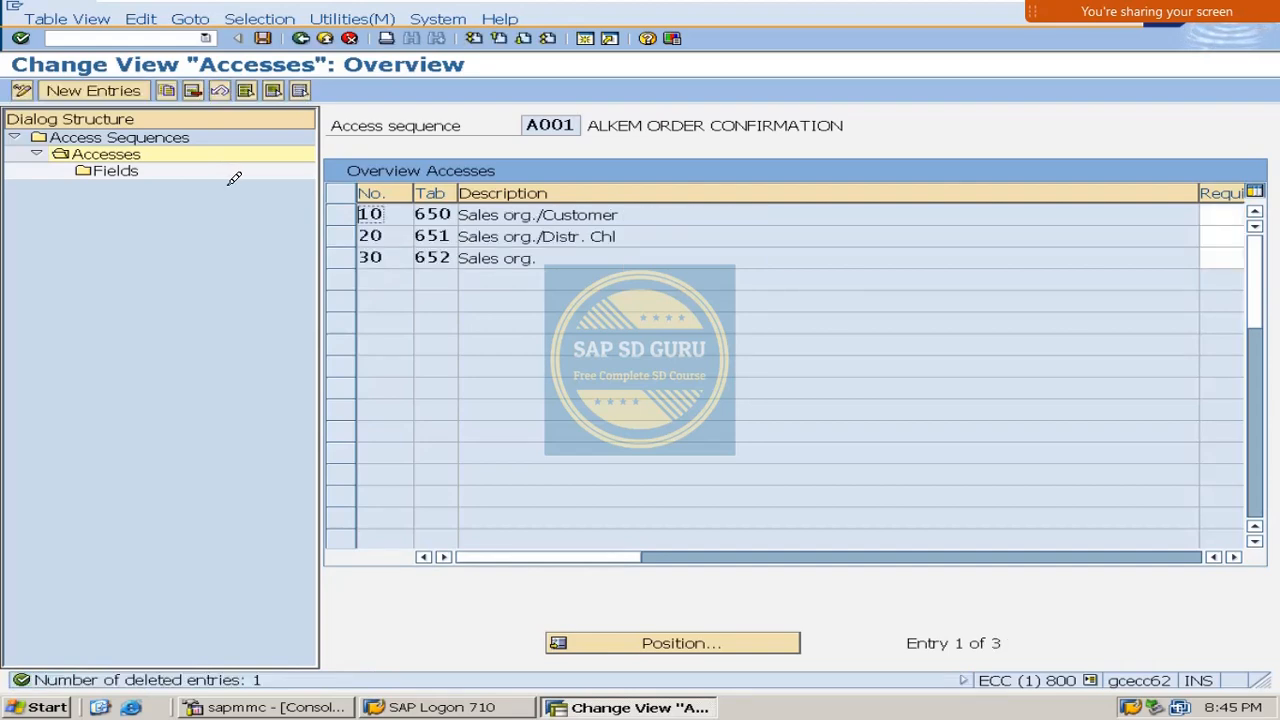
pyautogui.click(262, 38)
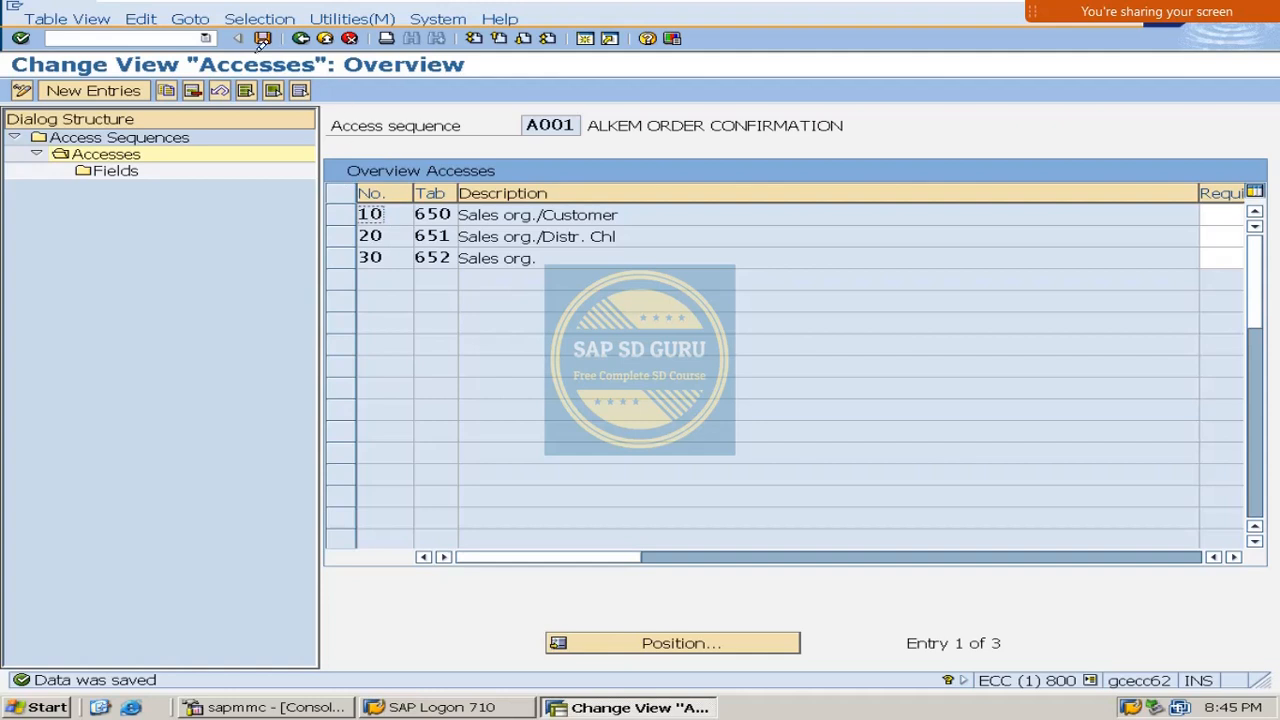
pyautogui.click(262, 38)
# Leave the access sequences and open Maintain Output Types for the output determination of sales documents.
pyautogui.click(300, 38)
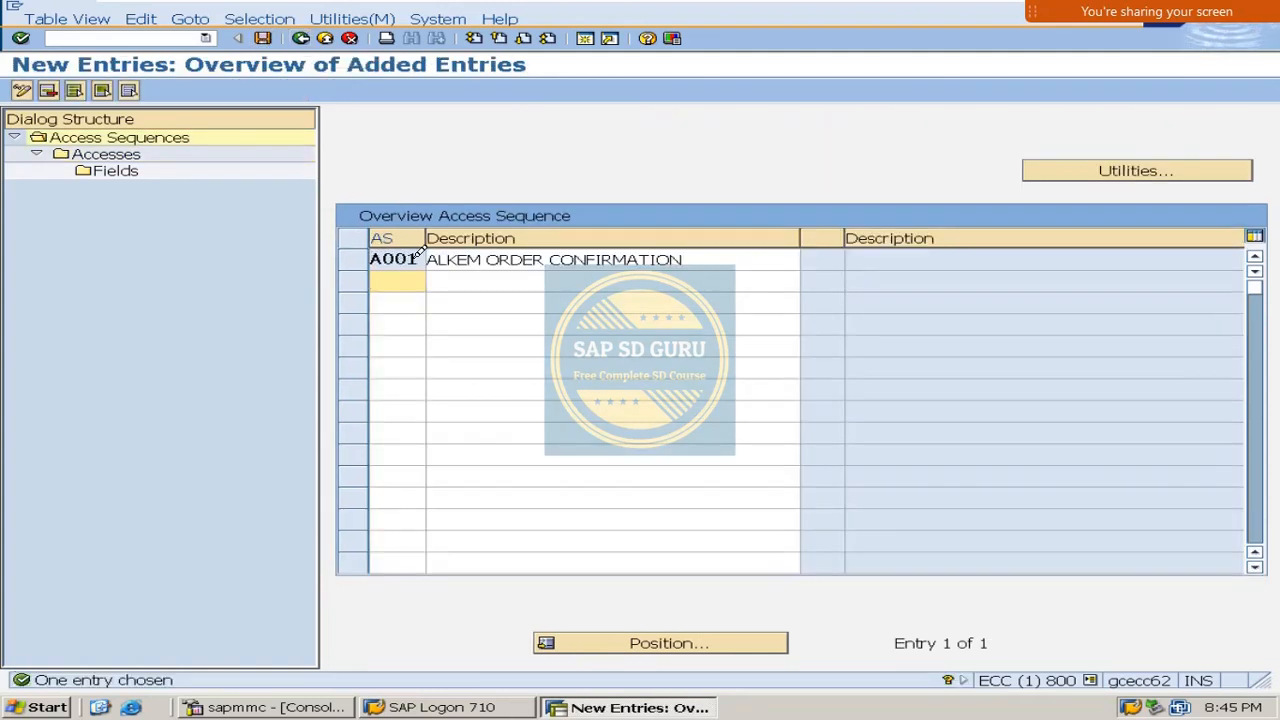
pyautogui.moveTo(418, 252); pyautogui.dragTo(312, 248)
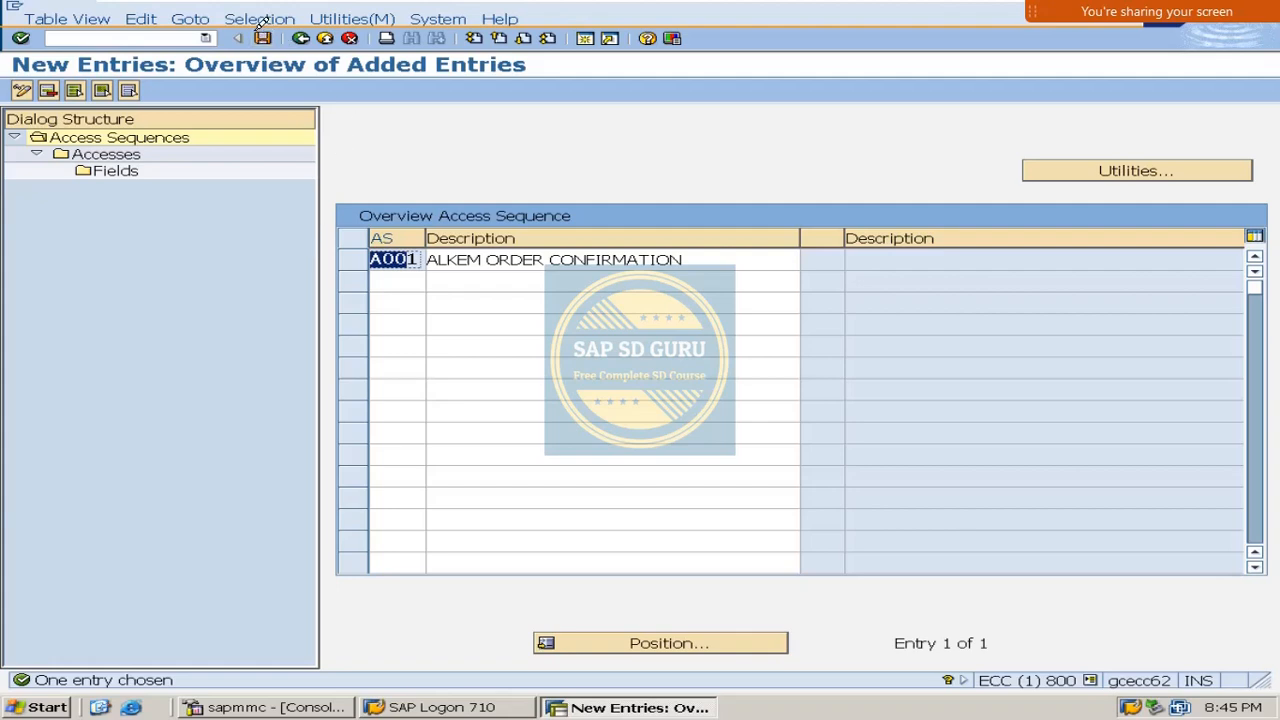
pyautogui.click(300, 38)
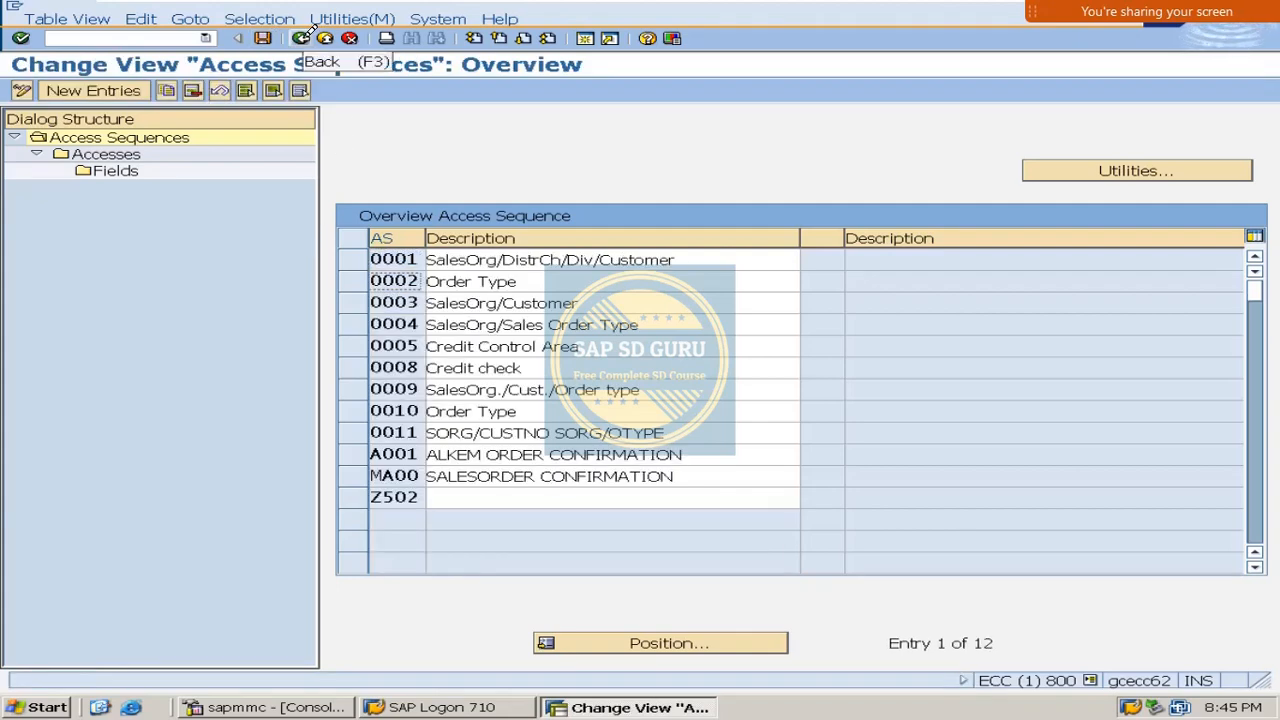
pyautogui.click(300, 38)
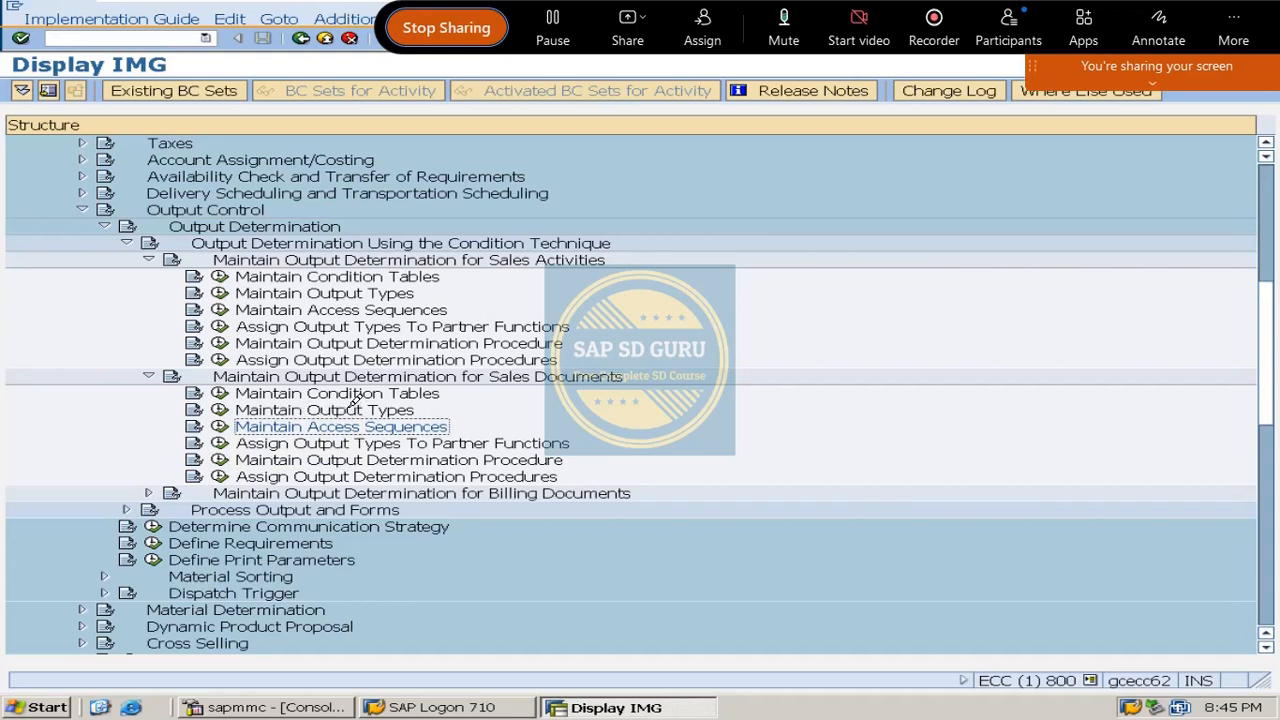
pyautogui.click(223, 406)
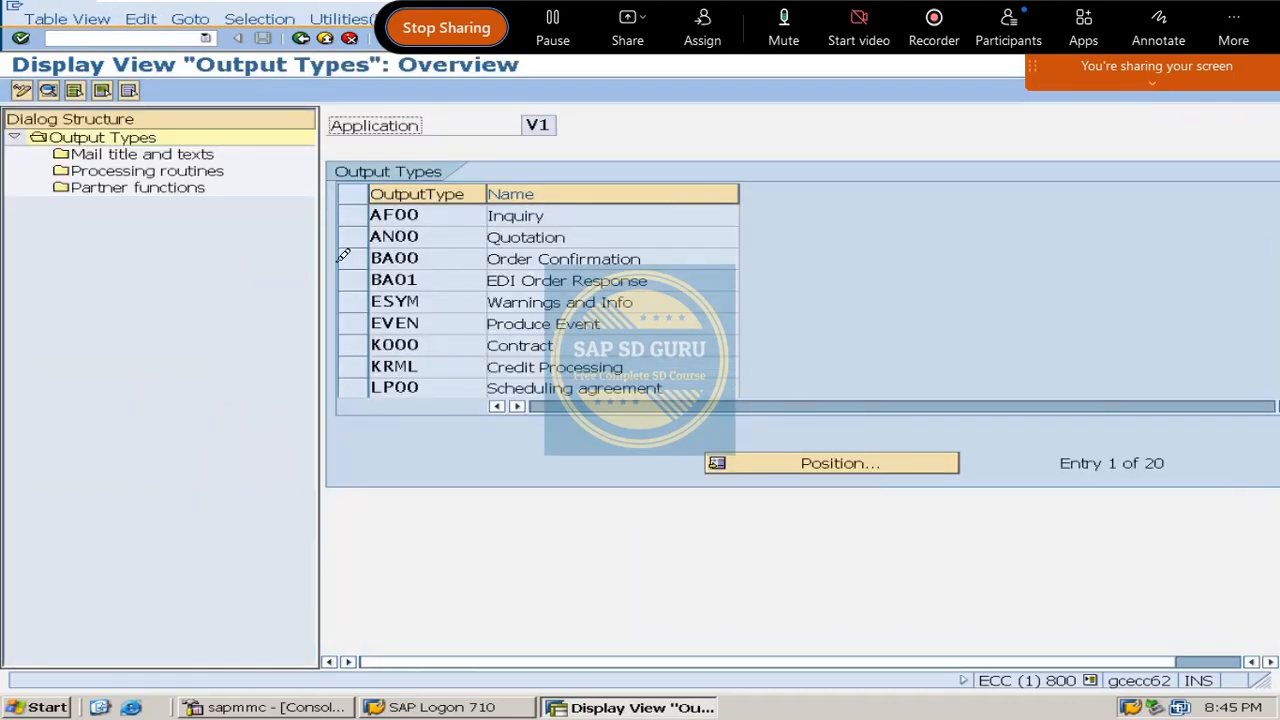
# Review the mail titles and texts of output type BA00 Order Confirmation.
pyautogui.click(438, 257)
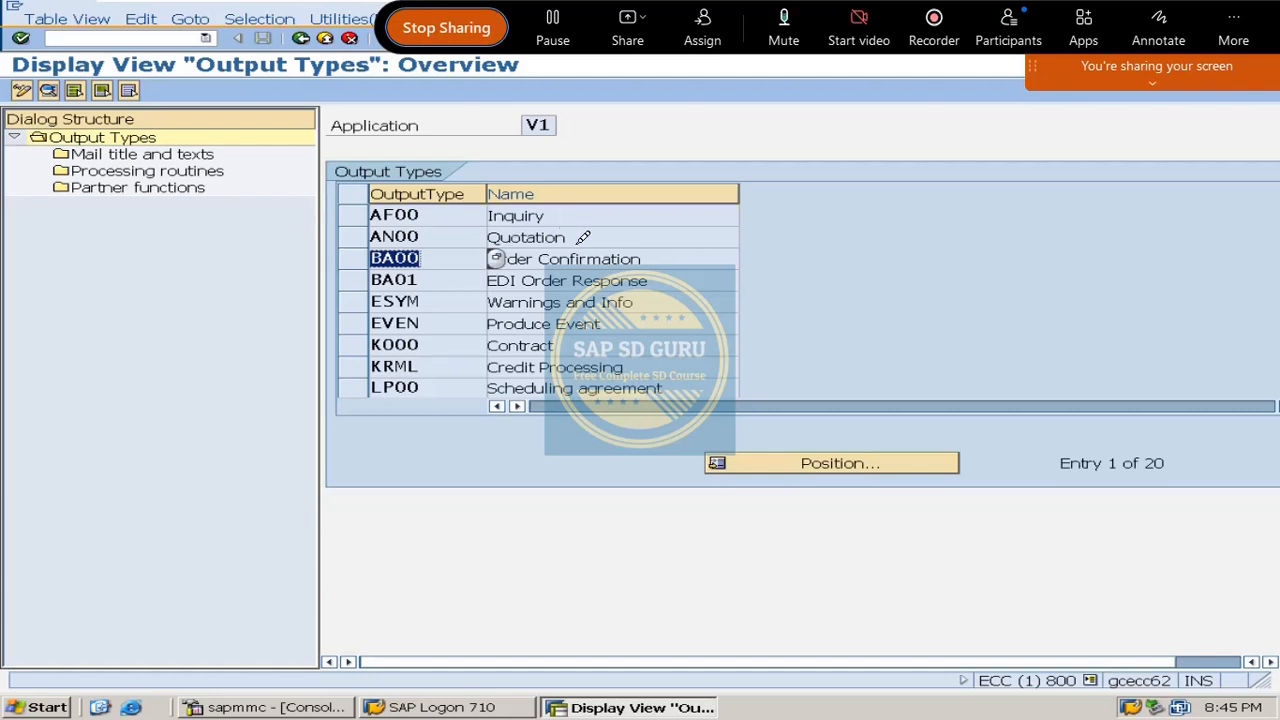
pyautogui.click(590, 258)
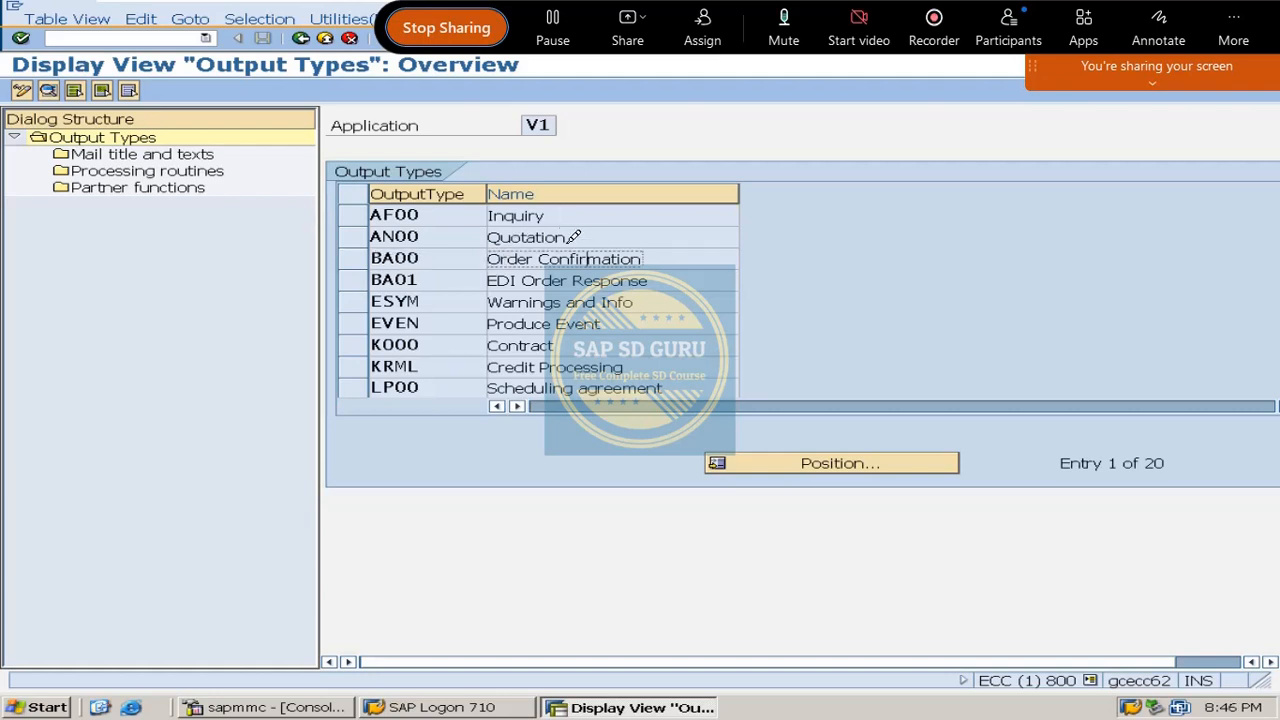
pyautogui.click(365, 250)
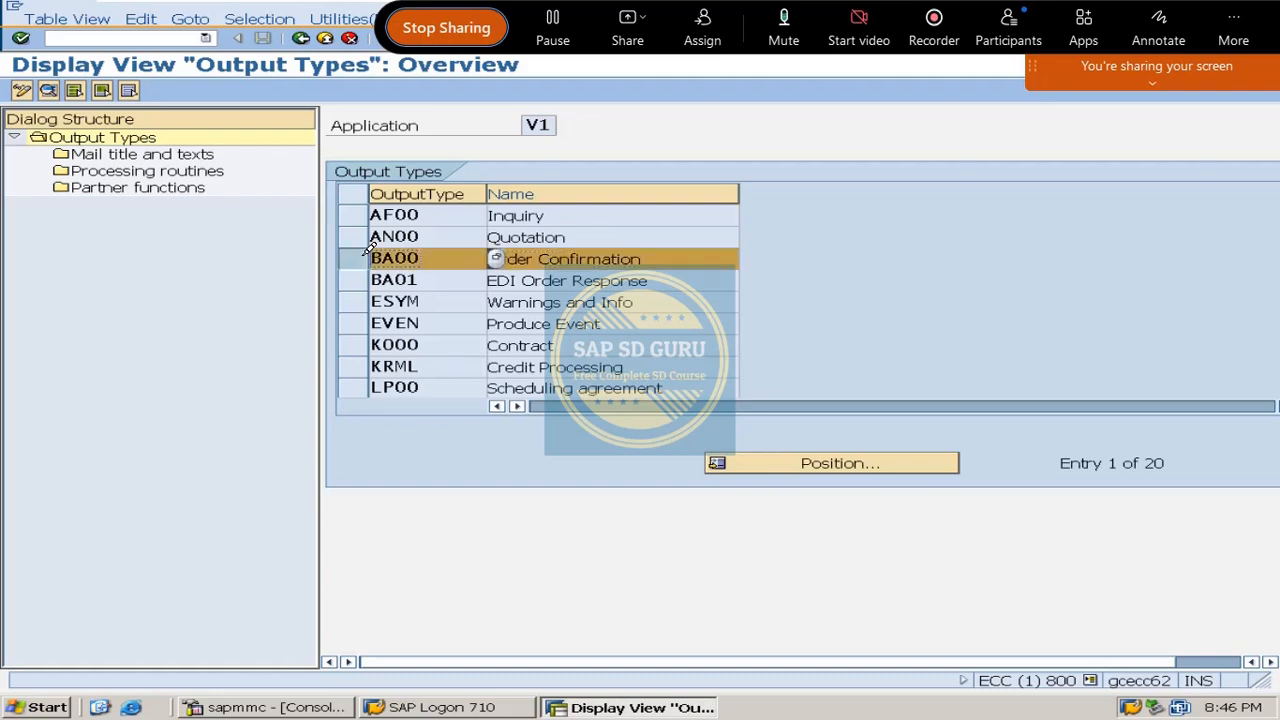
pyautogui.click(140, 135)
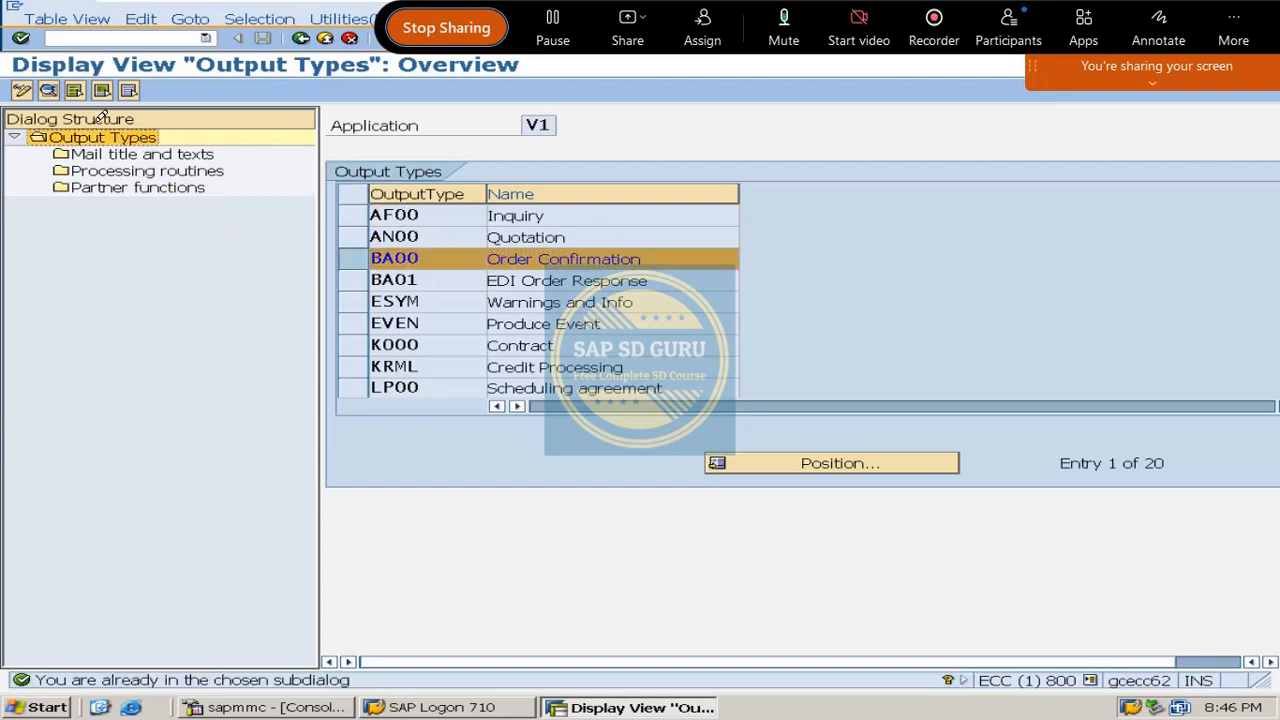
pyautogui.doubleClick(109, 153)
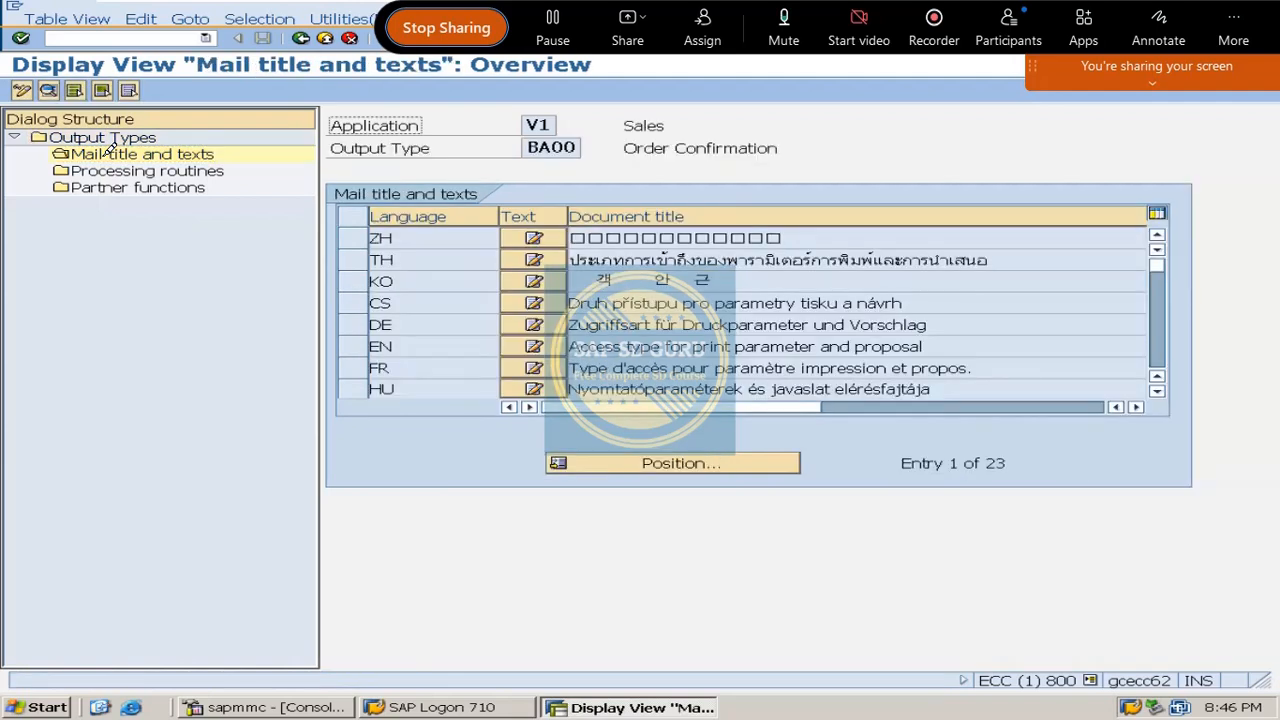
pyautogui.click(300, 37)
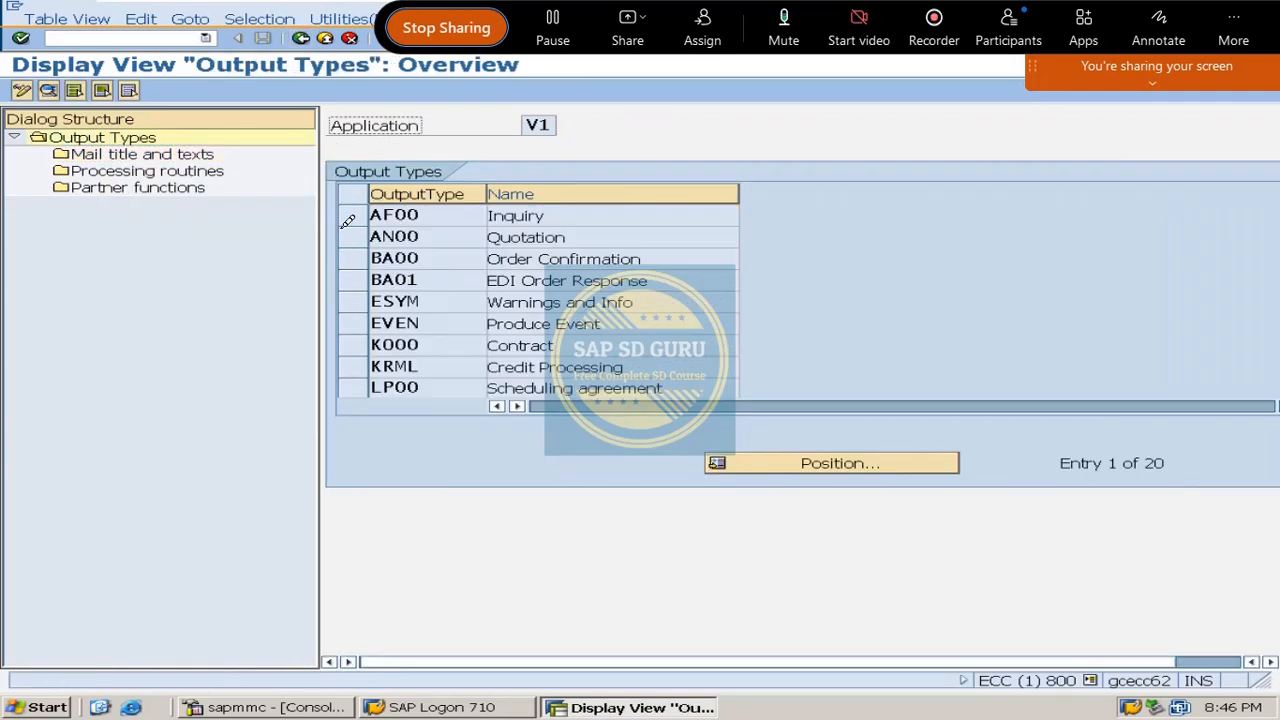
pyautogui.click(352, 258)
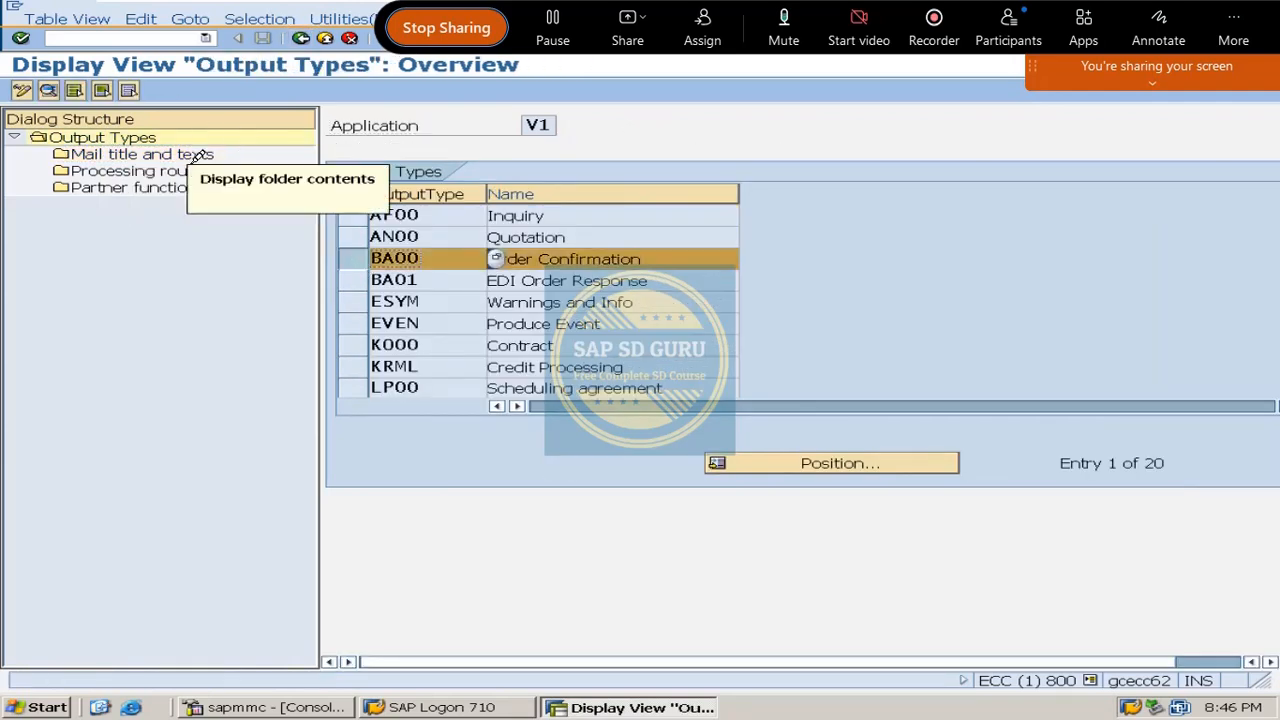
pyautogui.doubleClick(200, 155)
pyautogui.click(300, 37)
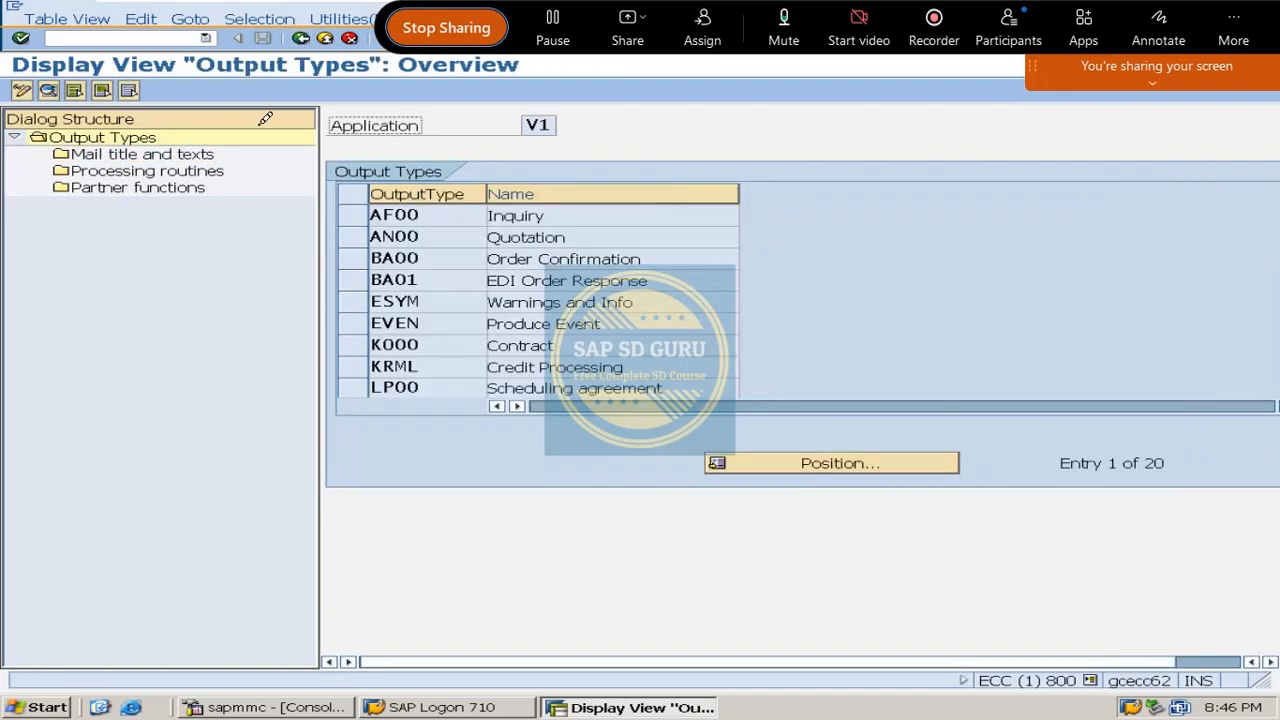
# Review the processing routines of output type BA00 and look through the list of output types.
pyautogui.click(352, 258)
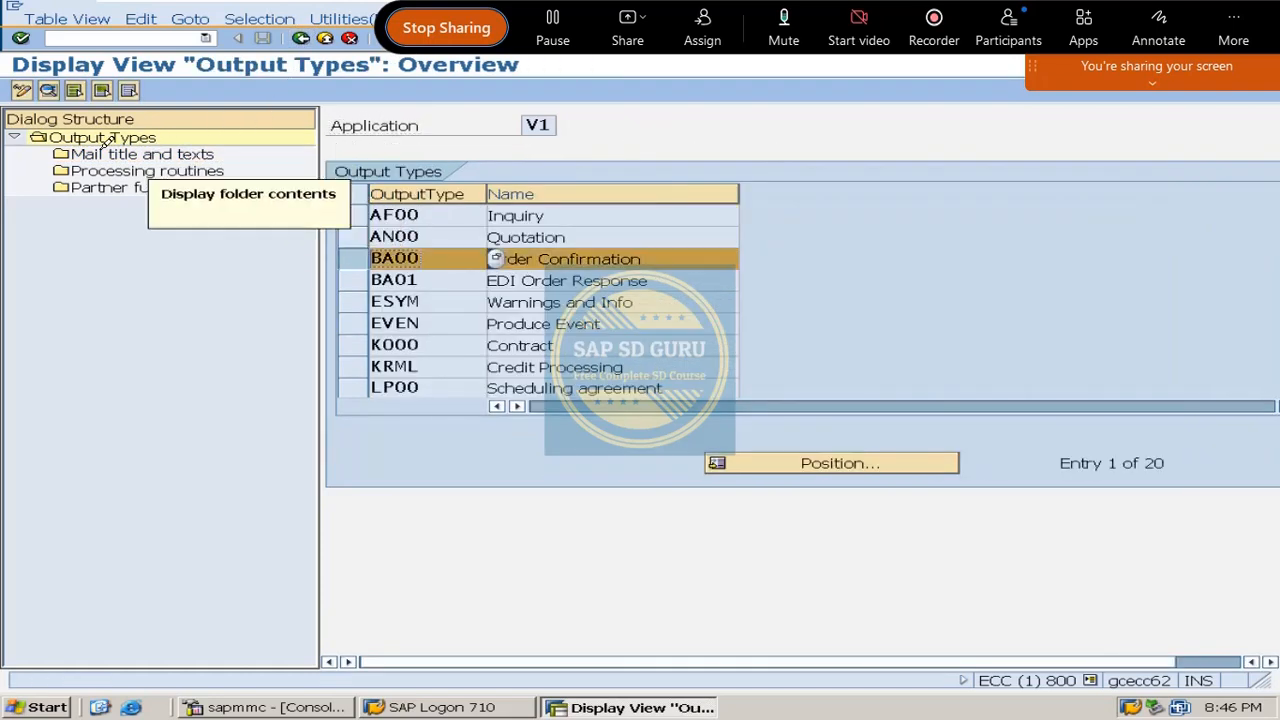
pyautogui.click(140, 154)
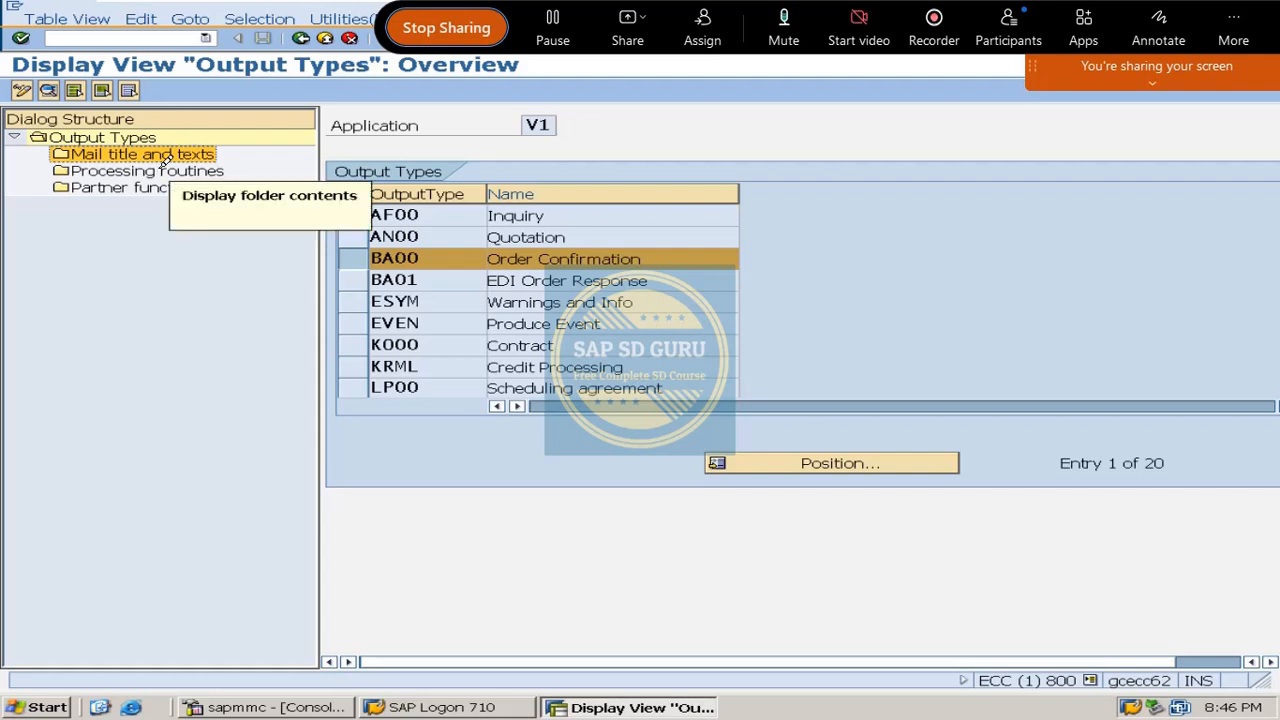
pyautogui.doubleClick(160, 167)
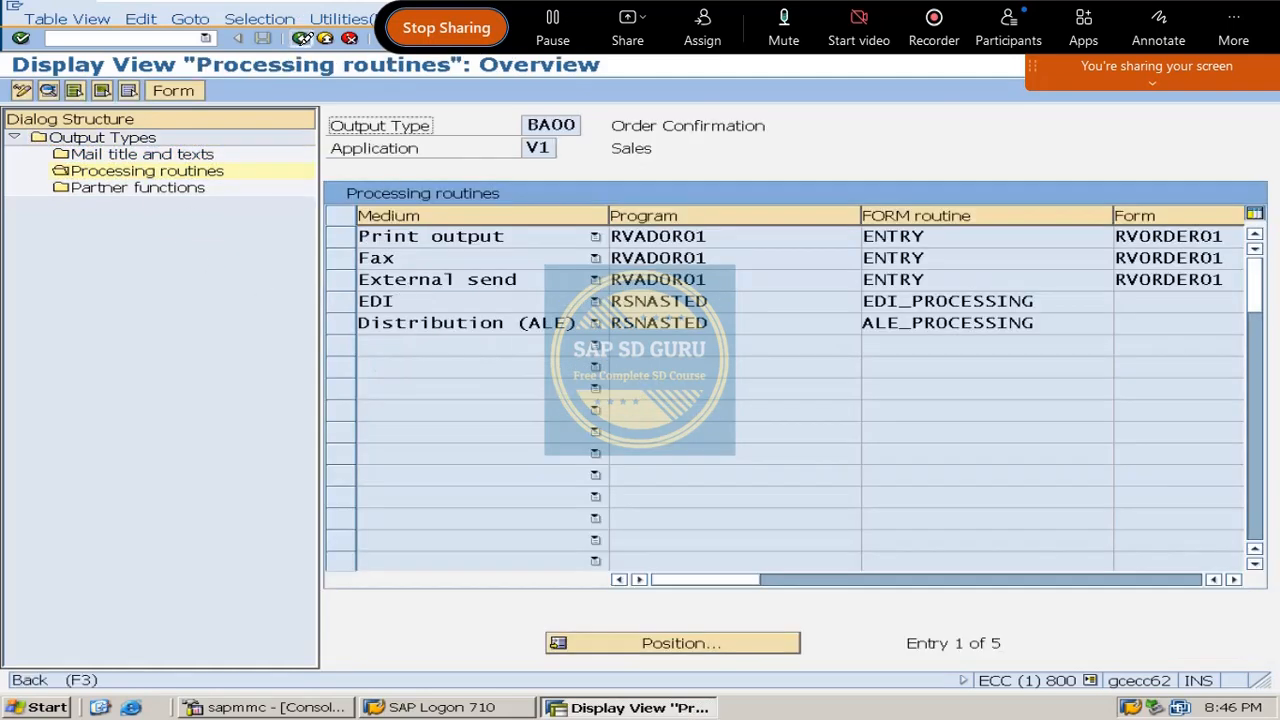
pyautogui.click(301, 37)
pyautogui.scroll(-3, 563, 256)
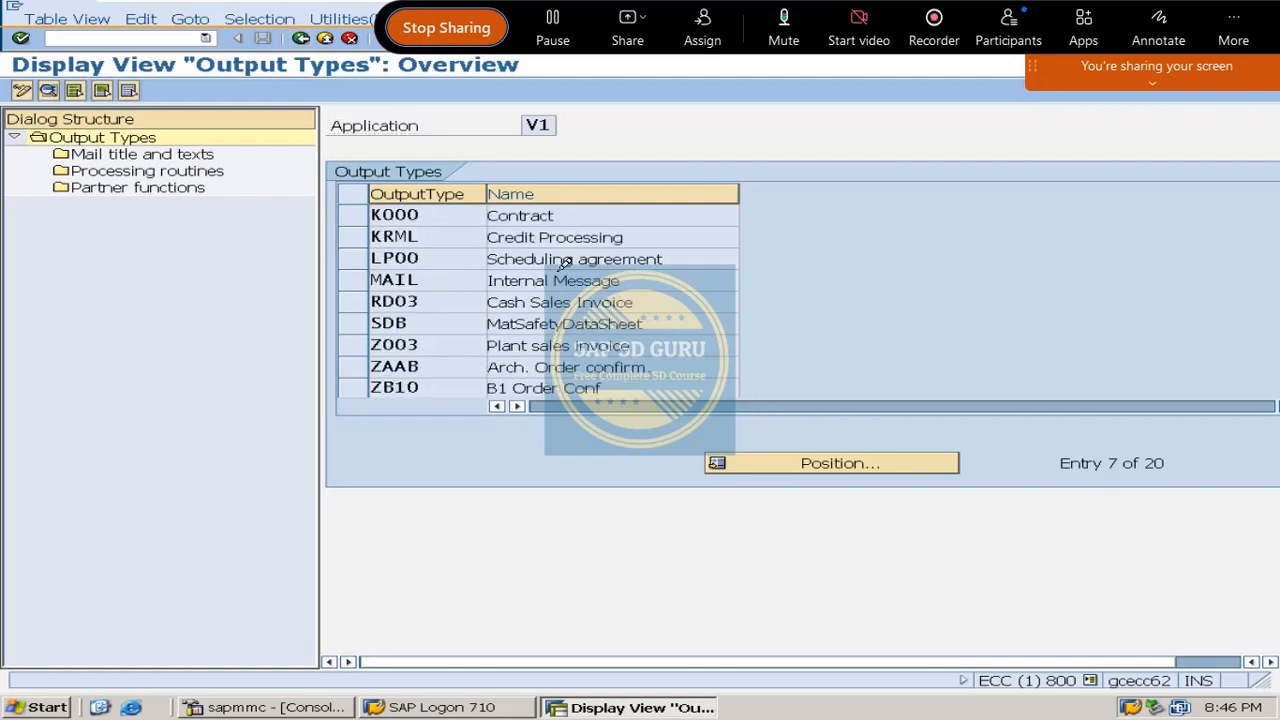
pyautogui.scroll(3, 540, 286)
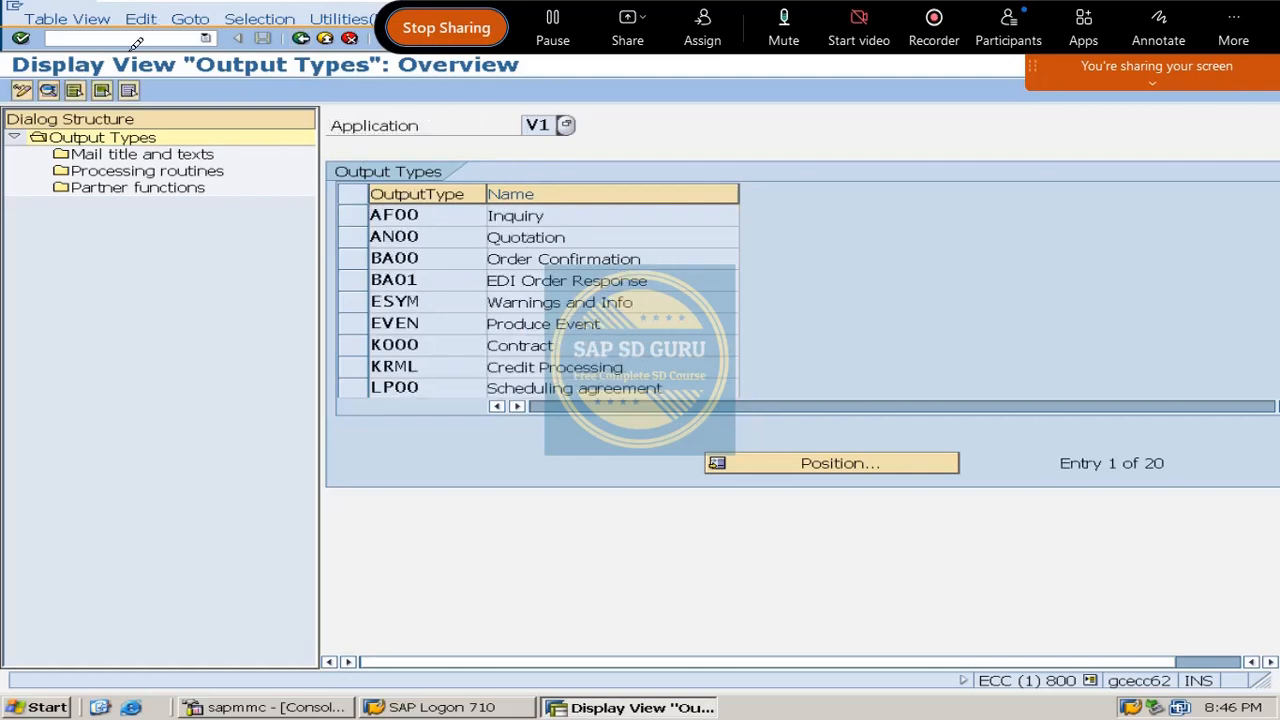
# Reopen Maintain Output Types for sales documents, switch it to change mode and start a new entry.
pyautogui.click(301, 37)
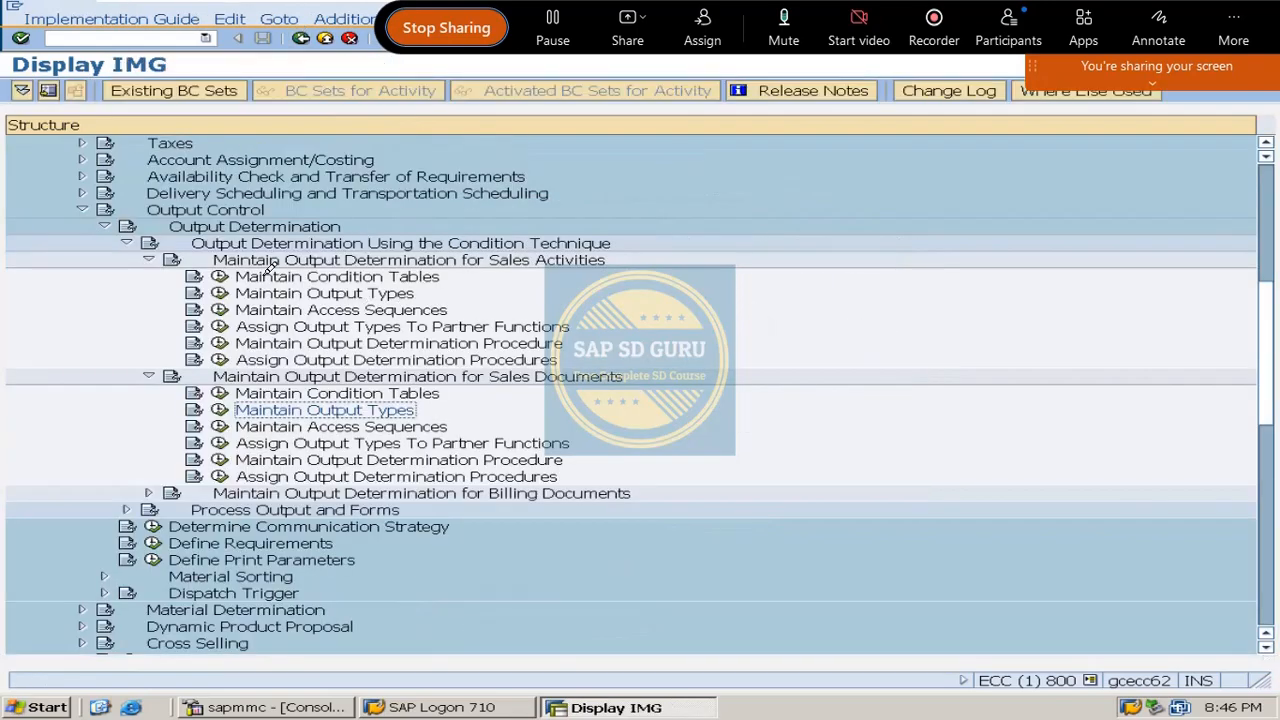
pyautogui.click(222, 408)
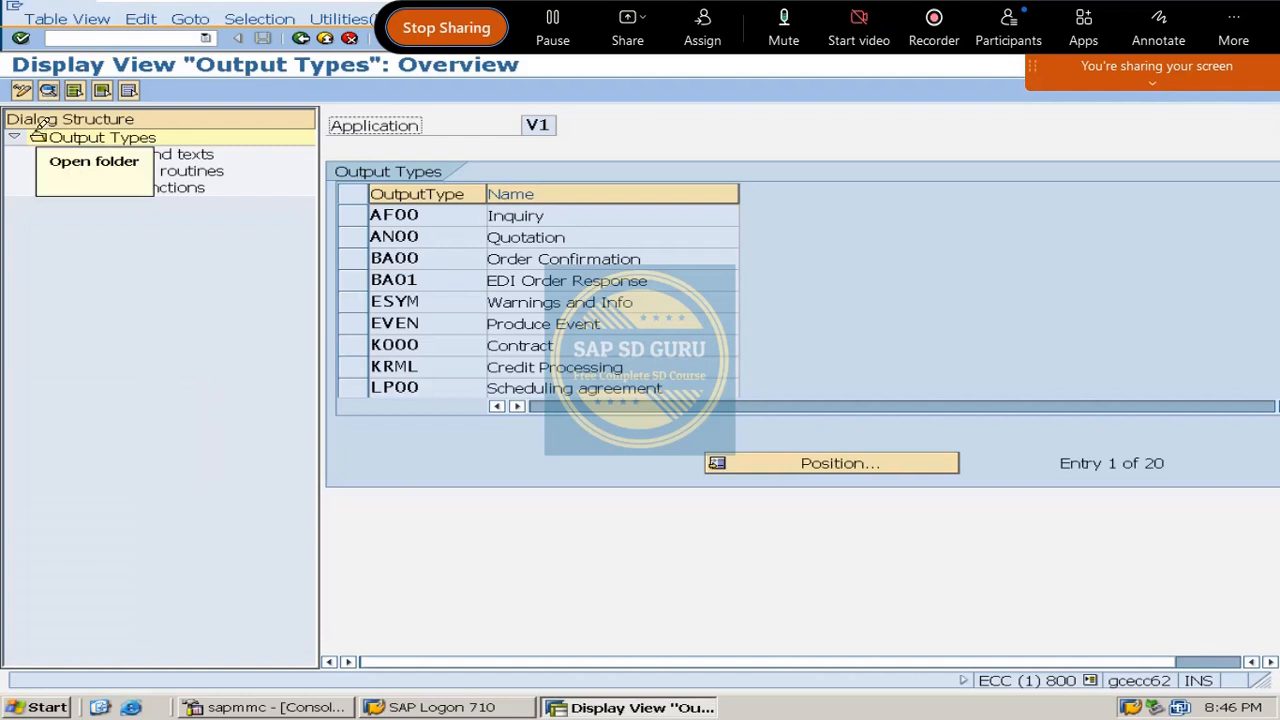
pyautogui.click(24, 90)
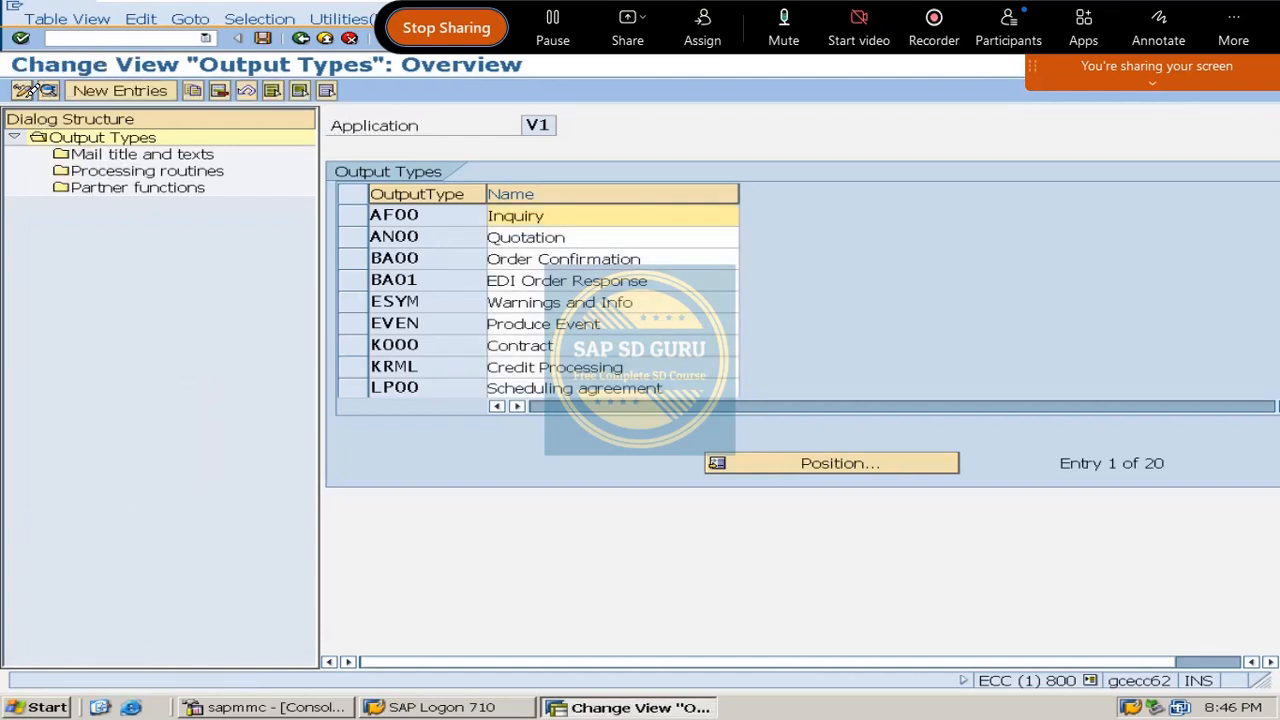
pyautogui.click(114, 89)
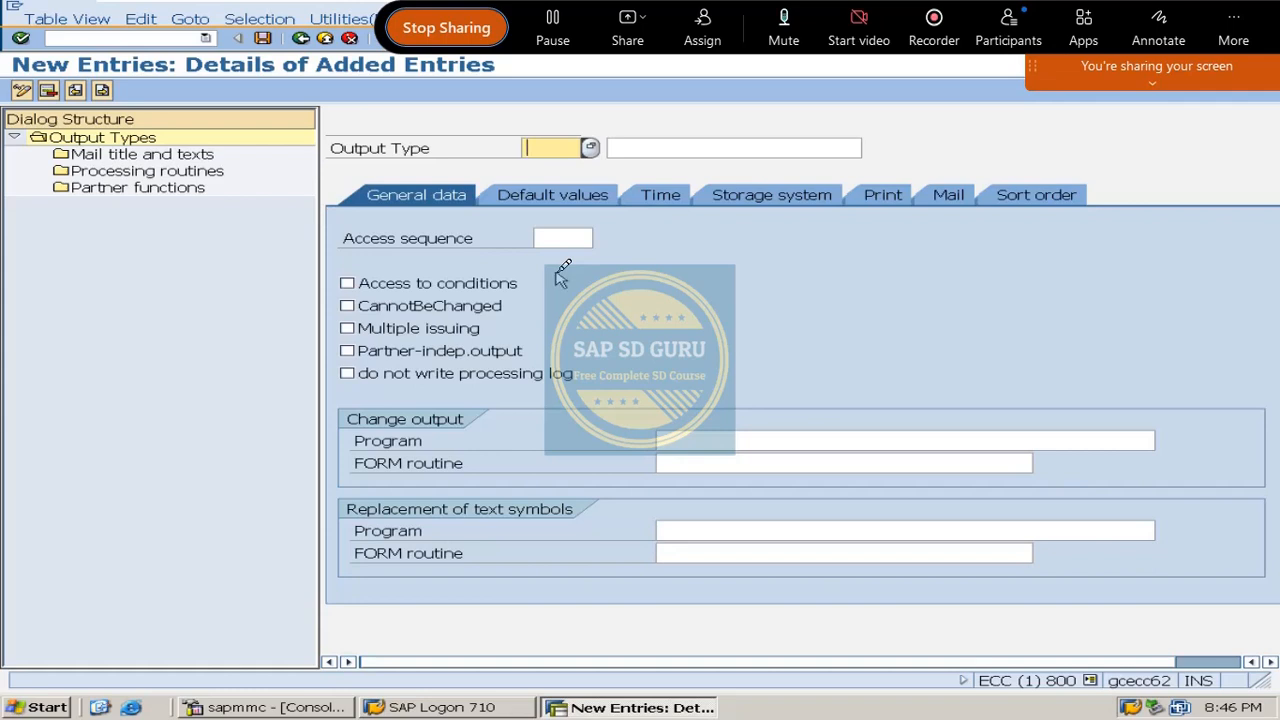
# Identify the new output type as A001 with the description ALKEM ORDER CONFIRM.
pyautogui.write('A01')
pyautogui.press('BackSpace')
pyautogui.write('01')
pyautogui.press('Tab')
pyautogui.write('AL')
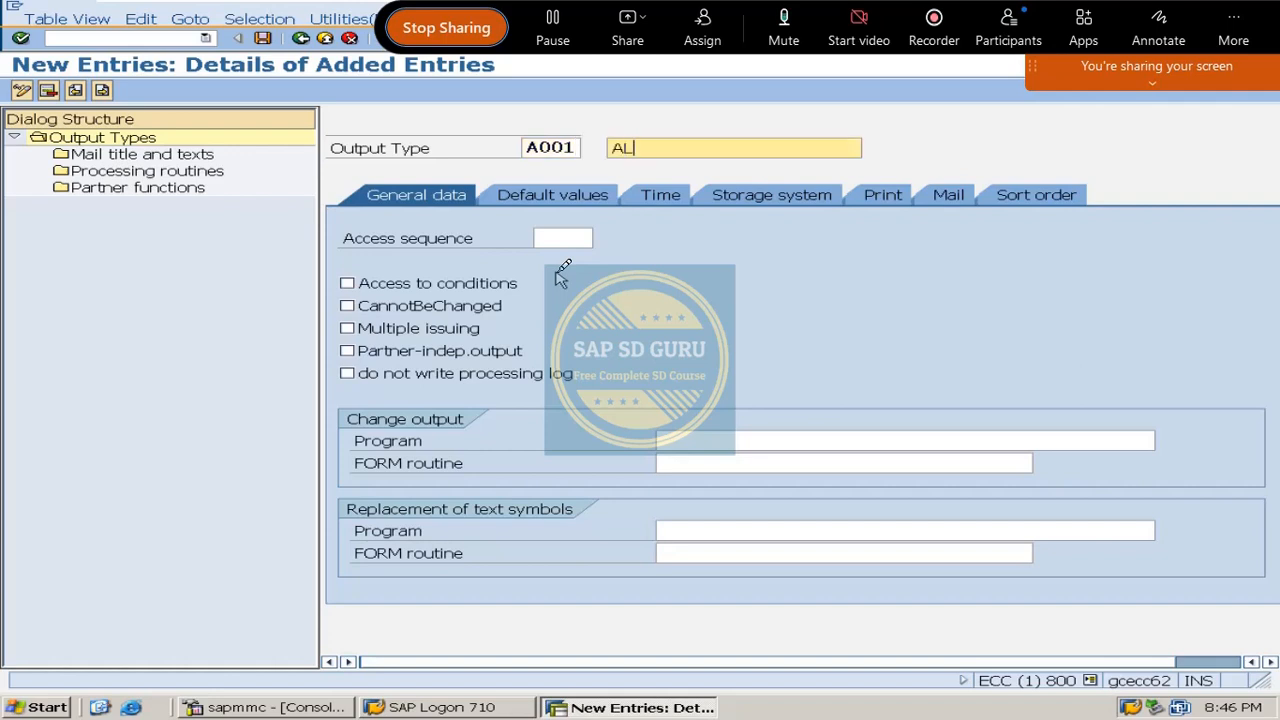
pyautogui.write('KEM ORDER C')
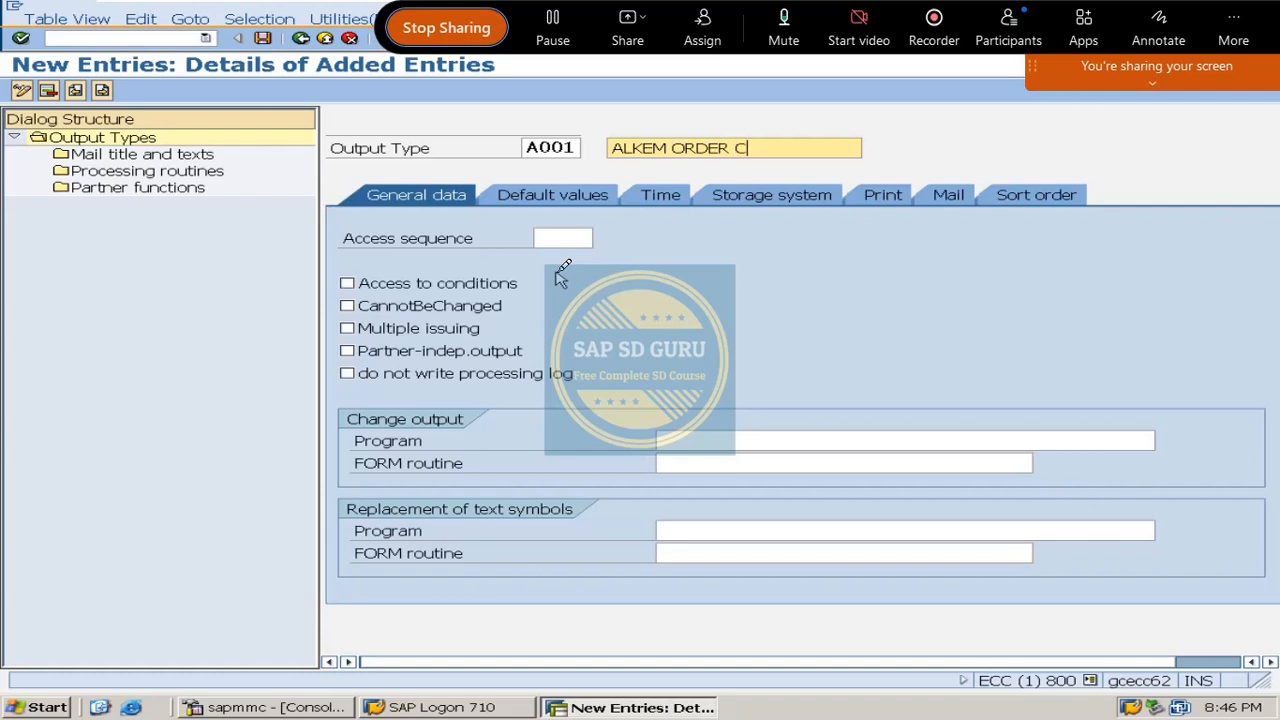
pyautogui.write('ONFIRMA')
pyautogui.press('Return')
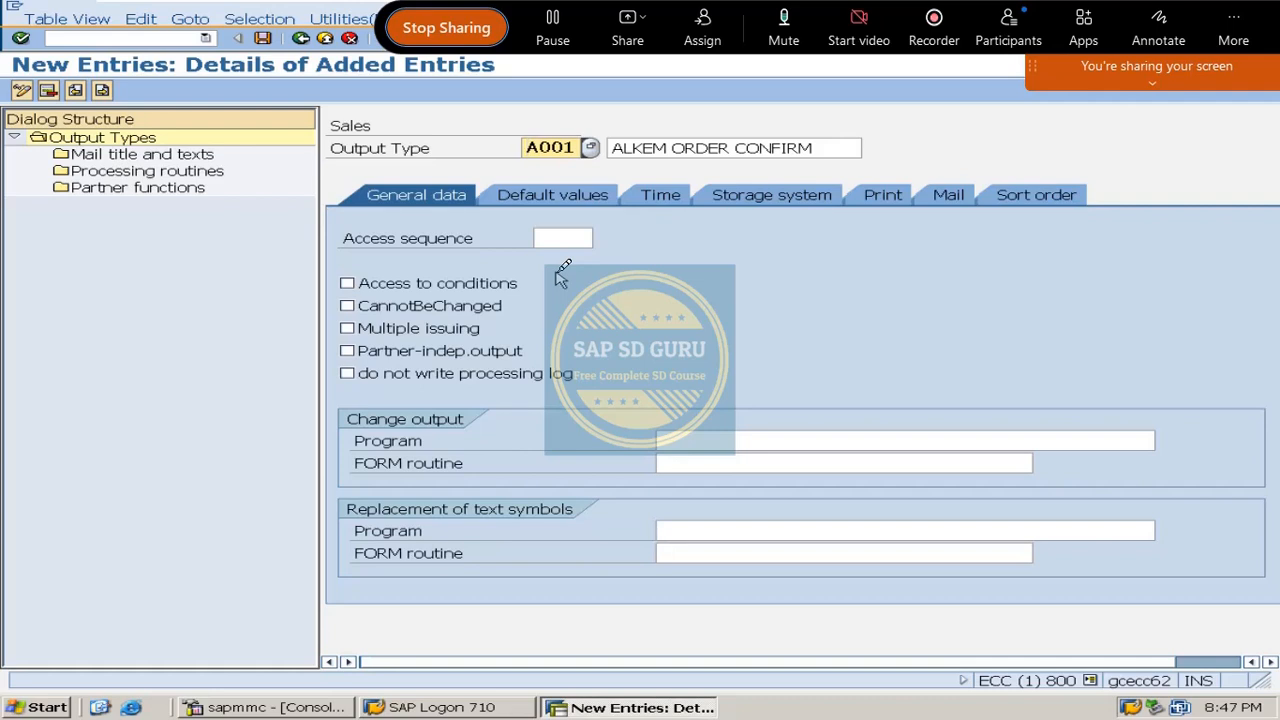
# Assign access sequence A001 in the general data of output type A001.
pyautogui.click(562, 285)
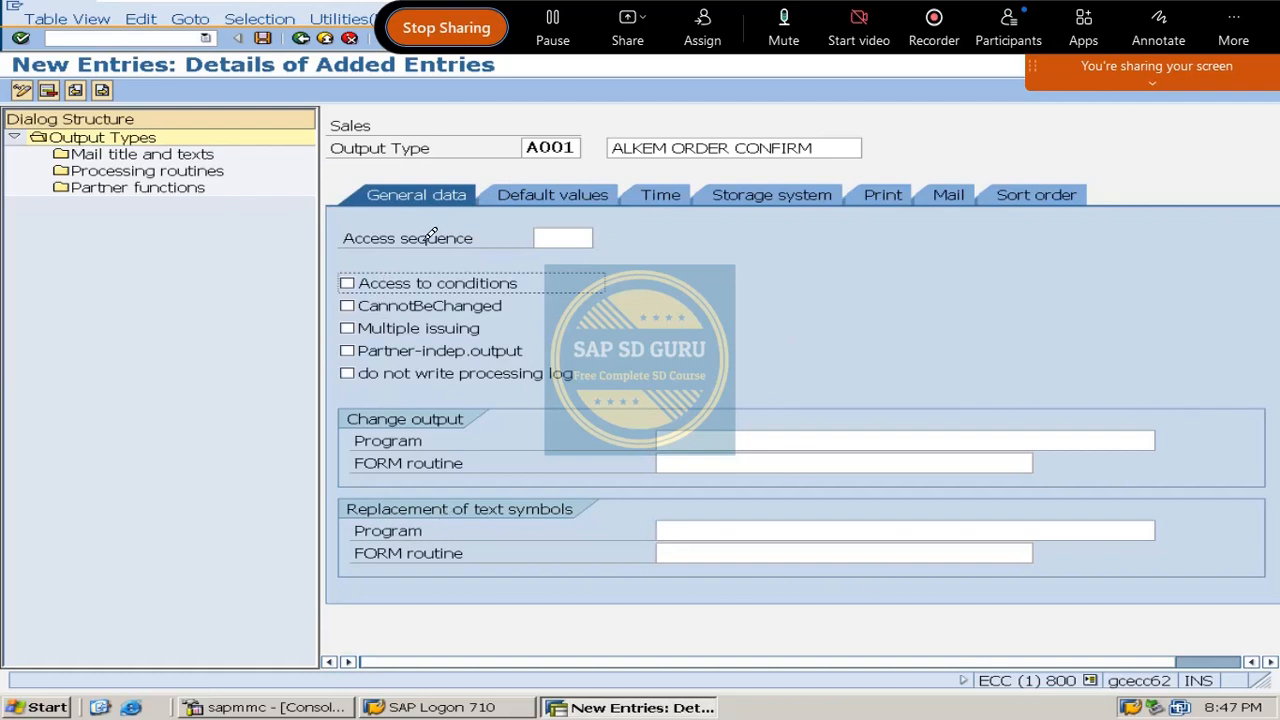
pyautogui.click(578, 232)
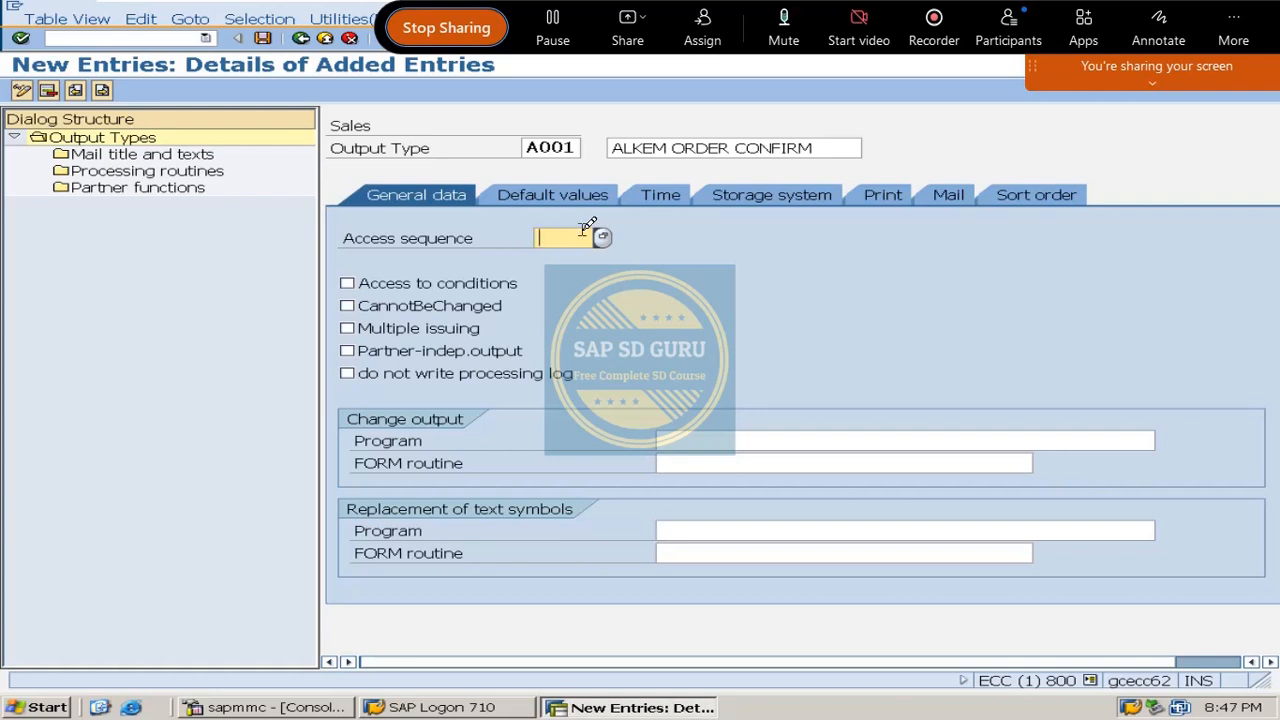
pyautogui.write('A001')
pyautogui.press('Return')
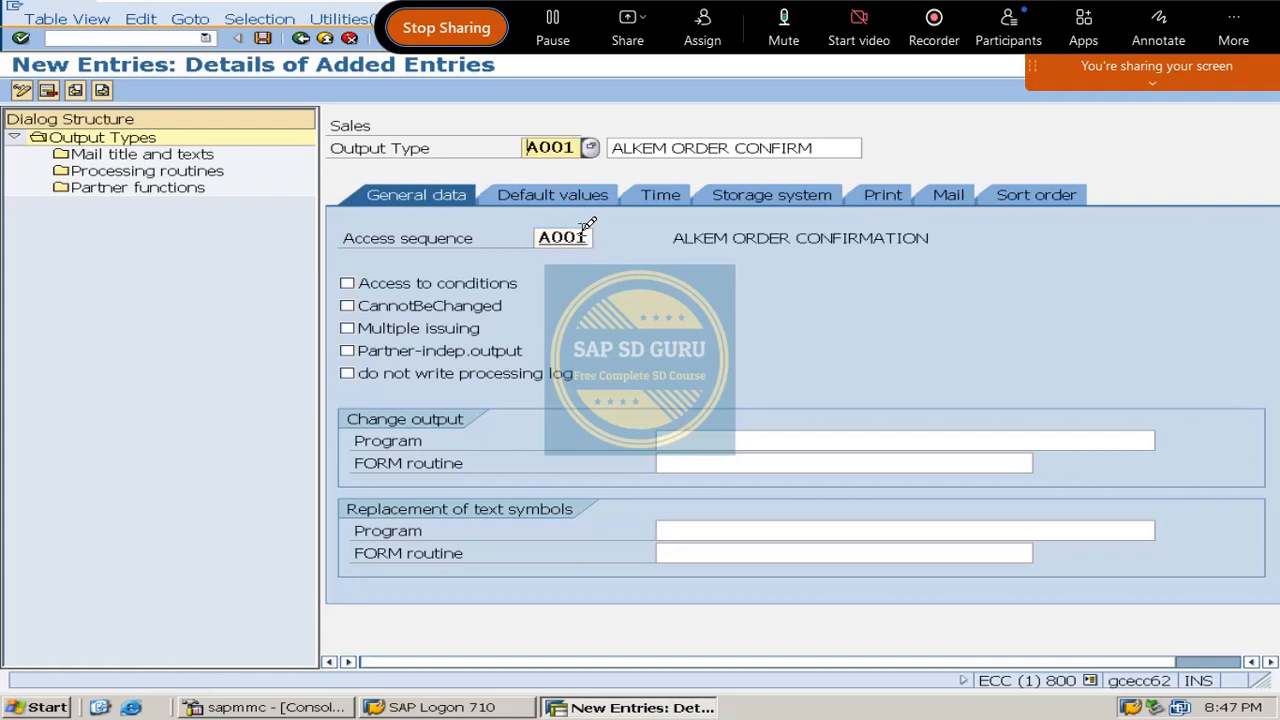
pyautogui.moveTo(676, 237); pyautogui.dragTo(912, 234)
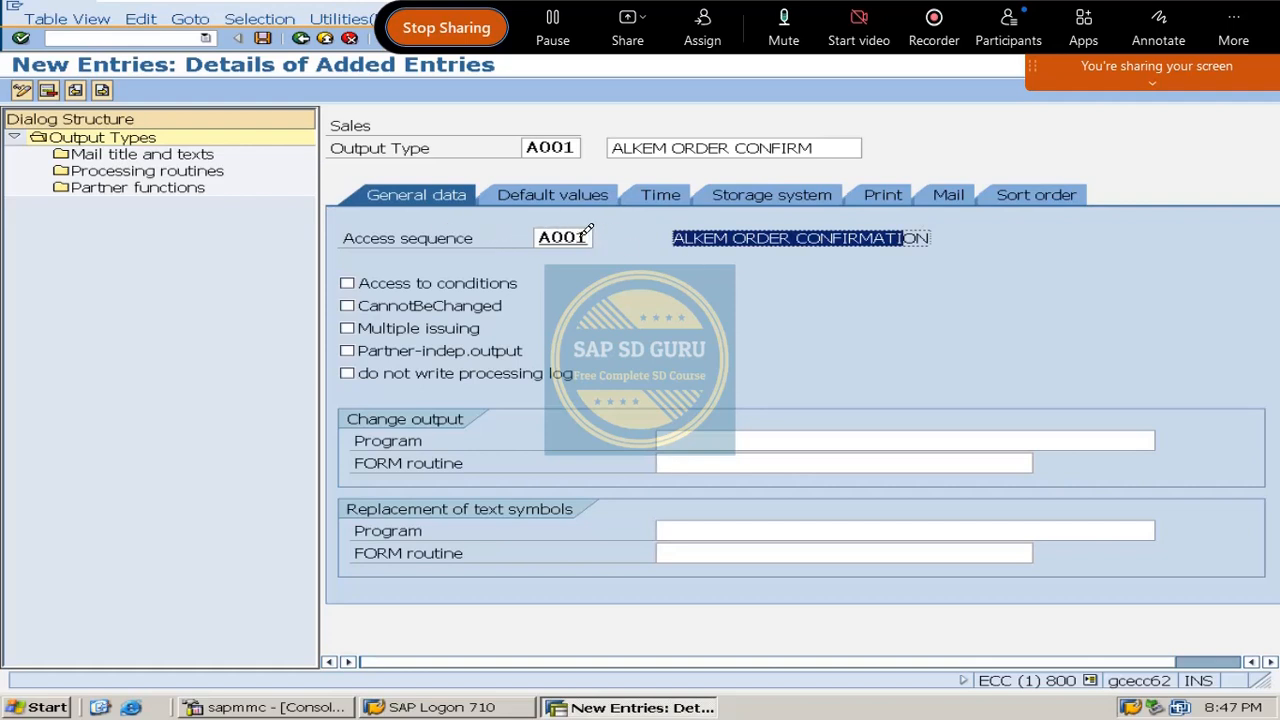
pyautogui.moveTo(581, 237); pyautogui.dragTo(195, 260)
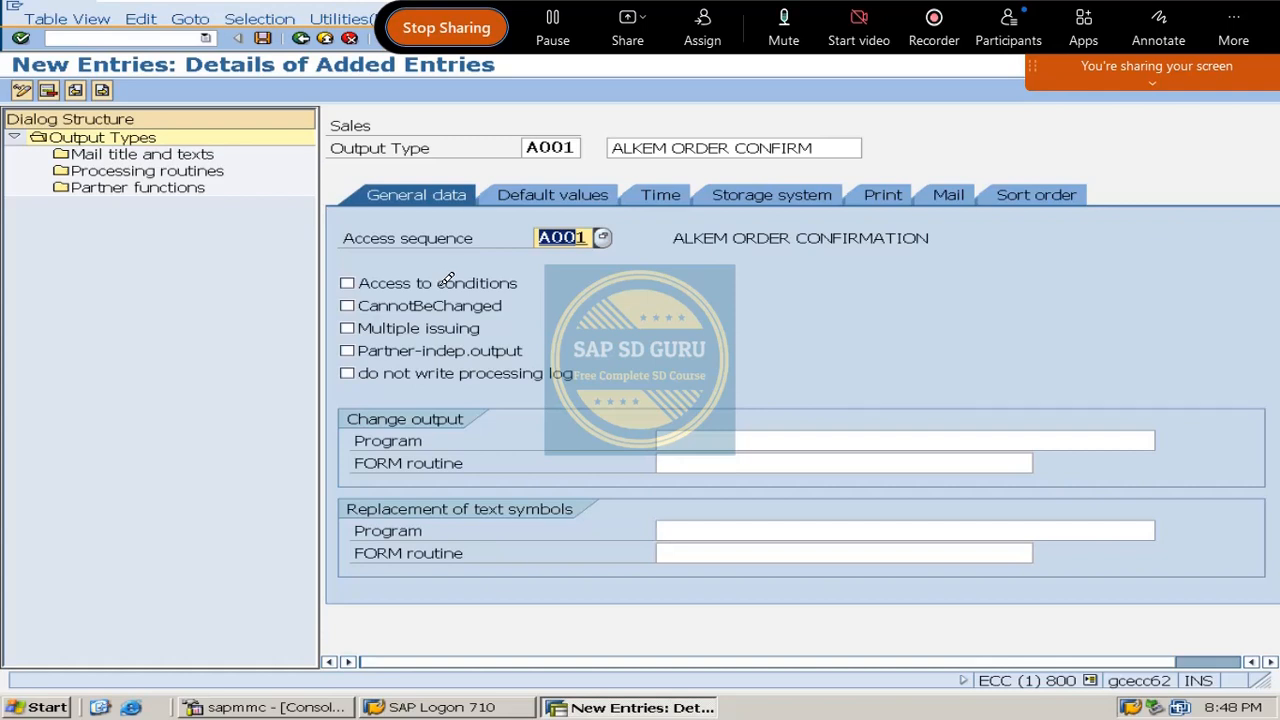
# Leave Access to conditions unticked for output type A001 and save it in Customizing request ECCK900002.
pyautogui.click(442, 278)
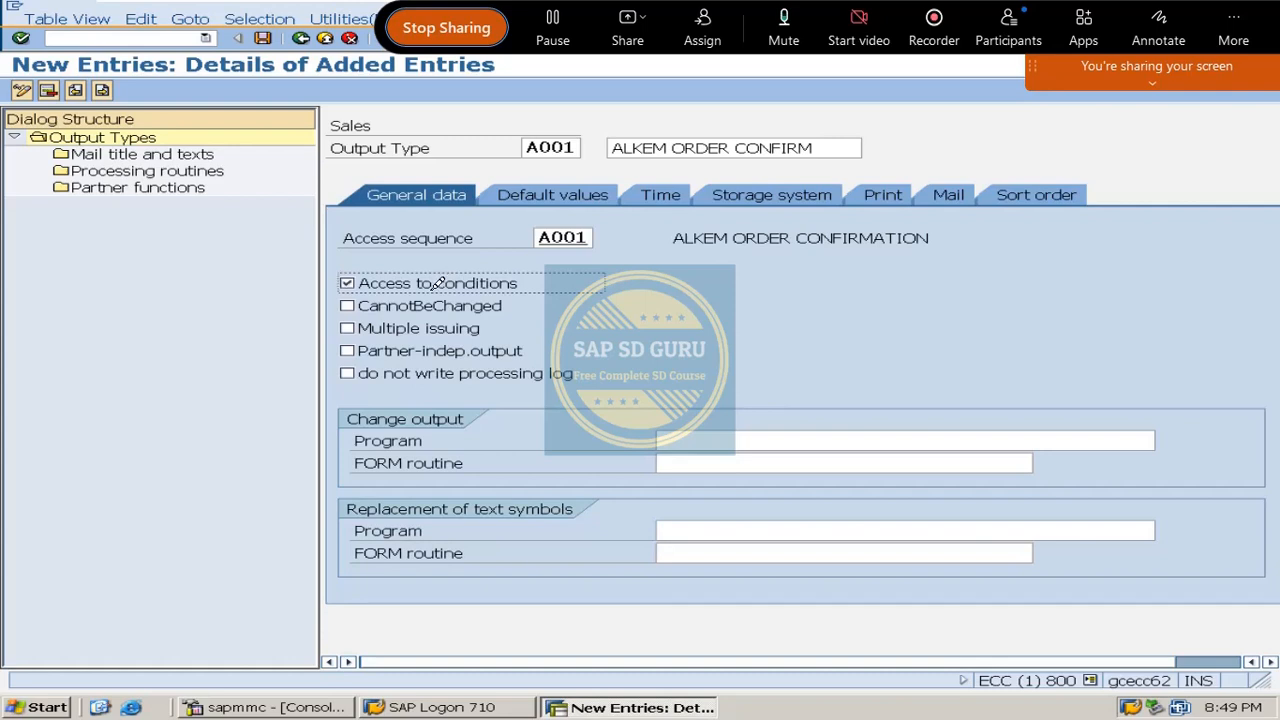
pyautogui.click(359, 277)
pyautogui.hotkey('ctrl', 's')
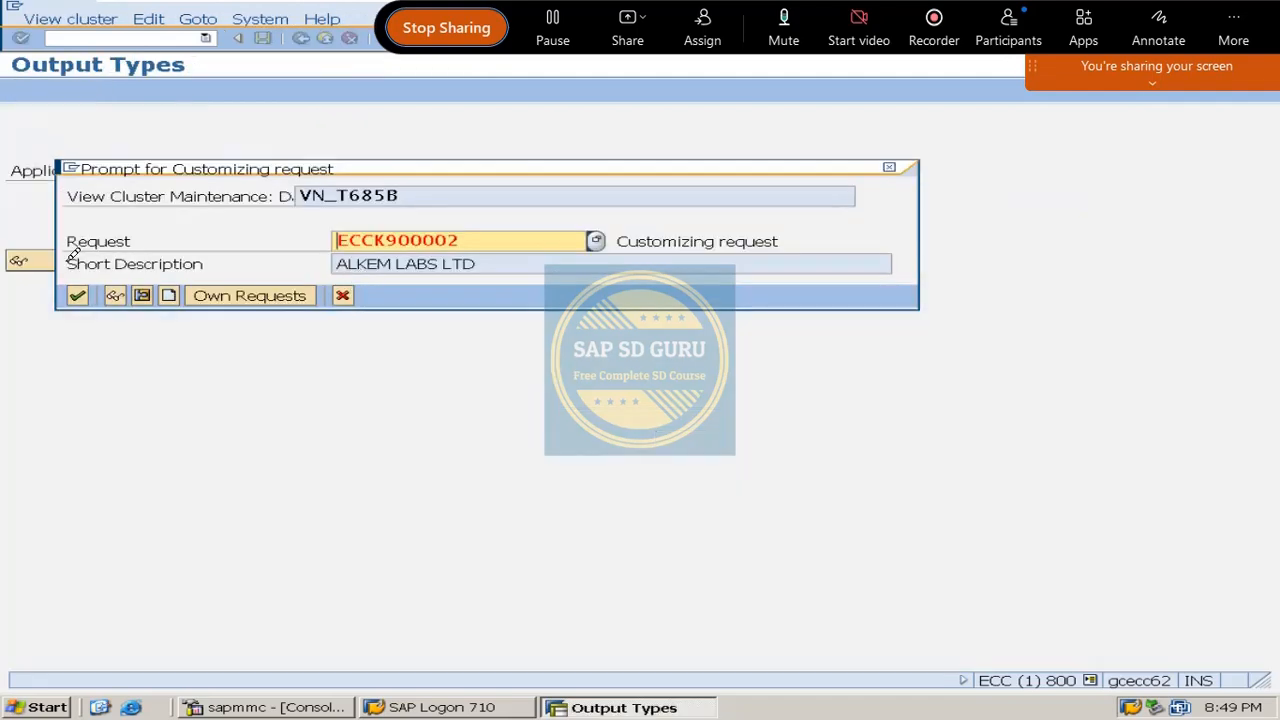
pyautogui.click(77, 295)
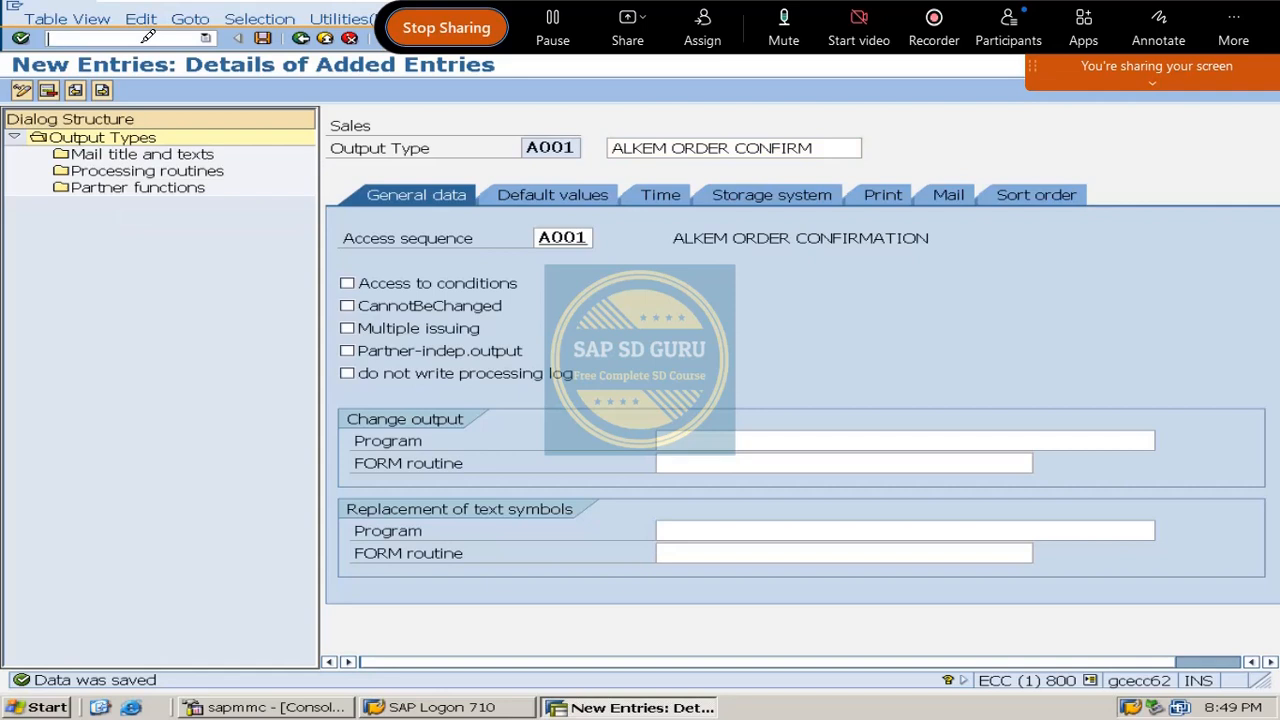
# Open the customer change transaction in a new session and pick the most recently used customer number.
pyautogui.write('/oxd0')
pyautogui.press('Return')
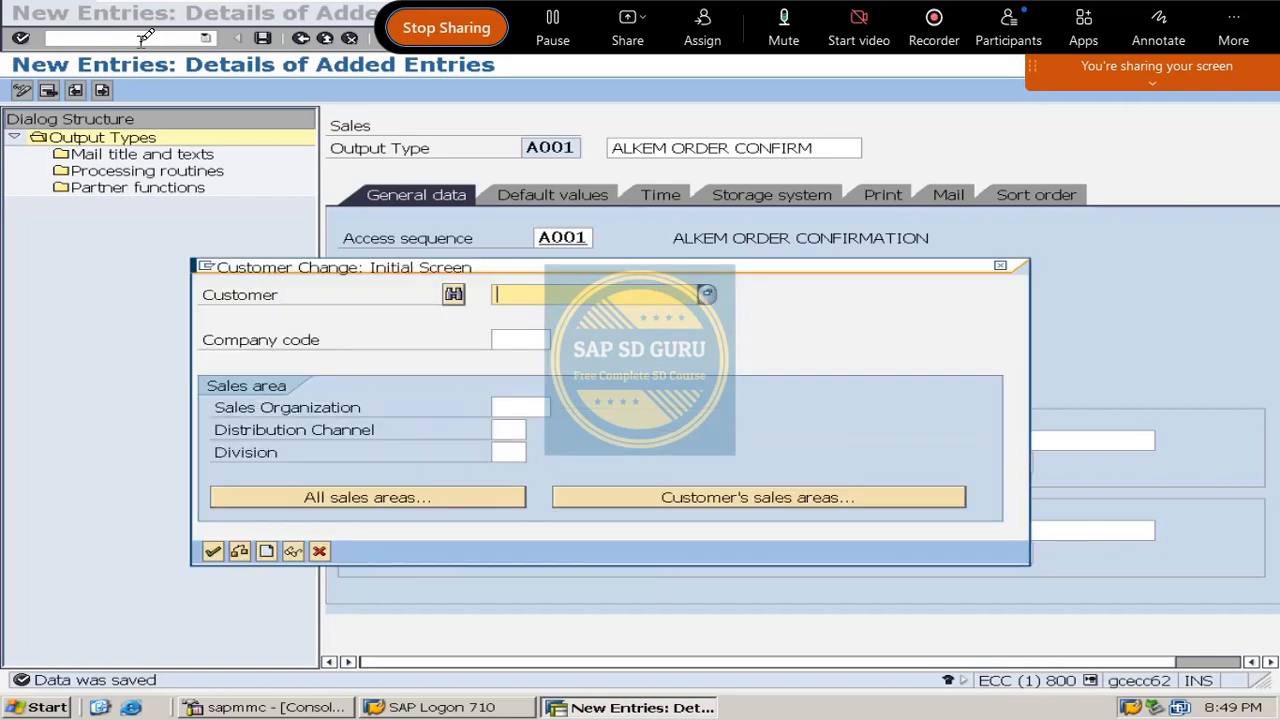
pyautogui.press('Down')
pyautogui.press('Down')
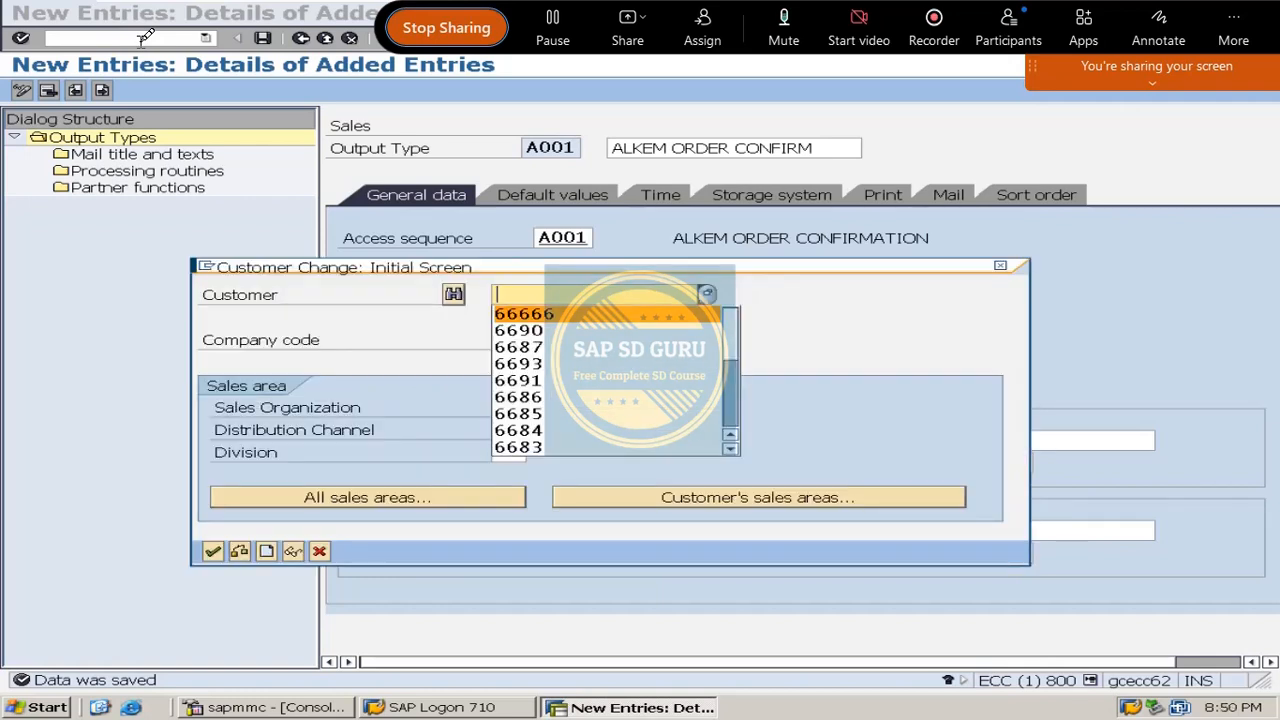
pyautogui.press('Return')
# Choose the customer's sales area M100, M1, M1 and open the sales area data of the customer master.
pyautogui.click(720, 489)
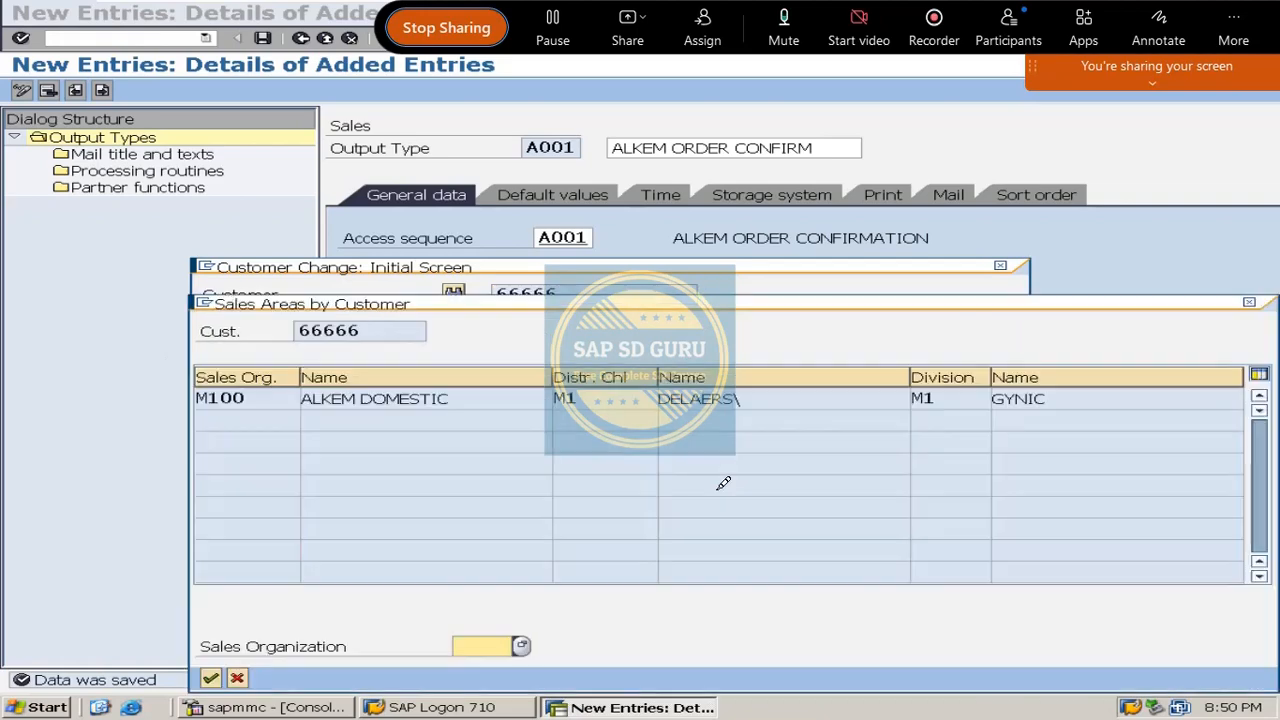
pyautogui.click(408, 396)
pyautogui.doubleClick(408, 396)
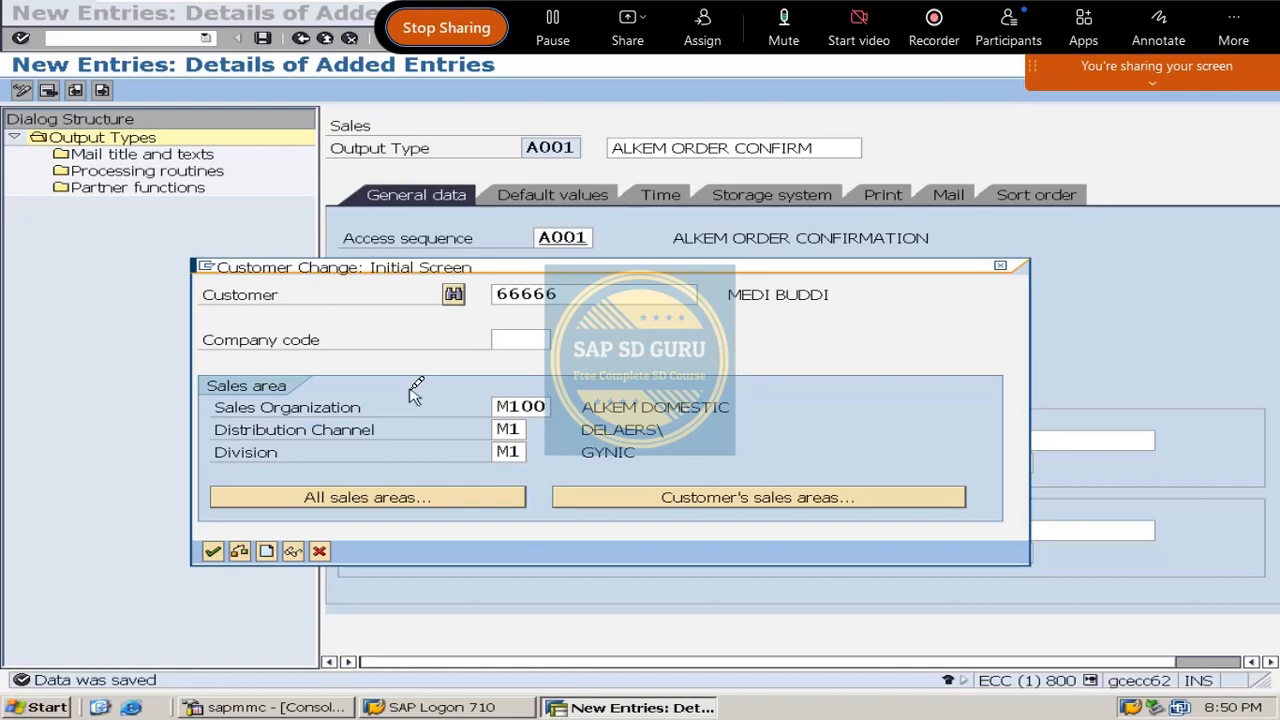
pyautogui.press('Return')
pyautogui.press('Return')
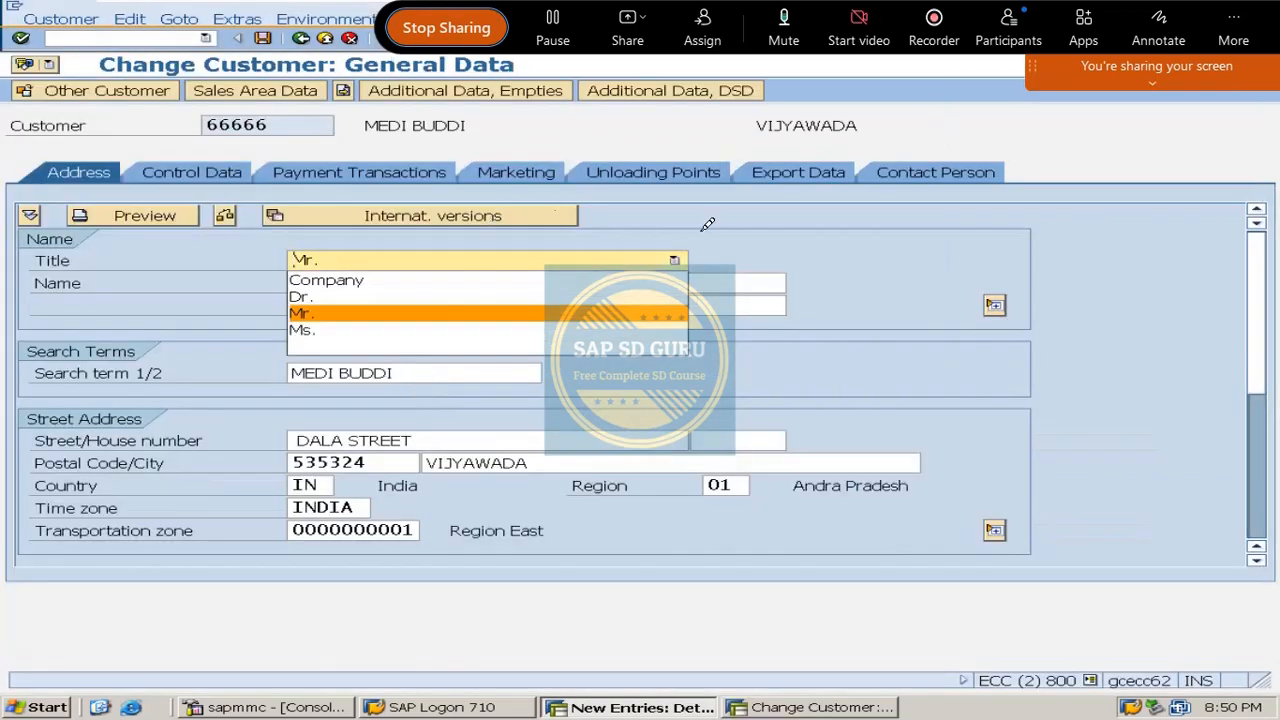
pyautogui.click(1146, 143)
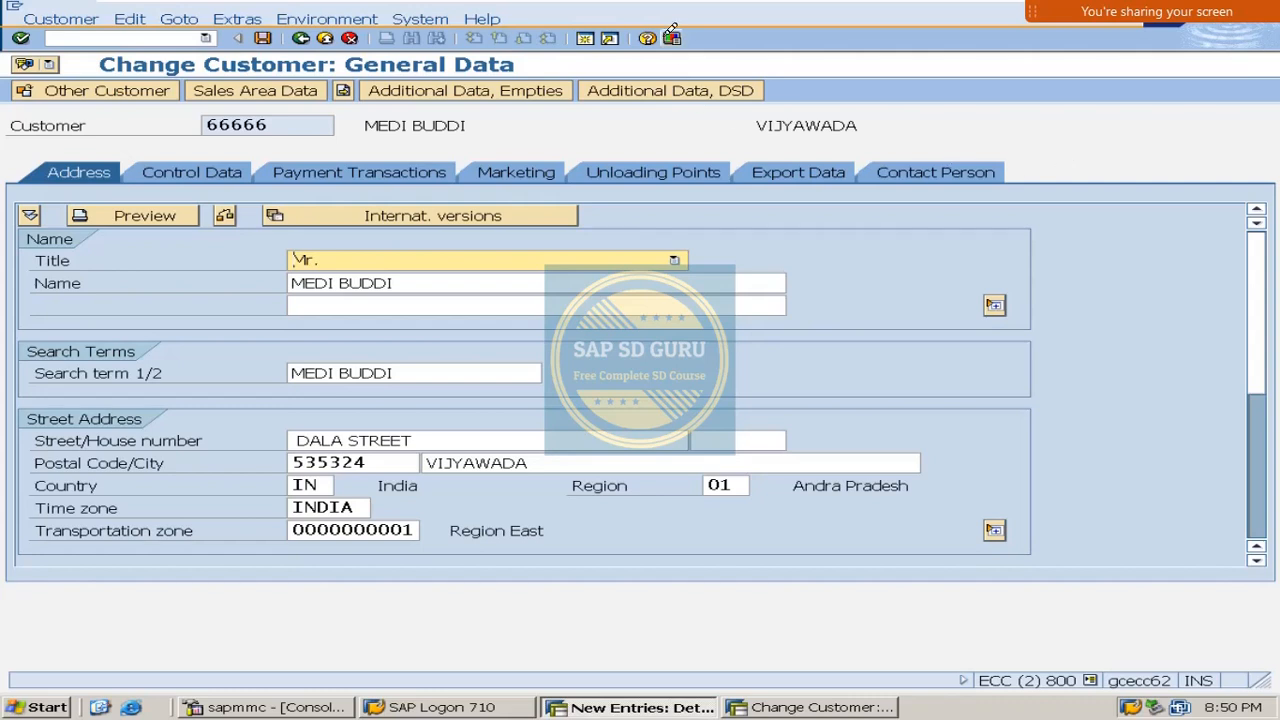
pyautogui.click(300, 90)
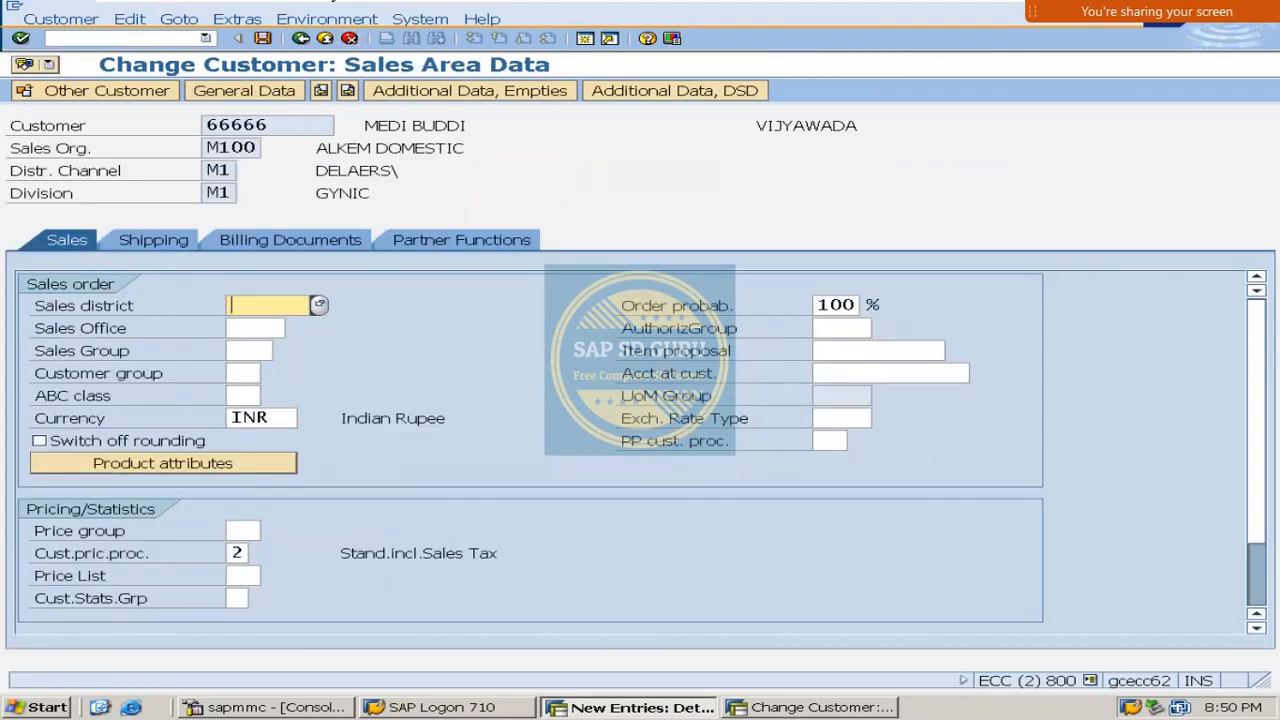
# Open the list of documents linked to the customer from the sales area data.
pyautogui.click(330, 19)
pyautogui.moveTo(256, 10)
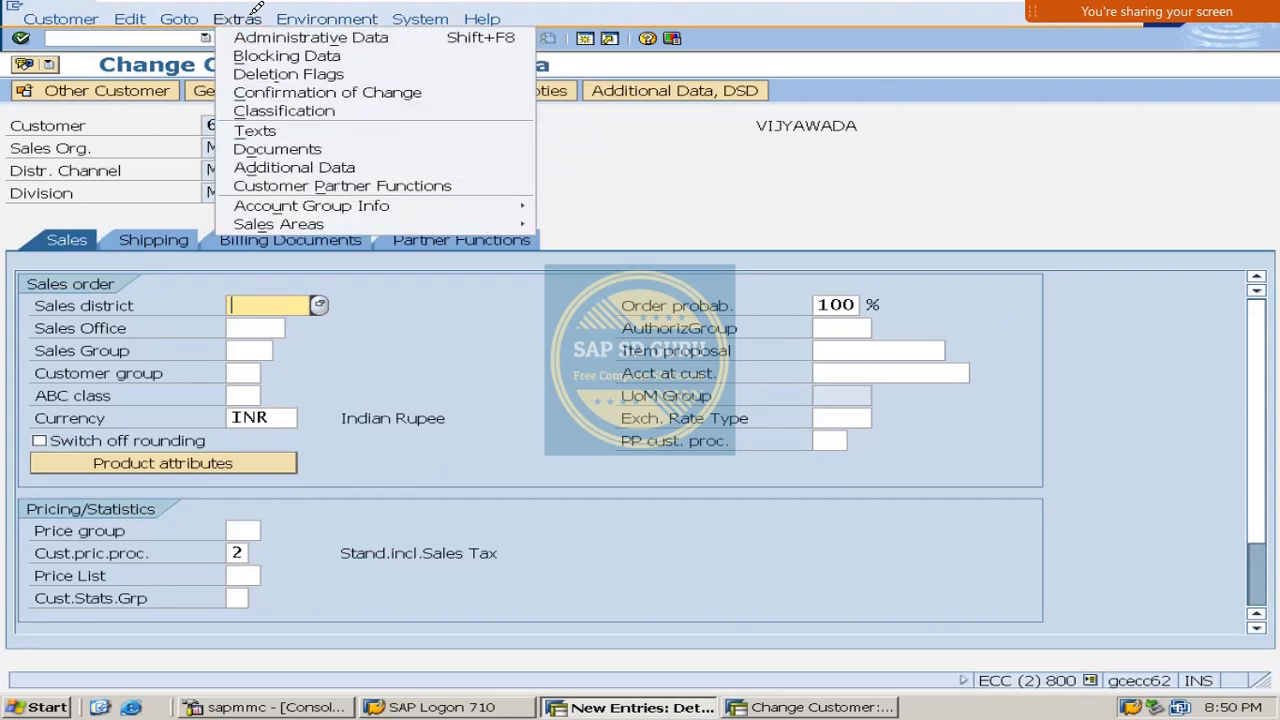
pyautogui.click(295, 146)
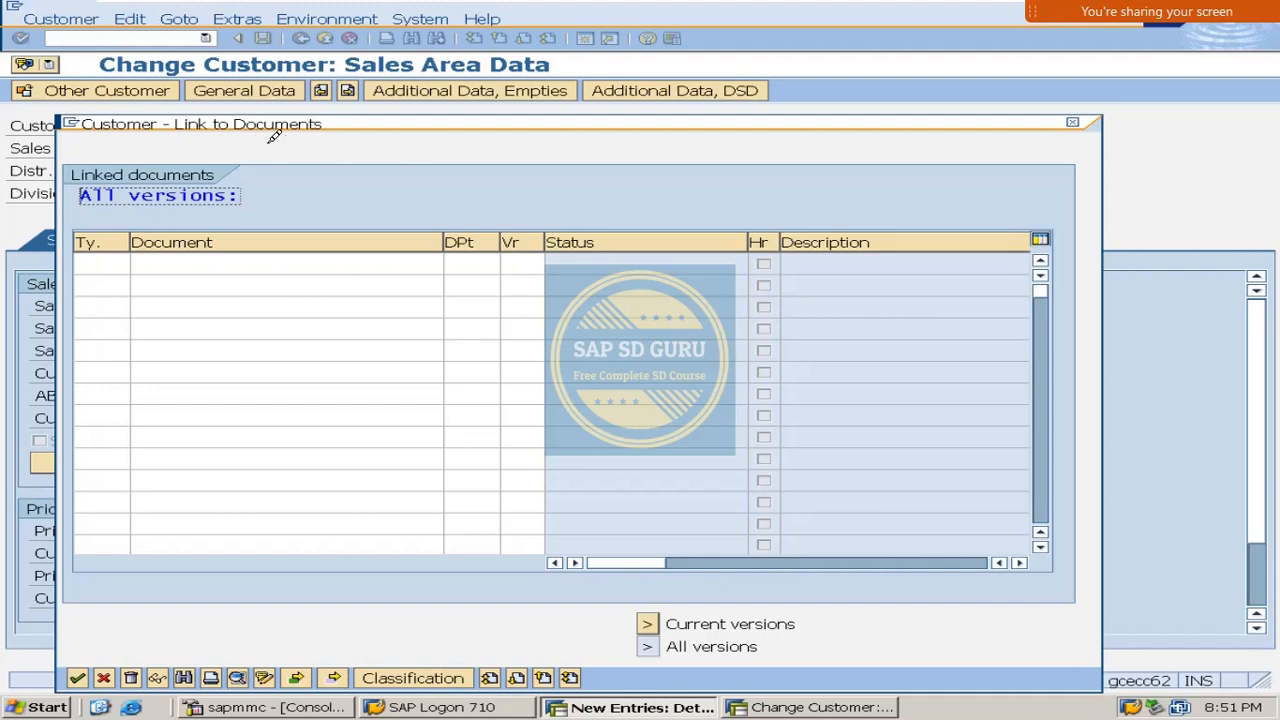
pyautogui.moveTo(314, 125); pyautogui.dragTo(566, 130)
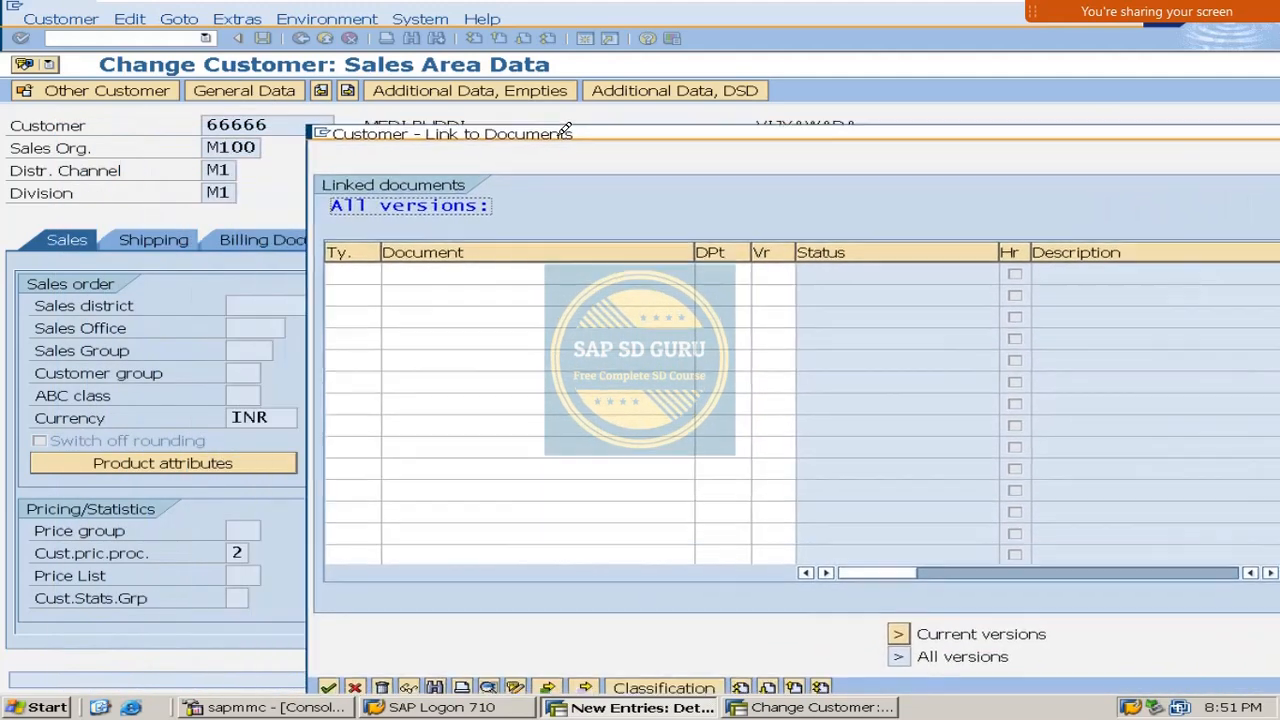
# Search for a document of type BA0 in language EN to link to the customer.
pyautogui.click(358, 272)
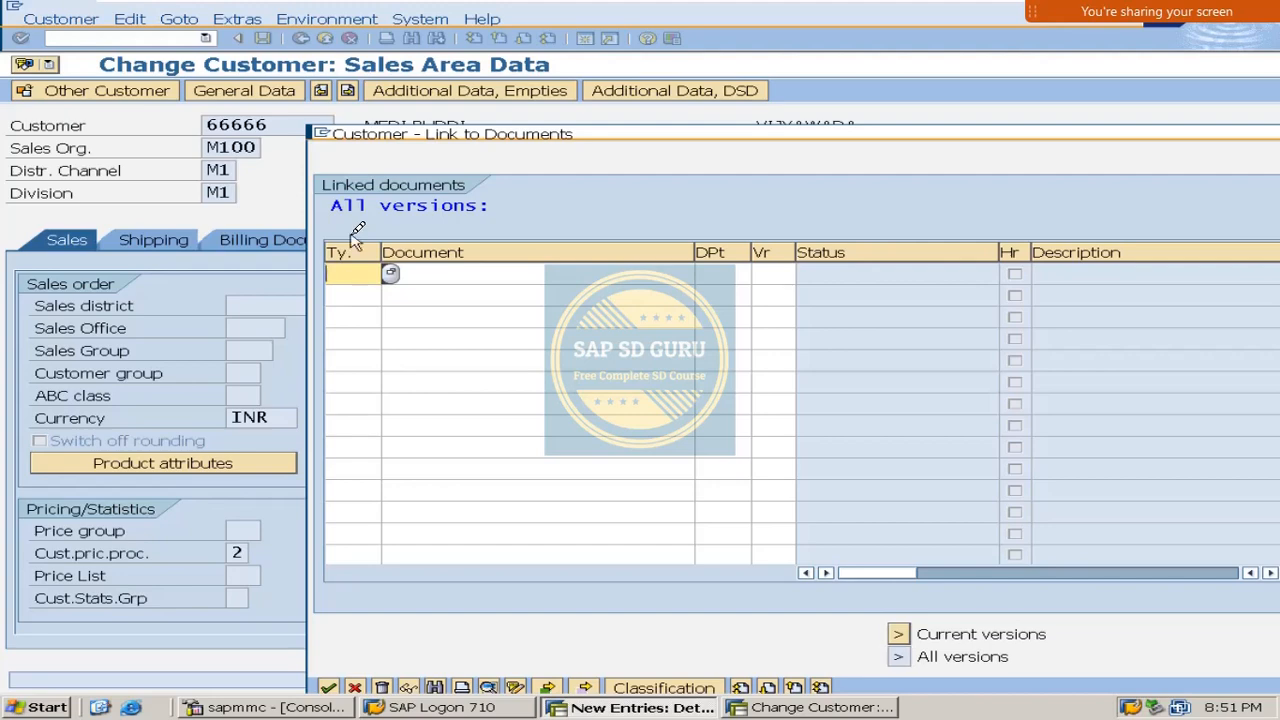
pyautogui.write('BA0')
pyautogui.click(391, 270)
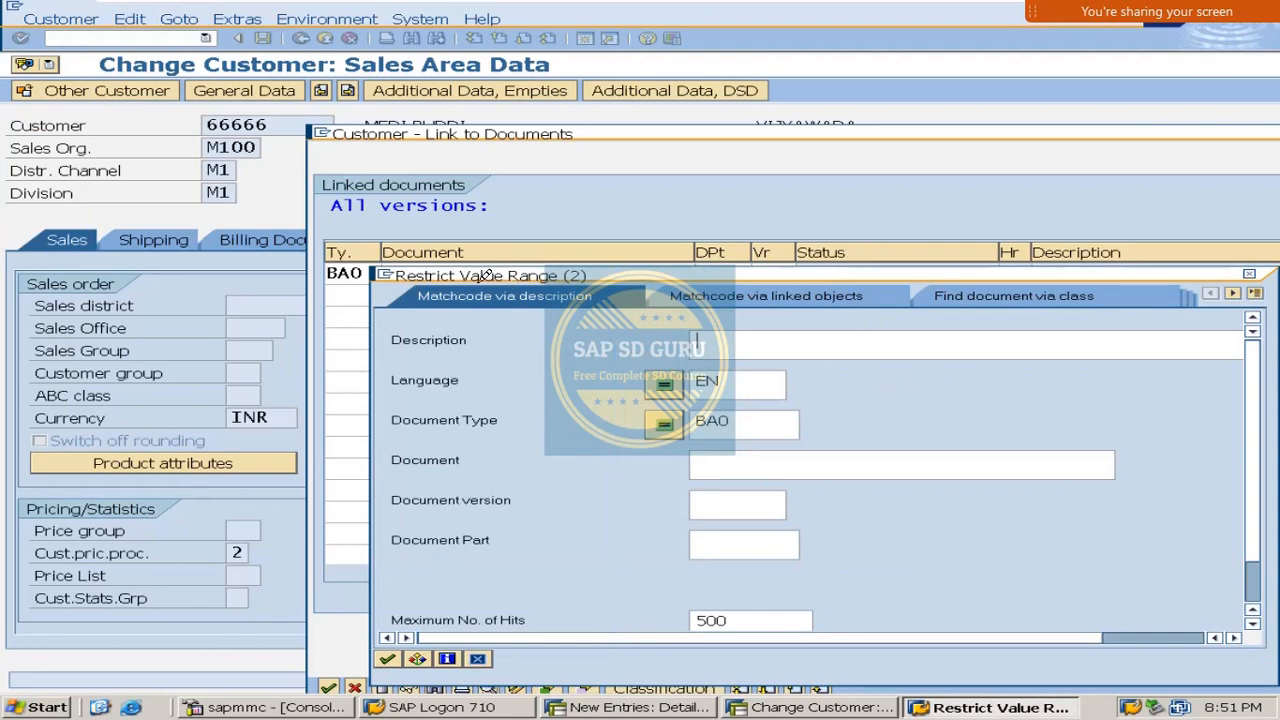
pyautogui.moveTo(487, 275); pyautogui.dragTo(249, 46)
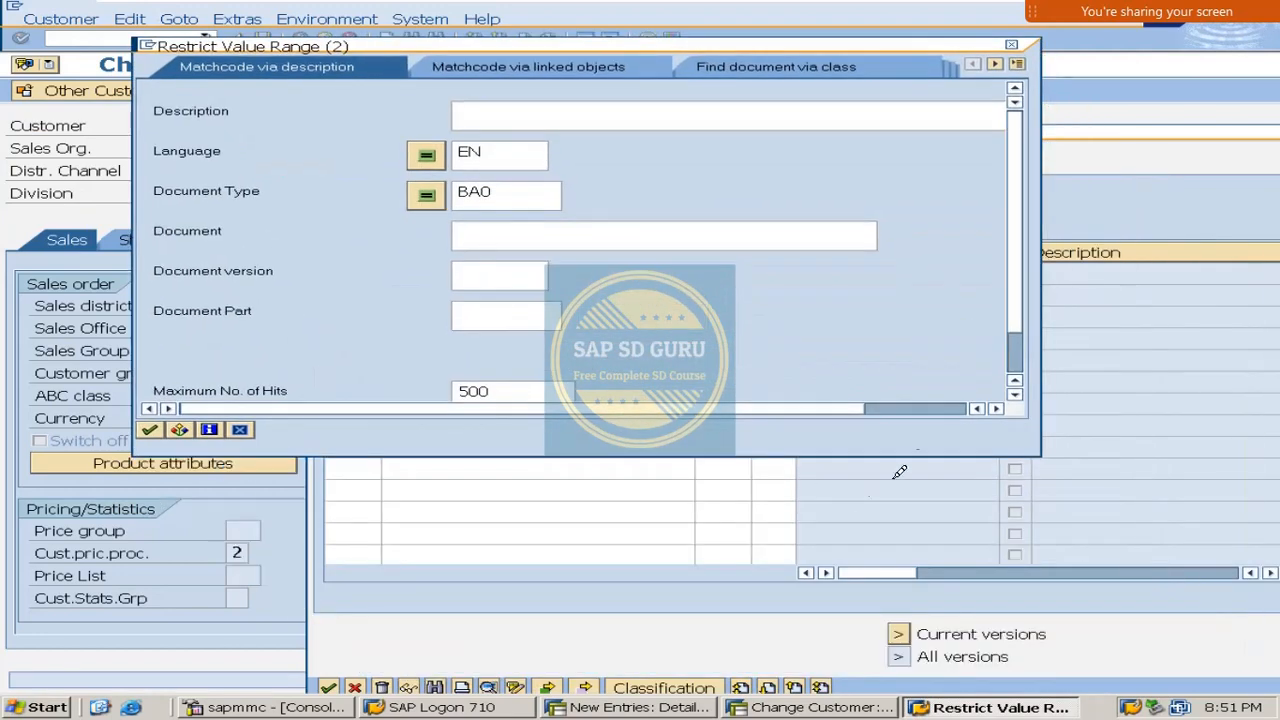
pyautogui.click(151, 428)
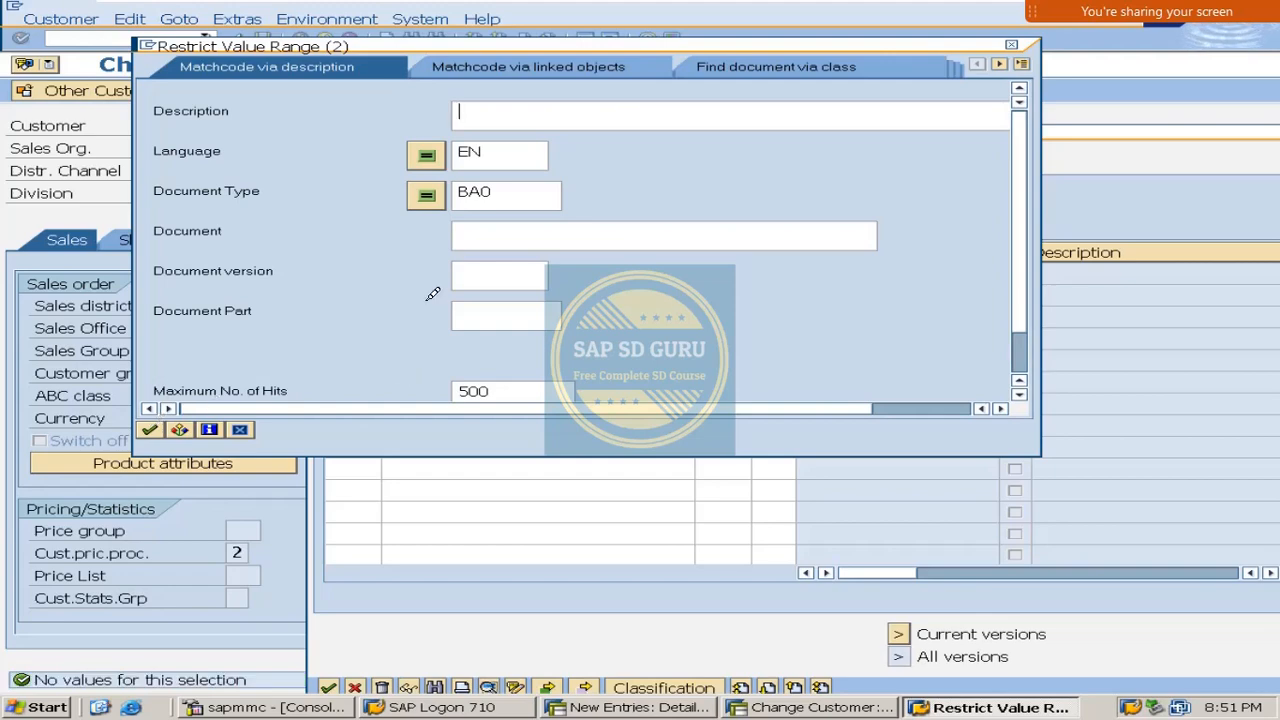
pyautogui.click(1013, 47)
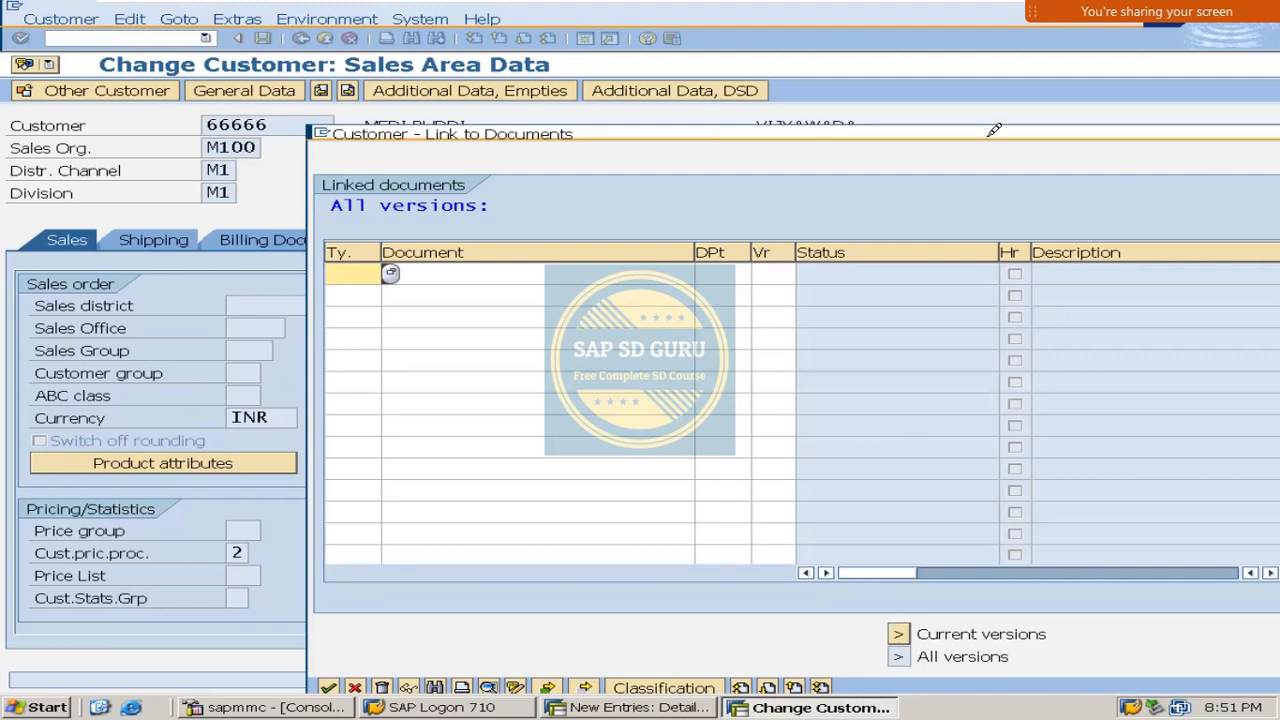
# Close the customer's linked documents and leave the customer change transaction.
pyautogui.moveTo(994, 132); pyautogui.dragTo(834, 97)
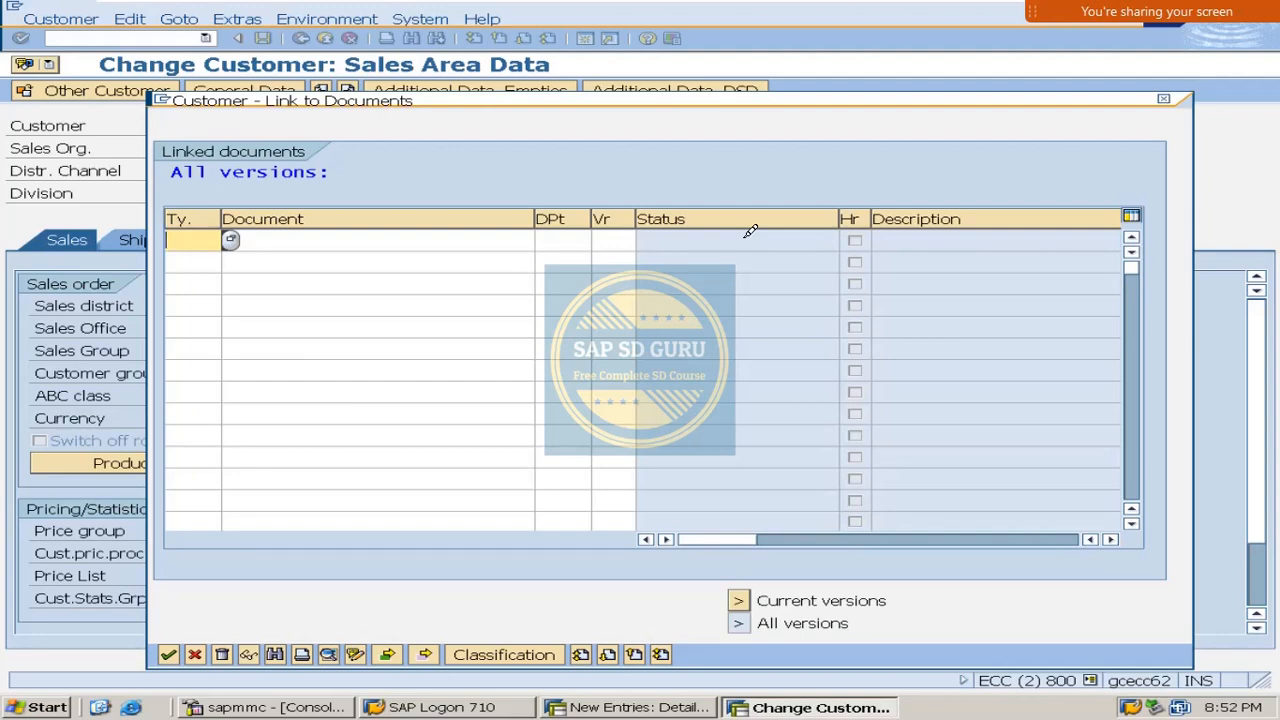
pyautogui.click(1163, 98)
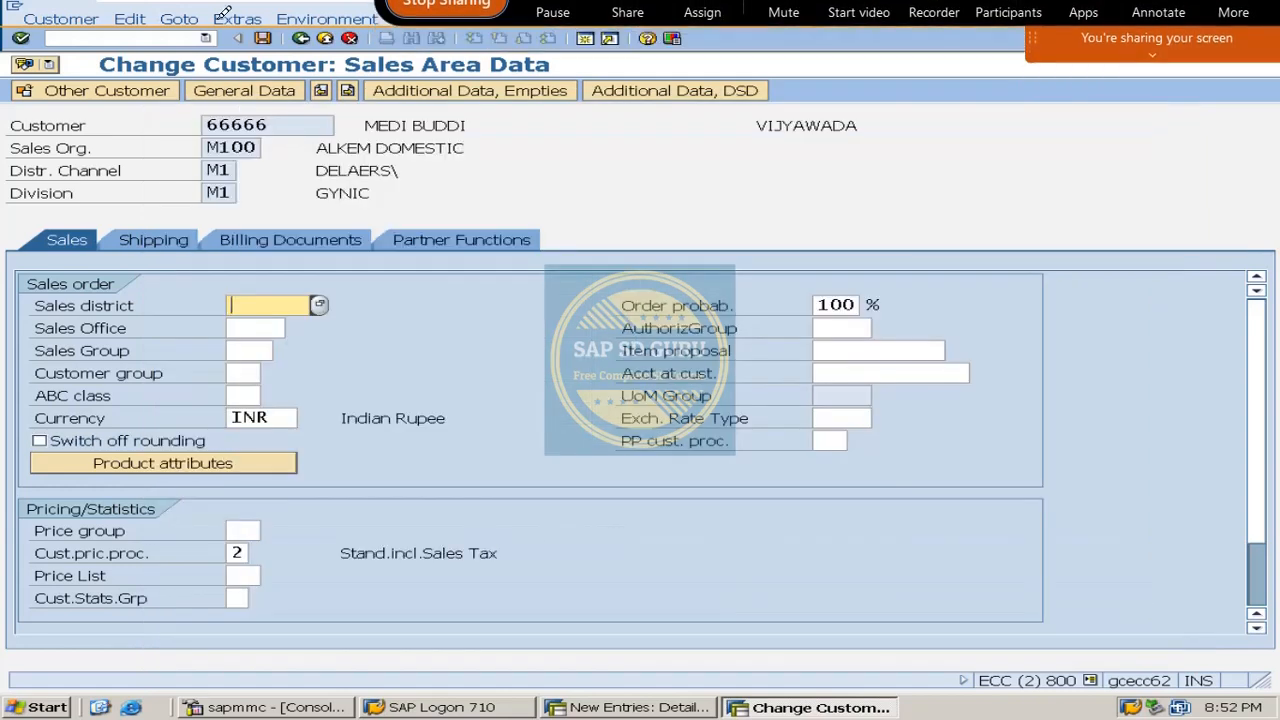
pyautogui.click(301, 38)
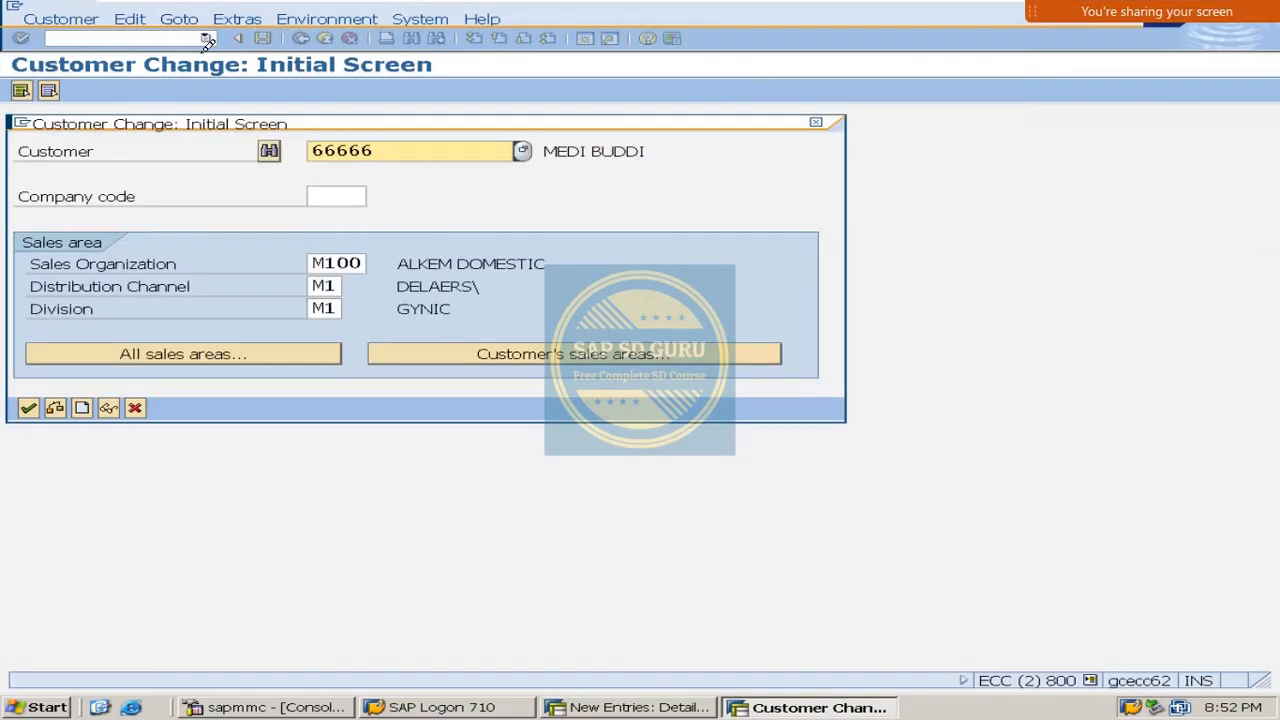
pyautogui.click(824, 117)
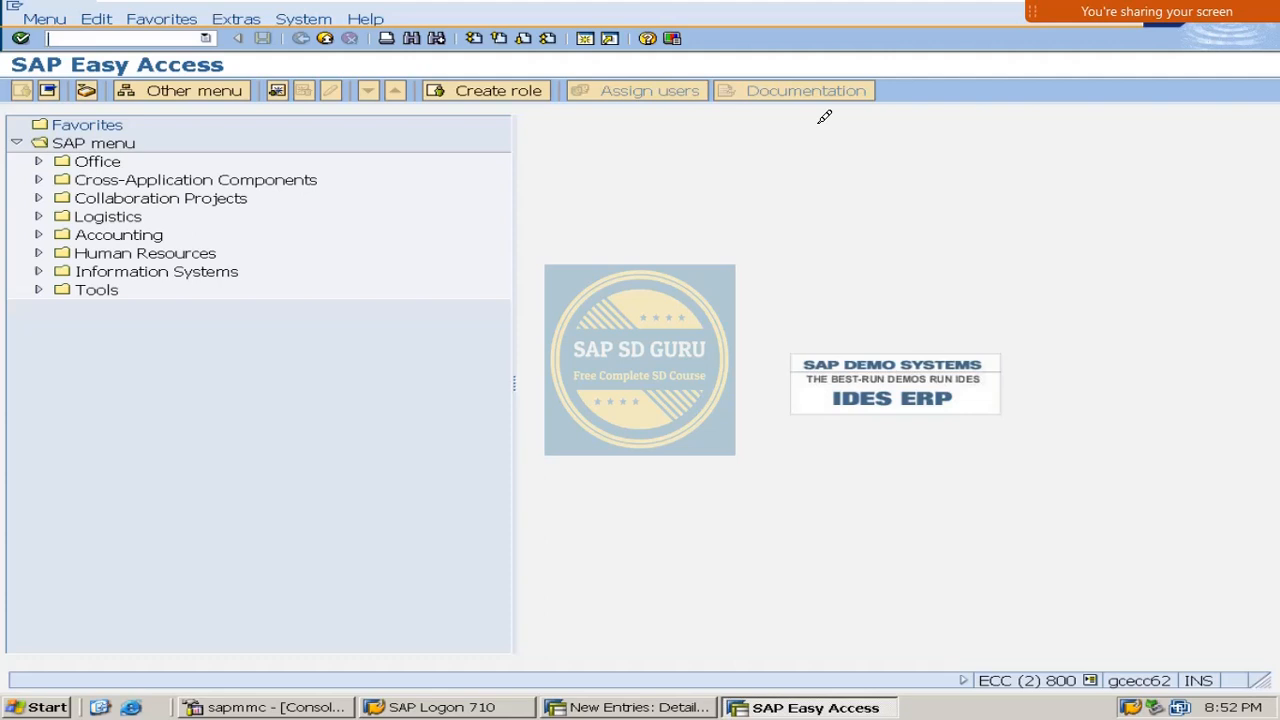
# Start transaction OVT0 and open the details of customer account group 0001, Sold-to party.
pyautogui.write('ovt0')
pyautogui.press('Return')
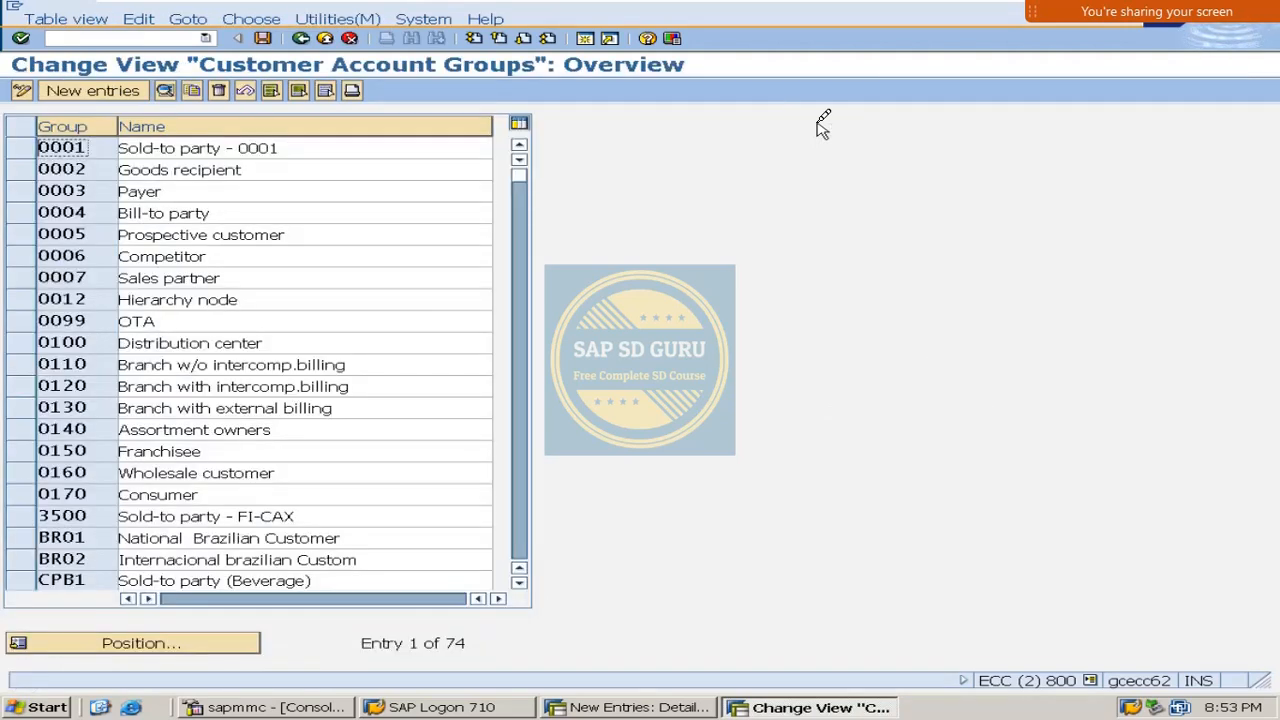
pyautogui.click(30, 143)
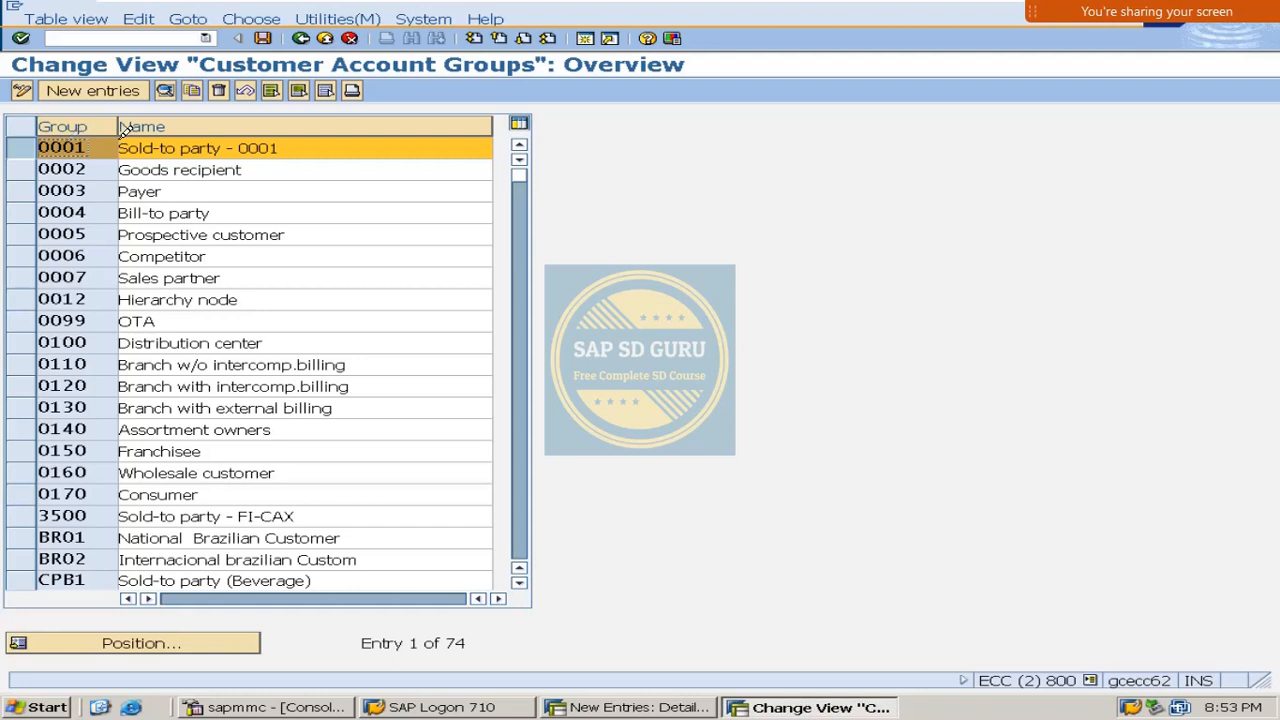
pyautogui.press('F2')
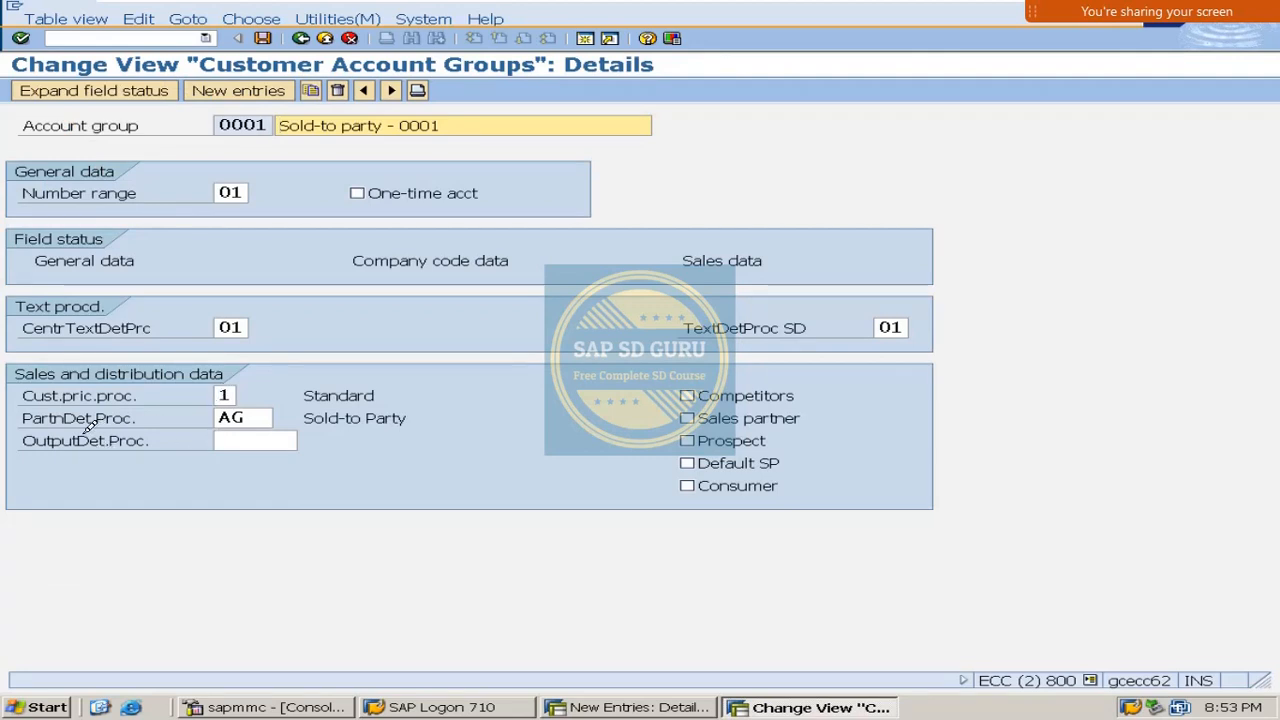
# Assign output determination procedure DB0001 to account group 0001.
pyautogui.click(232, 441)
pyautogui.click(30, 440)
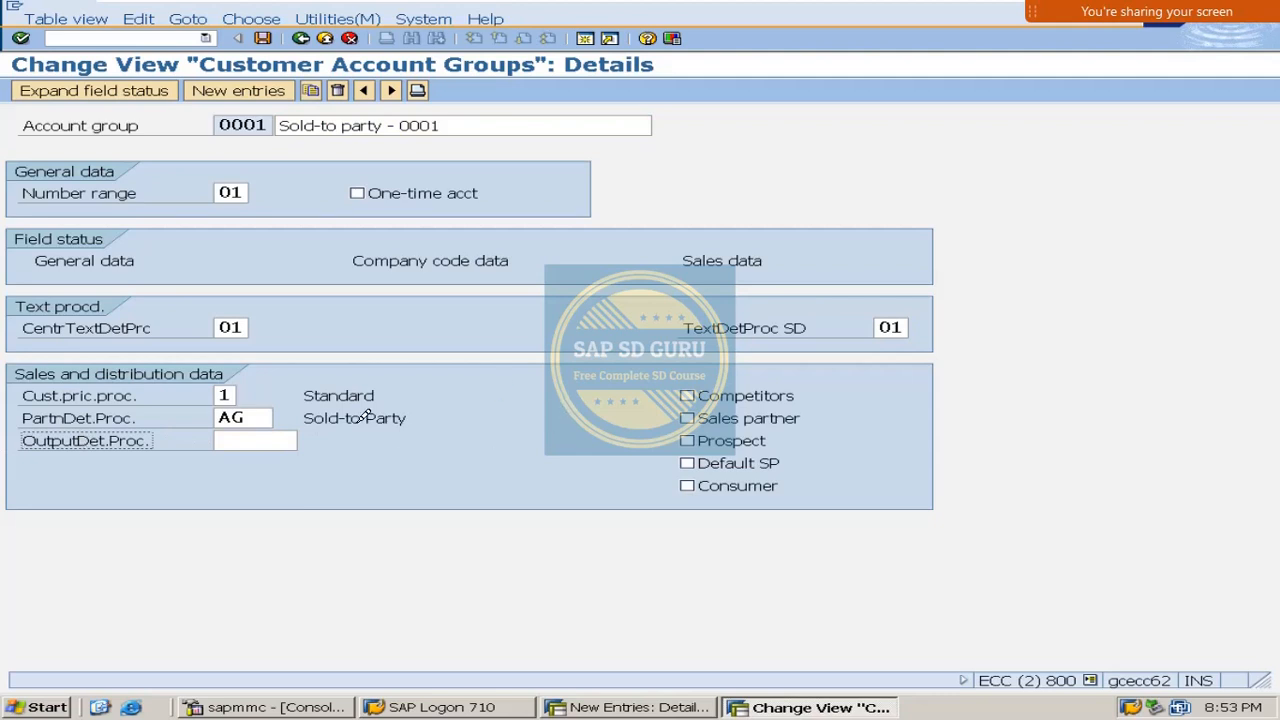
pyautogui.click(252, 440)
pyautogui.click(126, 432)
pyautogui.click(294, 440)
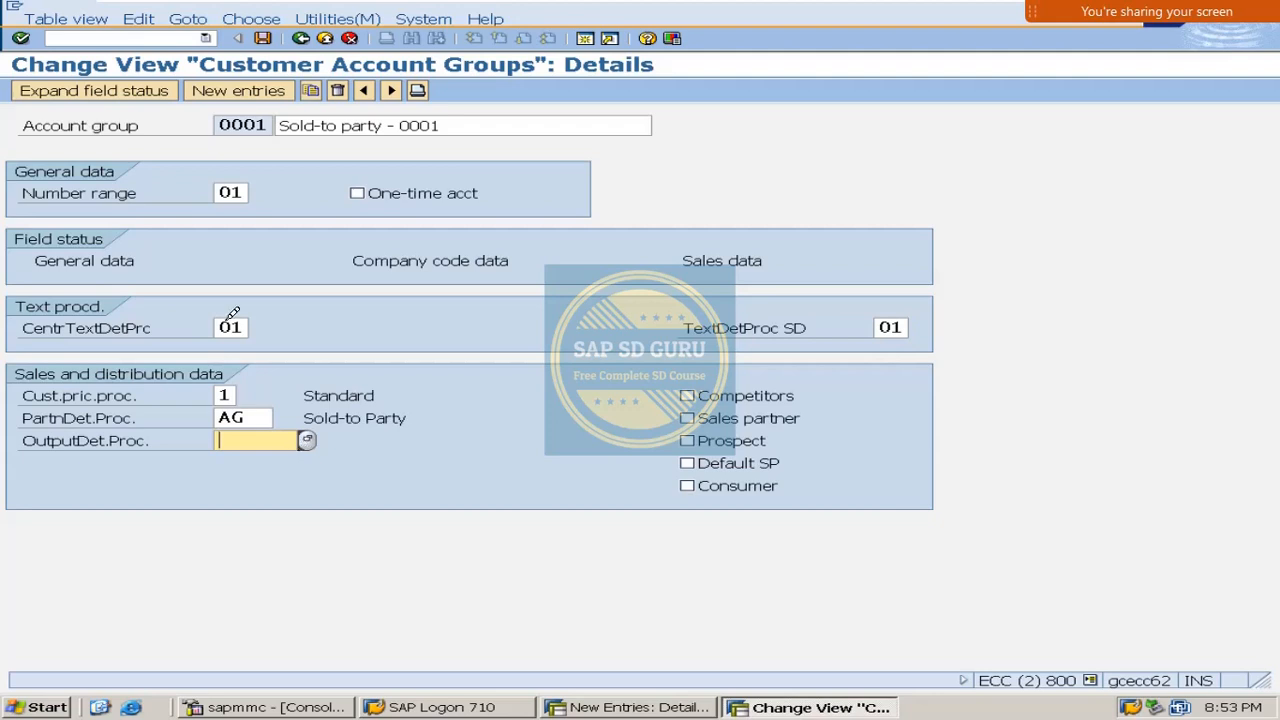
pyautogui.click(230, 395)
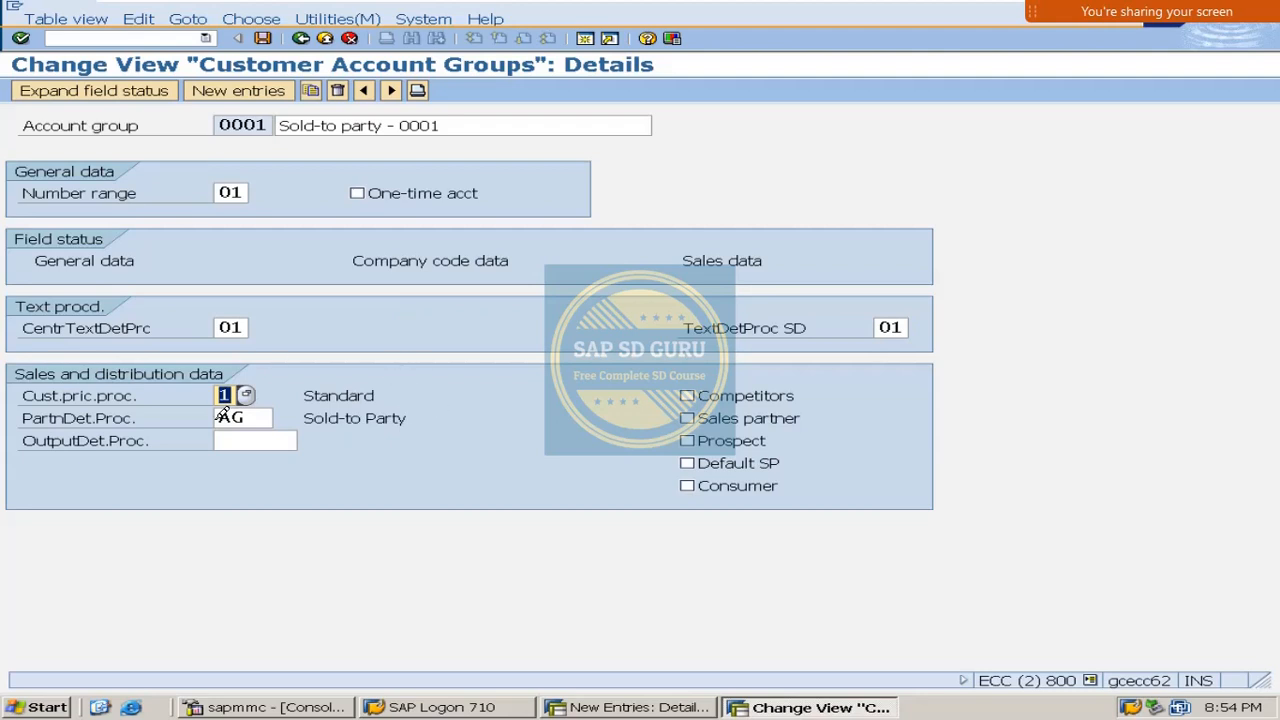
pyautogui.click(240, 438)
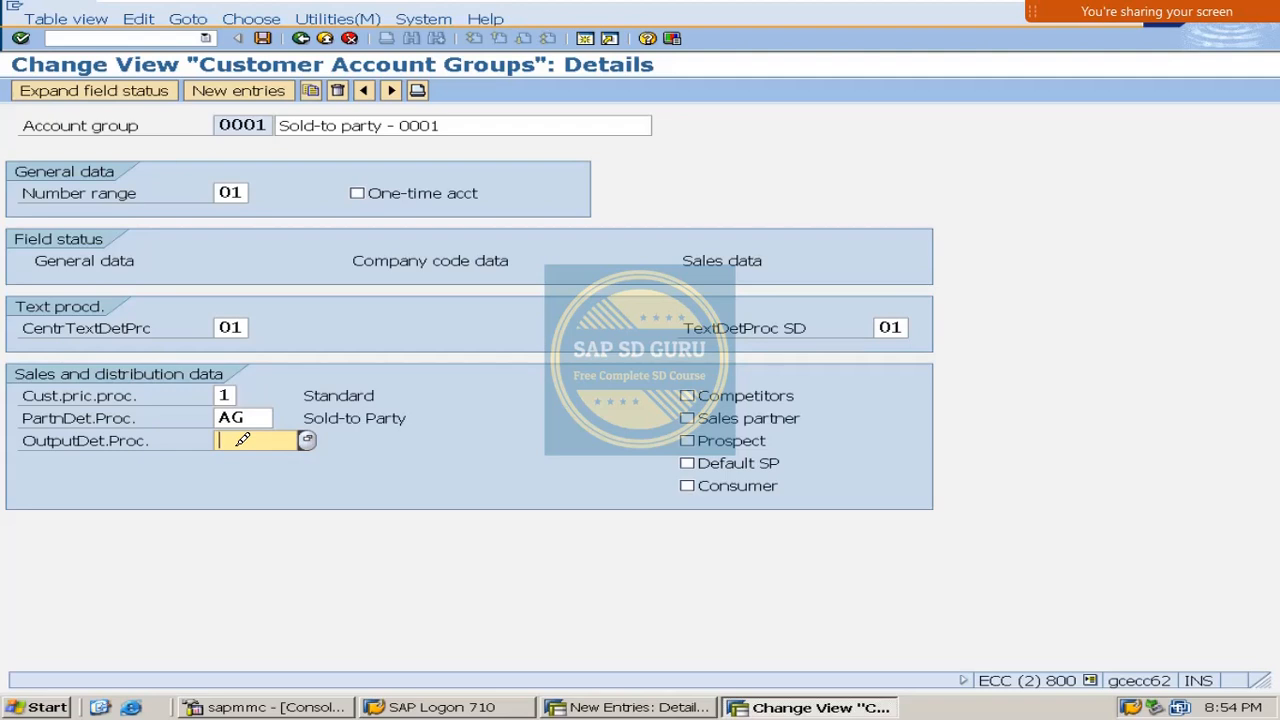
pyautogui.write('DB0001')
pyautogui.press('Return')
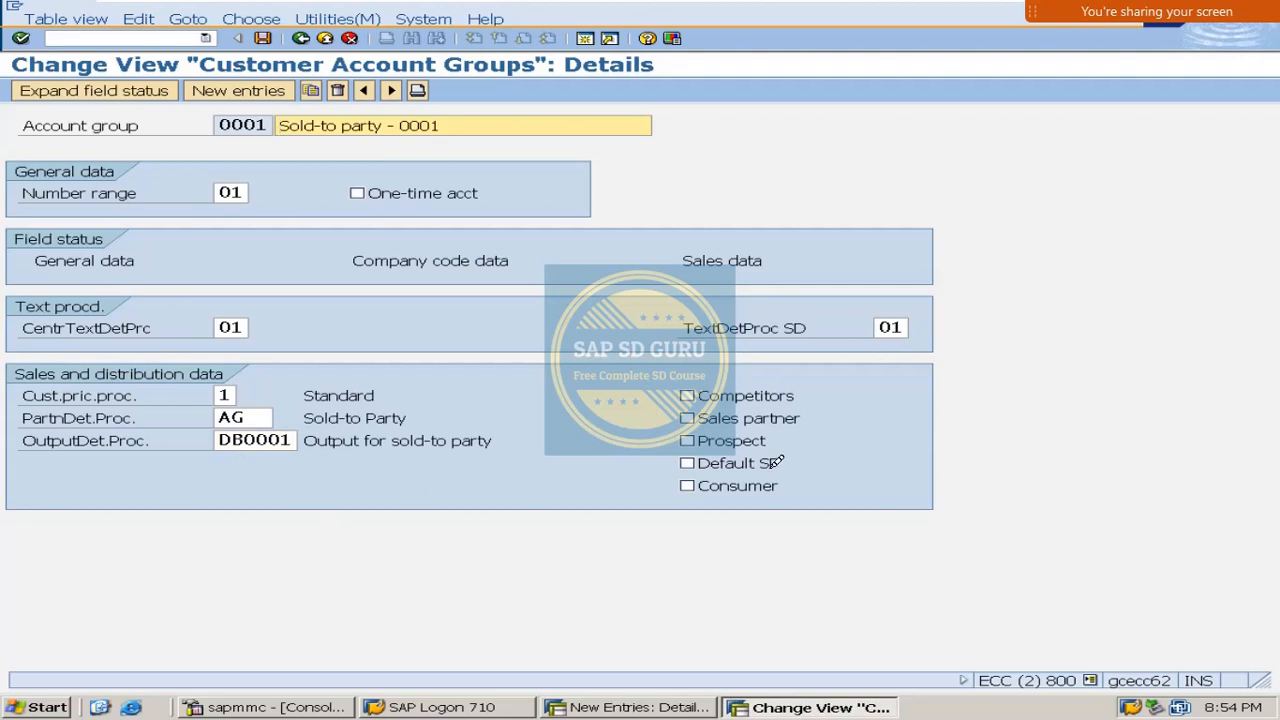
# Save the changed account group in Customizing request ECCK900002.
pyautogui.click(438, 443)
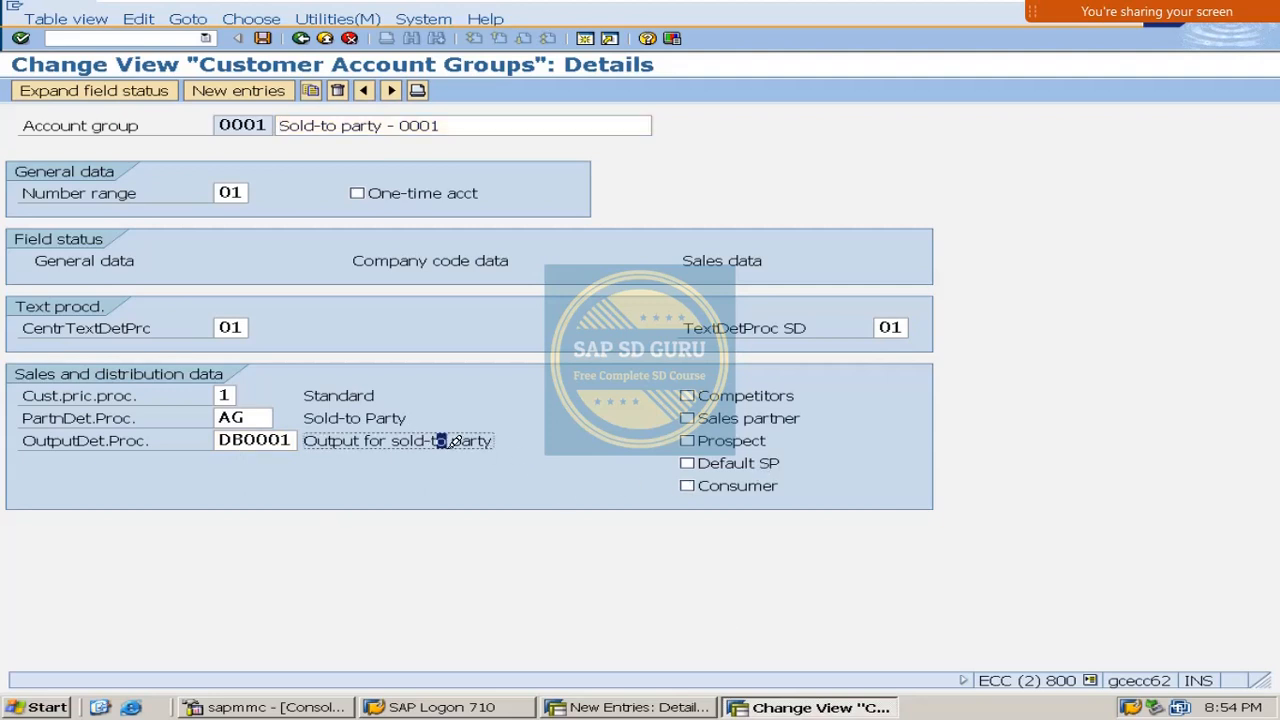
pyautogui.click(262, 38)
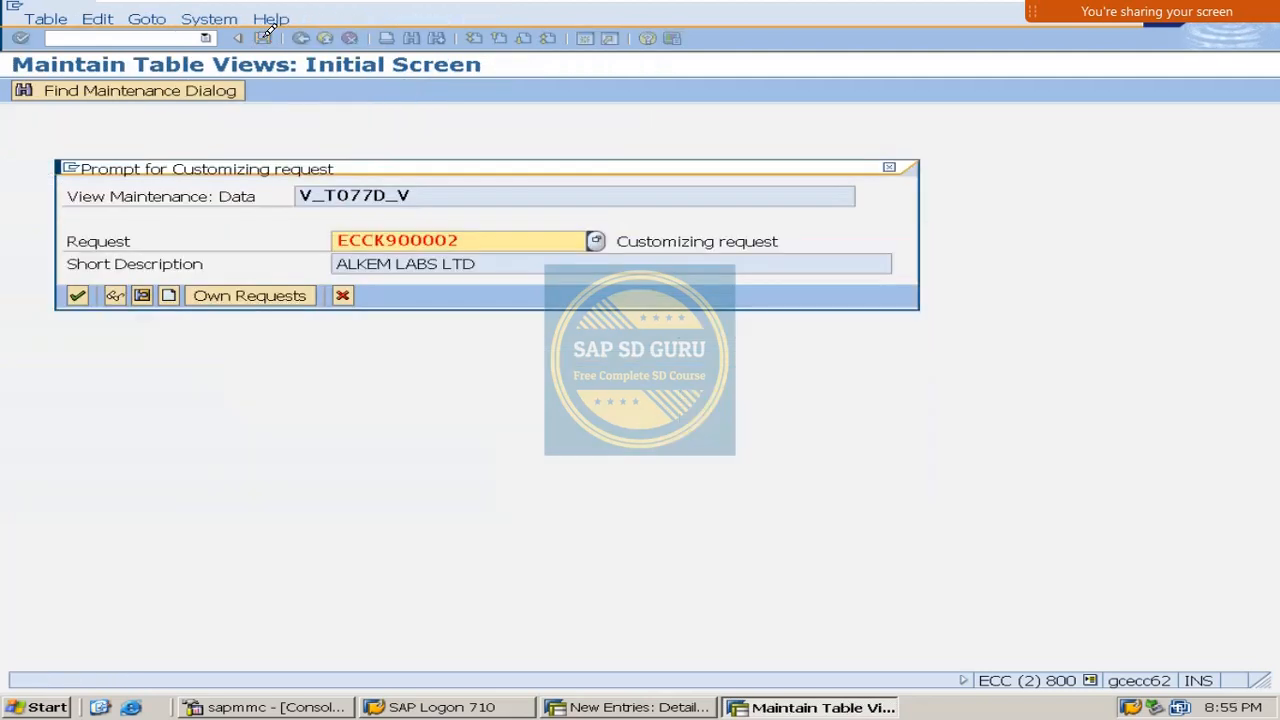
pyautogui.click(78, 295)
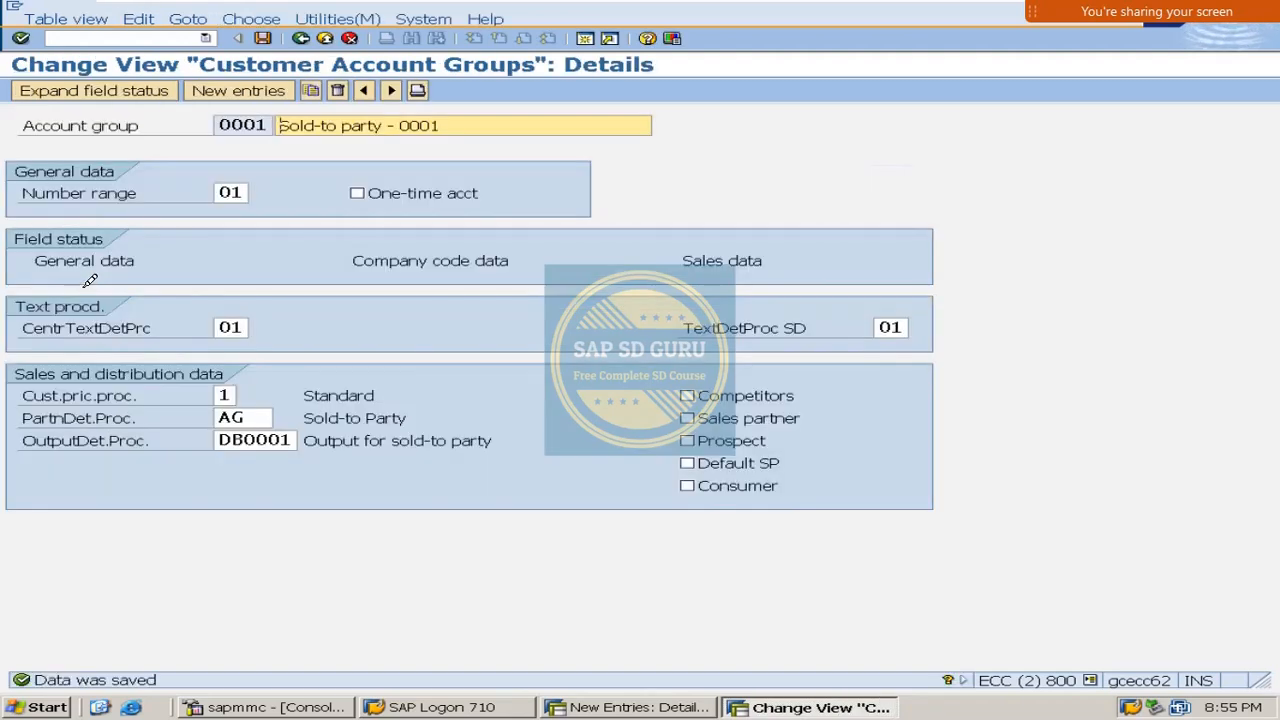
# Return to the session with output type A001 and tick Multiple issuing in its general data, leaving CannotBeChanged unticked.
pyautogui.click(673, 705)
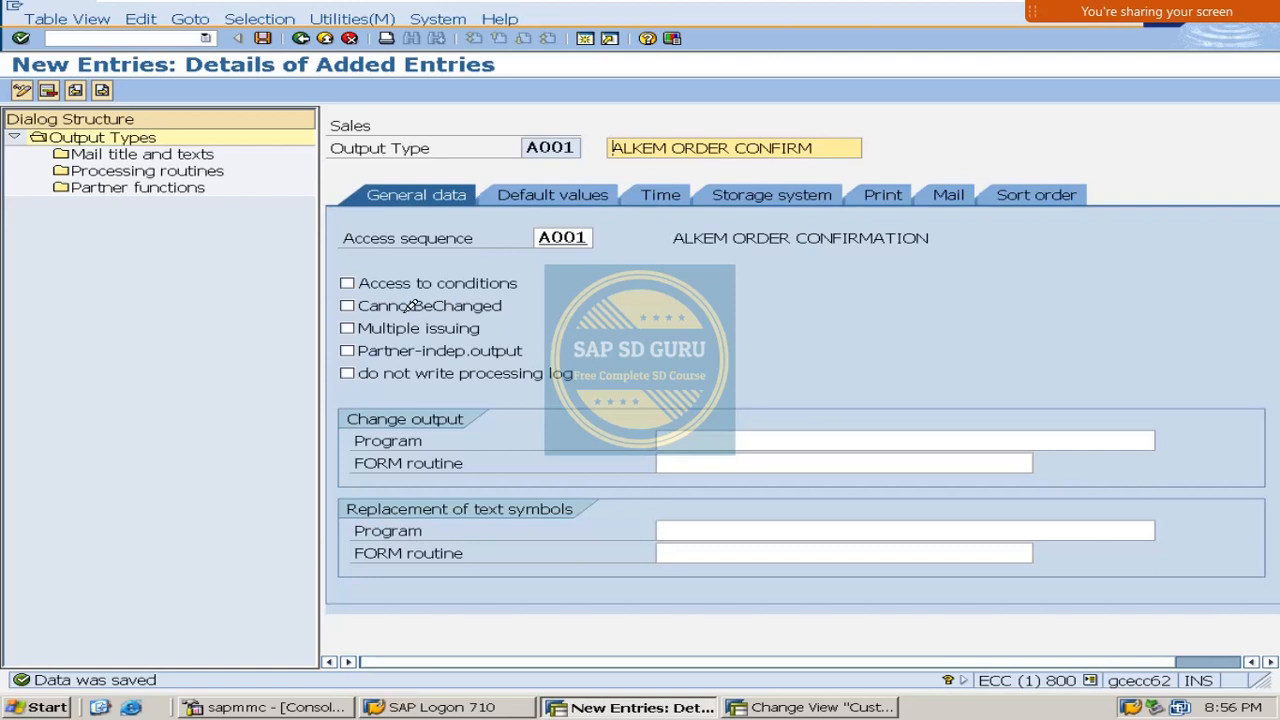
pyautogui.click(419, 305)
pyautogui.click(419, 305)
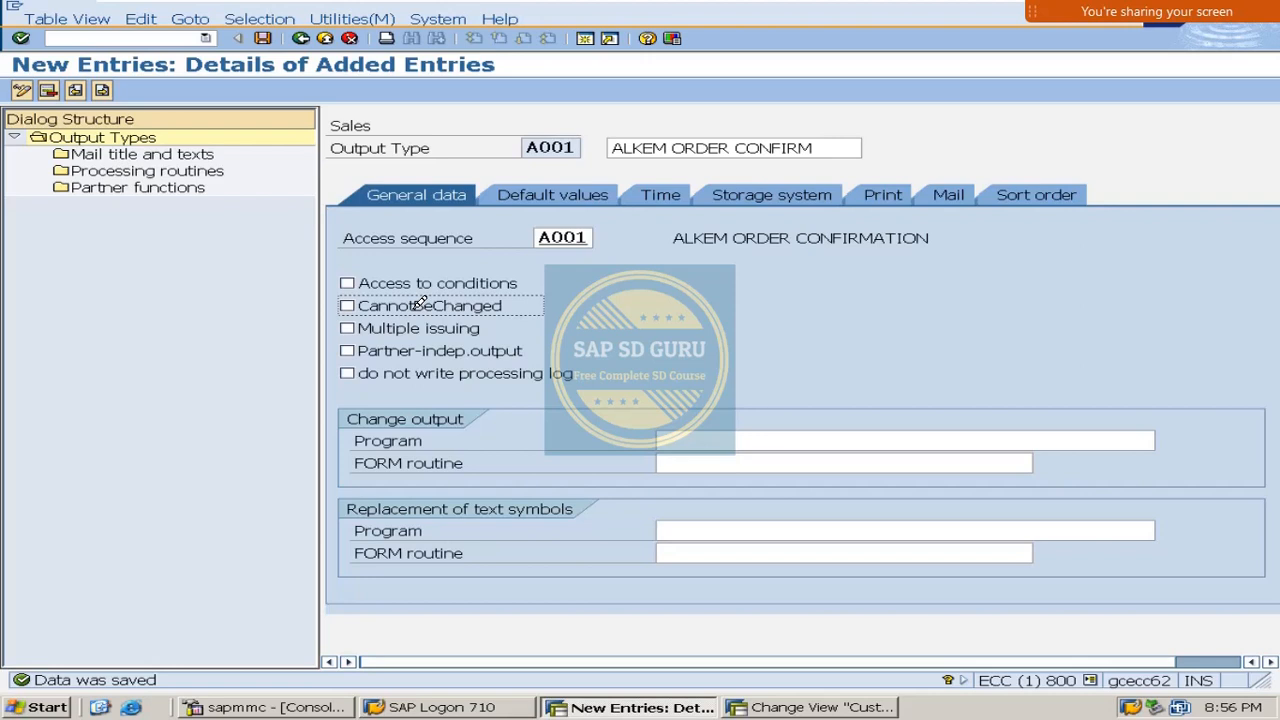
pyautogui.click(380, 330)
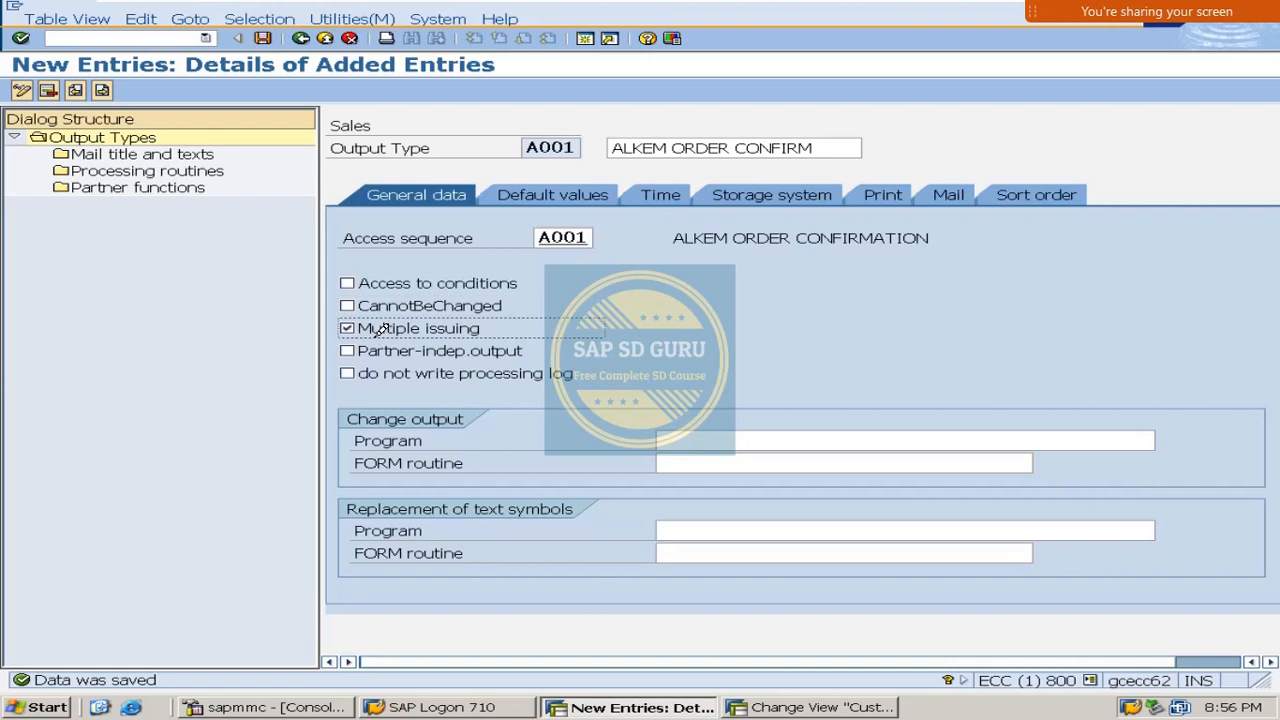
pyautogui.click(380, 330)
pyautogui.click(472, 328)
pyautogui.moveTo(700, 662); pyautogui.dragTo(743, 662)
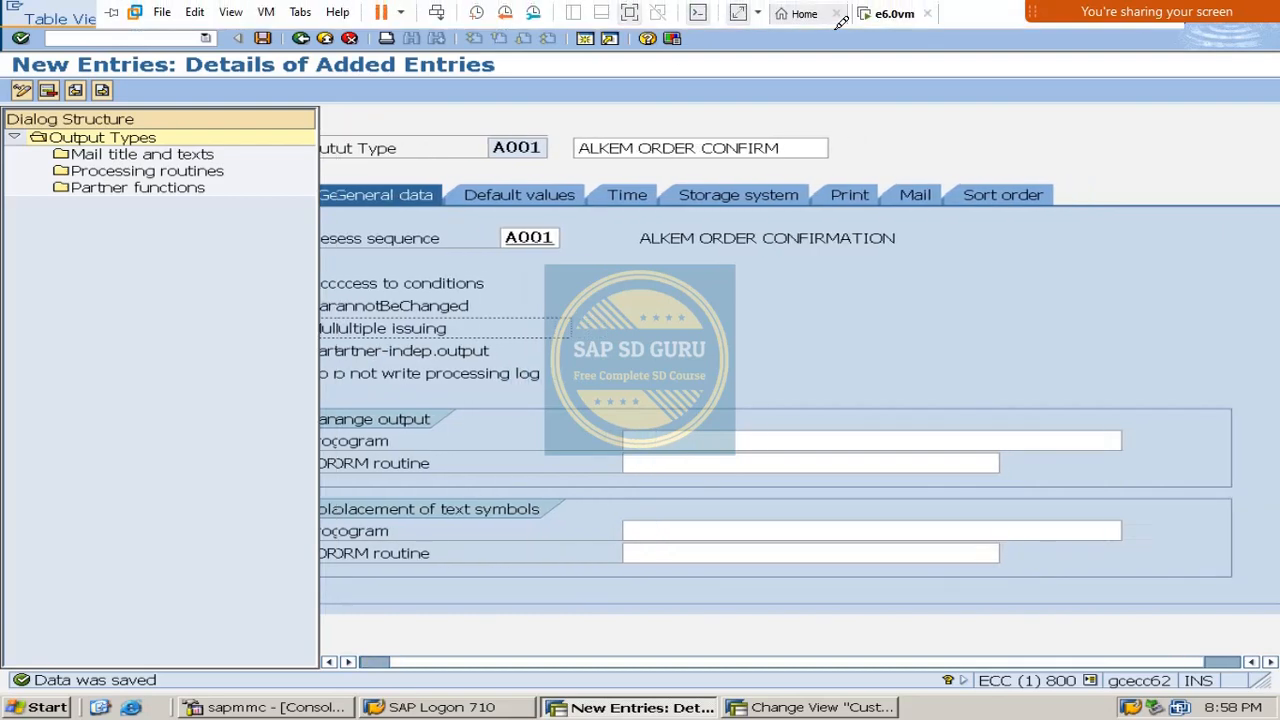
pyautogui.moveTo(1156, 14)
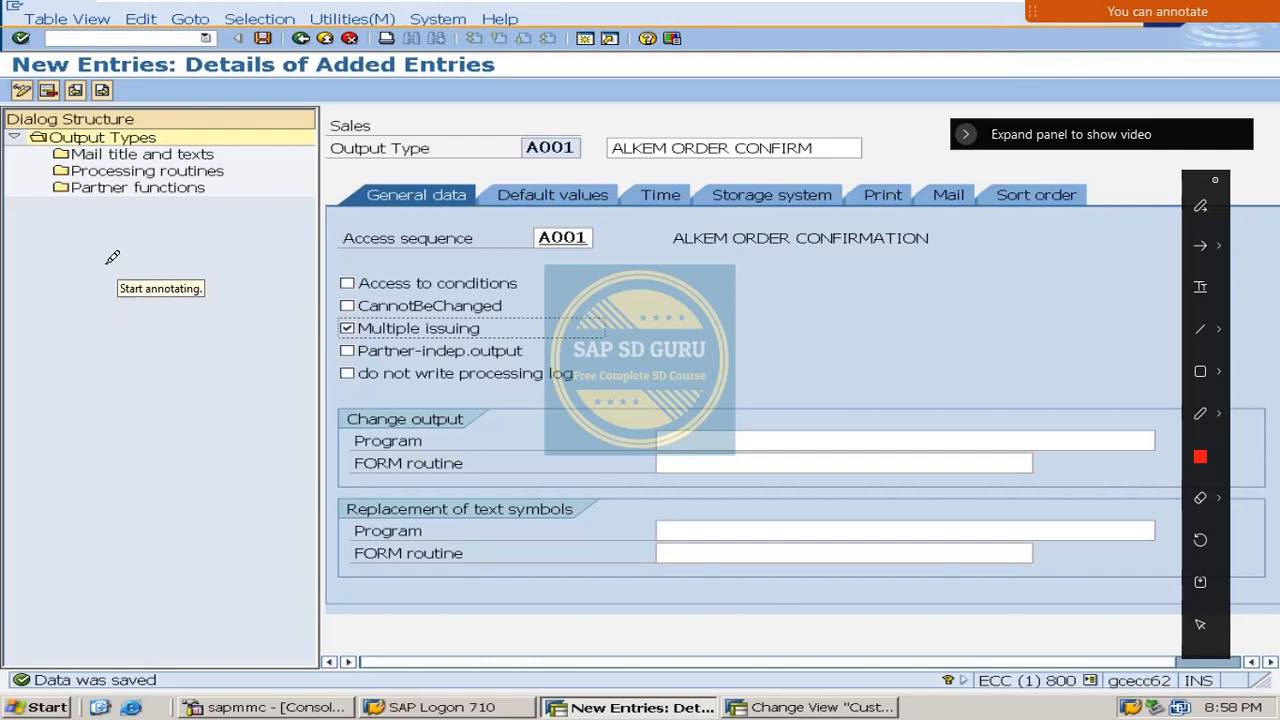
pyautogui.moveTo(60, 291); pyautogui.dragTo(62, 310)
pyautogui.moveTo(92, 318); pyautogui.dragTo(32, 352)
pyautogui.moveTo(86, 320)
pyautogui.mouseDown()
pyautogui.moveTo(74, 313)
pyautogui.moveTo(75, 328)
pyautogui.moveTo(72, 294)
pyautogui.moveTo(84, 330)
pyautogui.mouseUp()
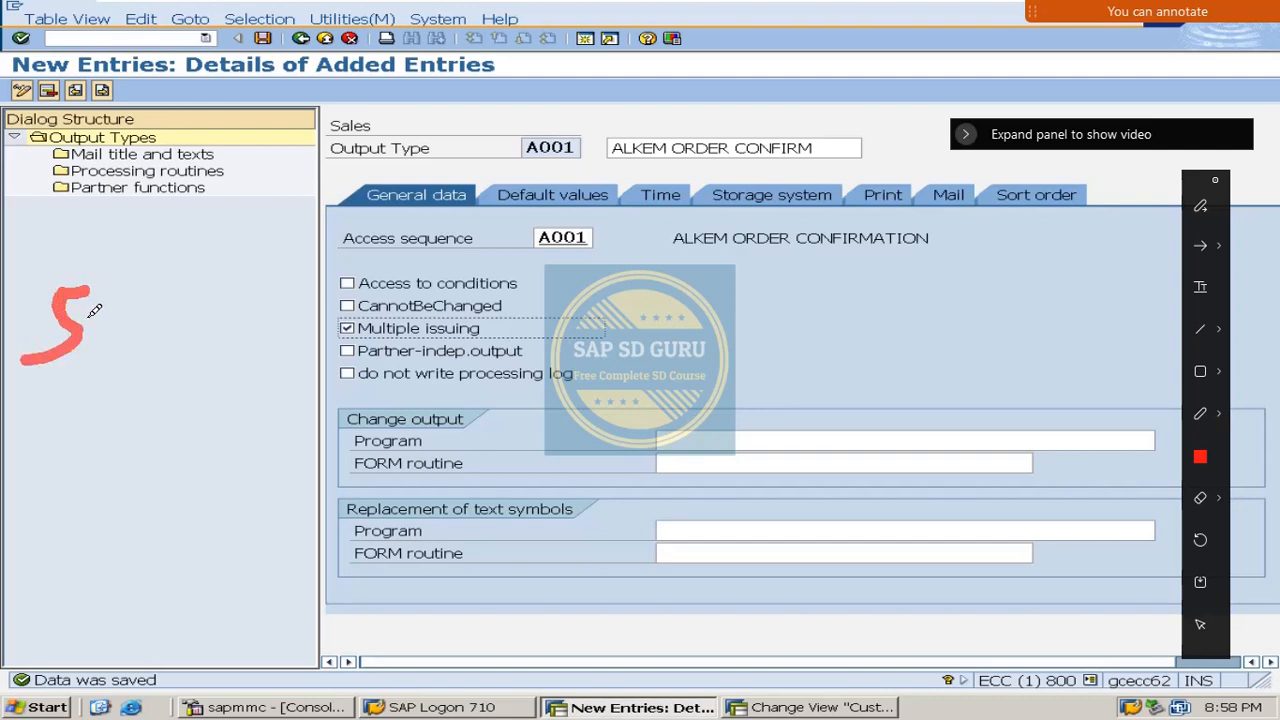
pyautogui.click(90, 316)
pyautogui.moveTo(117, 290)
pyautogui.mouseDown()
pyautogui.moveTo(121, 324)
pyautogui.moveTo(116, 284)
pyautogui.mouseUp()
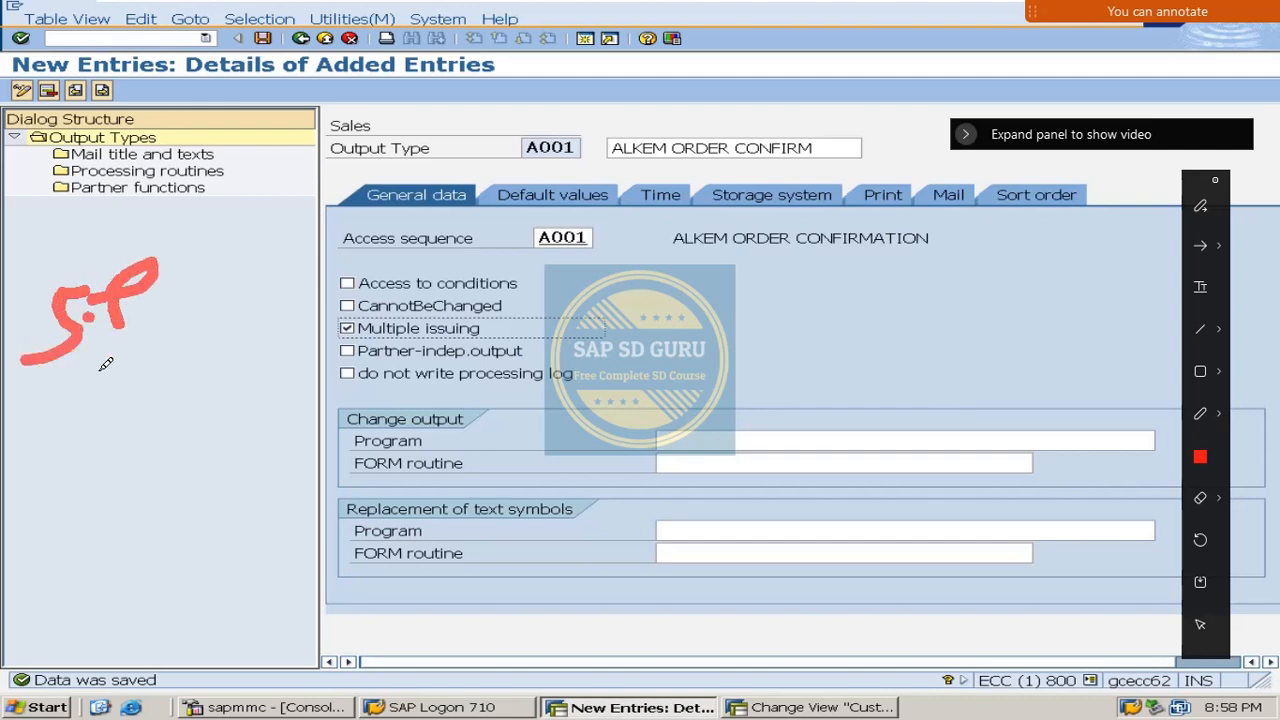
pyautogui.moveTo(106, 373)
pyautogui.mouseDown()
pyautogui.moveTo(115, 392)
pyautogui.moveTo(82, 418)
pyautogui.mouseUp()
pyautogui.moveTo(145, 364)
pyautogui.mouseDown()
pyautogui.moveTo(148, 418)
pyautogui.moveTo(166, 365)
pyautogui.moveTo(141, 397)
pyautogui.mouseUp()
pyautogui.moveTo(120, 466)
pyautogui.mouseDown()
pyautogui.moveTo(126, 510)
pyautogui.moveTo(152, 482)
pyautogui.moveTo(135, 510)
pyautogui.mouseUp()
pyautogui.click(175, 468)
pyautogui.moveTo(195, 440)
pyautogui.mouseDown()
pyautogui.moveTo(200, 492)
pyautogui.moveTo(205, 470)
pyautogui.mouseUp()
pyautogui.moveTo(172, 552)
pyautogui.mouseDown()
pyautogui.moveTo(178, 600)
pyautogui.moveTo(182, 575)
pyautogui.moveTo(257, 543)
pyautogui.moveTo(268, 610)
pyautogui.mouseUp()
pyautogui.moveTo(176, 238)
pyautogui.mouseDown()
pyautogui.moveTo(318, 505)
pyautogui.moveTo(324, 586)
pyautogui.mouseUp()
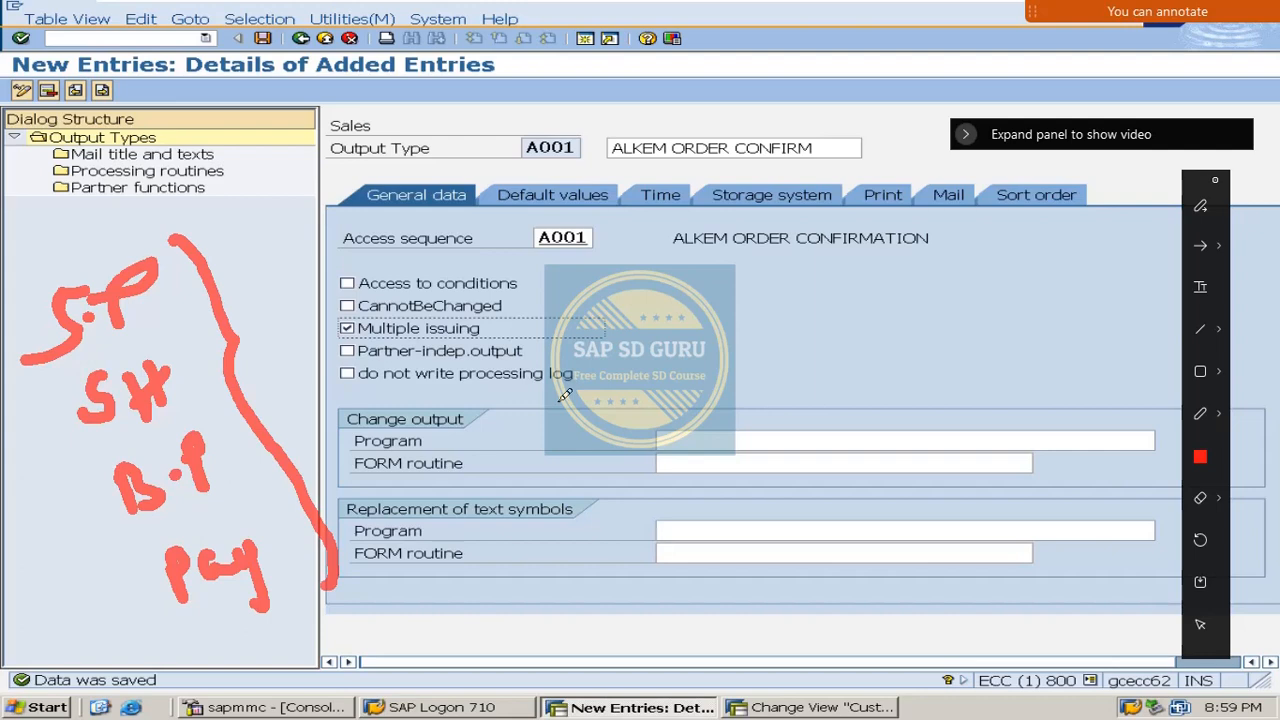
pyautogui.press('Escape')
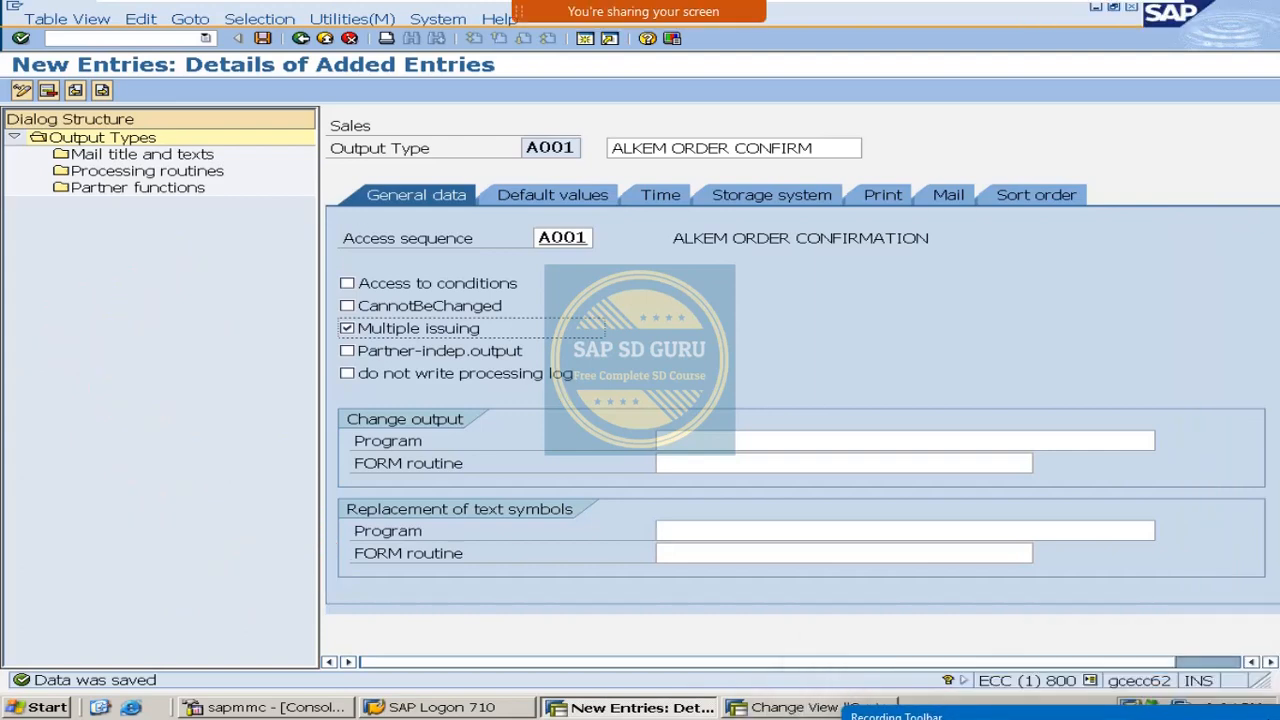